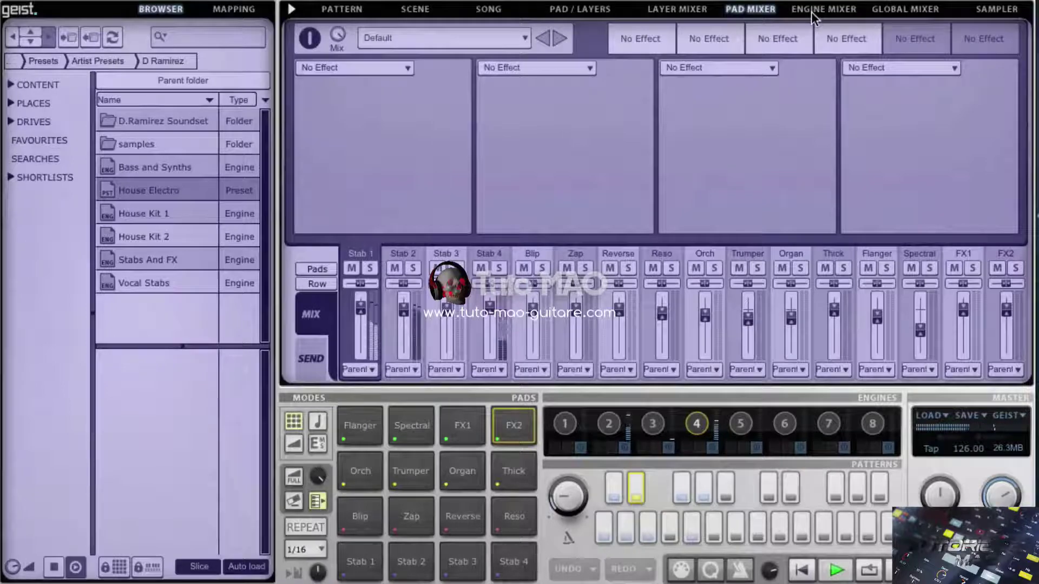
View the Engine Mixer, Global Mixer and Sampler pages, and return to the Pattern page
{"action": "left_click", "coordinate": [811, 11]}
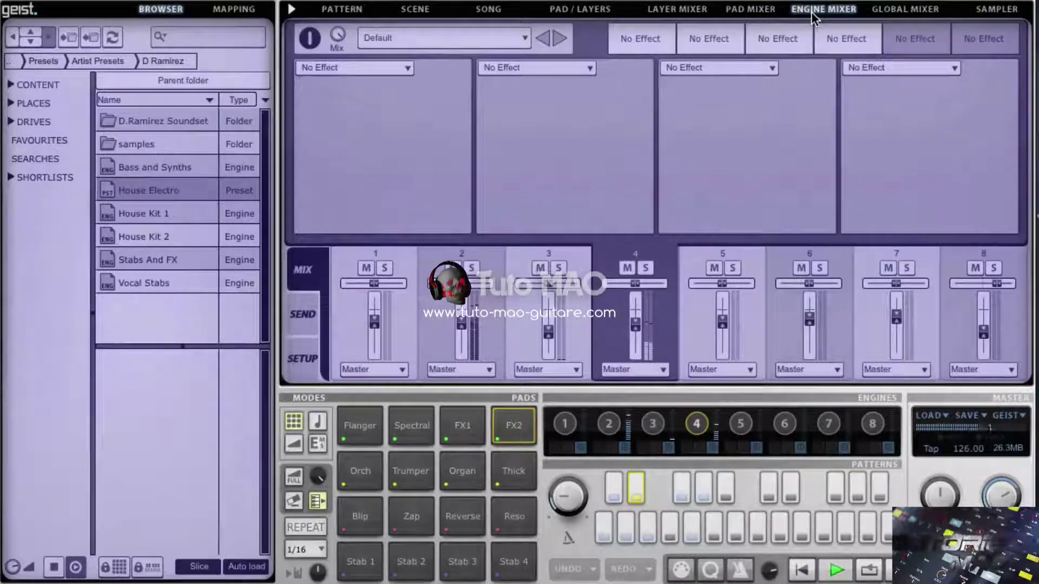
{"action": "left_click", "coordinate": [896, 11]}
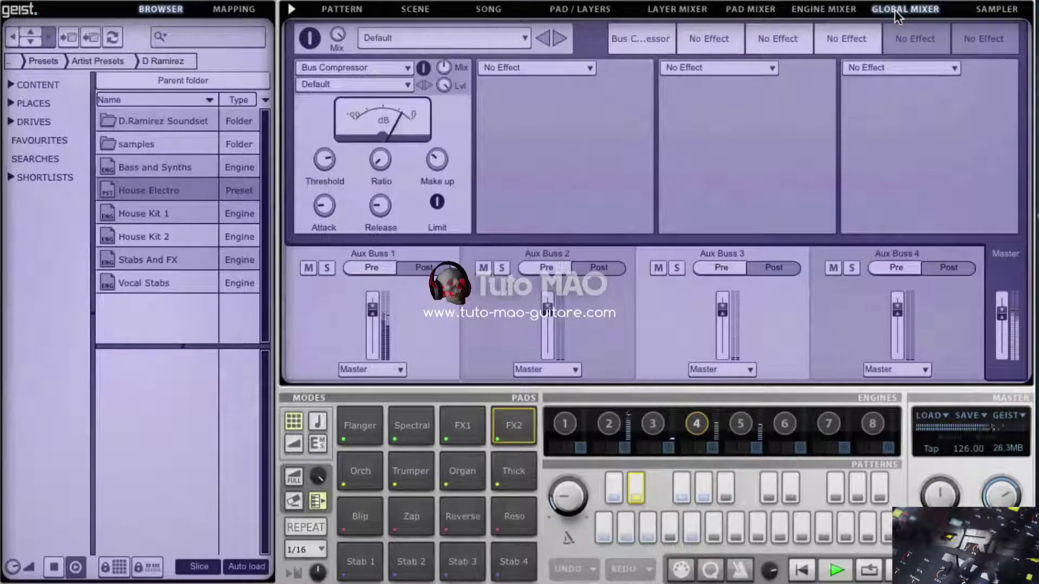
{"action": "left_click", "coordinate": [995, 12]}
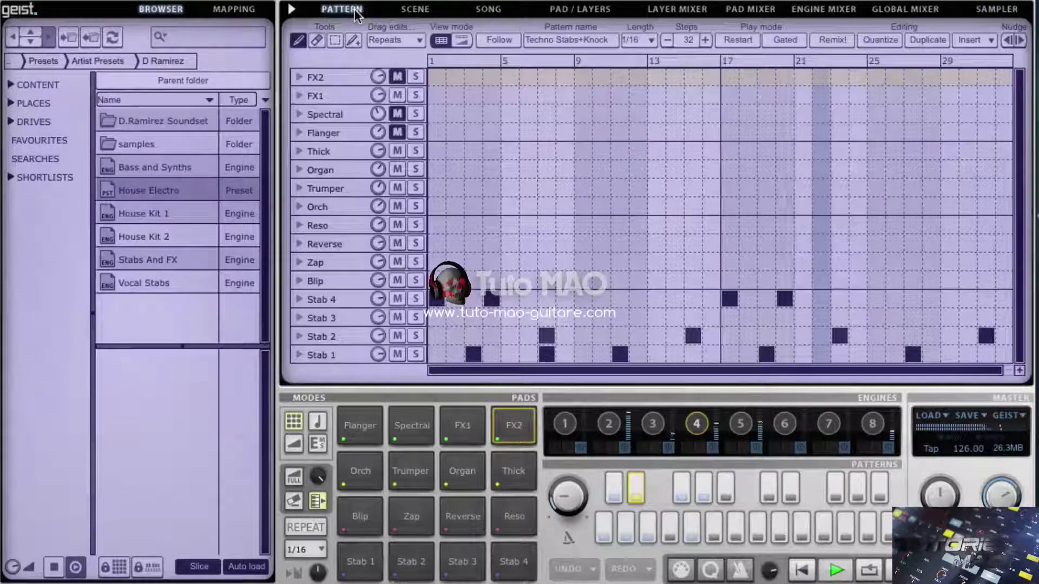
{"action": "left_click", "coordinate": [349, 9]}
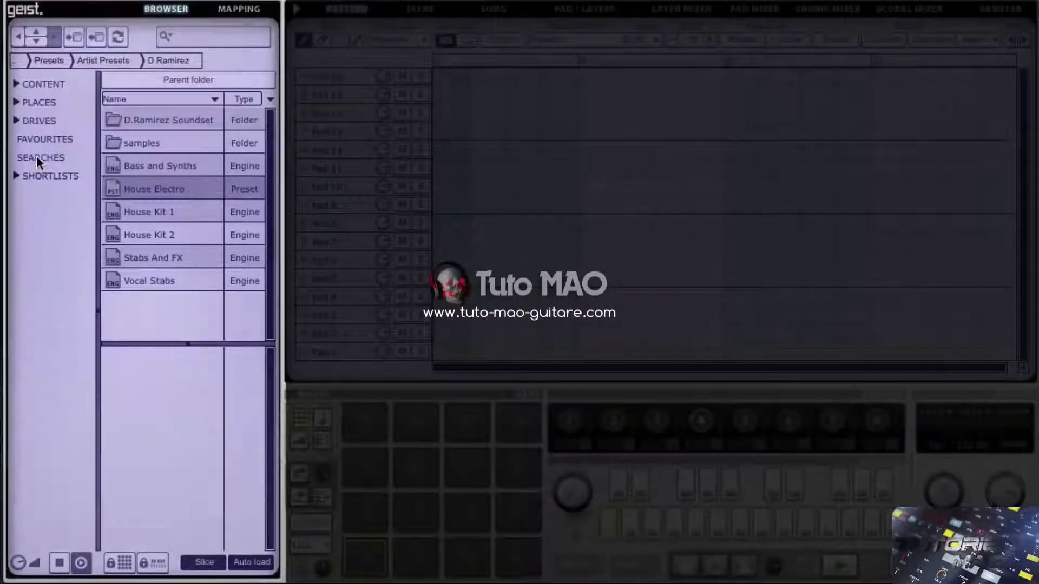
Expand the Content section and open the Geist Factory library to see its folders
{"action": "left_click", "coordinate": [16, 85]}
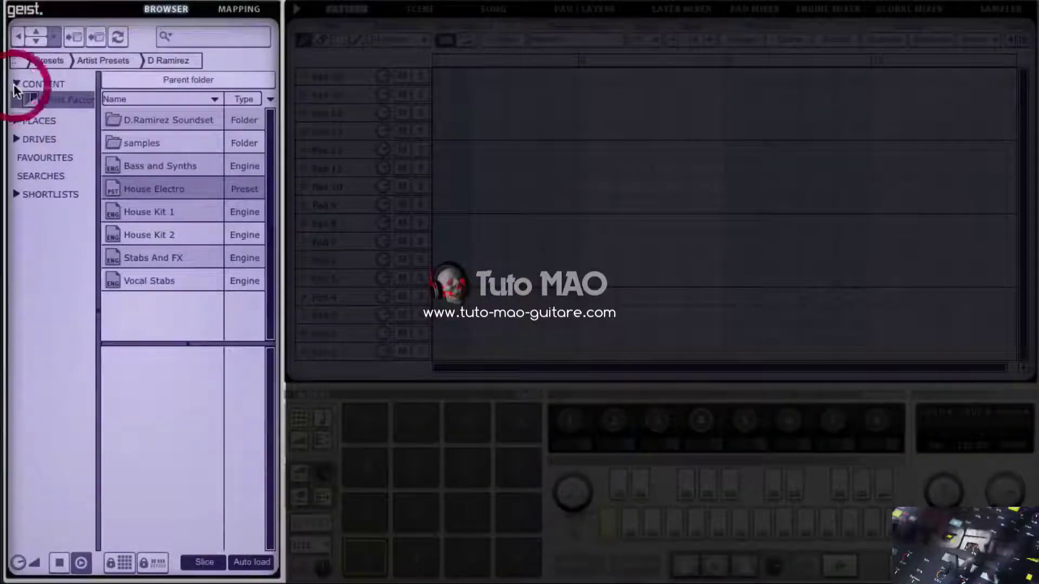
{"action": "left_click", "coordinate": [53, 100]}
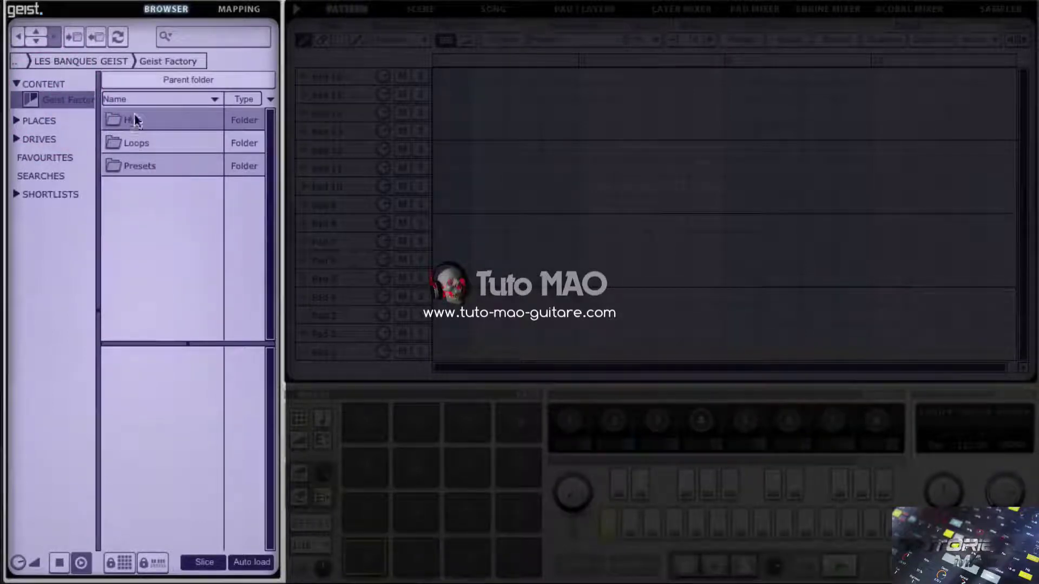
{"action": "left_click", "coordinate": [135, 141]}
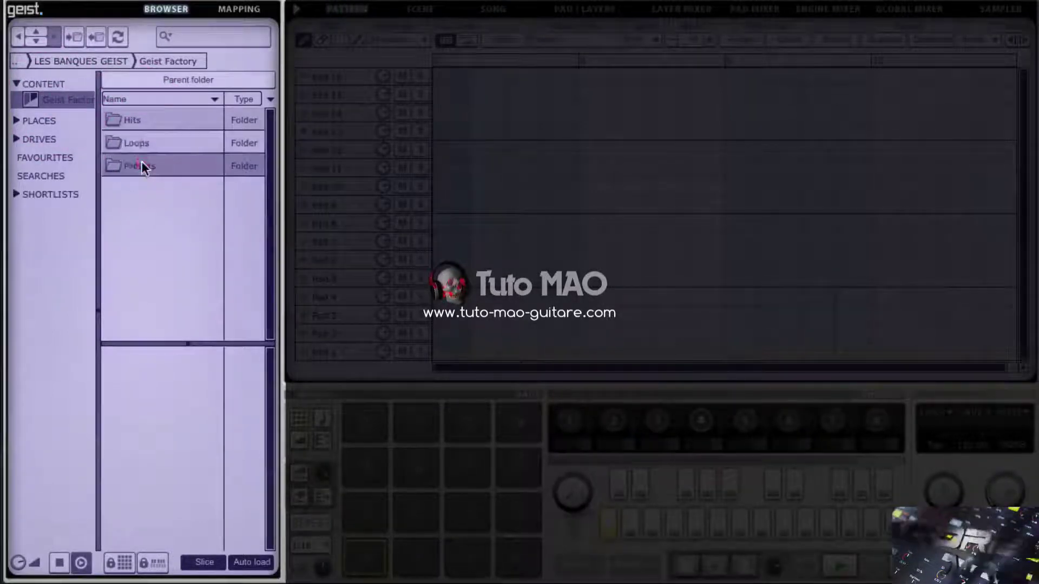
Expand the Places section, widen the browser's location column and select the LES BANQUES GEIST place
{"action": "left_click", "coordinate": [16, 121]}
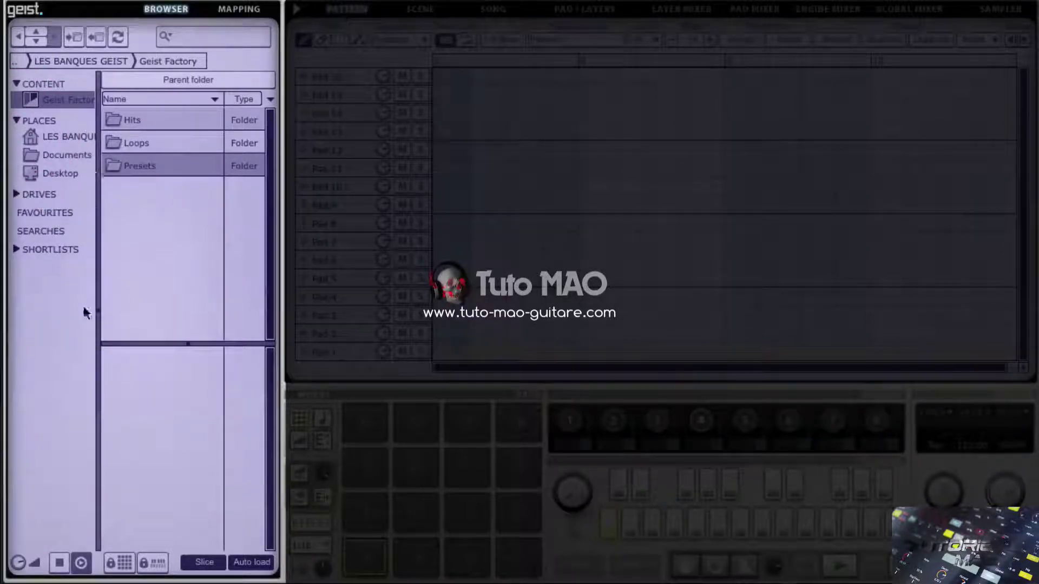
{"action": "left_click_drag", "start_coordinate": [97, 303], "coordinate": [148, 296]}
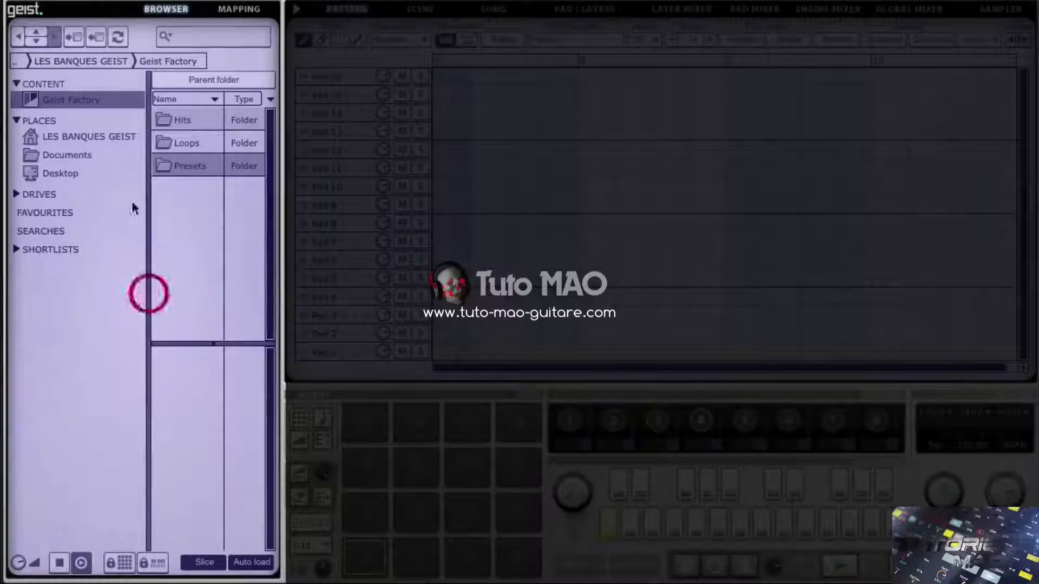
{"action": "left_click", "coordinate": [103, 133]}
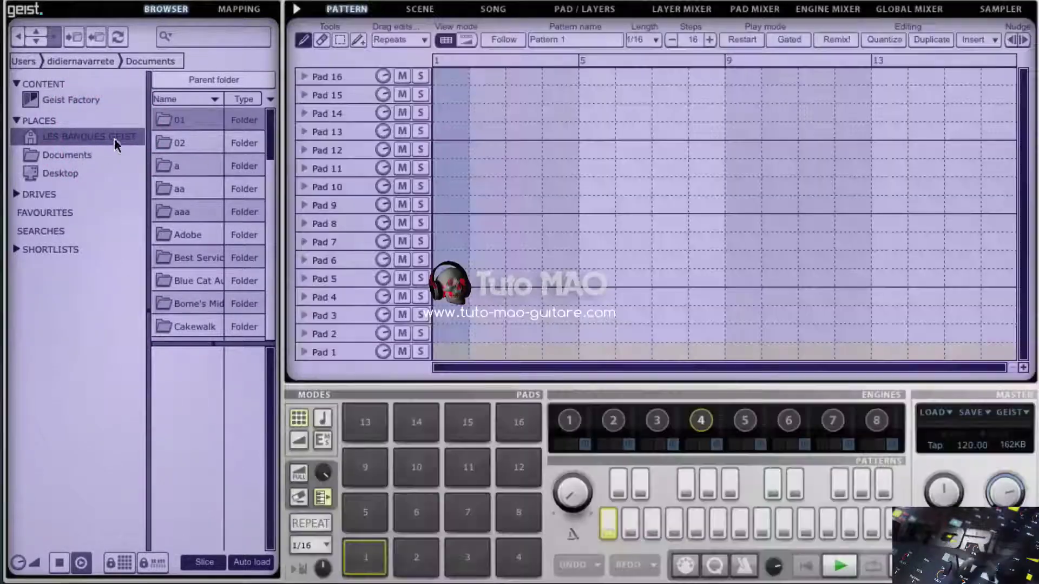
Check the documents path in the Geist preferences and close them
{"action": "left_click", "coordinate": [1022, 412]}
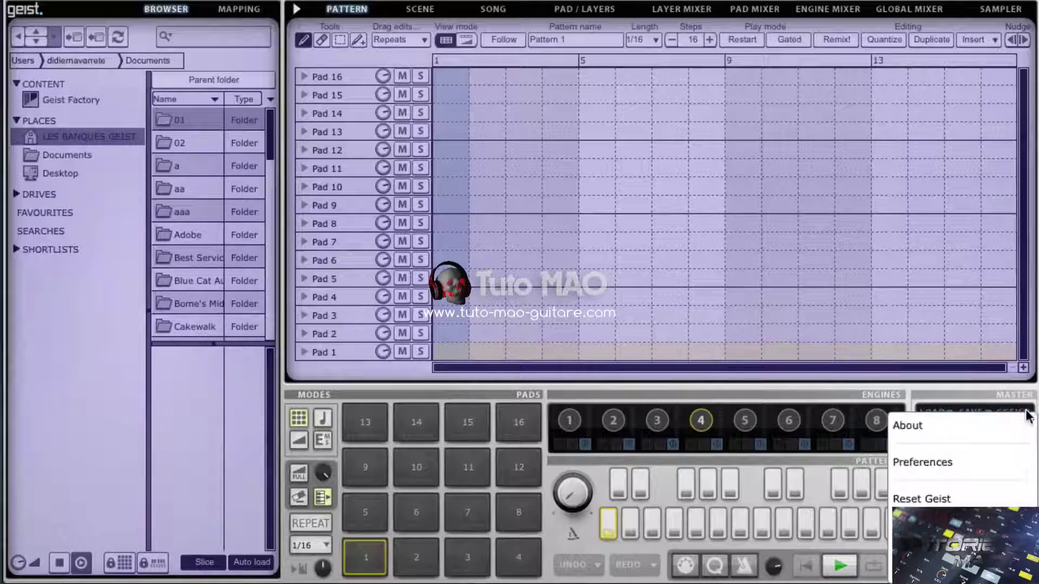
{"action": "left_click", "coordinate": [980, 467]}
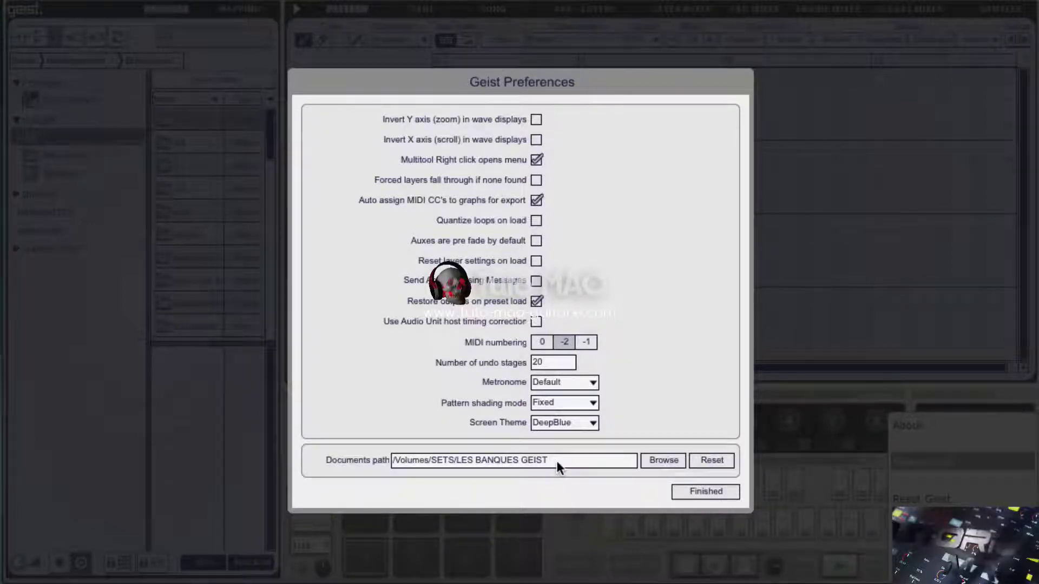
{"action": "left_click", "coordinate": [698, 491]}
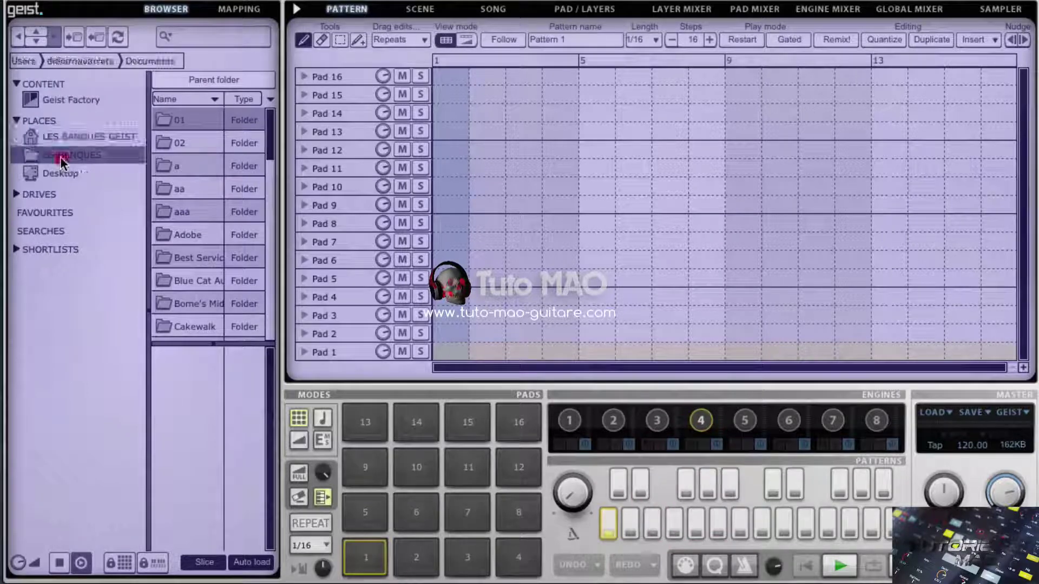
Browse the Desktop place and the drives from 512 Go SSD SYSTEME down to LIBRAIRIES, and collapse the Drives section
{"action": "left_click", "coordinate": [59, 177]}
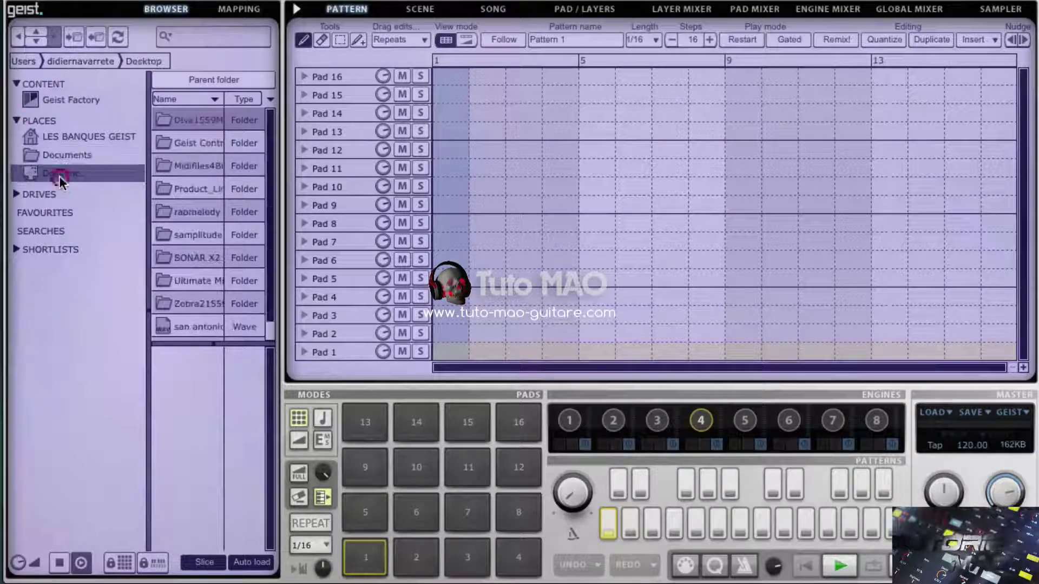
{"action": "left_click", "coordinate": [17, 195]}
{"action": "left_click", "coordinate": [63, 209]}
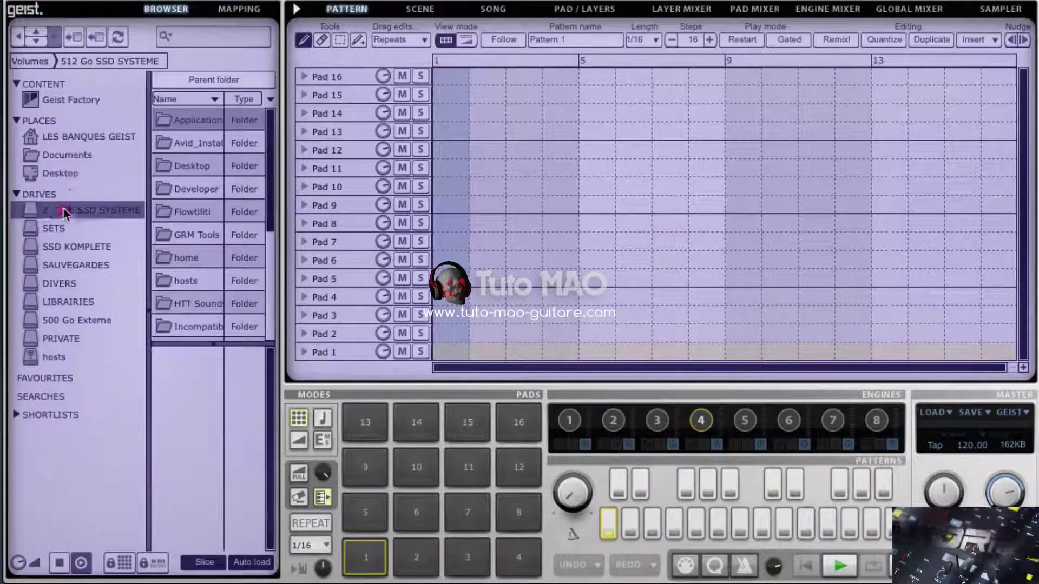
{"action": "left_click", "coordinate": [68, 230]}
{"action": "left_click", "coordinate": [79, 245]}
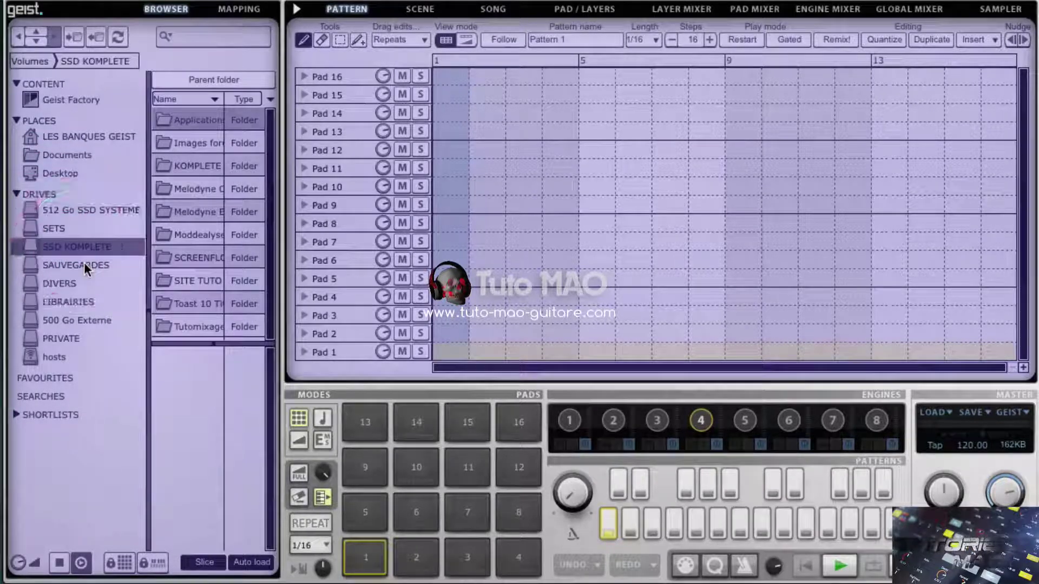
{"action": "left_click", "coordinate": [84, 265]}
{"action": "left_click", "coordinate": [87, 283]}
{"action": "left_click", "coordinate": [88, 302]}
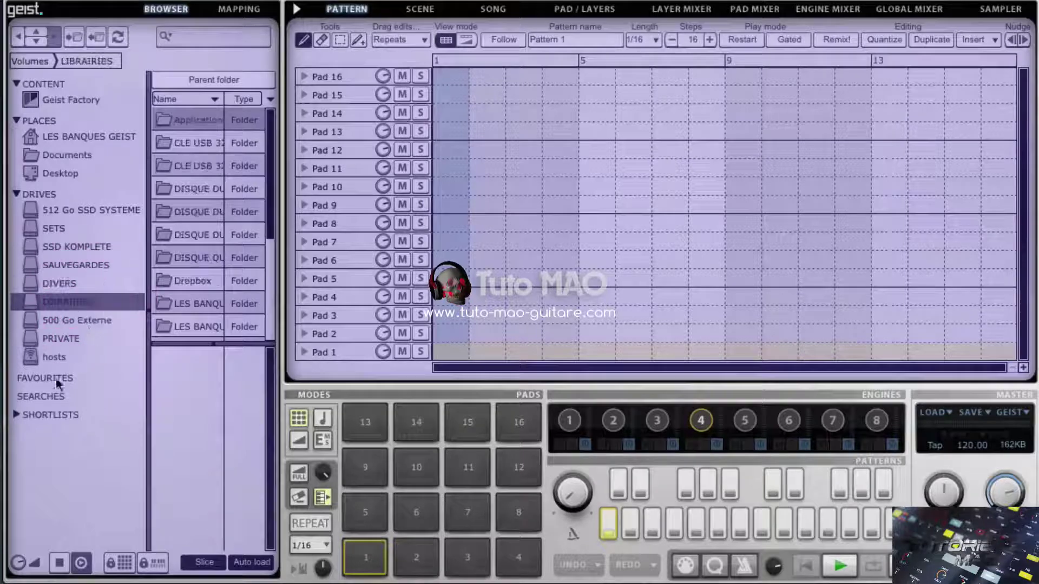
{"action": "left_click", "coordinate": [15, 195]}
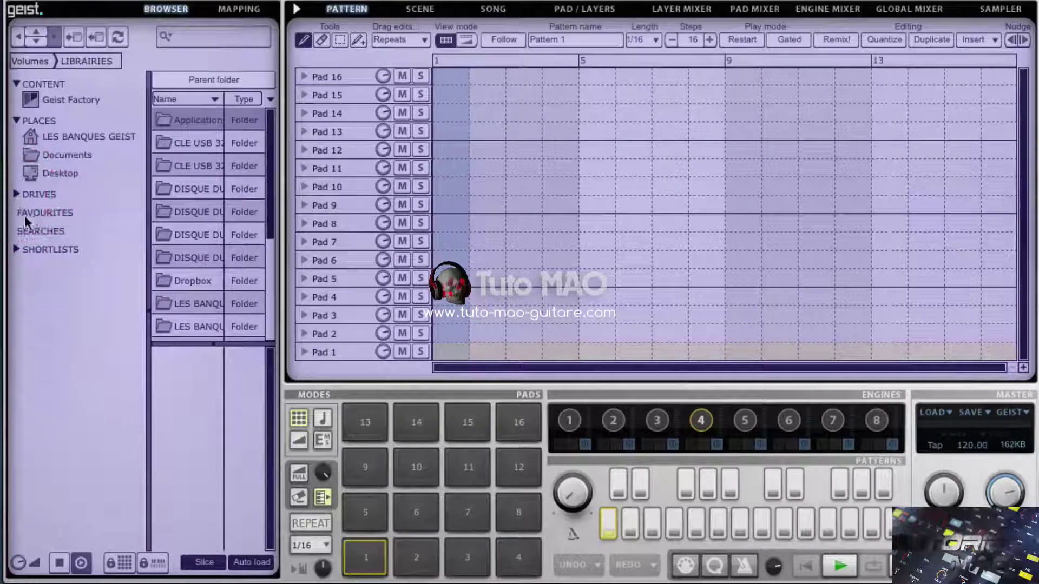
Look at the Searches entry and the saved shortlists in the browser, and collapse the Shortlists section
{"action": "left_click", "coordinate": [48, 234]}
{"action": "left_click", "coordinate": [16, 249]}
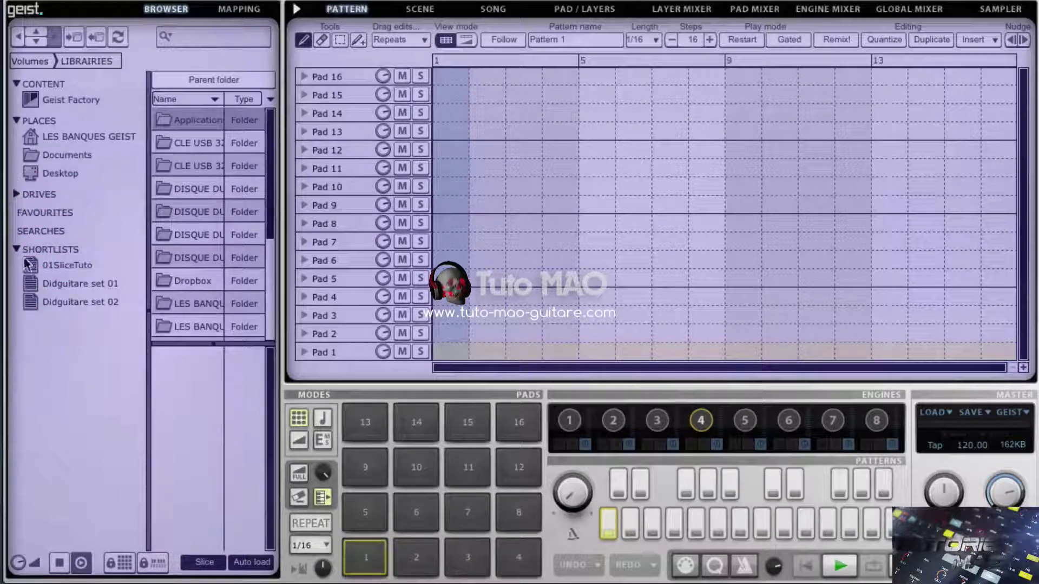
{"action": "left_click", "coordinate": [16, 250]}
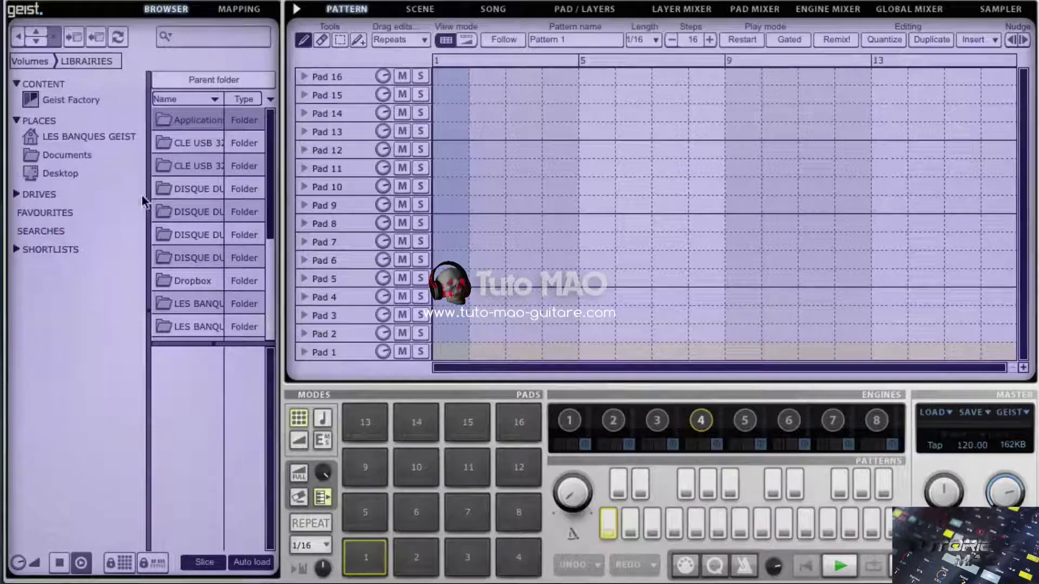
Narrow the location column and load the 4 Dirt Hop kit from Geist Factory's Presets > Kits > Goldbaby folder
{"action": "left_click_drag", "start_coordinate": [150, 215], "coordinate": [101, 222]}
{"action": "left_click", "coordinate": [67, 101]}
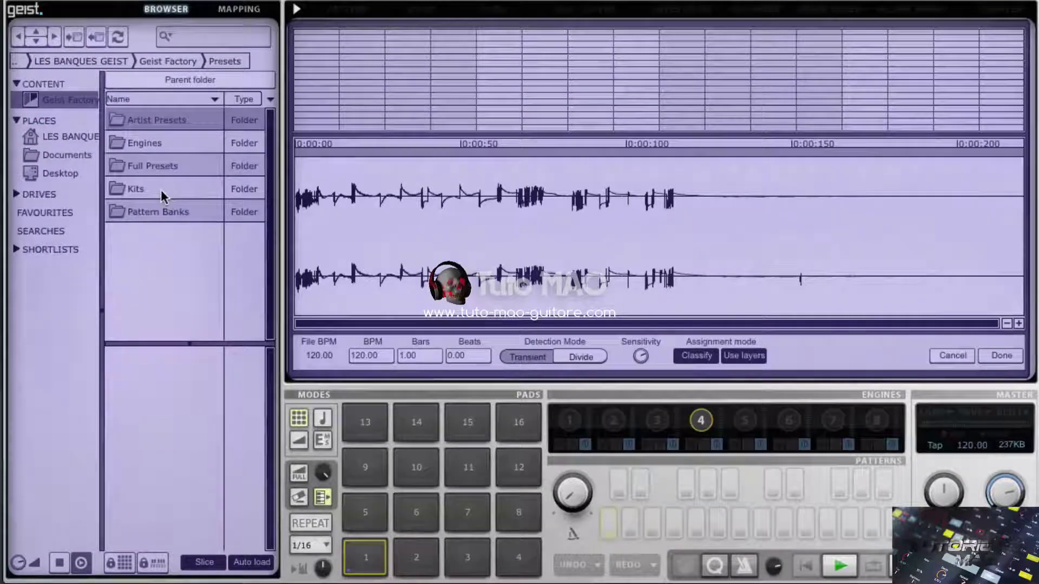
{"action": "double_click", "coordinate": [160, 189]}
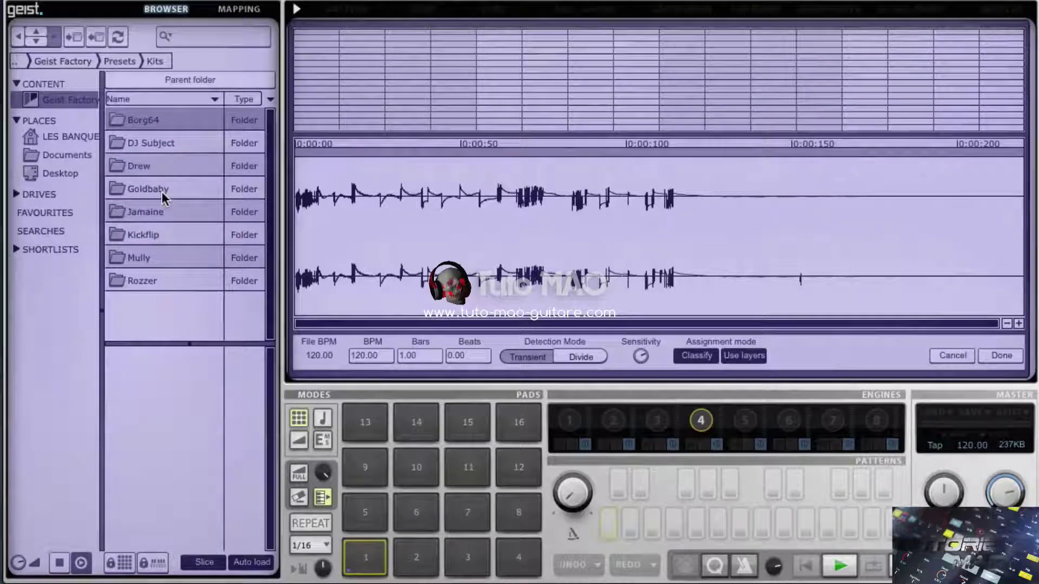
{"action": "double_click", "coordinate": [161, 191]}
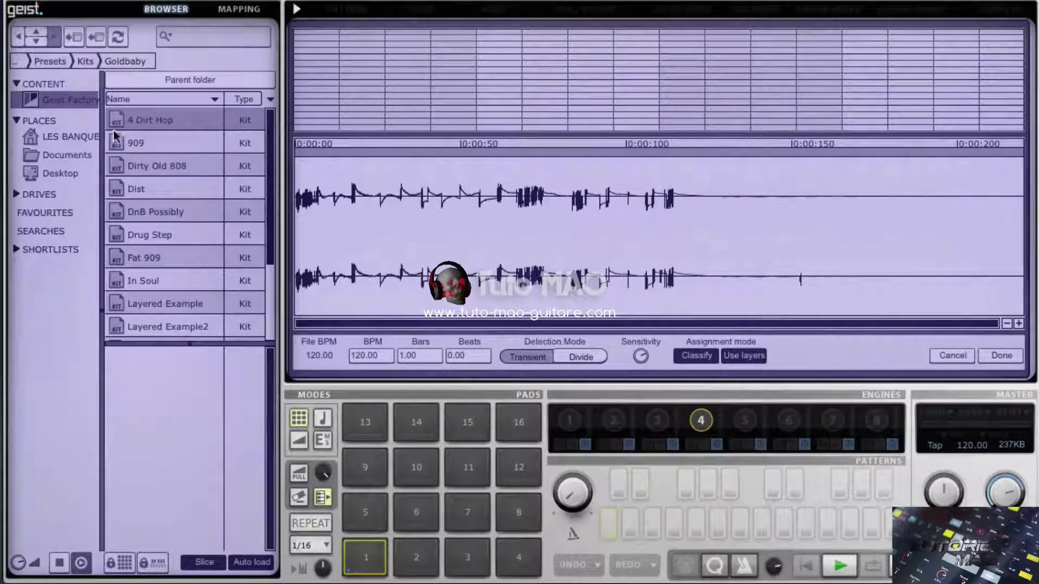
{"action": "double_click", "coordinate": [116, 112]}
Audition all sixteen pads of the loaded kit, from BD Crusty up to Cow
{"action": "left_click", "coordinate": [359, 552]}
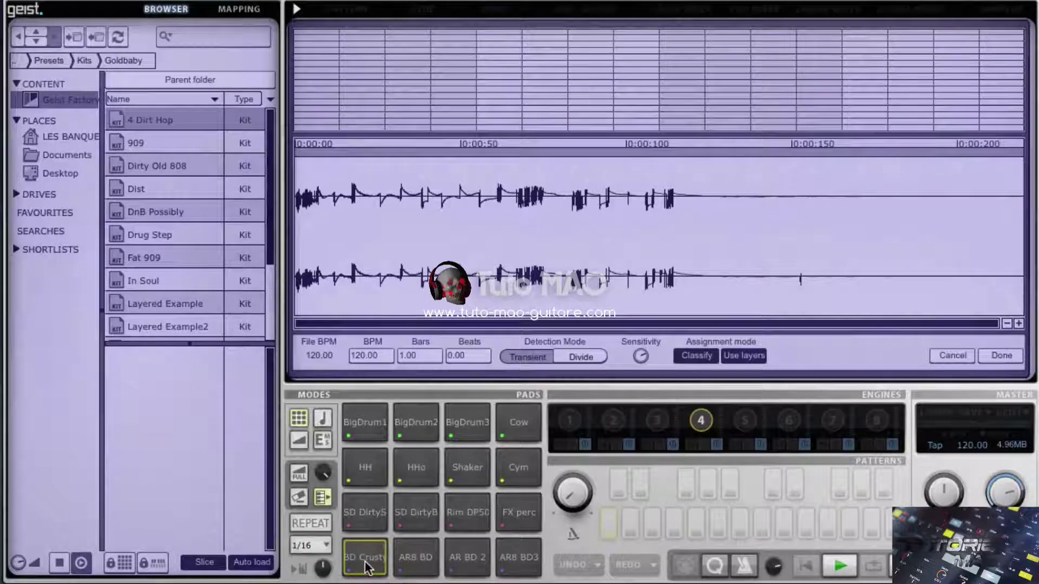
{"action": "left_click", "coordinate": [365, 567]}
{"action": "left_click", "coordinate": [414, 558]}
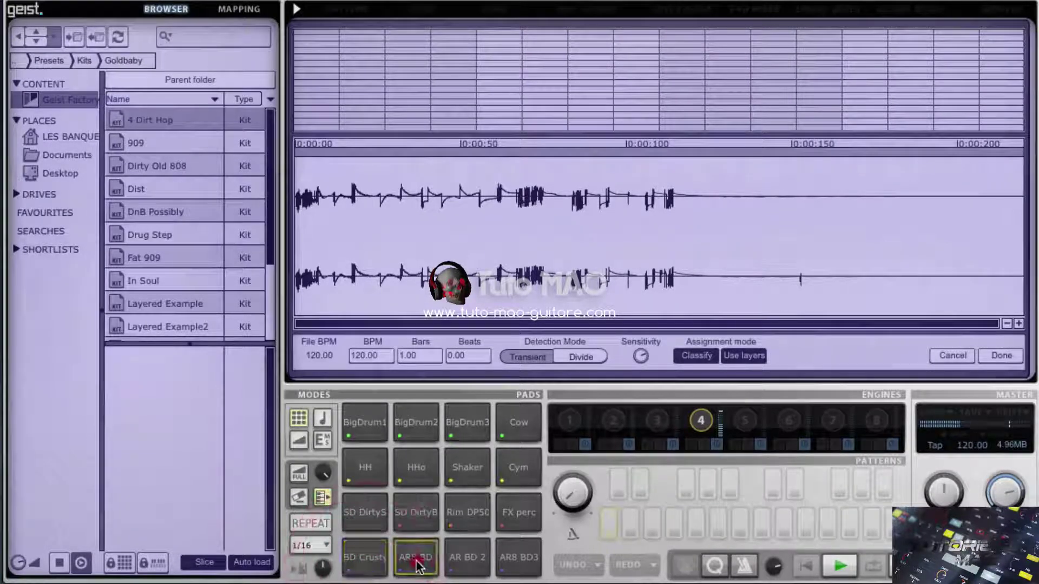
{"action": "left_click", "coordinate": [458, 561]}
{"action": "left_click", "coordinate": [512, 560]}
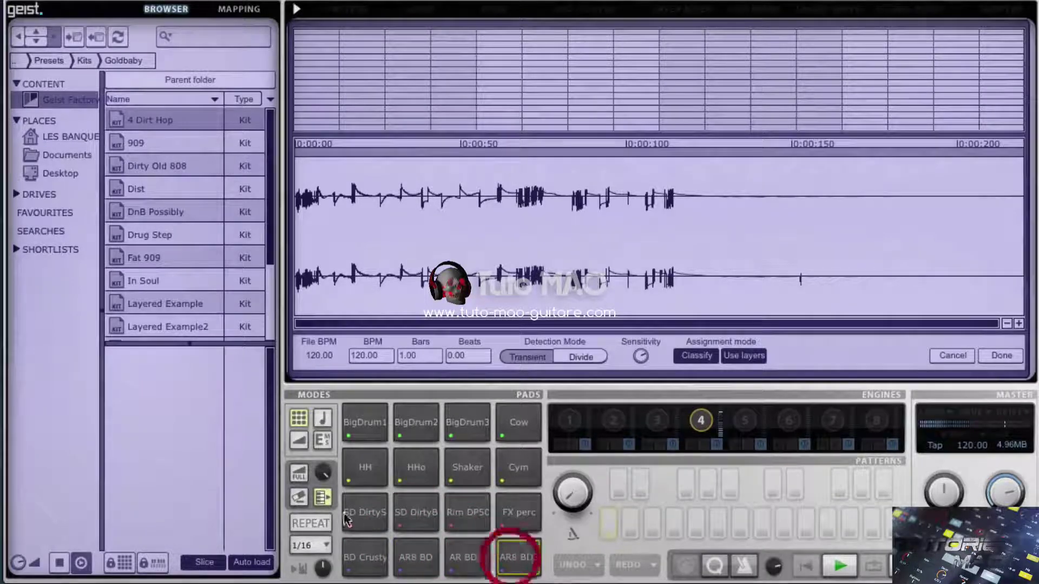
{"action": "left_click", "coordinate": [359, 514]}
{"action": "left_click", "coordinate": [405, 521]}
{"action": "left_click", "coordinate": [465, 513]}
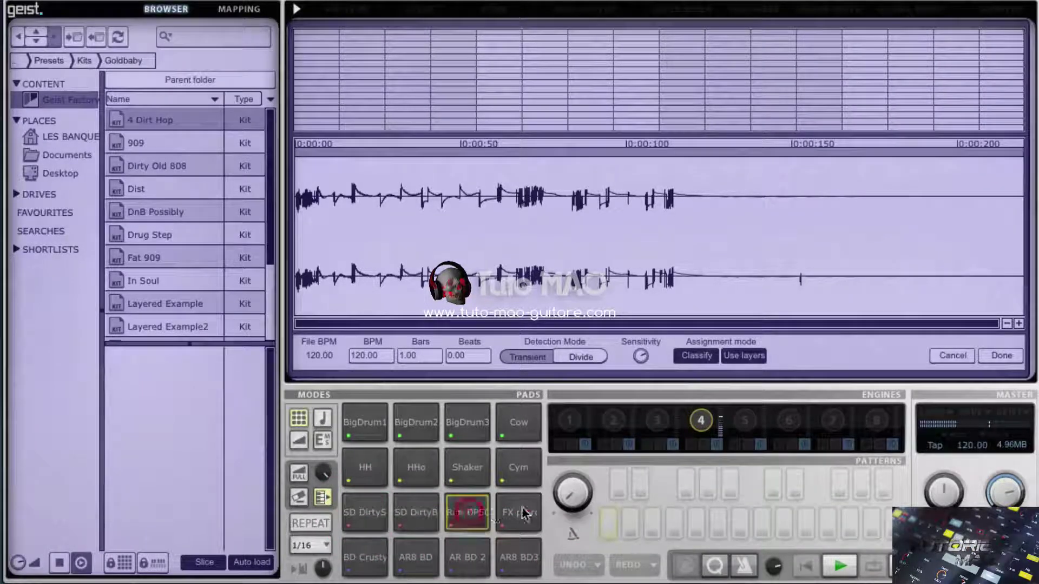
{"action": "left_click", "coordinate": [521, 509]}
{"action": "left_click", "coordinate": [375, 472]}
{"action": "left_click", "coordinate": [417, 470]}
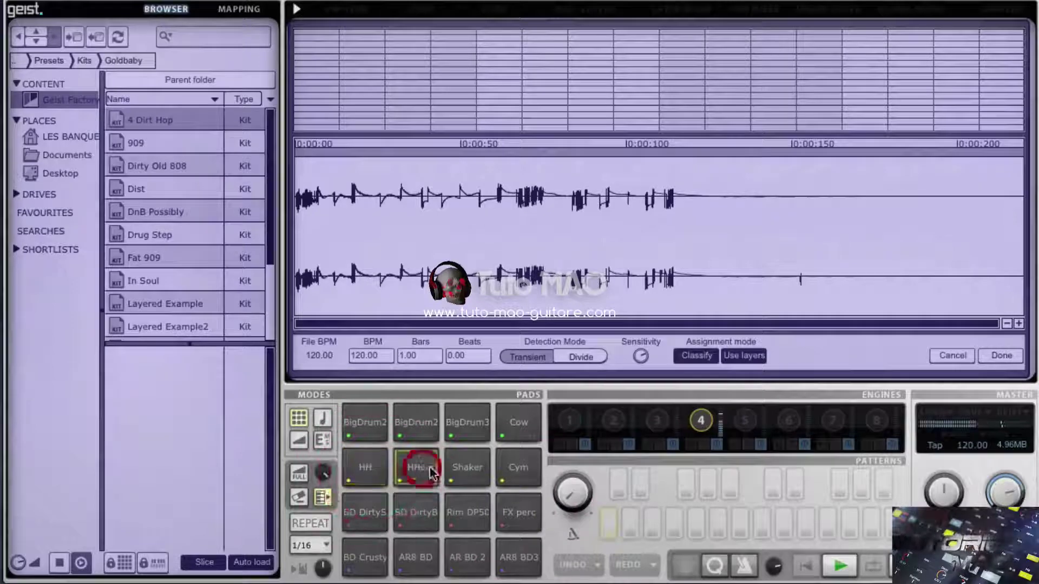
{"action": "left_click", "coordinate": [464, 470]}
{"action": "left_click", "coordinate": [506, 471]}
{"action": "left_click", "coordinate": [362, 425]}
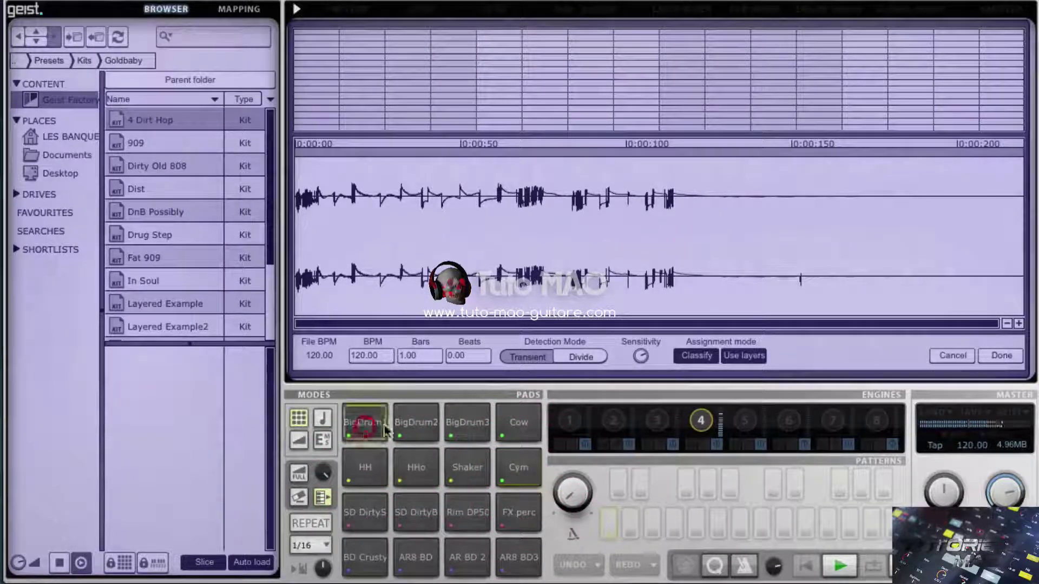
{"action": "left_click", "coordinate": [414, 425]}
{"action": "left_click", "coordinate": [462, 426]}
{"action": "left_click", "coordinate": [519, 425]}
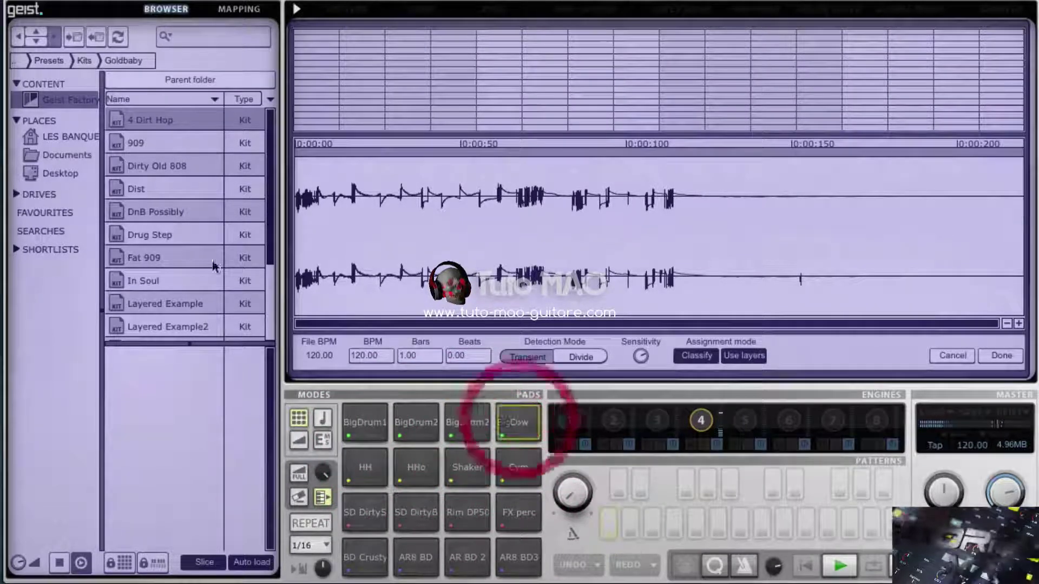
Go back to the Kits folder, forward into Goldbaby and back to Kits again
{"action": "left_click", "coordinate": [18, 39]}
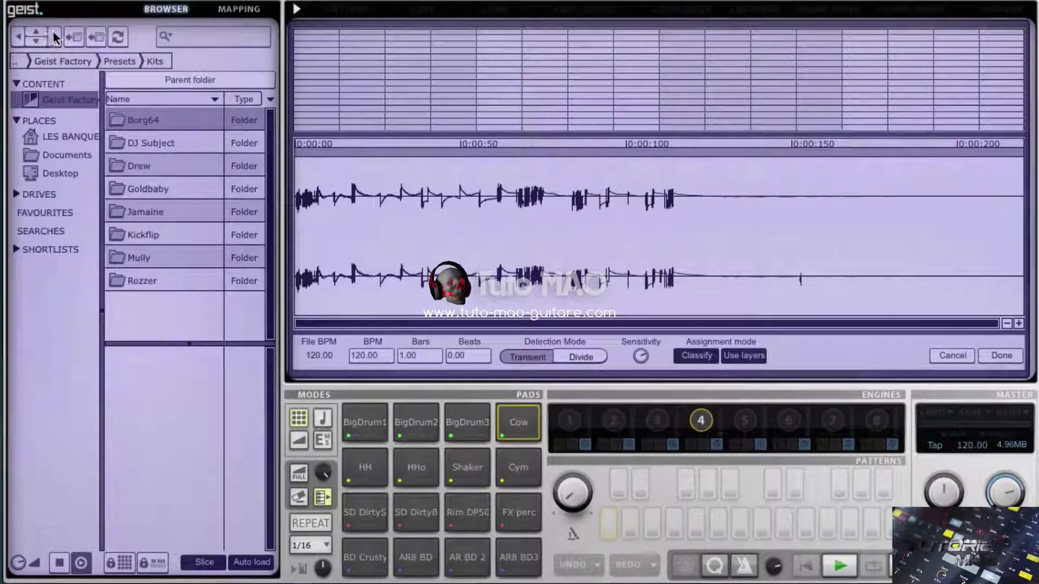
{"action": "left_click", "coordinate": [51, 36]}
{"action": "left_click", "coordinate": [18, 39]}
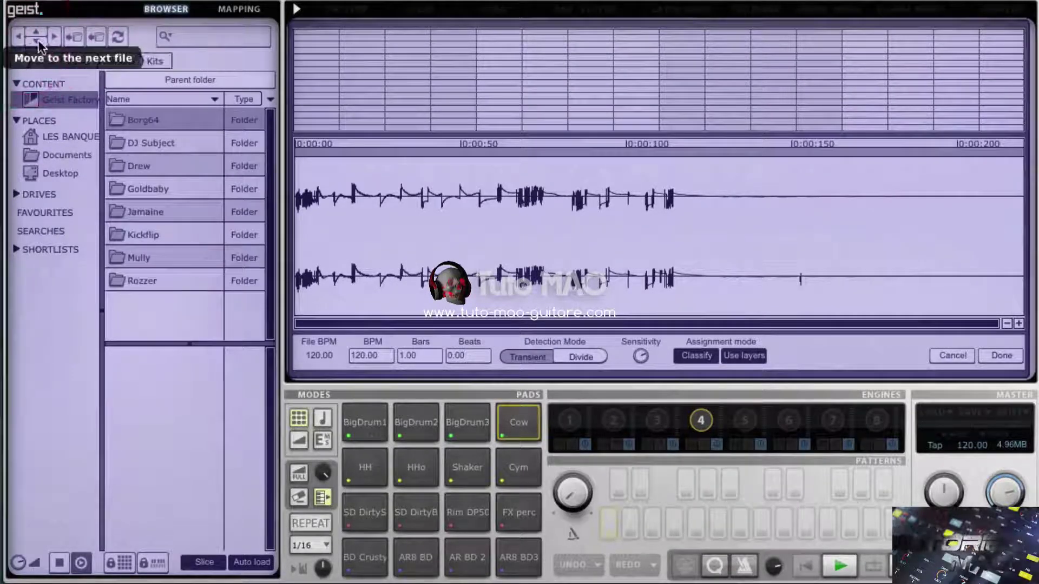
Step down and back up through the Kits subfolders, and return to the Geist Factory top folder
{"action": "left_click", "coordinate": [37, 42]}
{"action": "left_click", "coordinate": [37, 42]}
{"action": "left_click", "coordinate": [37, 42]}
{"action": "left_click", "coordinate": [37, 40]}
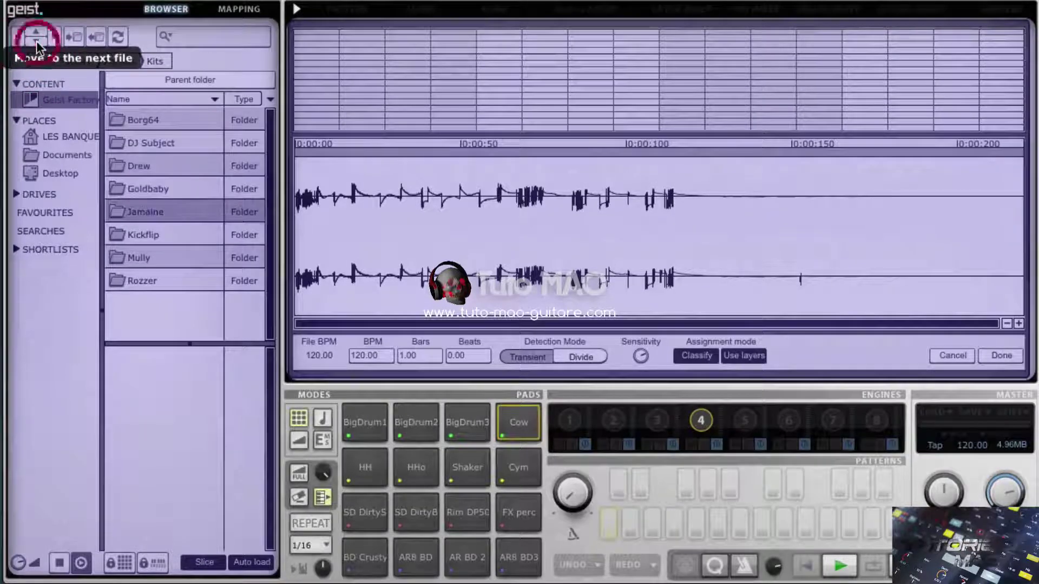
{"action": "left_click", "coordinate": [37, 41]}
{"action": "left_click", "coordinate": [37, 33]}
{"action": "left_click", "coordinate": [37, 34]}
{"action": "left_click", "coordinate": [38, 35]}
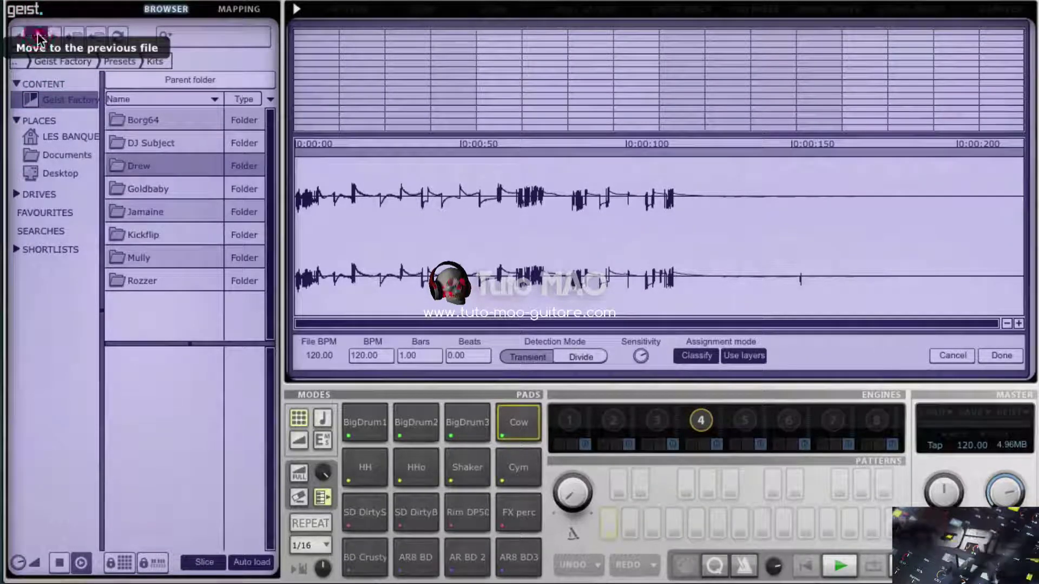
{"action": "left_click", "coordinate": [38, 34]}
{"action": "left_click", "coordinate": [38, 34]}
{"action": "left_click", "coordinate": [16, 40]}
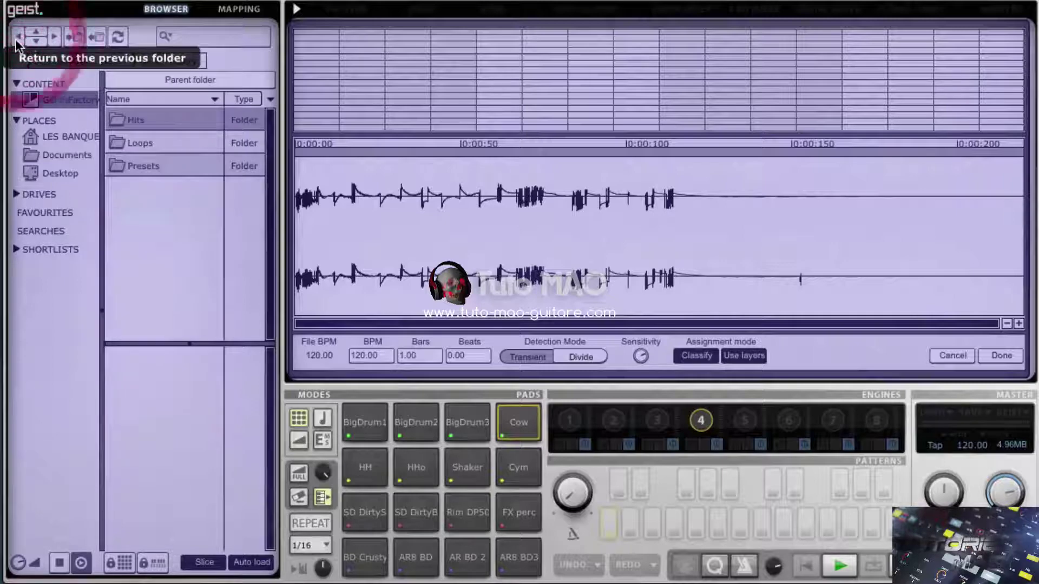
Open the Kick folder inside Geist Factory's Hits folder
{"action": "left_click", "coordinate": [137, 121]}
{"action": "left_click", "coordinate": [138, 122]}
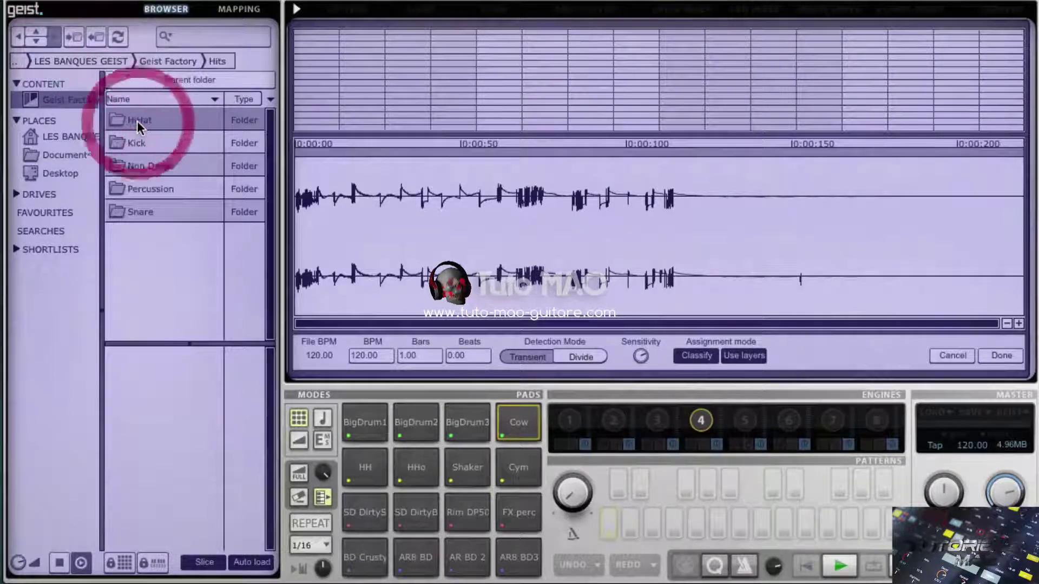
{"action": "left_click", "coordinate": [159, 144]}
Filter the Kick folder by 808, try placing the 808 & 909 folder on the BD Crusty pad, and clear the filter
{"action": "left_click", "coordinate": [202, 34]}
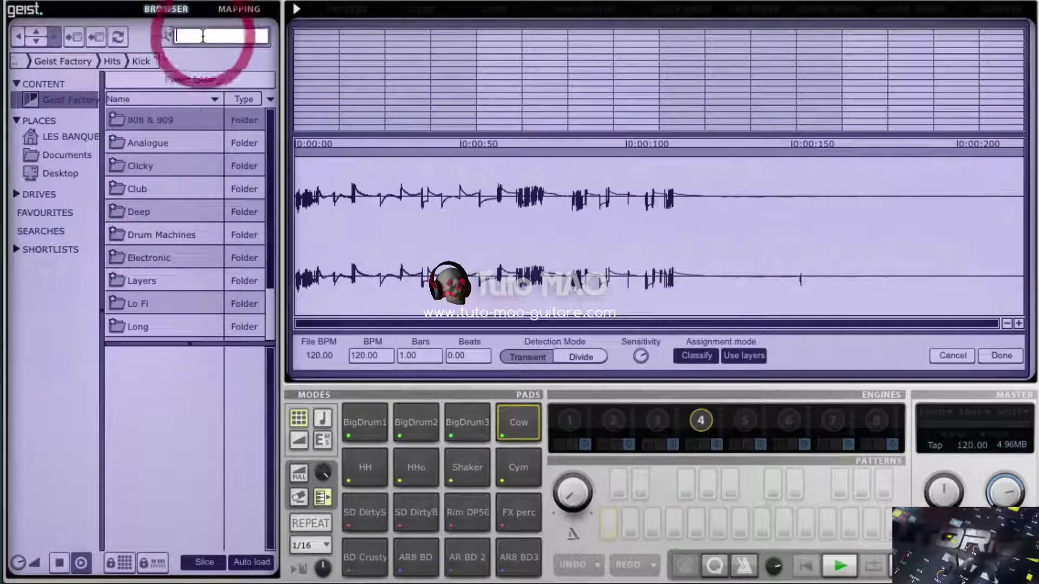
{"action": "type", "text": "808"}
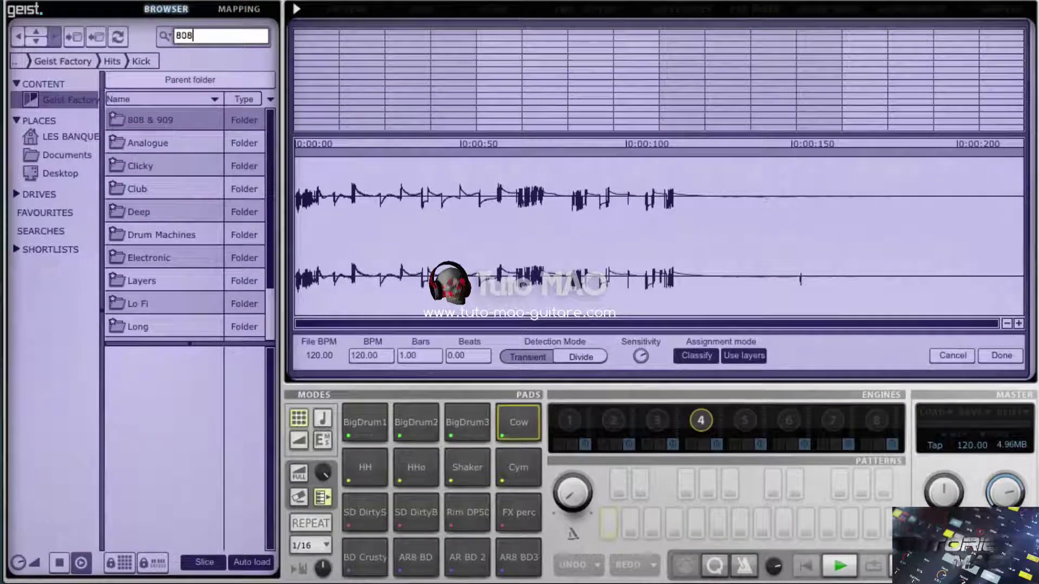
{"action": "key", "text": "Return"}
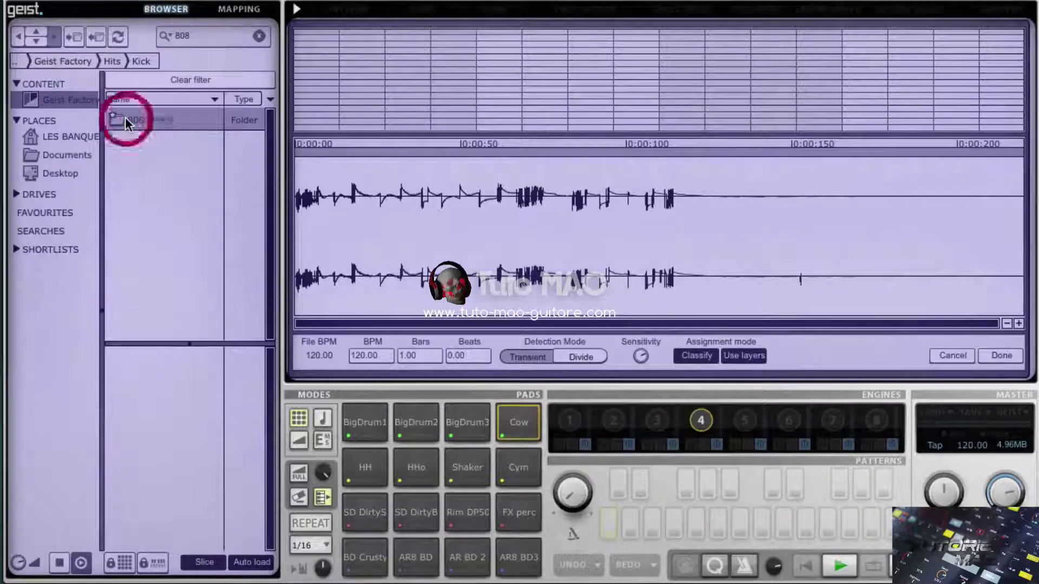
{"action": "mouse_move", "coordinate": [119, 118]}
{"action": "left_mouse_down"}
{"action": "mouse_move", "coordinate": [209, 241]}
{"action": "mouse_move", "coordinate": [368, 543]}
{"action": "mouse_move", "coordinate": [364, 563]}
{"action": "left_mouse_up"}
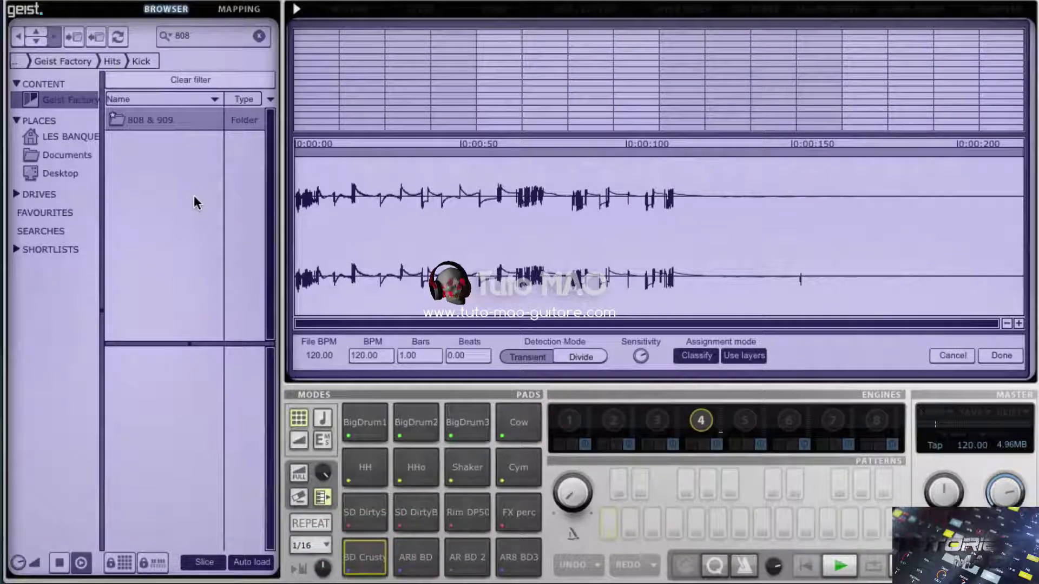
{"action": "left_click", "coordinate": [257, 36]}
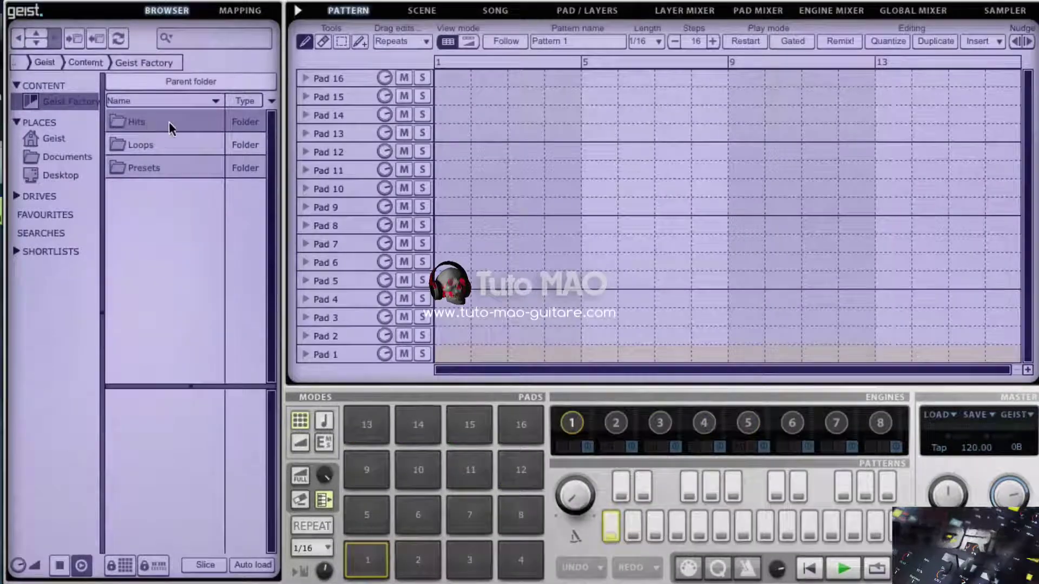
Open Hits > Kick > 808 & 909, audition the first kicks and add a BD 808 Bd Crusty 2 sample to the shortlist
{"action": "double_click", "coordinate": [131, 123]}
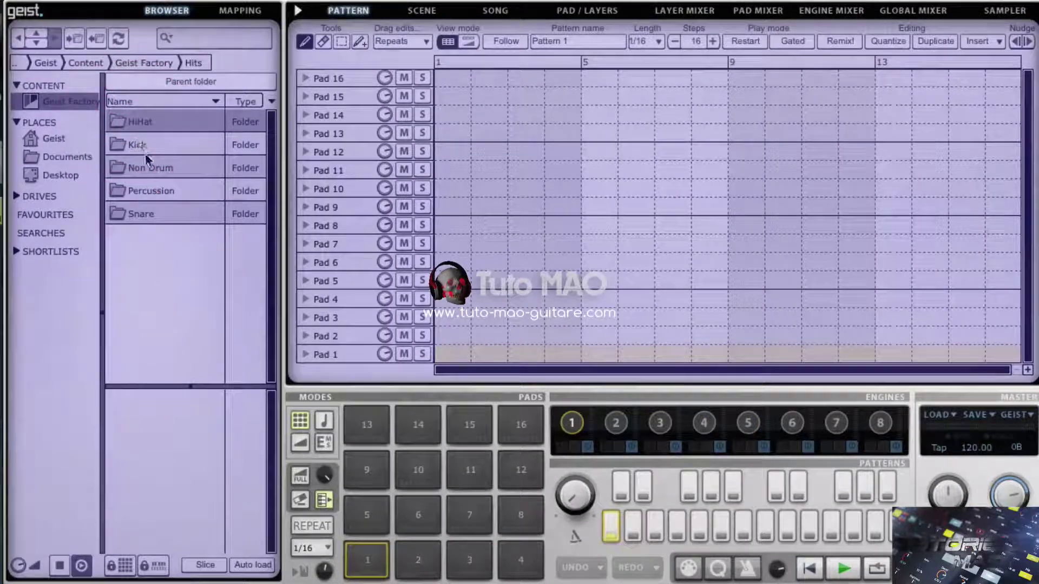
{"action": "double_click", "coordinate": [138, 146]}
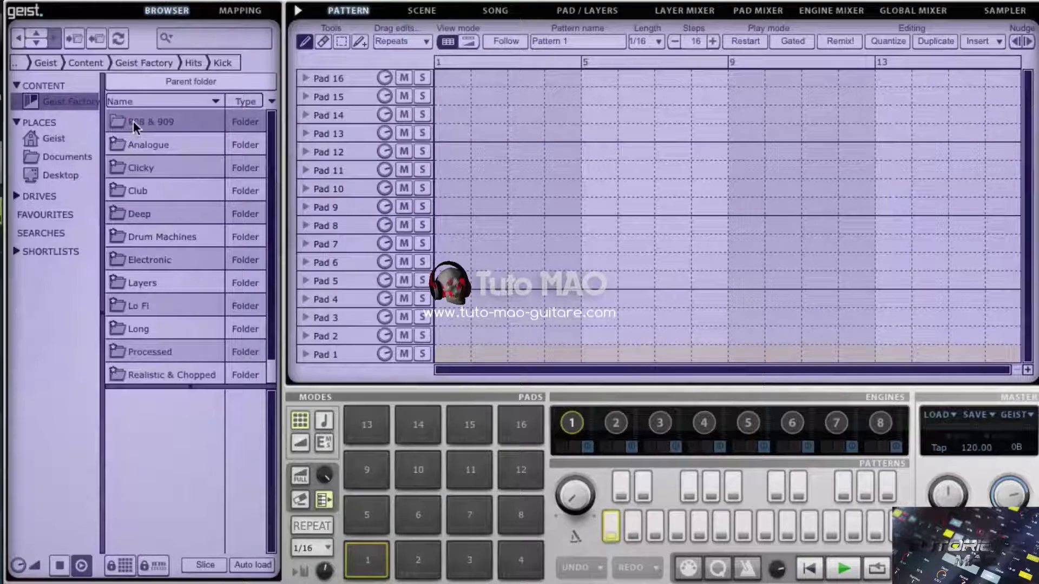
{"action": "double_click", "coordinate": [133, 122]}
{"action": "left_click", "coordinate": [134, 145]}
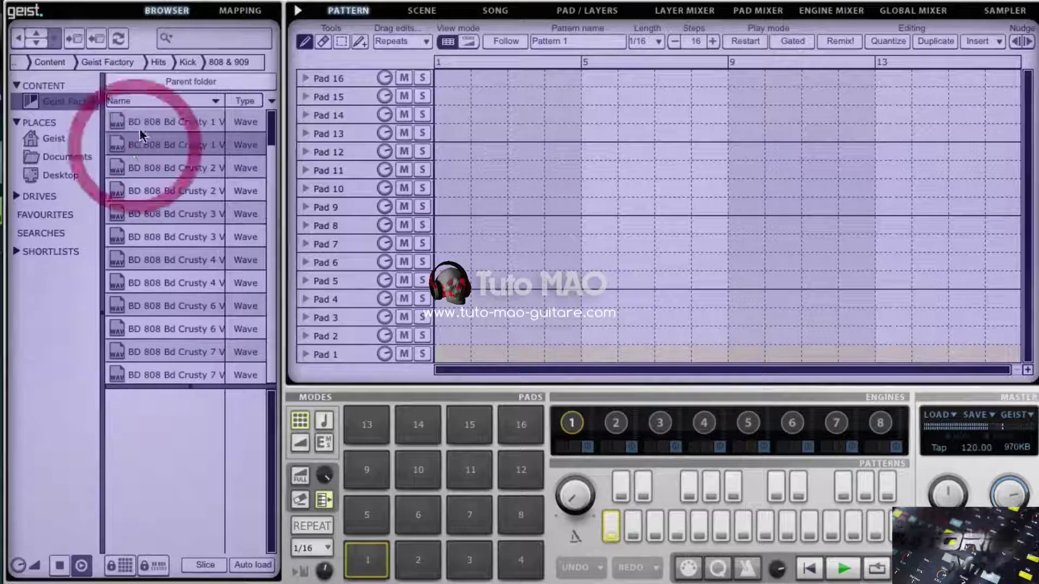
{"action": "left_click", "coordinate": [139, 169]}
{"action": "left_click", "coordinate": [139, 190]}
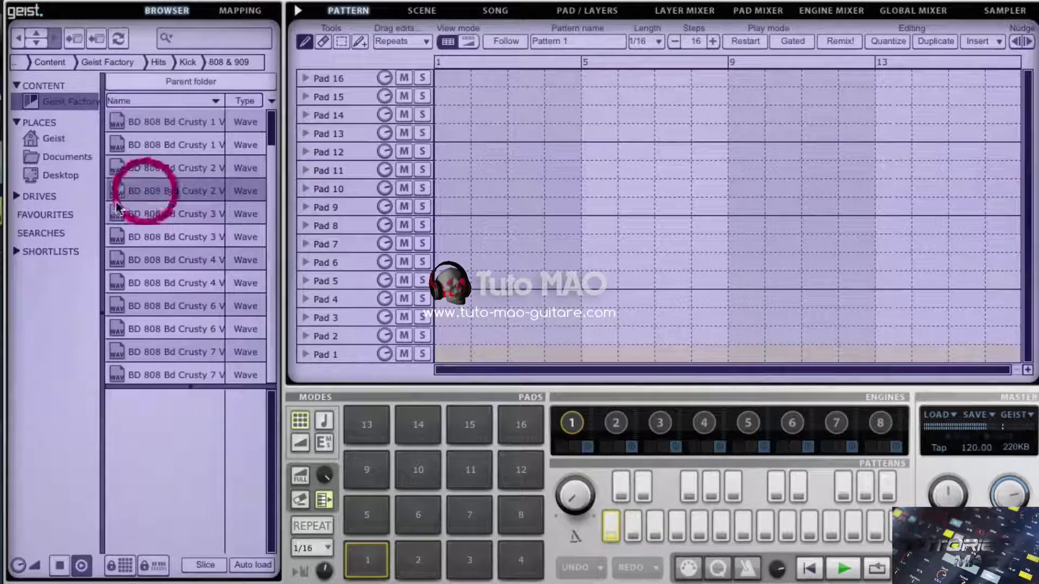
{"action": "left_click_drag", "start_coordinate": [116, 194], "coordinate": [126, 418]}
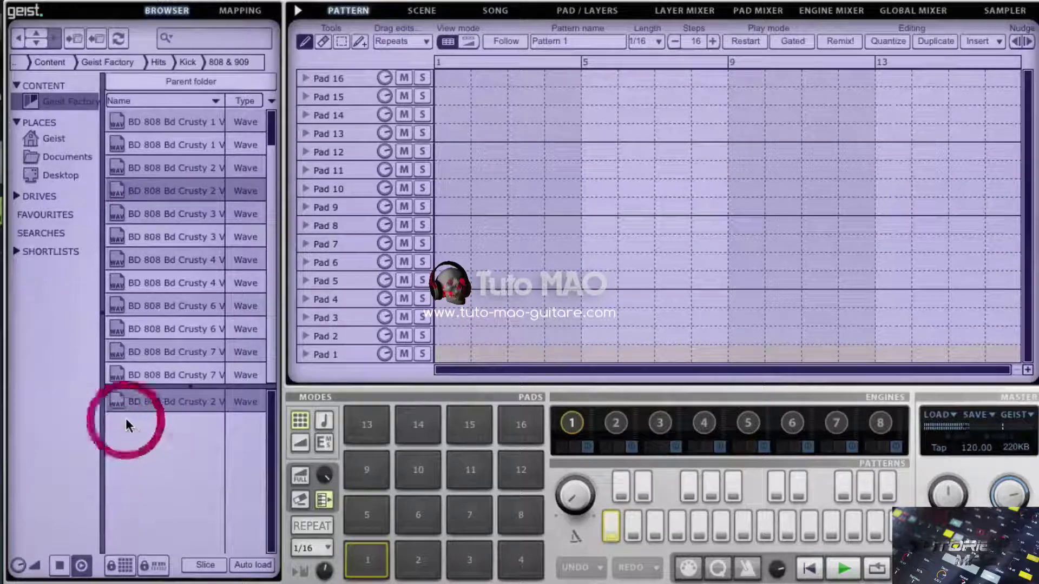
Audition more 808 kicks and add a BD 808 Bd Crusty 6 and a BD 808 Bd Dist Vinyl sample to the shortlist
{"action": "left_click", "coordinate": [157, 300]}
{"action": "left_click_drag", "start_coordinate": [119, 311], "coordinate": [132, 445]}
{"action": "scroll", "coordinate": [163, 271], "scroll_direction": "down", "scroll_amount": 3}
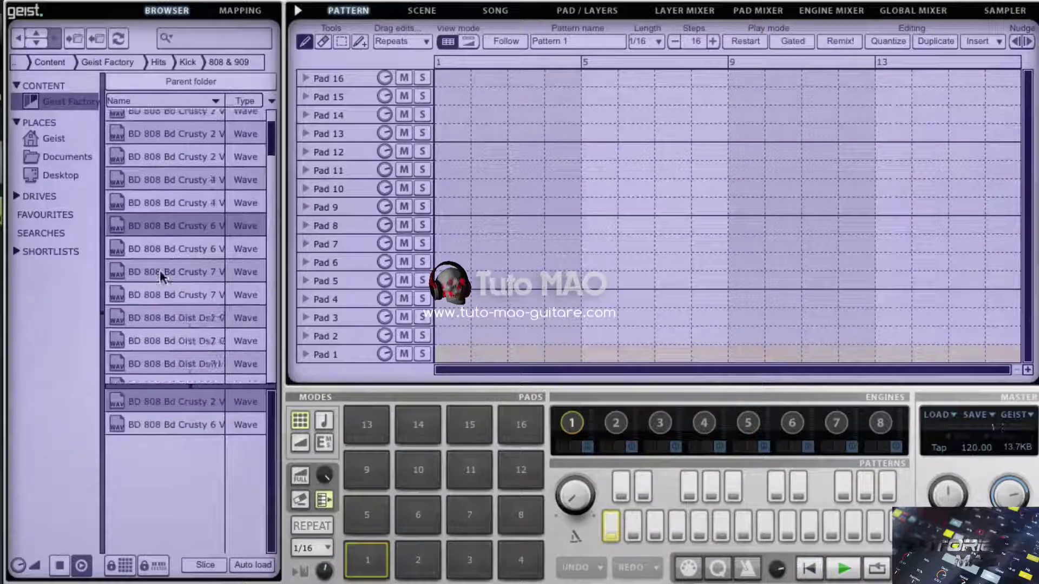
{"action": "left_click", "coordinate": [158, 341]}
{"action": "left_click", "coordinate": [157, 364]}
{"action": "scroll", "coordinate": [162, 325], "scroll_direction": "down", "scroll_amount": 4}
{"action": "left_click", "coordinate": [164, 320]}
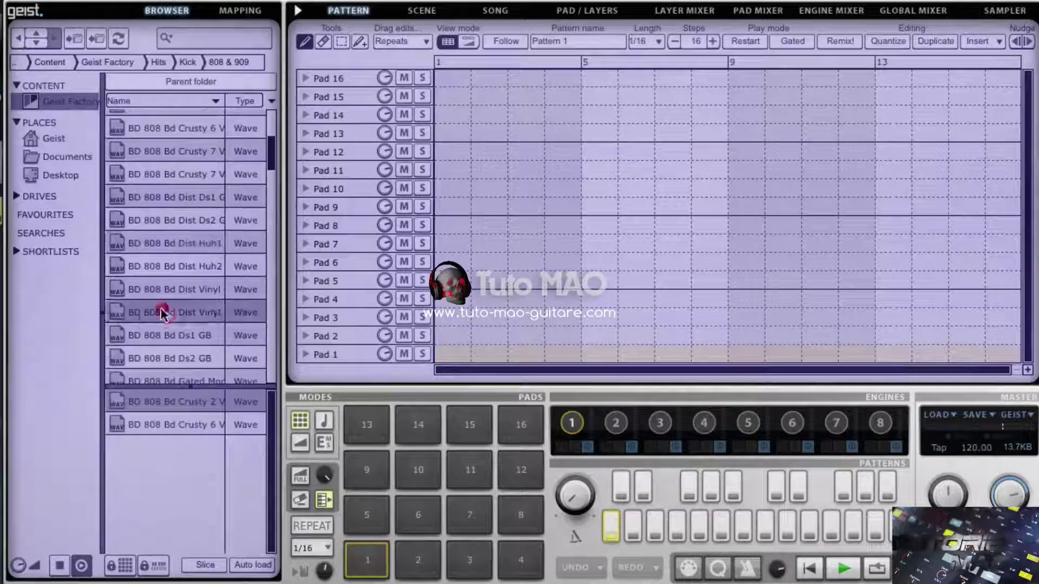
{"action": "left_click_drag", "start_coordinate": [117, 312], "coordinate": [140, 459]}
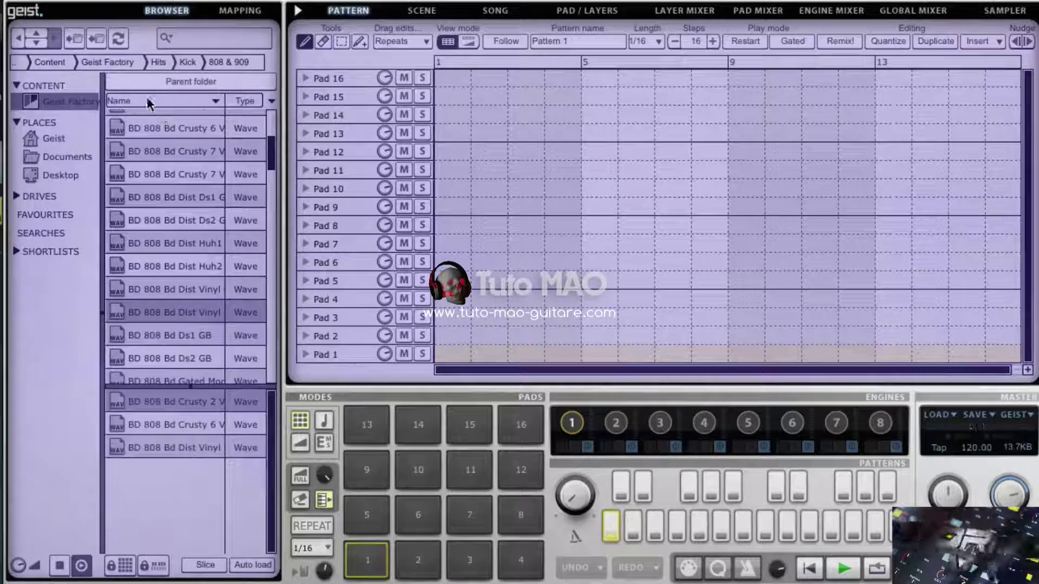
Go to Hits > Snare > 808 & 909 and add SN 808 Sd Ds1 GB and an SN 808 Sd Vinyloldsch sample to the shortlist
{"action": "left_click", "coordinate": [18, 39]}
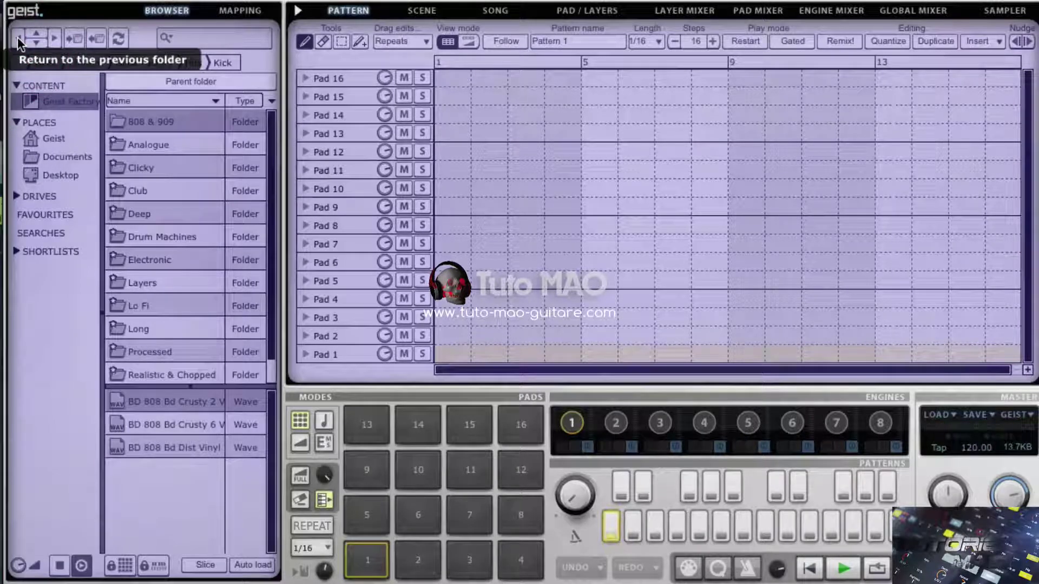
{"action": "left_click", "coordinate": [17, 37]}
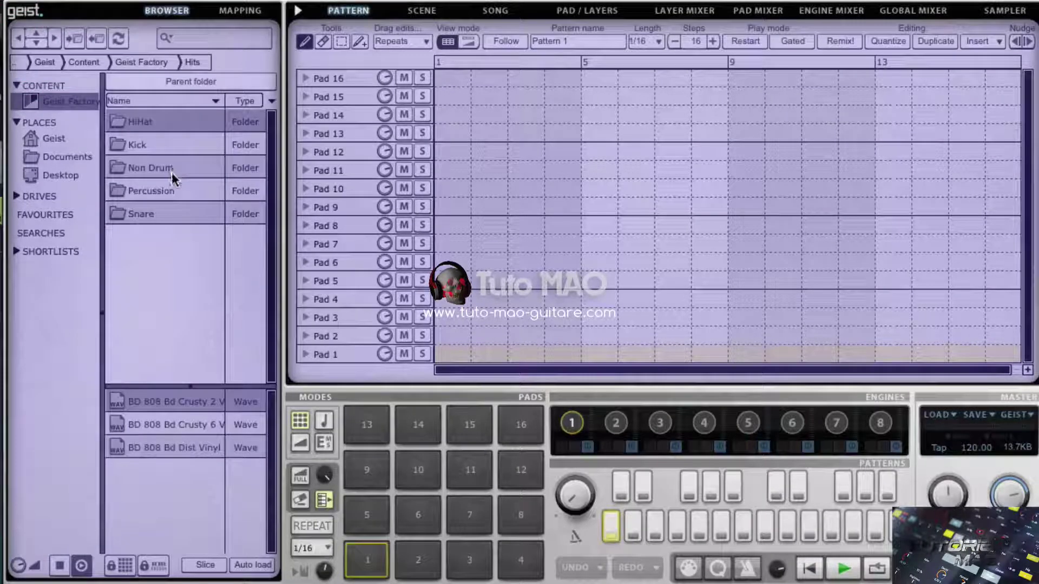
{"action": "double_click", "coordinate": [153, 212]}
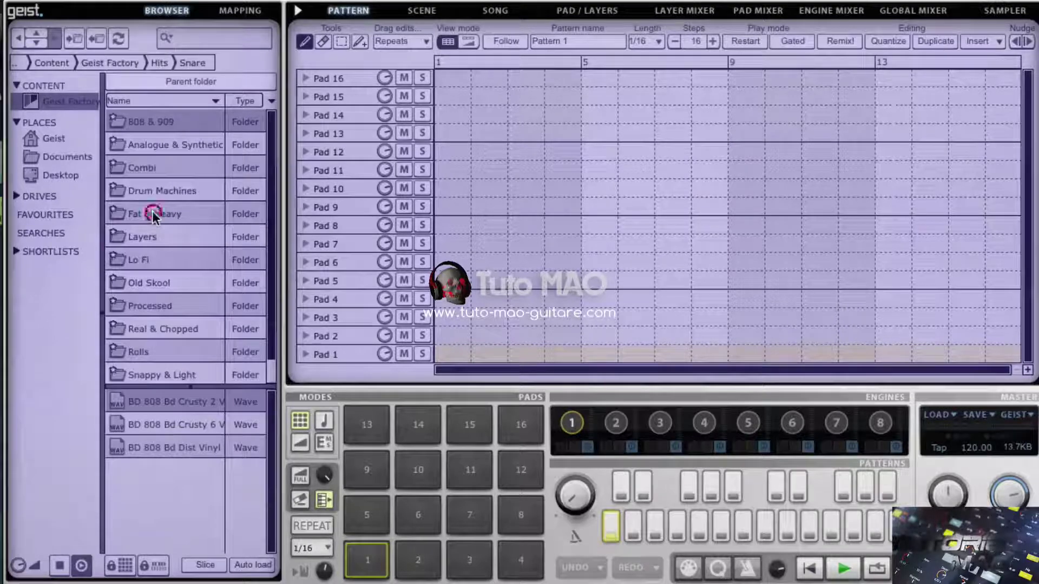
{"action": "double_click", "coordinate": [152, 125]}
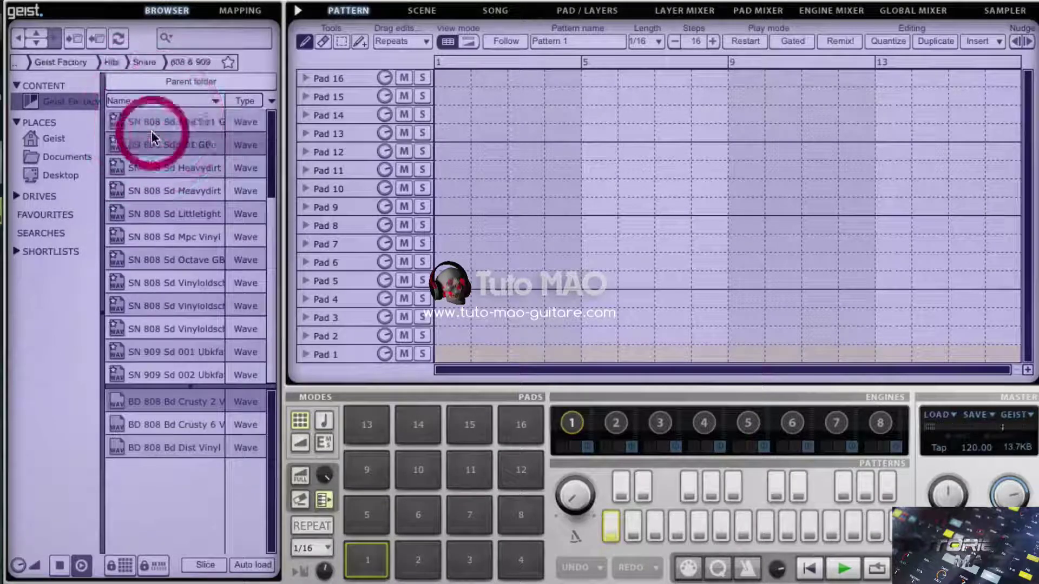
{"action": "left_click_drag", "start_coordinate": [118, 145], "coordinate": [142, 484]}
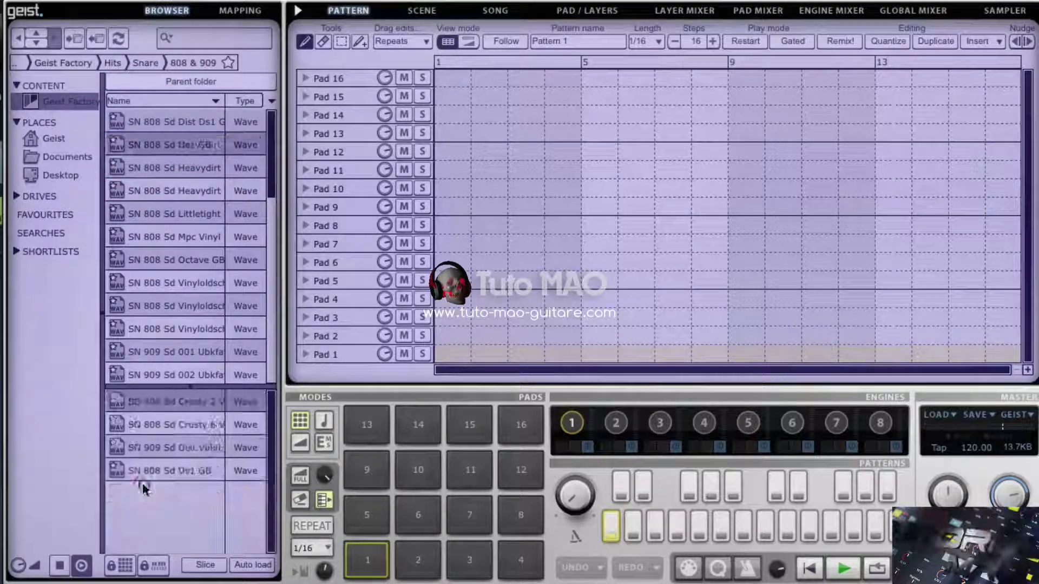
{"action": "left_click", "coordinate": [138, 285]}
{"action": "left_click_drag", "start_coordinate": [138, 285], "coordinate": [152, 501]}
Audition the SN 909 snares and add SN 909 Sd 007 Ubkfatso GB to the shortlist
{"action": "scroll", "coordinate": [130, 336], "scroll_direction": "down", "scroll_amount": 3}
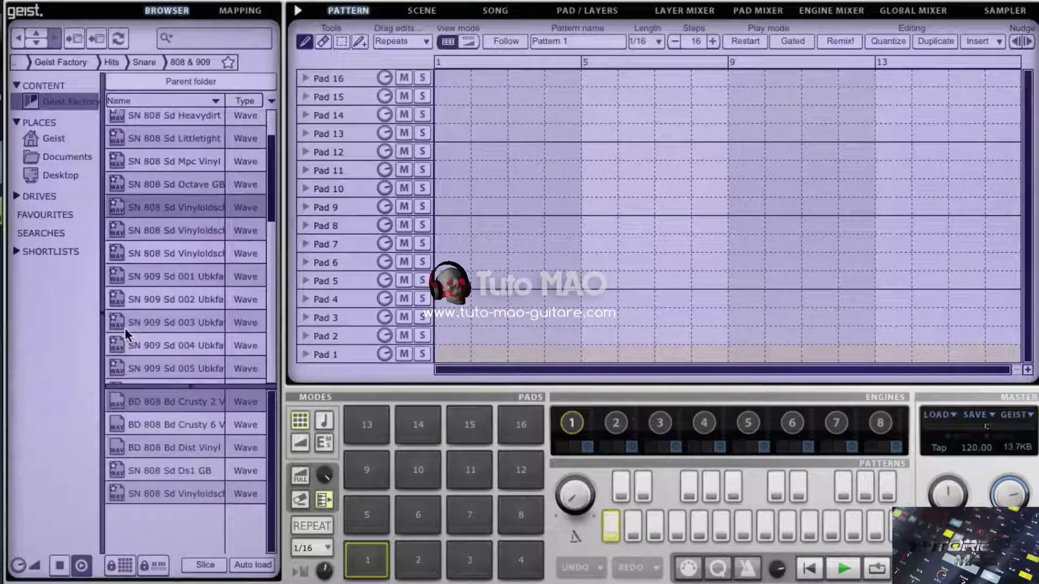
{"action": "left_click", "coordinate": [129, 344]}
{"action": "left_click", "coordinate": [141, 352]}
{"action": "scroll", "coordinate": [147, 336], "scroll_direction": "down", "scroll_amount": 3}
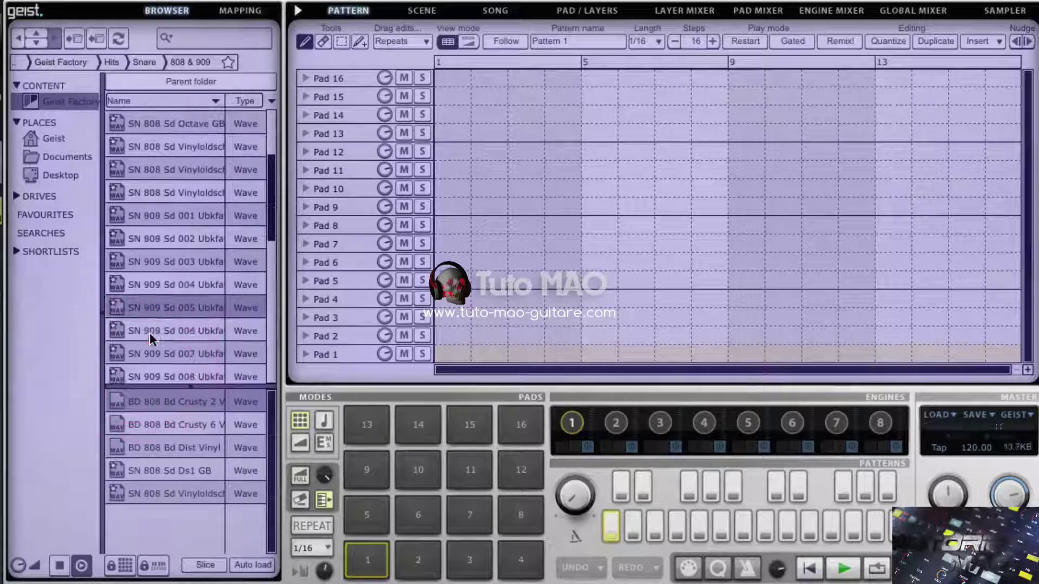
{"action": "left_click", "coordinate": [149, 332]}
{"action": "left_click", "coordinate": [153, 353]}
{"action": "left_click", "coordinate": [139, 363]}
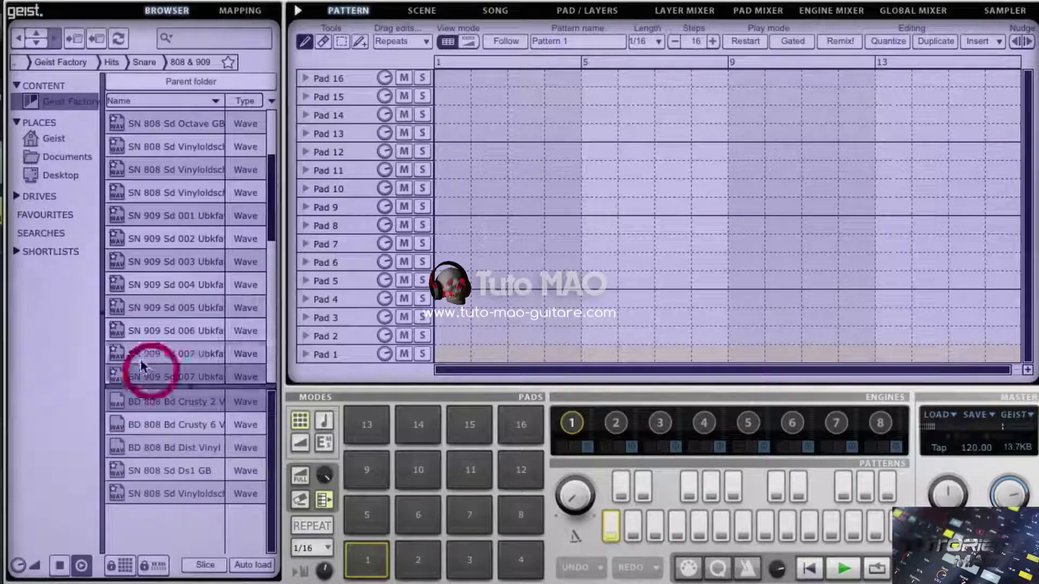
{"action": "mouse_move", "coordinate": [122, 352]}
{"action": "left_mouse_down"}
{"action": "mouse_move", "coordinate": [114, 355]}
{"action": "mouse_move", "coordinate": [162, 521]}
{"action": "left_mouse_up"}
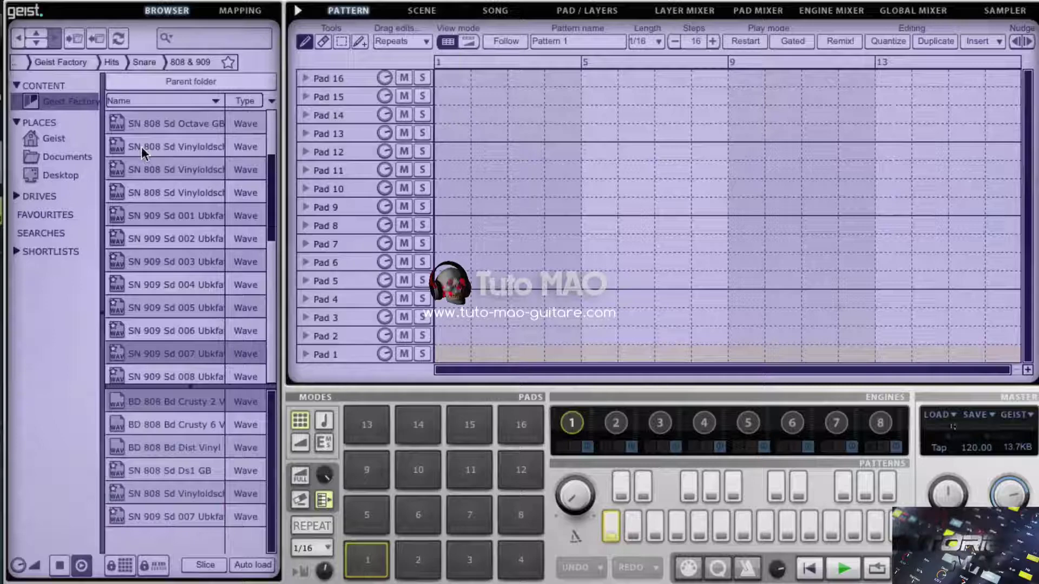
Save the collected samples as a shortlist file named kick+snare1 in the Shortlists folder
{"action": "right_click", "coordinate": [158, 512]}
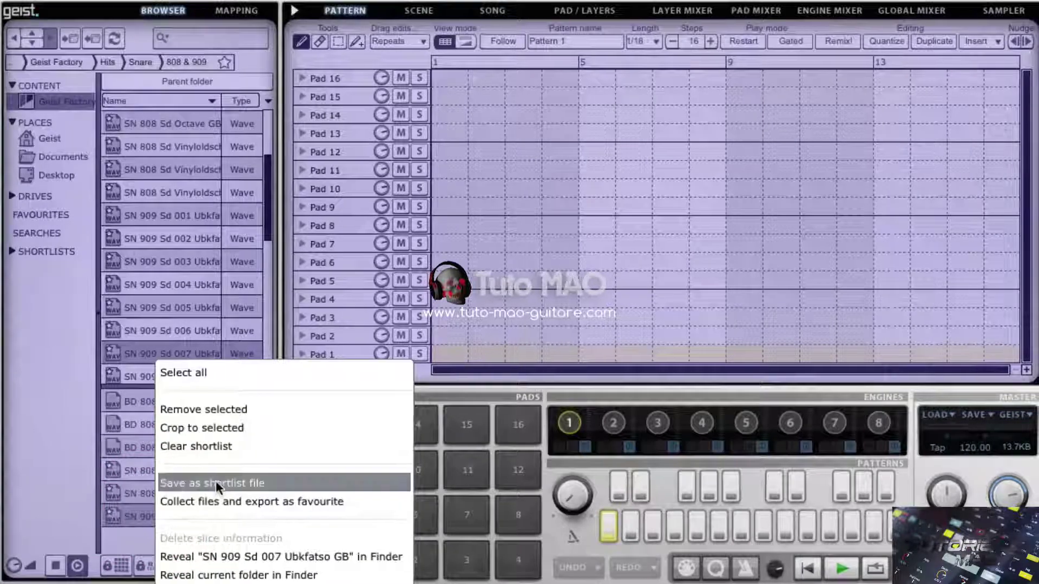
{"action": "left_click", "coordinate": [254, 483]}
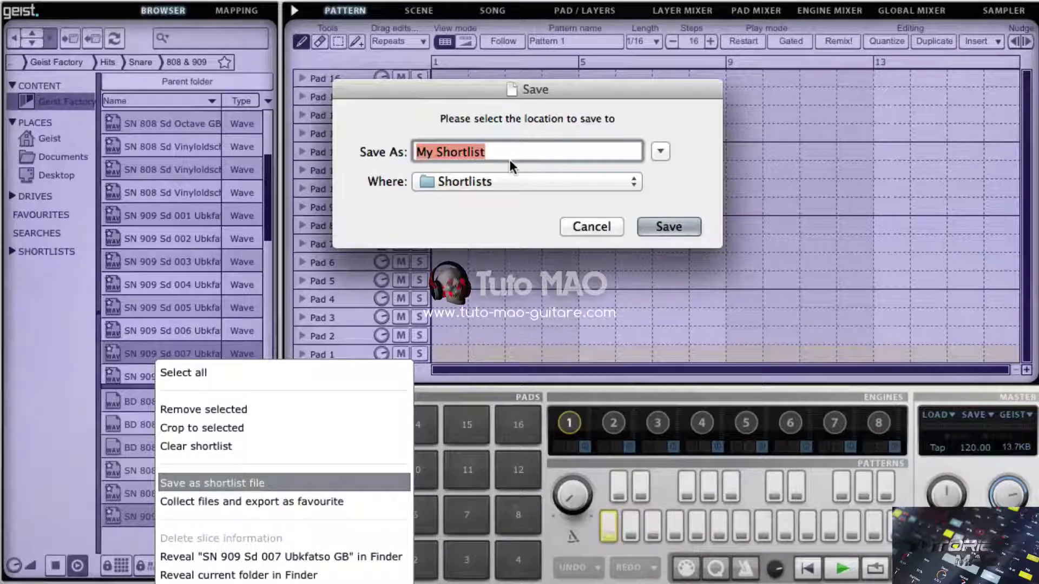
{"action": "type", "text": "ki"}
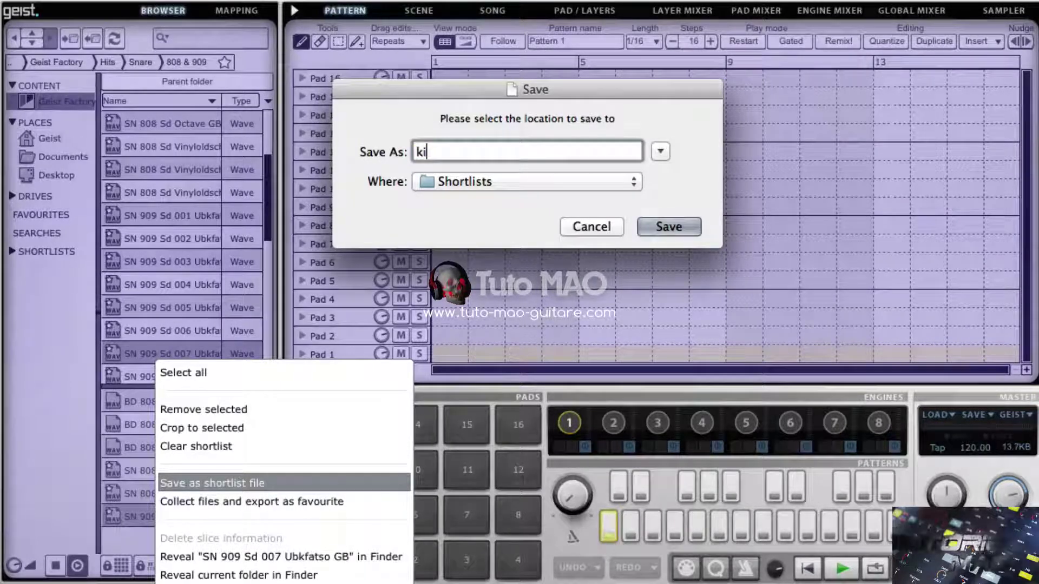
{"action": "type", "text": "ck+s"}
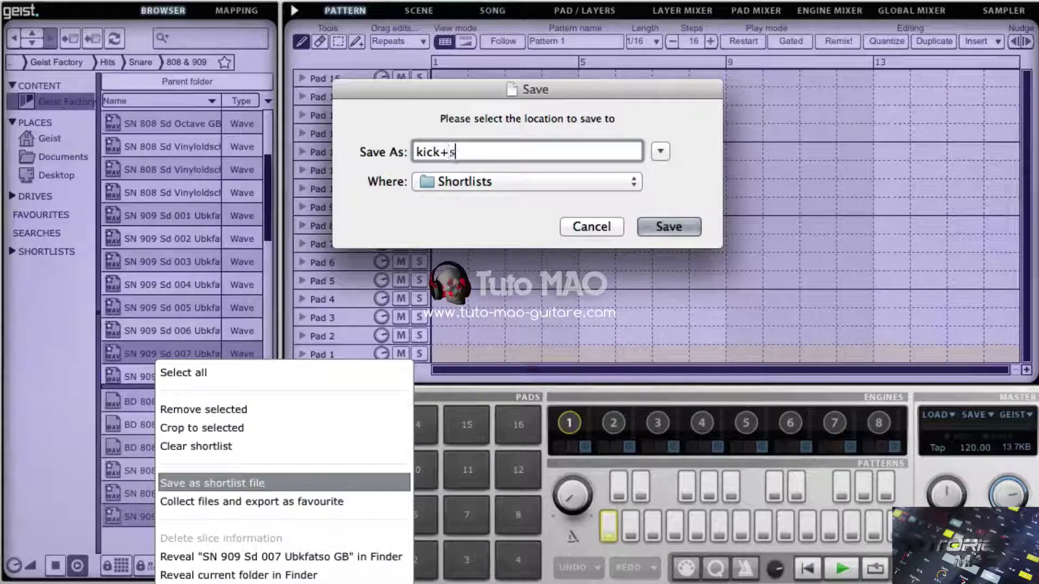
{"action": "type", "text": "nare"}
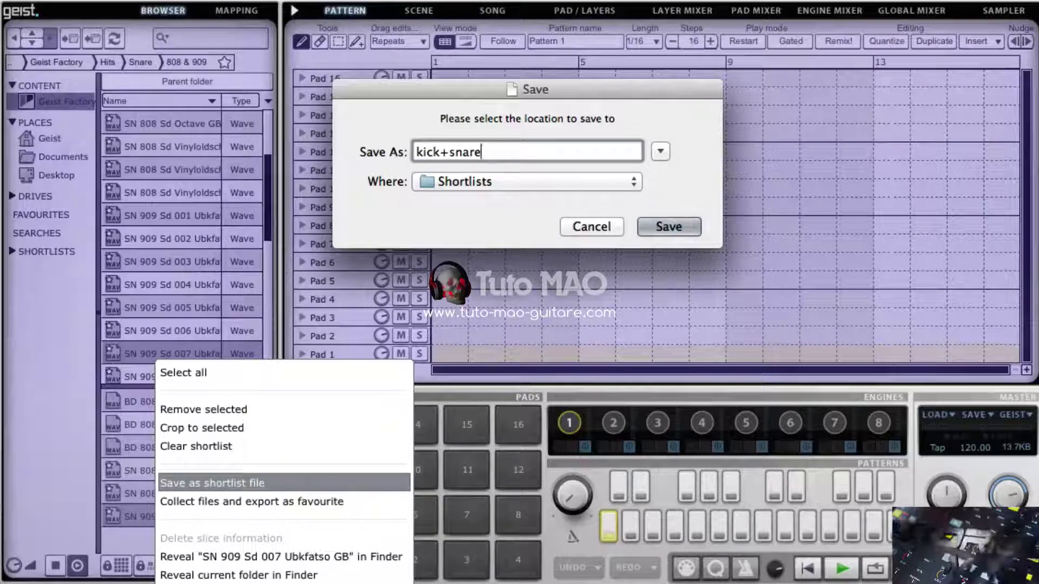
{"action": "type", "text": "1"}
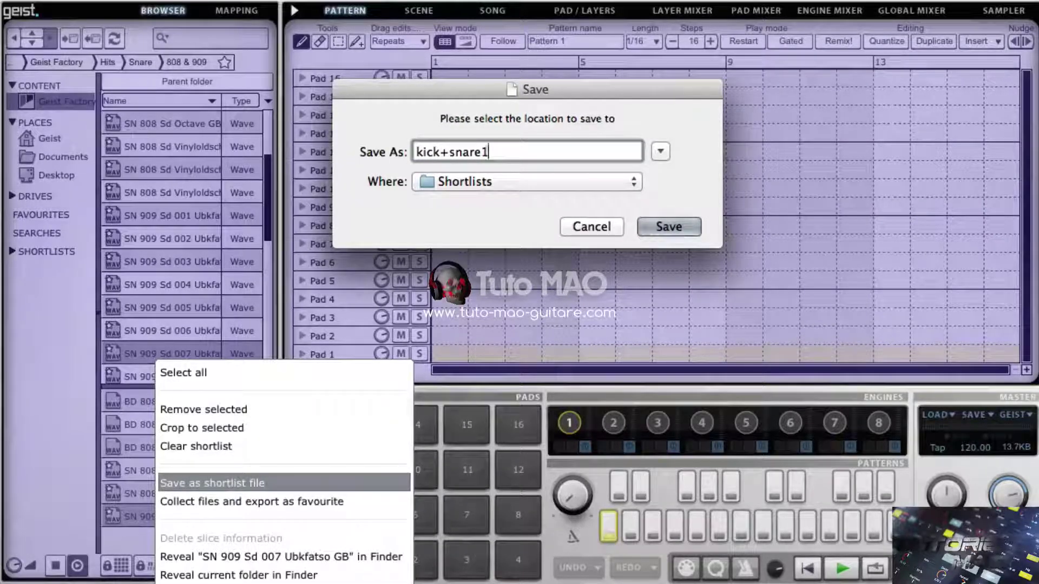
{"action": "key", "text": "Return"}
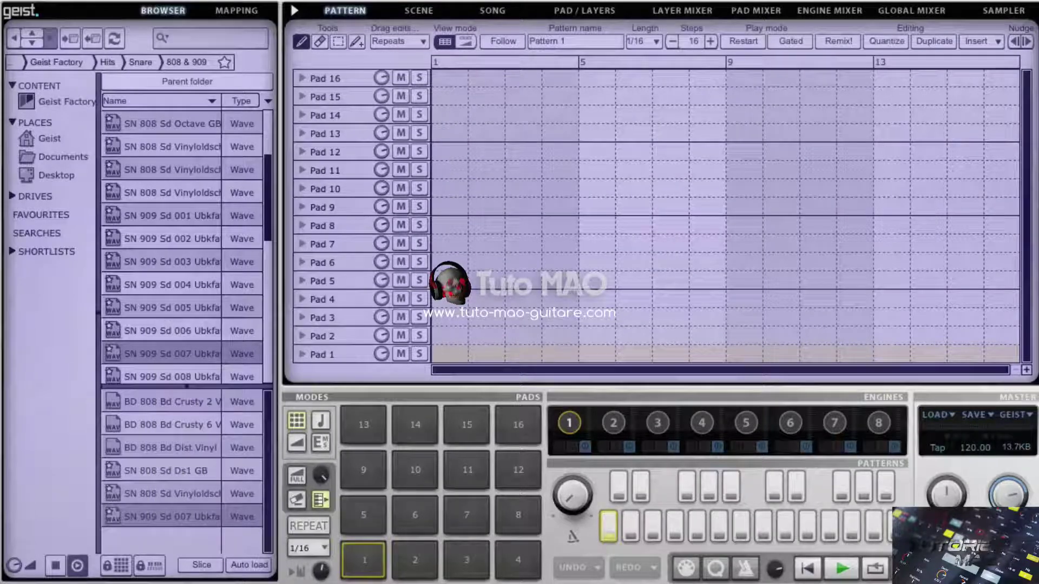
Expand the saved shortlists and select kick+snare1
{"action": "left_click", "coordinate": [11, 251]}
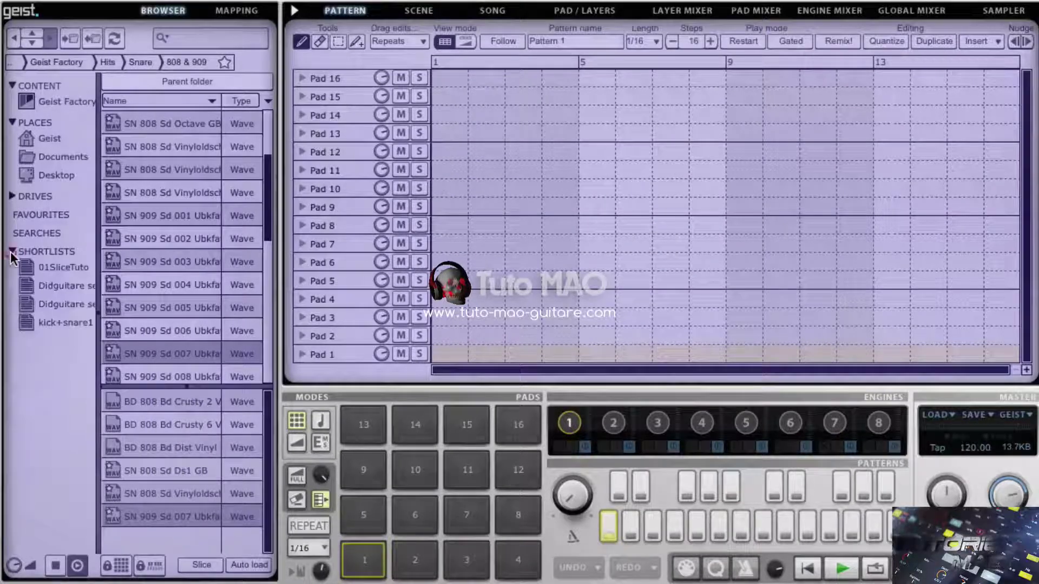
{"action": "double_click", "coordinate": [47, 325]}
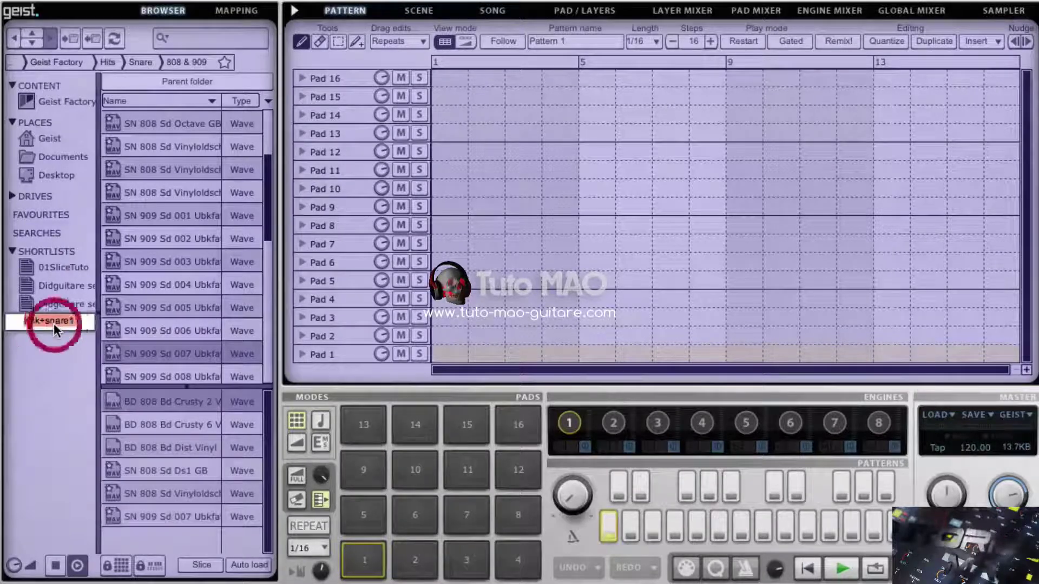
{"action": "key", "text": "Return"}
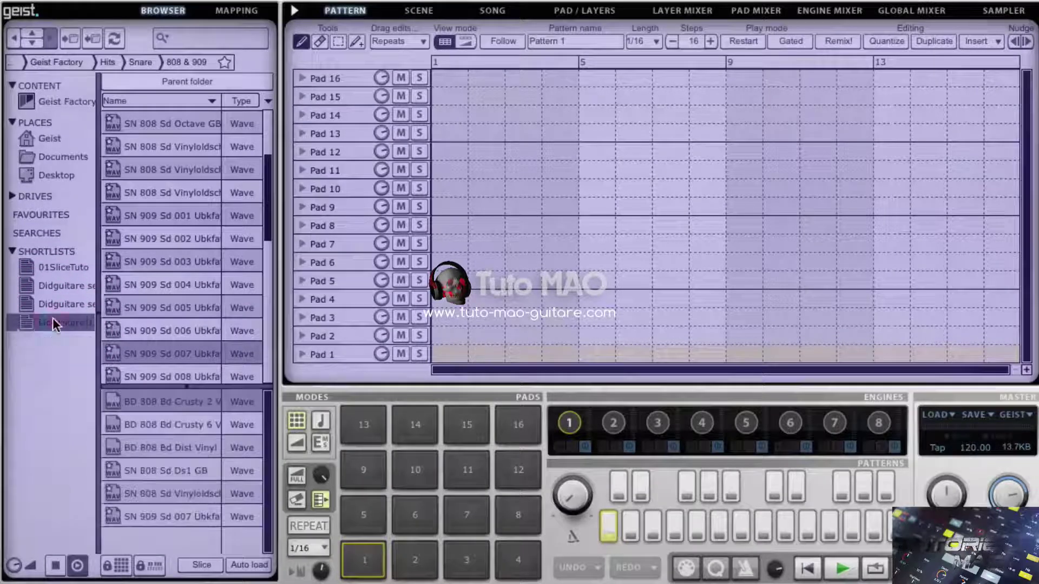
Select all samples in the current shortlist and remove them
{"action": "right_click", "coordinate": [141, 406]}
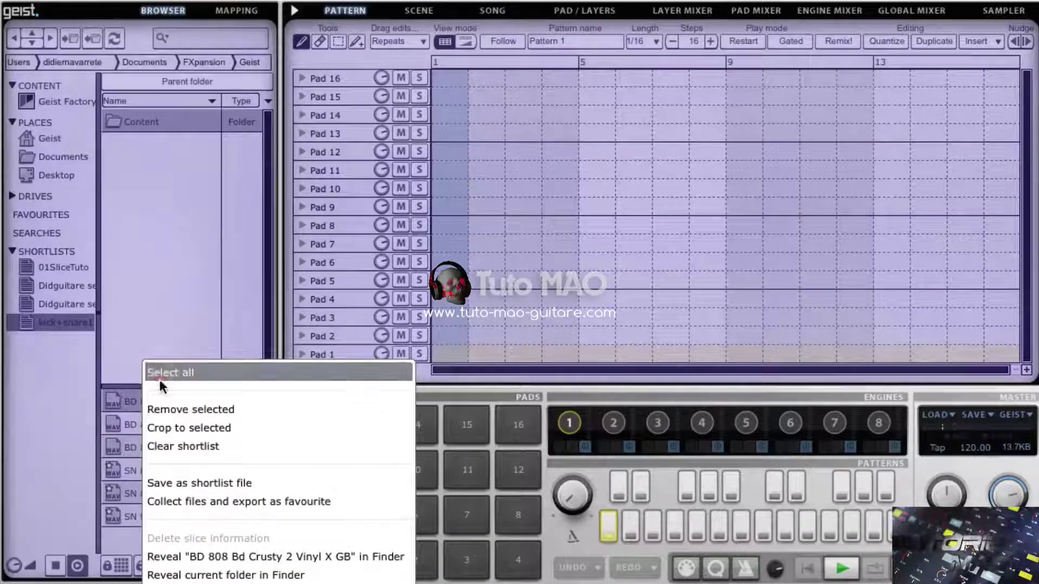
{"action": "left_click", "coordinate": [159, 377]}
{"action": "right_click", "coordinate": [155, 411]}
{"action": "left_click", "coordinate": [181, 409]}
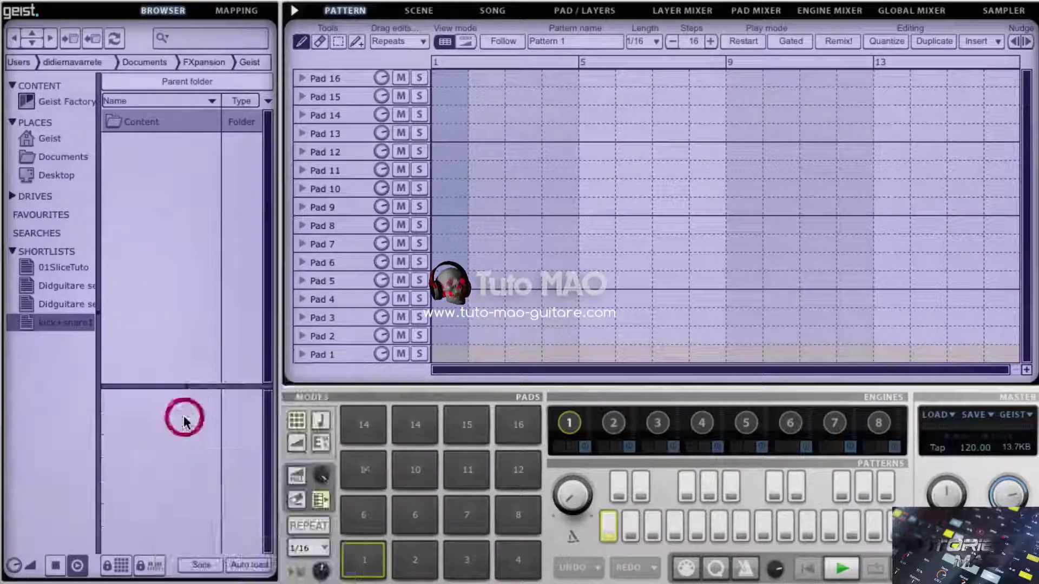
Show the Geist Factory content and load the saved kick+snare1 shortlist
{"action": "left_click", "coordinate": [27, 101]}
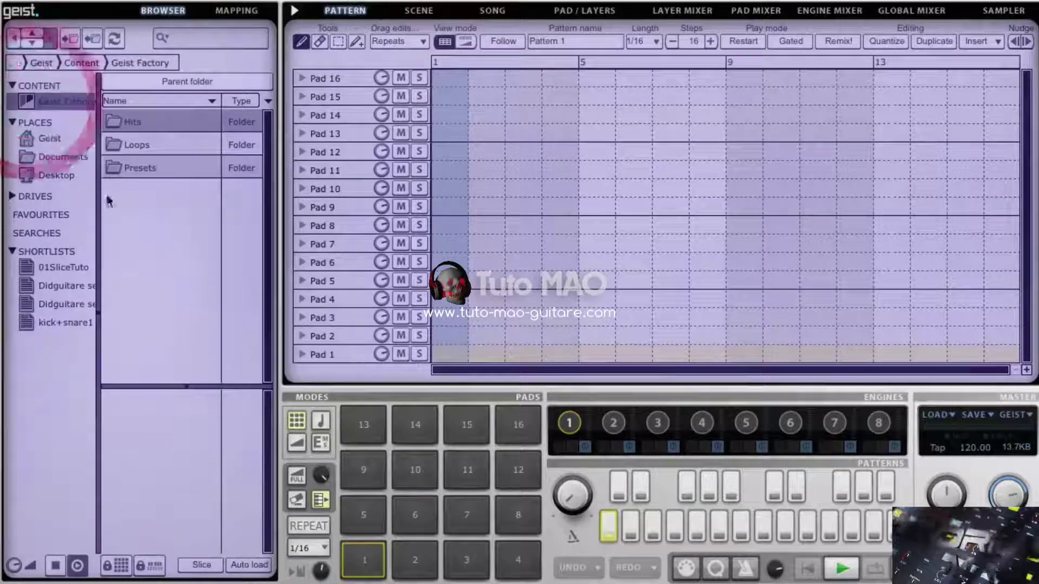
{"action": "left_click", "coordinate": [12, 250]}
{"action": "left_click", "coordinate": [12, 251]}
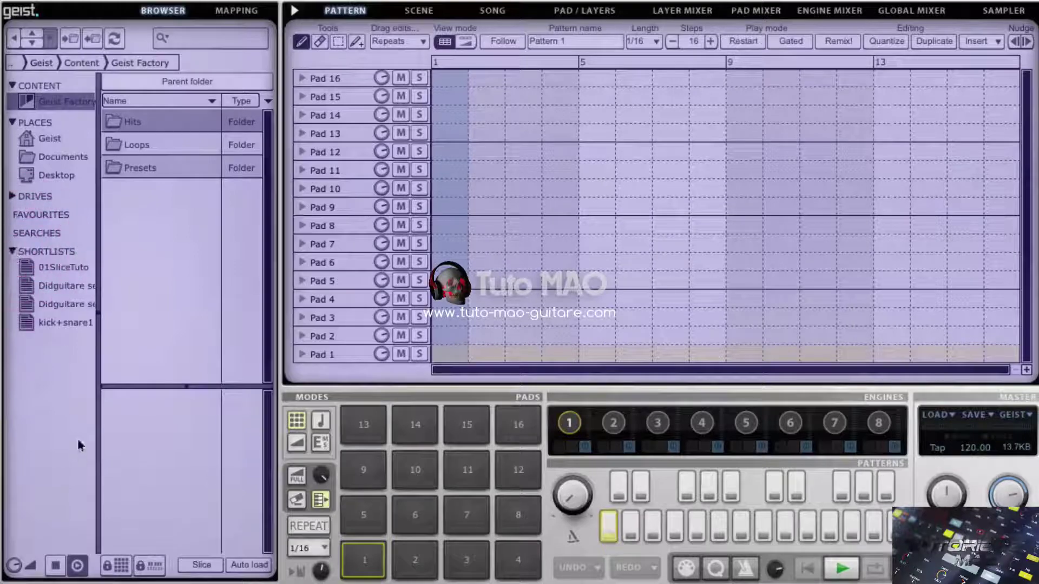
{"action": "left_click", "coordinate": [58, 324]}
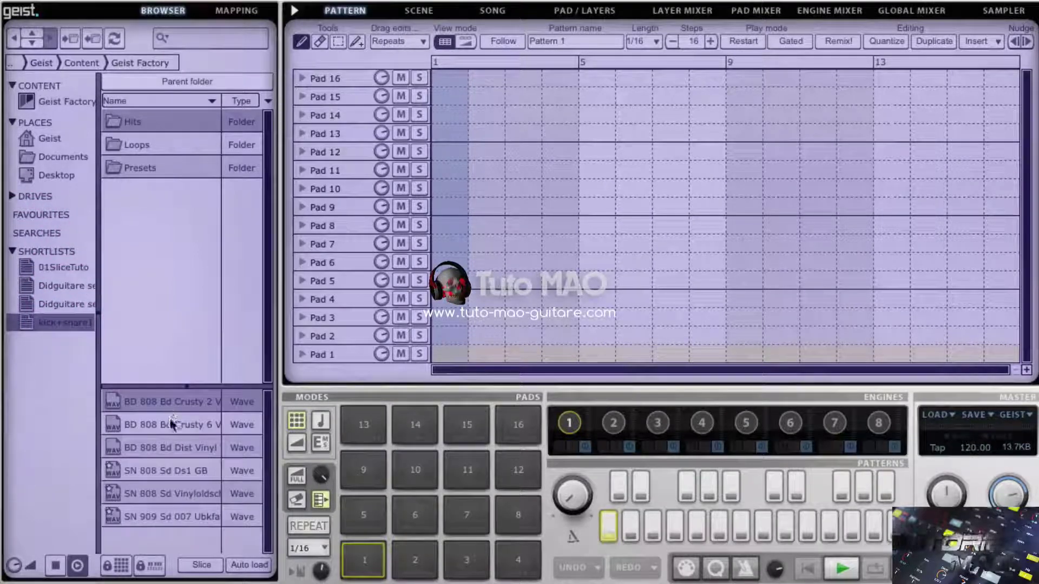
Audition the BD 808 Bd Dist Vinyl kick, the three snares and the BD 808 Bd Crusty 2 kick in the shortlist
{"action": "left_click", "coordinate": [171, 448]}
{"action": "left_click", "coordinate": [173, 472]}
{"action": "left_click", "coordinate": [169, 493]}
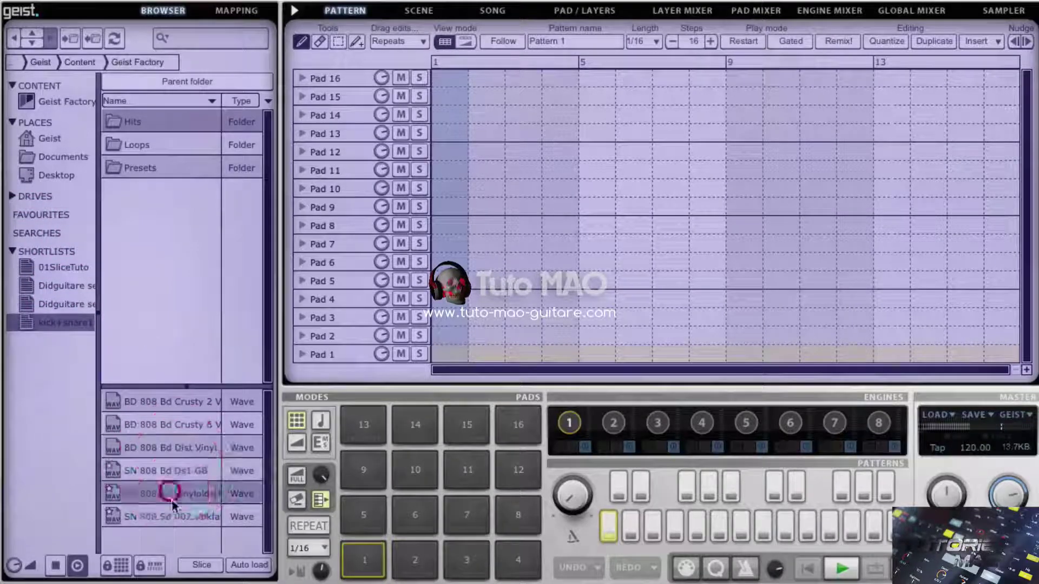
{"action": "left_click", "coordinate": [170, 518]}
{"action": "left_click", "coordinate": [167, 402]}
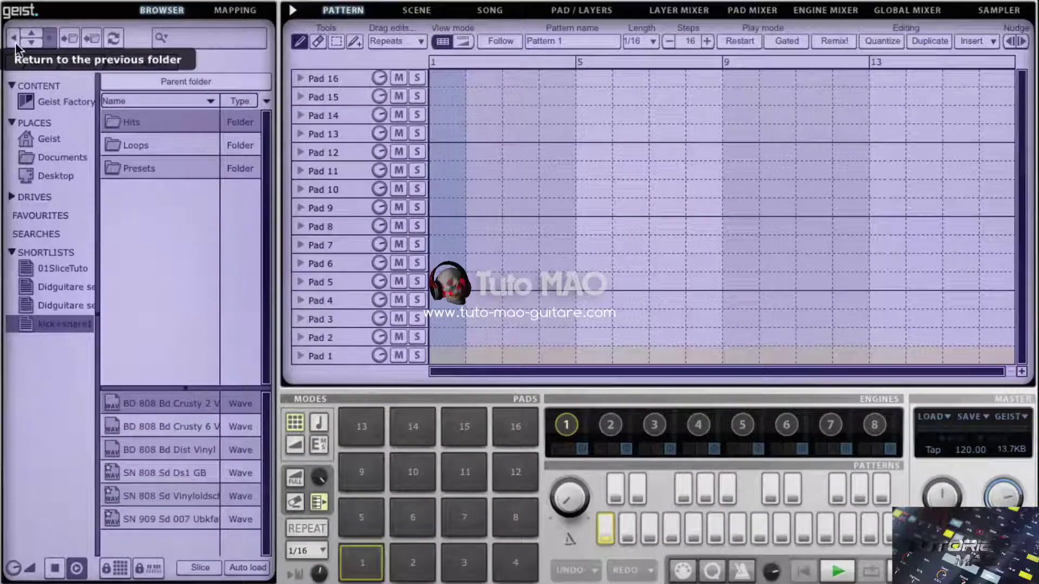
Turn on Learn mode to examine the assignable browser controls, and turn it off again
{"action": "left_click", "coordinate": [52, 42]}
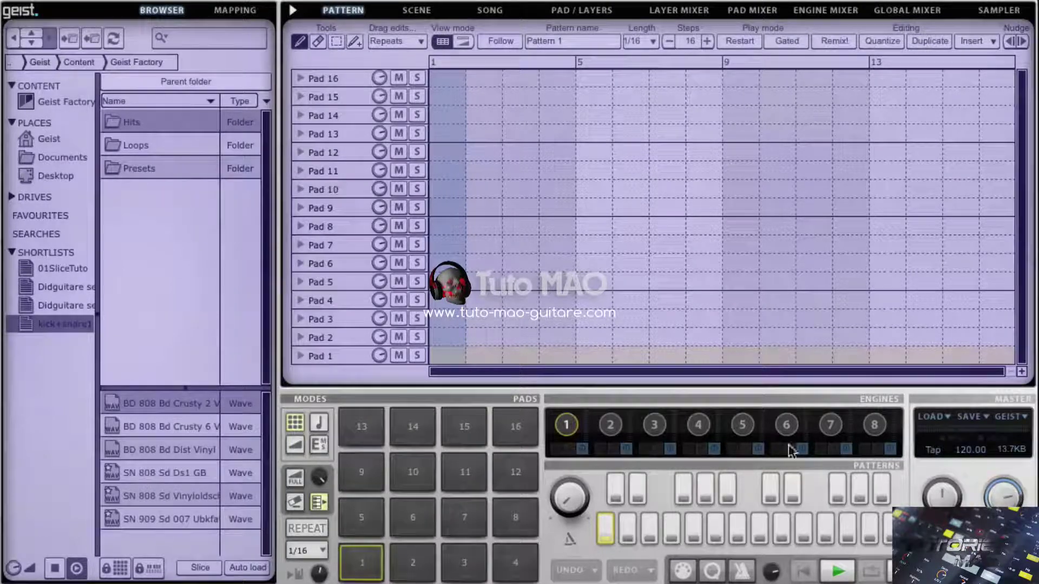
{"action": "left_click", "coordinate": [683, 572]}
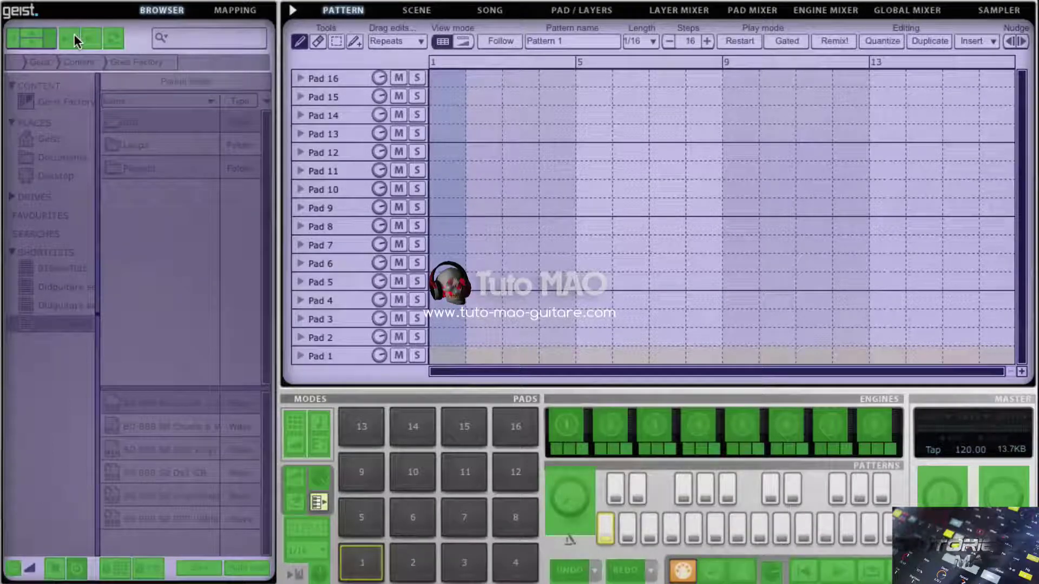
{"action": "left_click", "coordinate": [685, 572]}
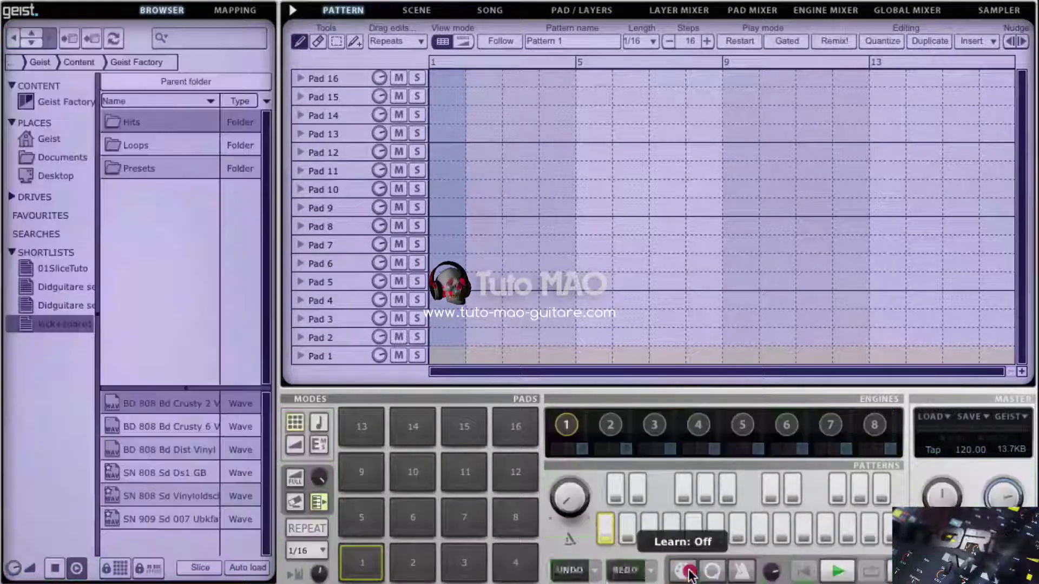
Lower the preview volume, audition the shortlisted kicks and snares, raise the volume again and stop the preview
{"action": "left_click", "coordinate": [133, 432]}
{"action": "scroll", "coordinate": [14, 573], "scroll_direction": "down", "scroll_amount": 5}
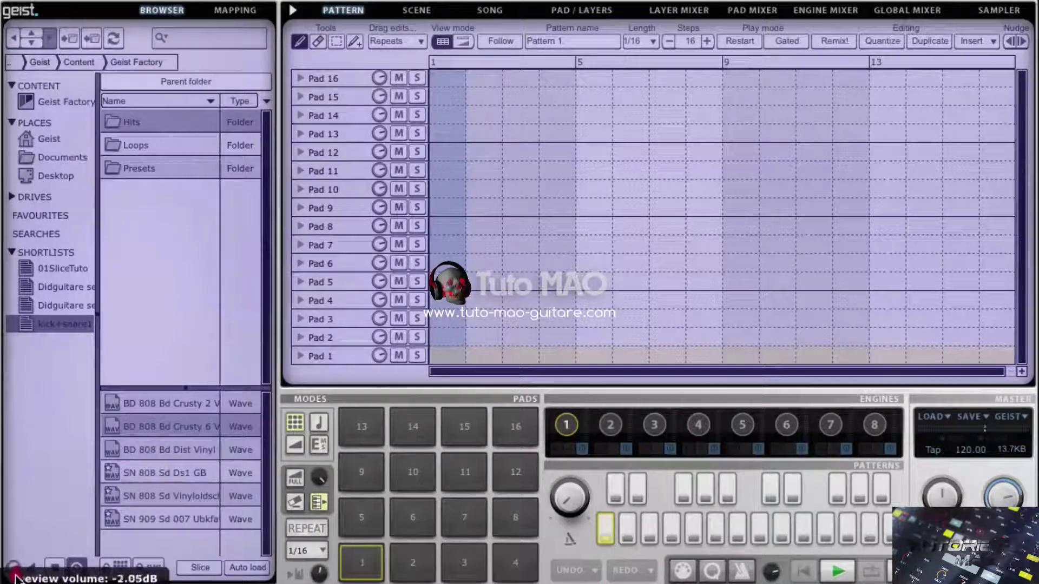
{"action": "left_click", "coordinate": [141, 475]}
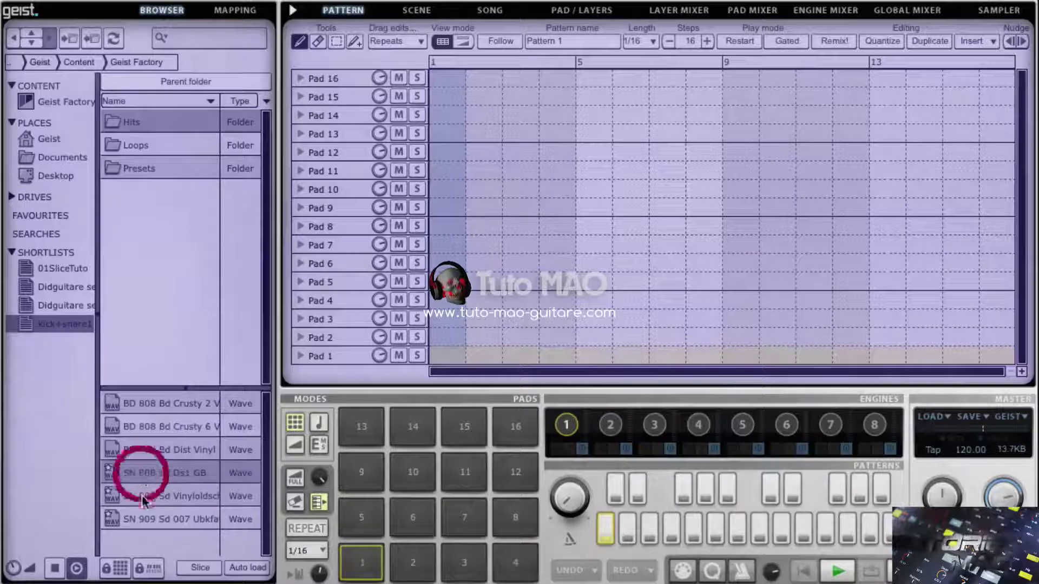
{"action": "left_click", "coordinate": [141, 495]}
{"action": "left_click", "coordinate": [141, 518]}
{"action": "left_click", "coordinate": [142, 424]}
{"action": "left_click", "coordinate": [142, 414]}
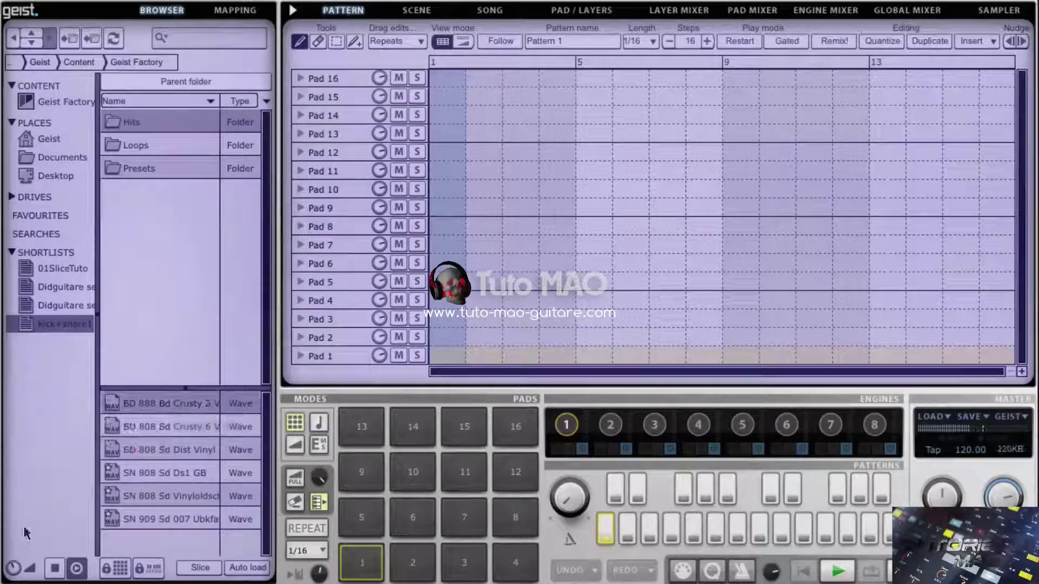
{"action": "left_click_drag", "start_coordinate": [13, 568], "coordinate": [10, 541]}
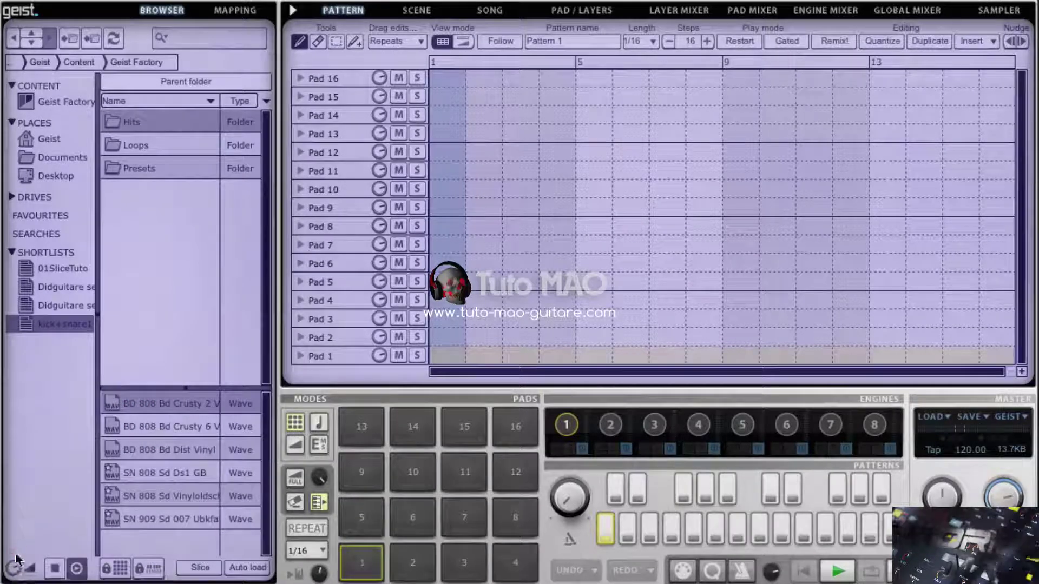
{"action": "left_click", "coordinate": [55, 568]}
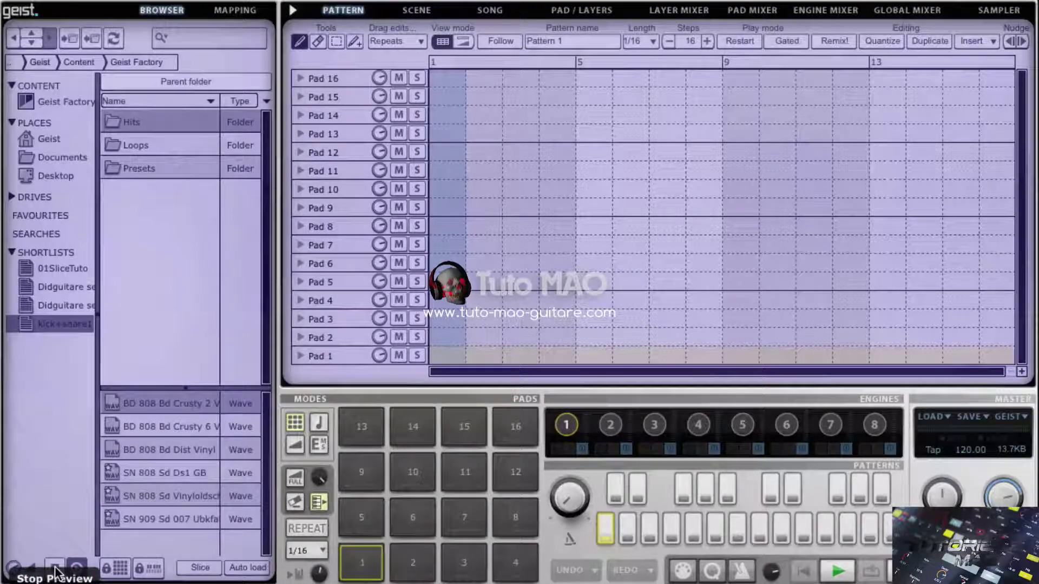
Open the D&B folder inside the Geist Factory Loops, preview 160 Elecbeat 01 KS and stop the playback
{"action": "left_click", "coordinate": [51, 100]}
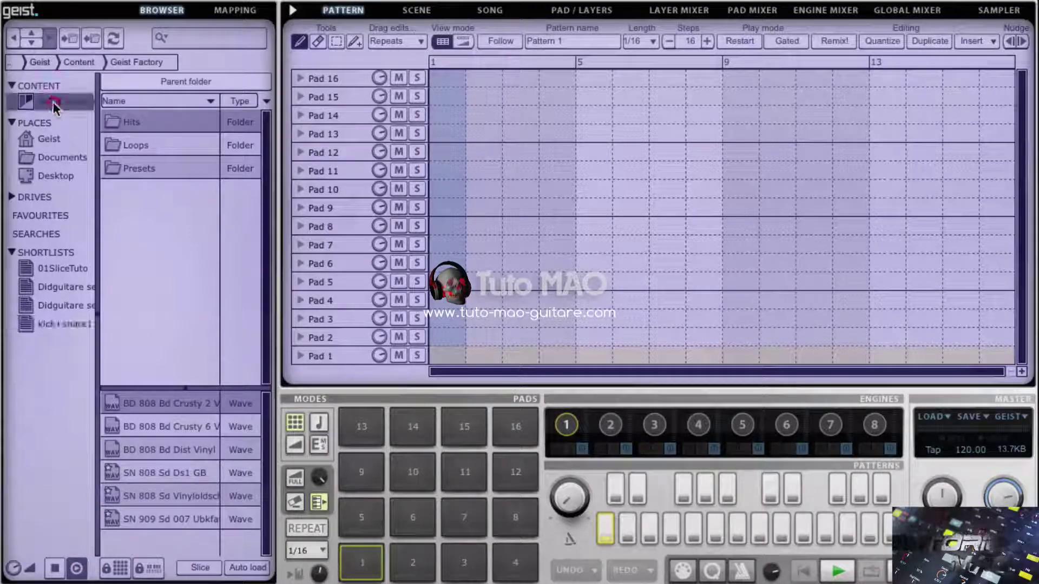
{"action": "double_click", "coordinate": [114, 148]}
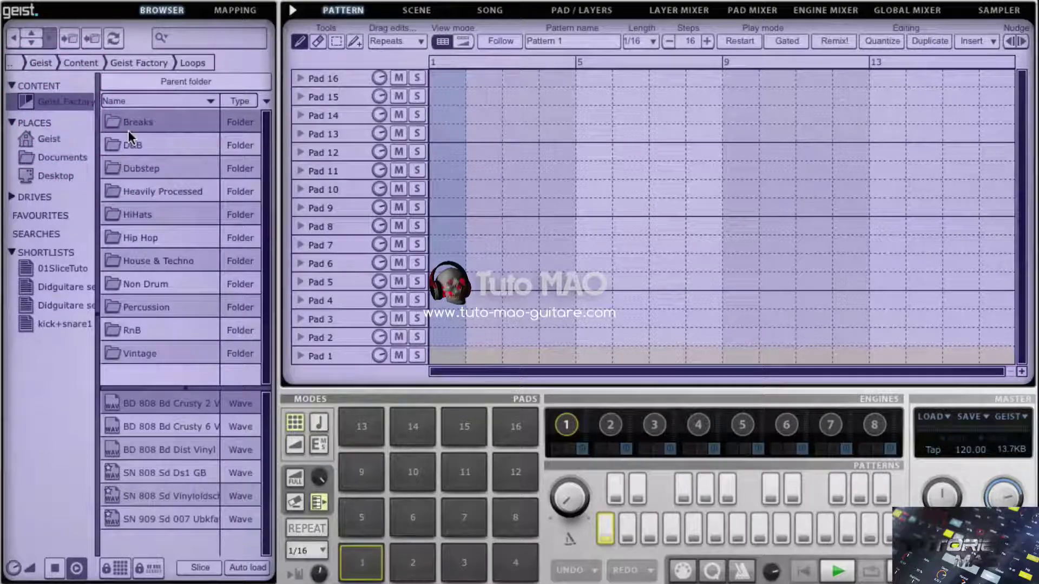
{"action": "double_click", "coordinate": [129, 148]}
{"action": "left_click", "coordinate": [129, 122]}
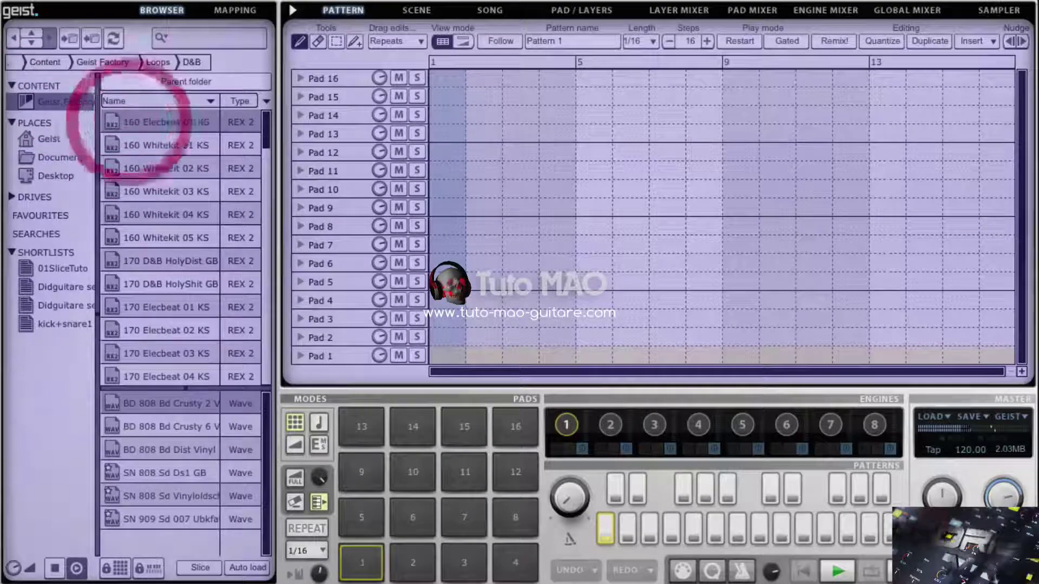
{"action": "left_click", "coordinate": [55, 568]}
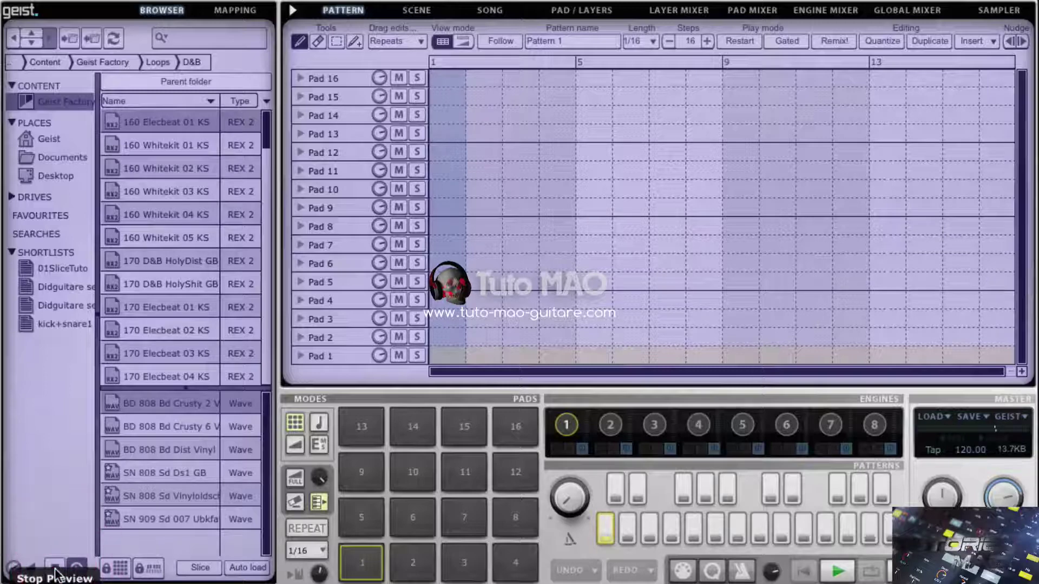
Turn off automatic preview of audio files, play 170 D&B HolyDist GB manually and stop it
{"action": "left_click", "coordinate": [76, 568]}
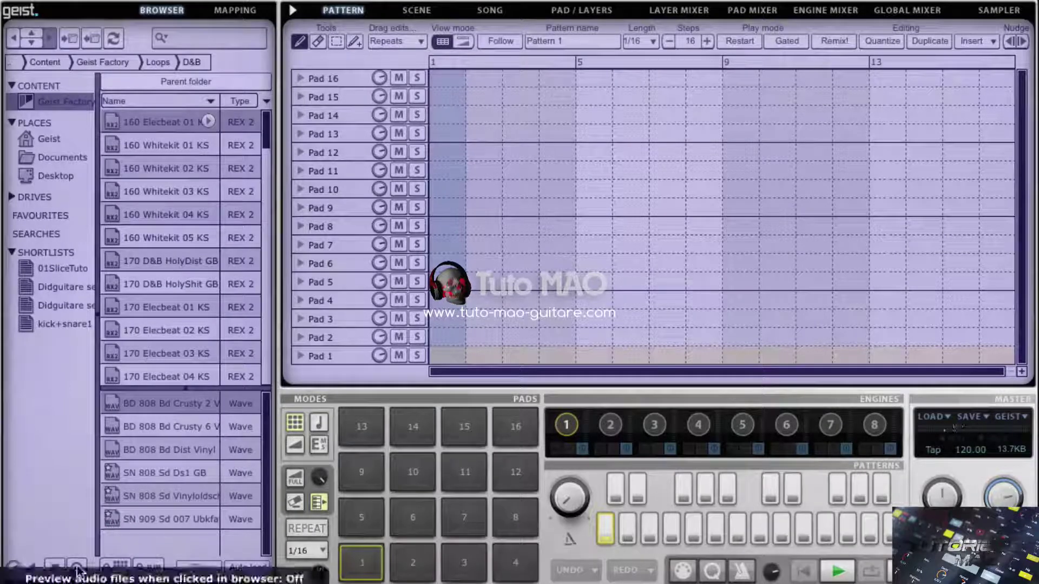
{"action": "left_click", "coordinate": [121, 259]}
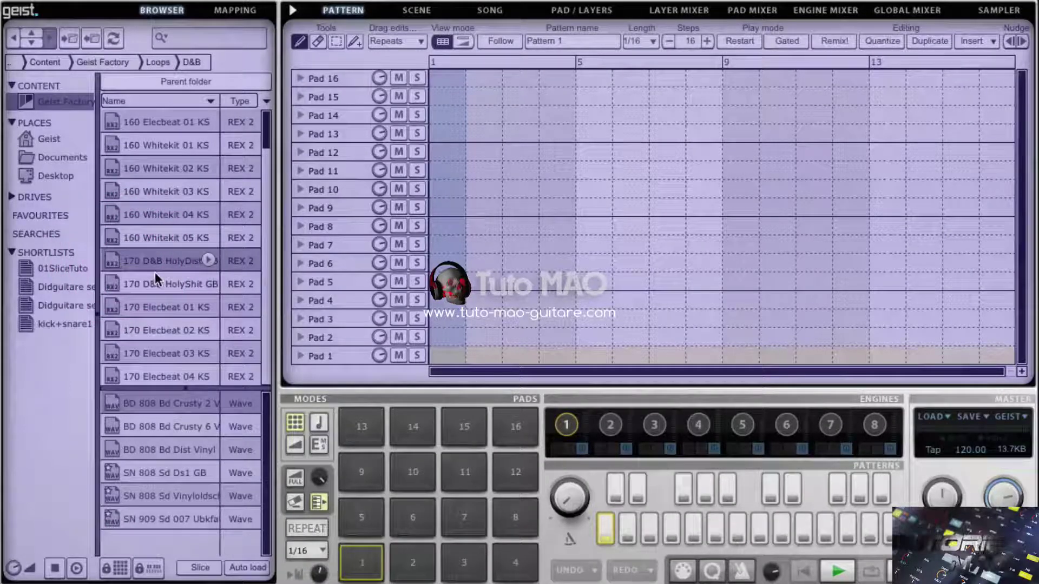
{"action": "left_click", "coordinate": [209, 262]}
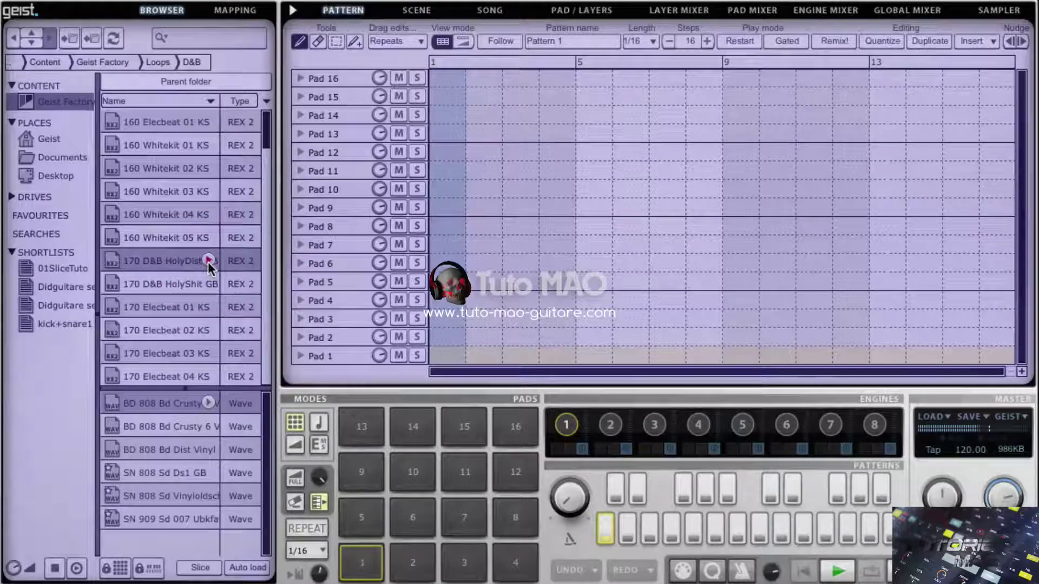
{"action": "left_click", "coordinate": [209, 263]}
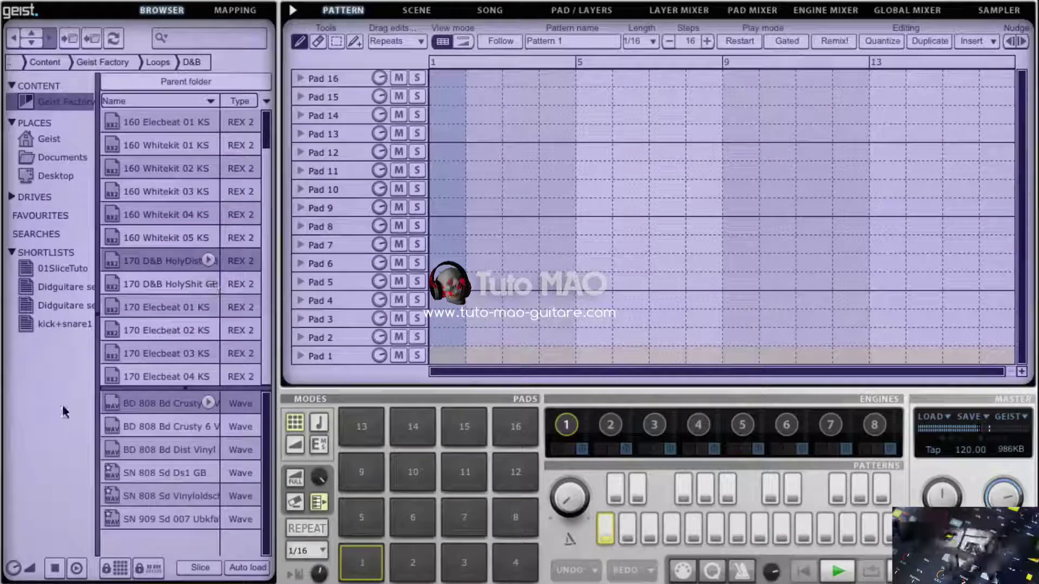
{"action": "left_click", "coordinate": [53, 567]}
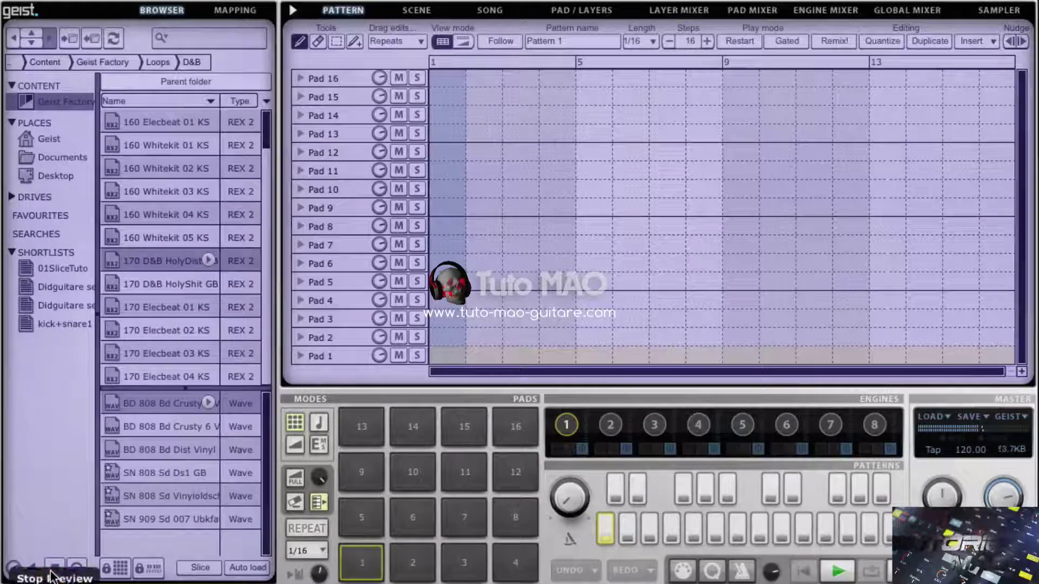
Re-enable automatic preview, audition the 170 Elecbeat 02 KS and 170 Elecbeat 07 KS loops, and stop the playback
{"action": "left_click", "coordinate": [78, 569]}
{"action": "left_click", "coordinate": [171, 337]}
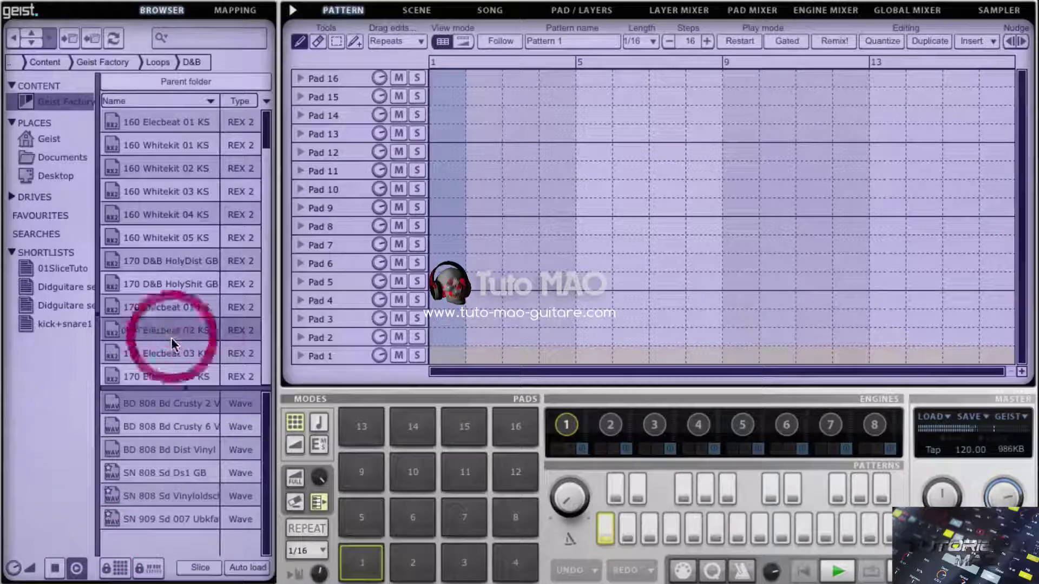
{"action": "scroll", "coordinate": [171, 338], "scroll_direction": "down", "scroll_amount": 3}
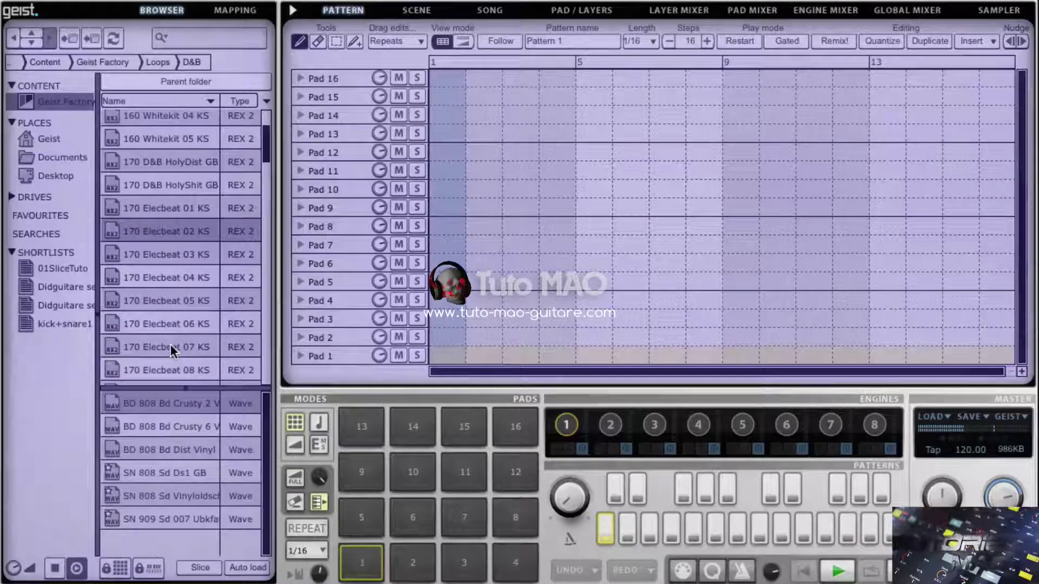
{"action": "left_click", "coordinate": [170, 347]}
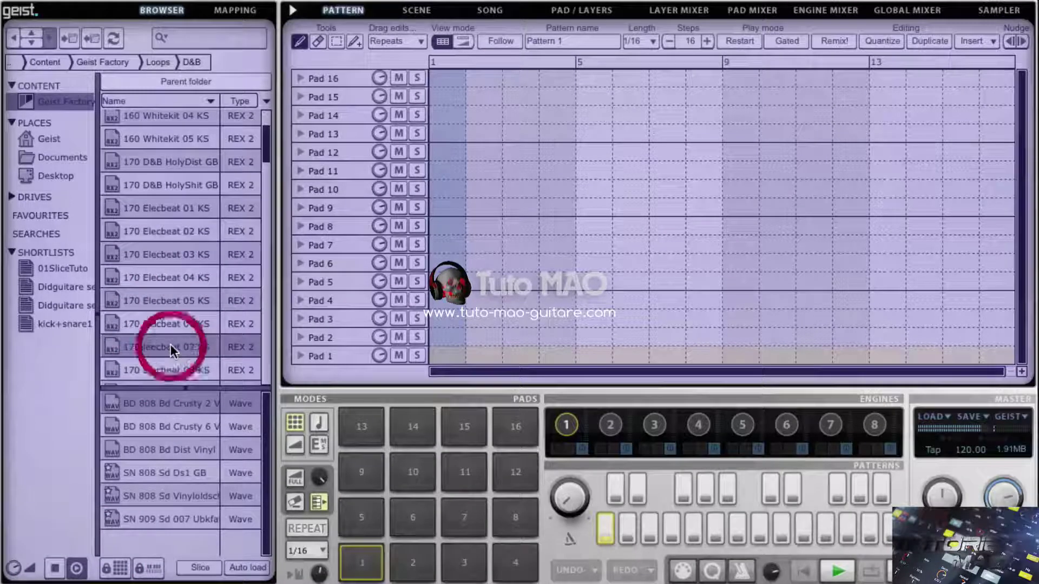
{"action": "left_click", "coordinate": [54, 569]}
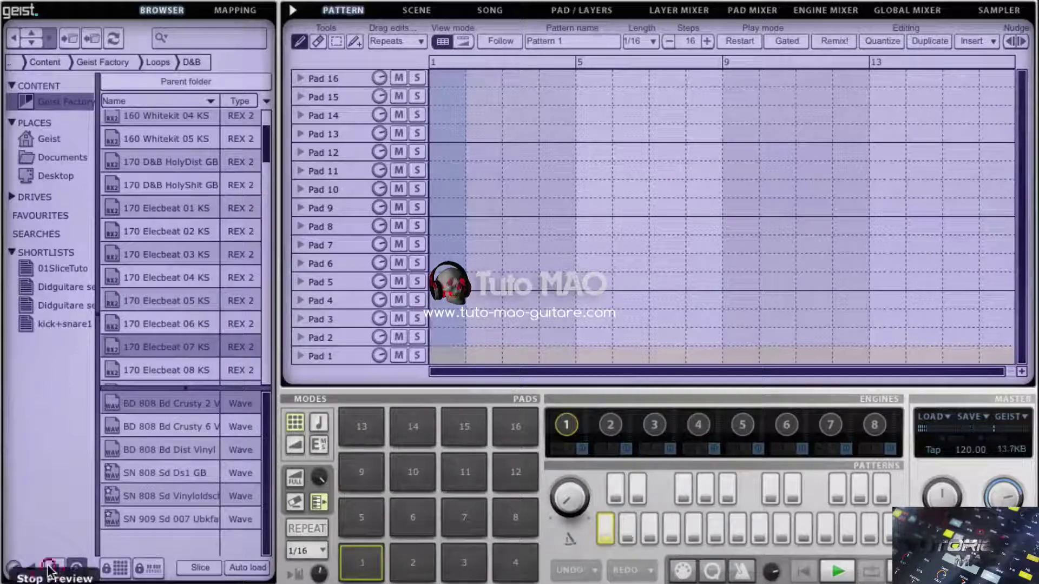
Lock and unlock all pads, and toggle the lock on all patterns on and off
{"action": "left_click", "coordinate": [115, 571]}
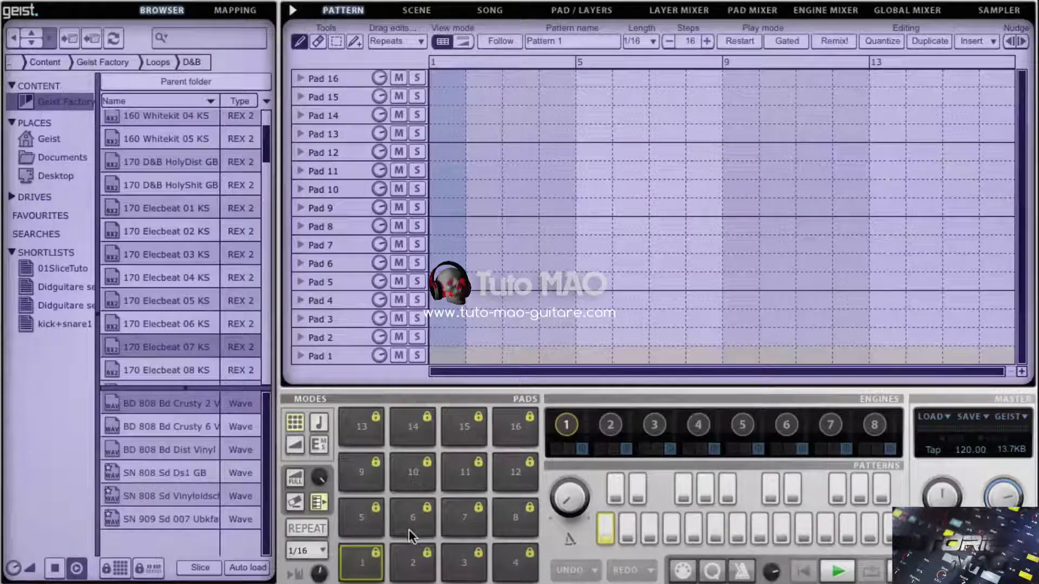
{"action": "left_click", "coordinate": [113, 568]}
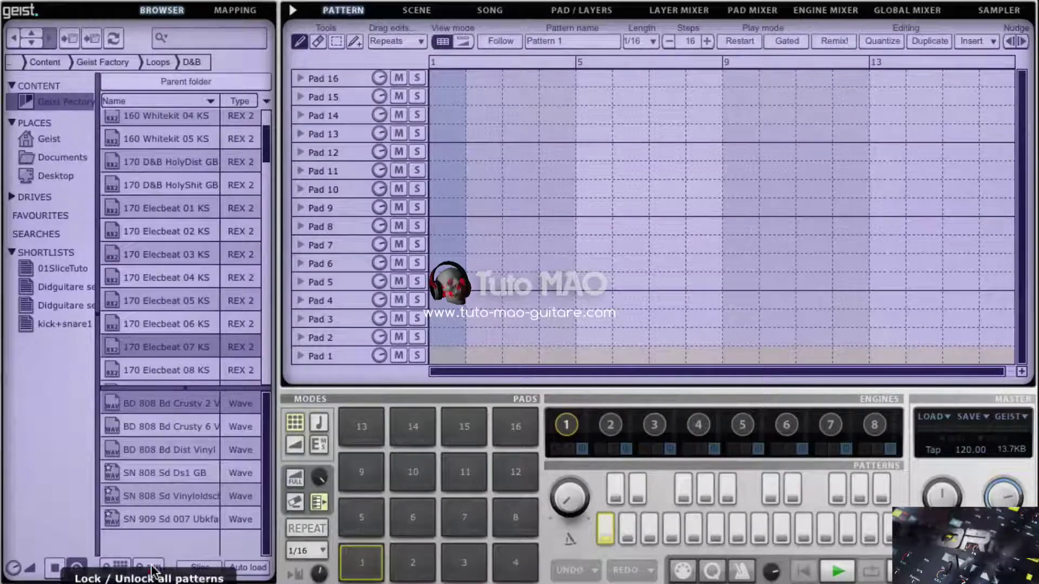
{"action": "left_click", "coordinate": [154, 569]}
{"action": "left_click", "coordinate": [153, 569]}
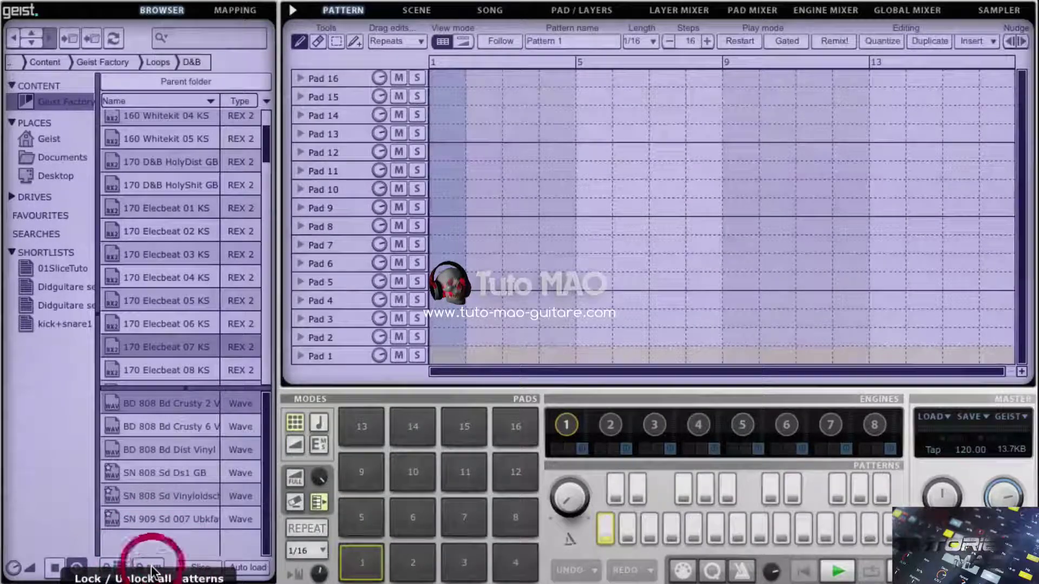
{"action": "left_click", "coordinate": [153, 569]}
{"action": "left_click", "coordinate": [153, 569]}
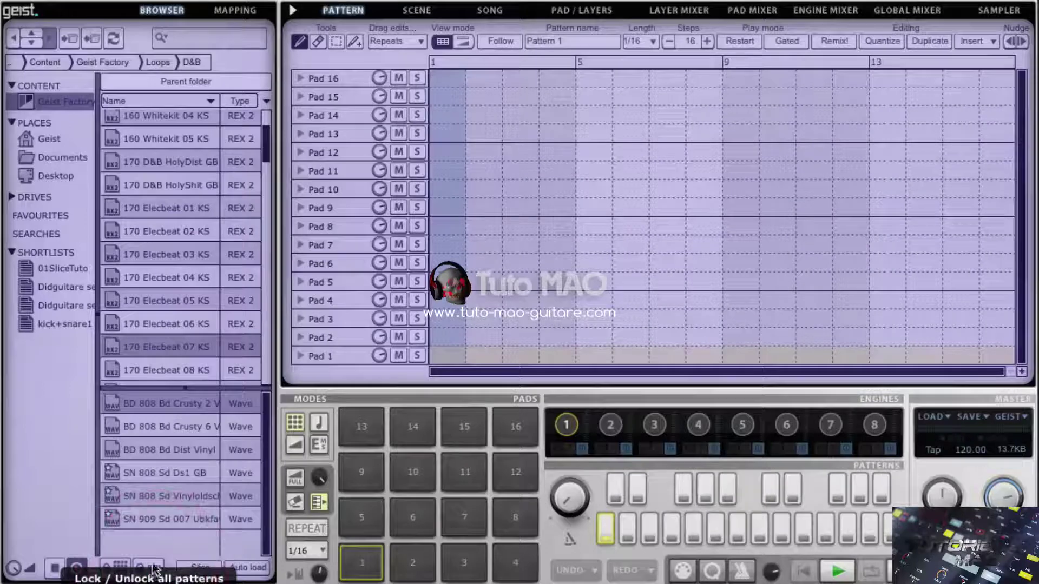
Enable slicing and auto load for browser files and open the shortlisted BD 808 Bd Crusty 2 sample in the slicer
{"action": "left_click", "coordinate": [200, 568]}
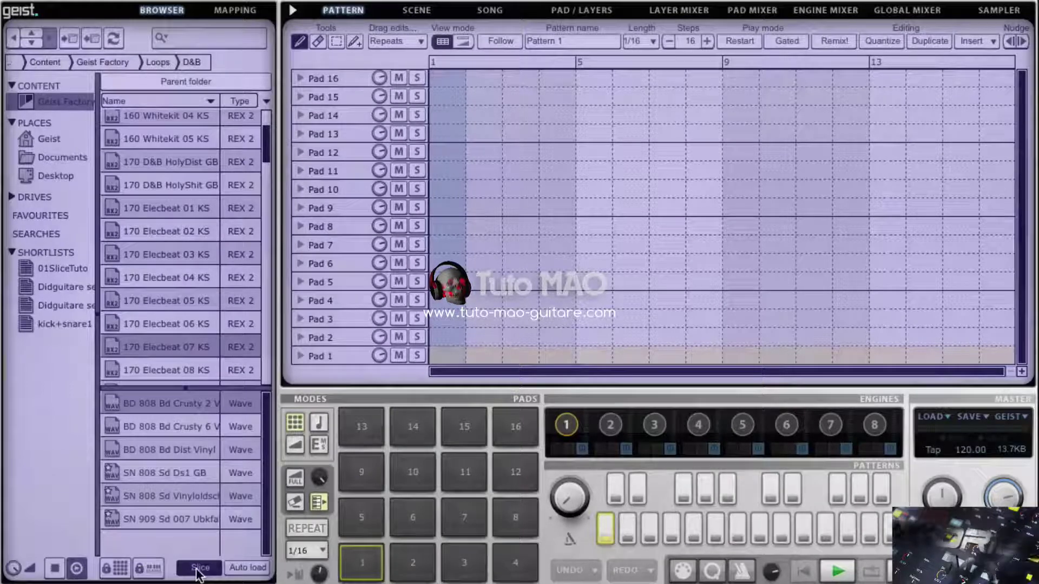
{"action": "left_click", "coordinate": [197, 568]}
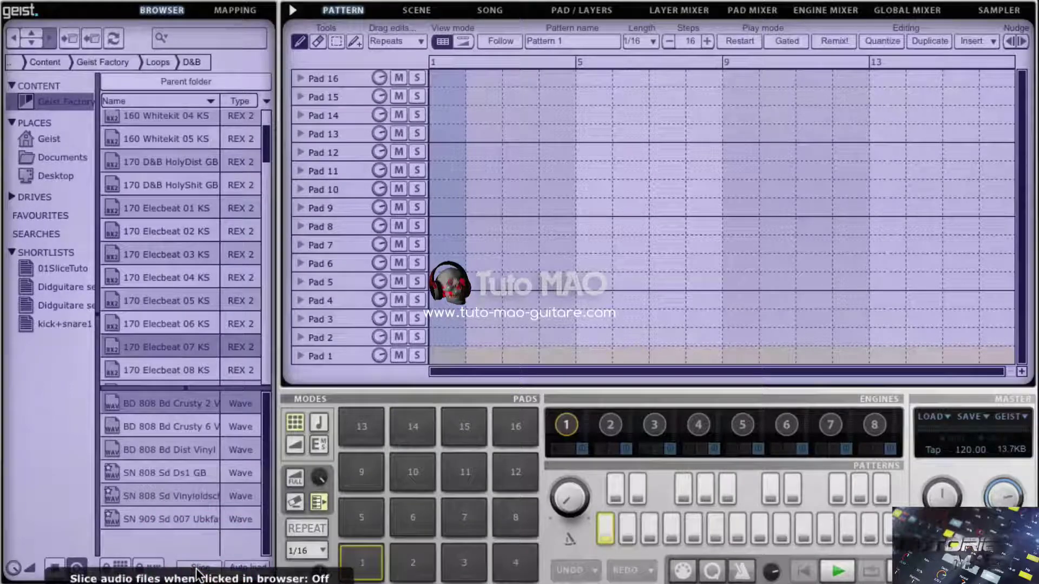
{"action": "left_click", "coordinate": [199, 568]}
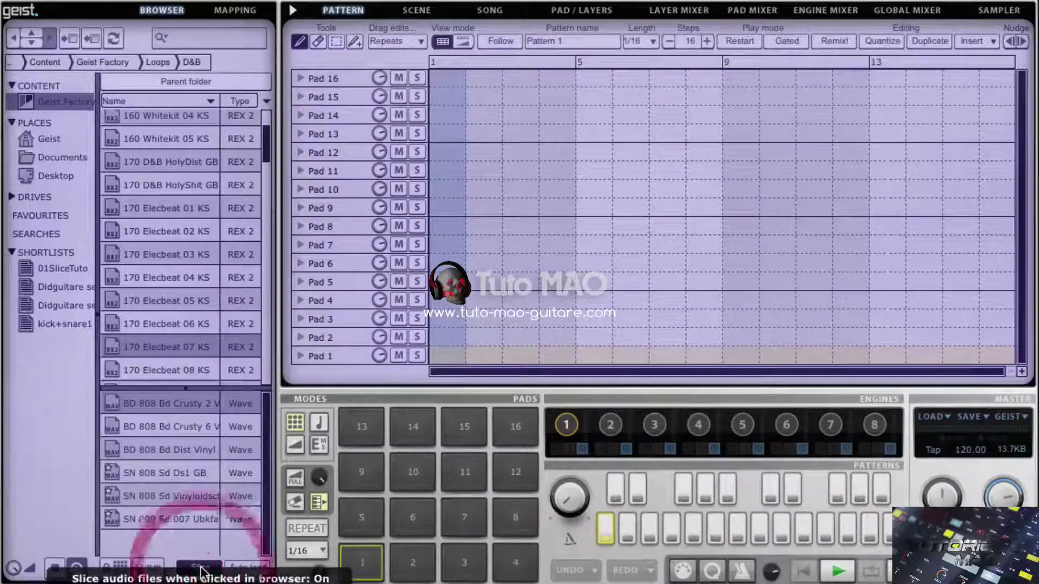
{"action": "left_click", "coordinate": [245, 568]}
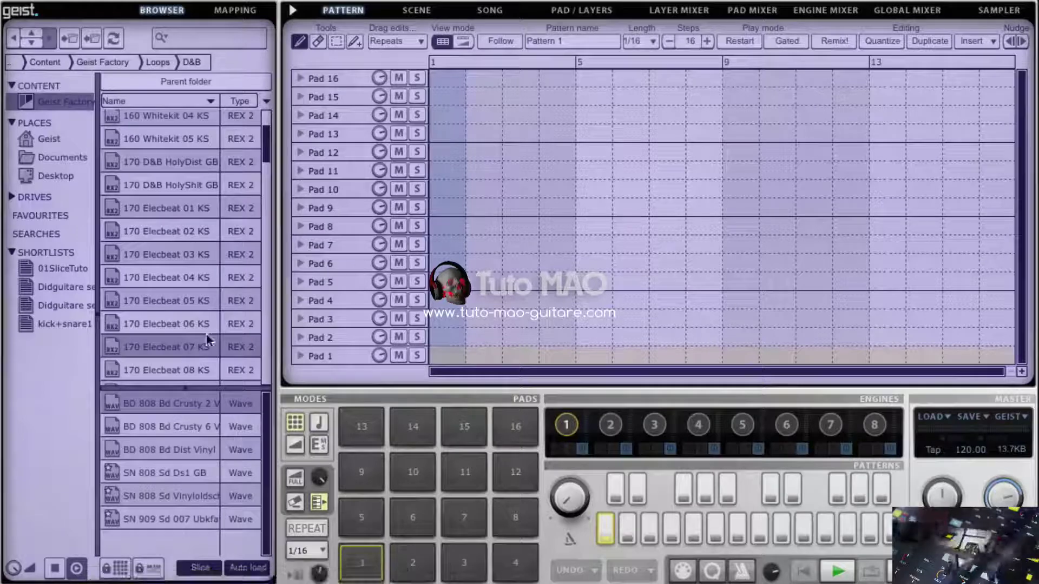
{"action": "left_click", "coordinate": [159, 407]}
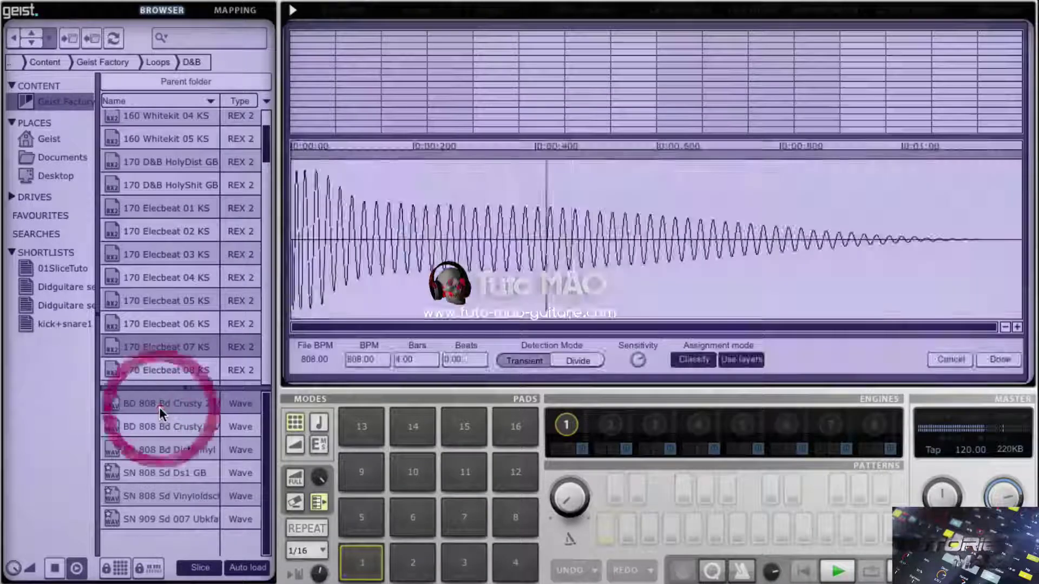
Play pad 1, load the shortlisted SN 808 Sd Vinyloldsch sample into it, and play the pad again
{"action": "left_click", "coordinate": [362, 562]}
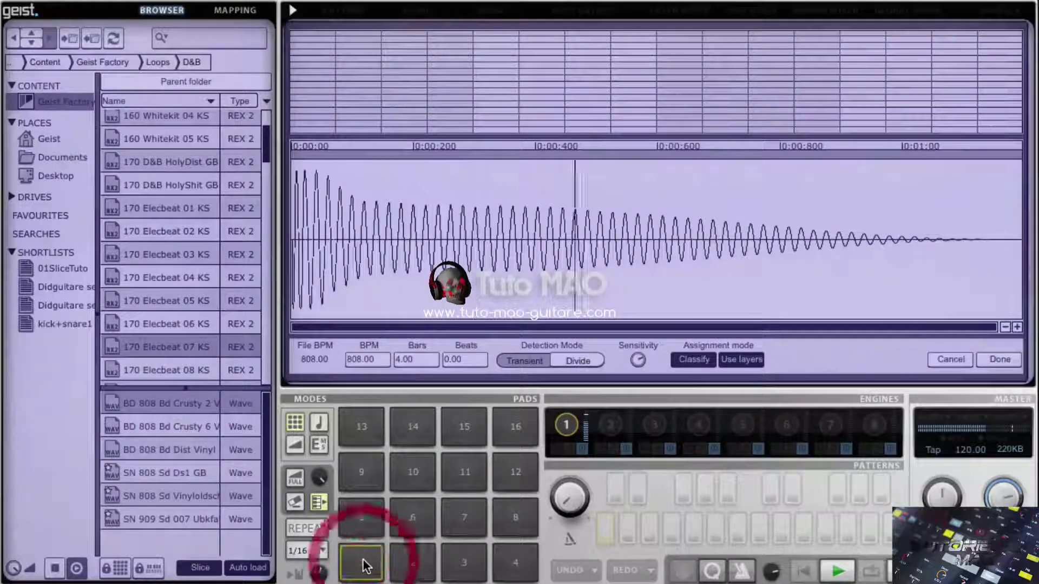
{"action": "left_click", "coordinate": [154, 495]}
{"action": "left_click", "coordinate": [362, 562]}
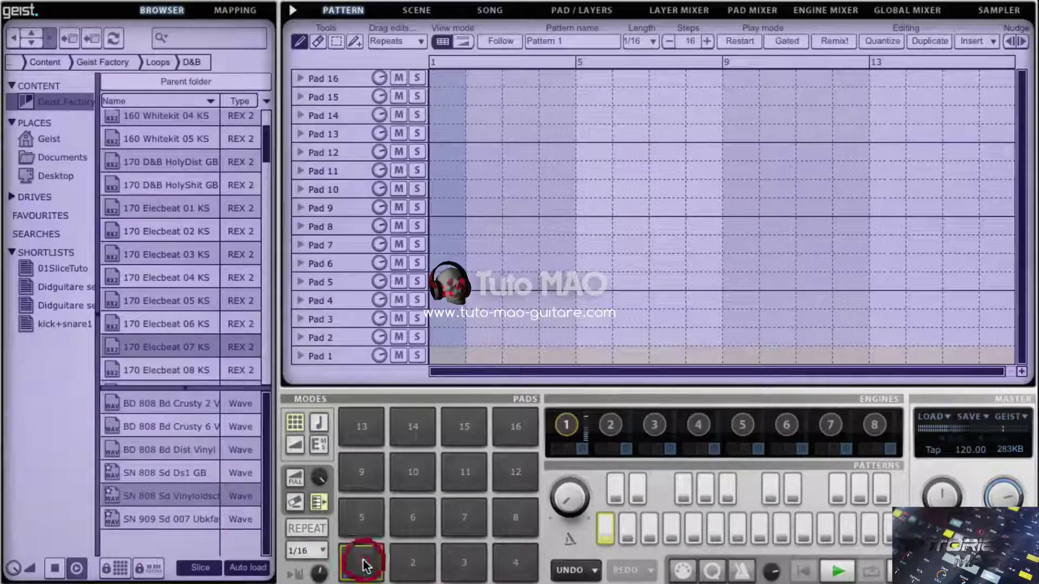
Load BD 808 Bd Crusty 2 into pad 1 and SN 808 Sd Ds1 GB into pad 2, and play both pads alternately
{"action": "left_click", "coordinate": [190, 403]}
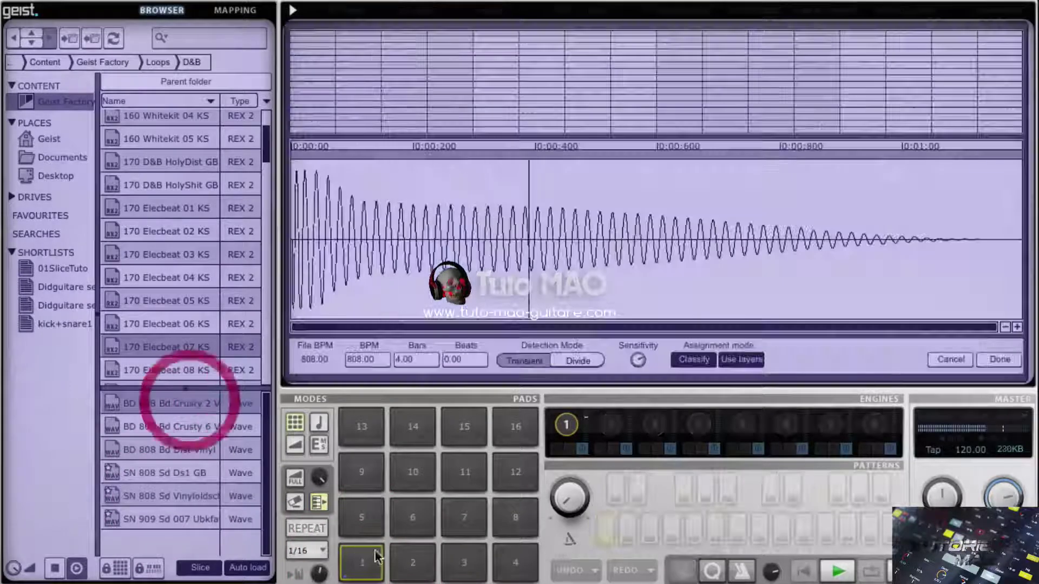
{"action": "left_click", "coordinate": [413, 566]}
{"action": "left_click", "coordinate": [158, 472]}
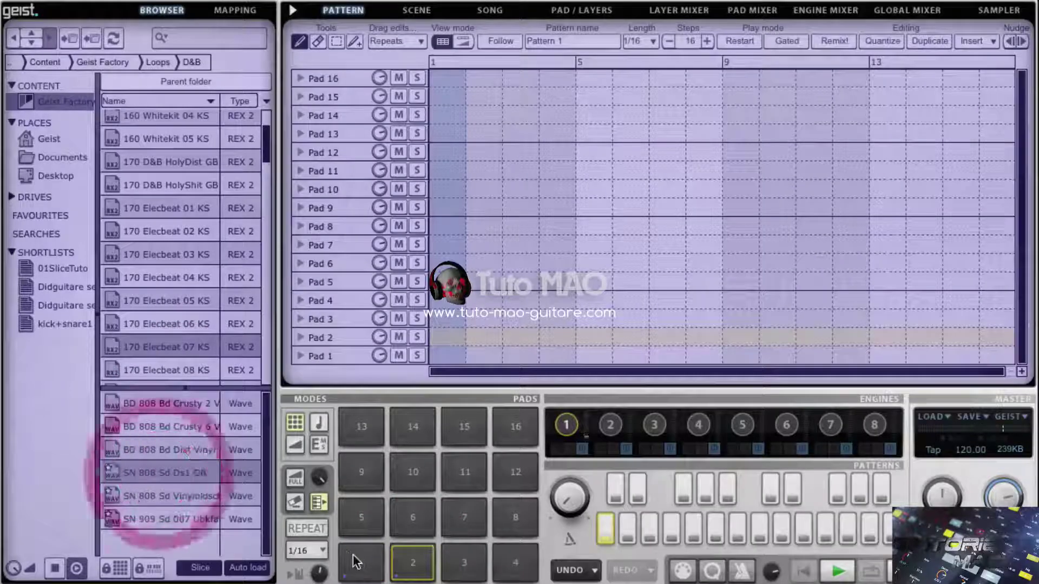
{"action": "left_click", "coordinate": [364, 561]}
{"action": "left_click", "coordinate": [419, 566]}
{"action": "left_click", "coordinate": [364, 567]}
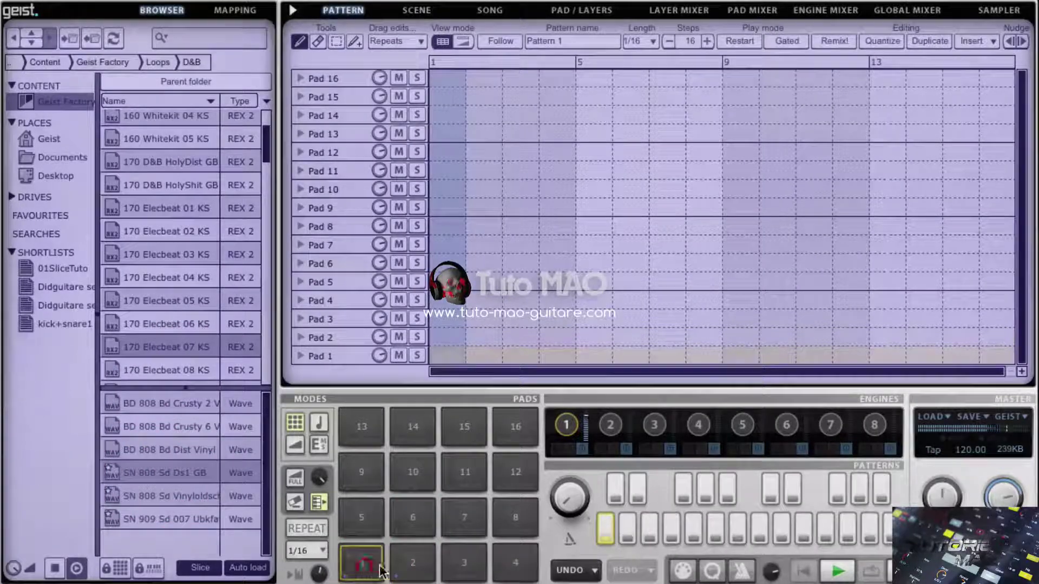
{"action": "left_click", "coordinate": [406, 565]}
Turn off auto load, audition the shortlisted SN 909 Sd 007 sample, and play pads 2 and 1 for comparison
{"action": "left_click", "coordinate": [254, 571]}
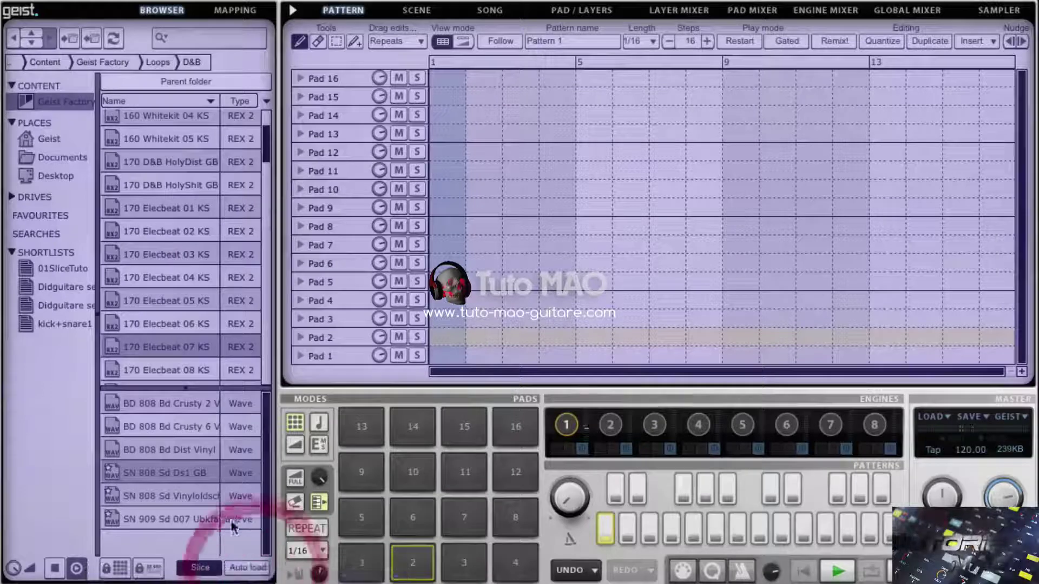
{"action": "left_click", "coordinate": [203, 514]}
{"action": "left_click", "coordinate": [417, 564]}
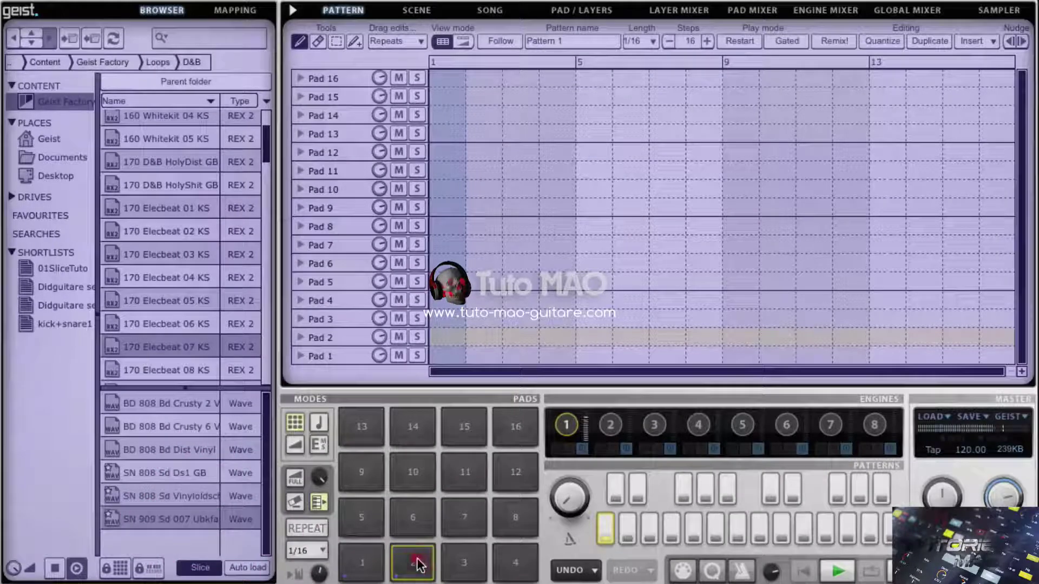
{"action": "left_click", "coordinate": [364, 566]}
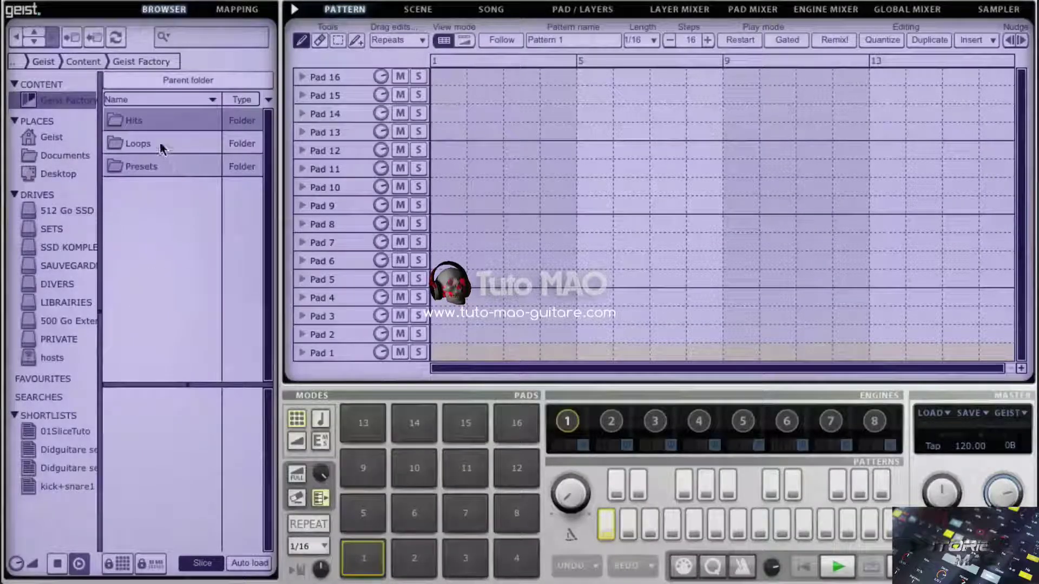
Open the 075 Kick&Snare 01 loop from the Hip Hop loops folder in the slicer and enable auto load
{"action": "double_click", "coordinate": [160, 145]}
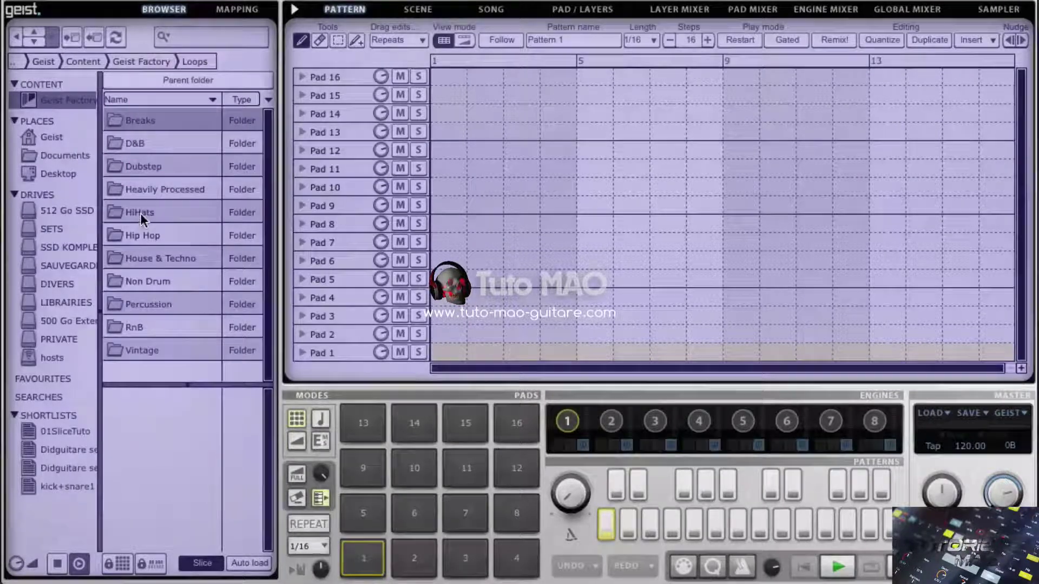
{"action": "double_click", "coordinate": [138, 234]}
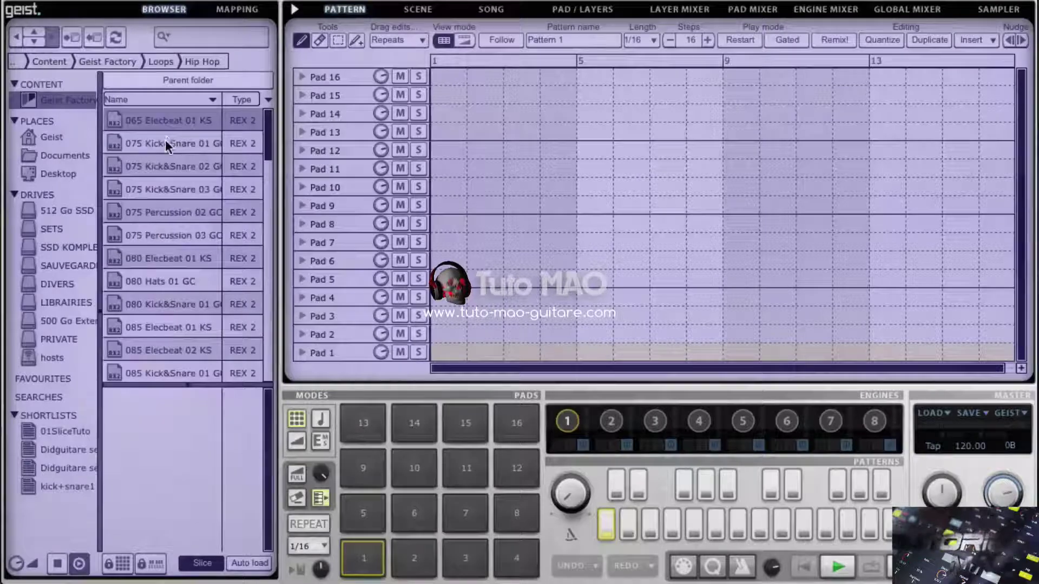
{"action": "double_click", "coordinate": [189, 145]}
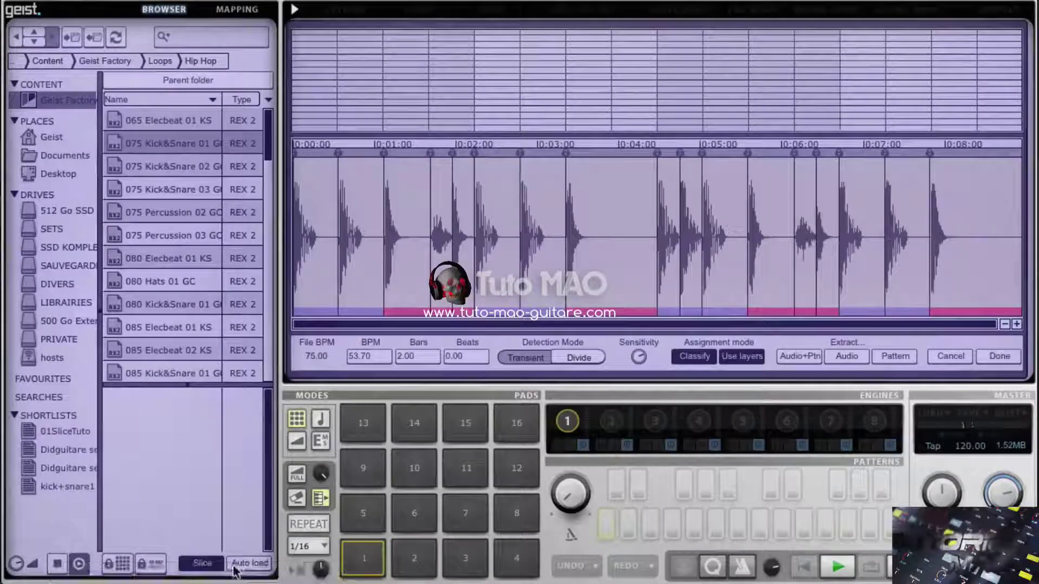
{"action": "left_click", "coordinate": [202, 564]}
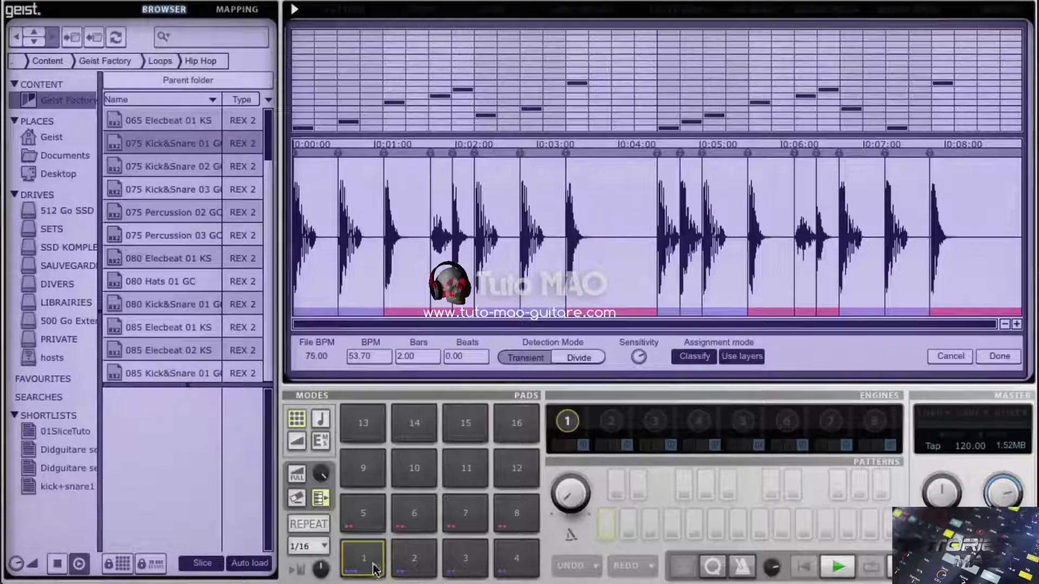
Audition the loaded slices on pads 2 to 8, and play and stop the extracted pattern
{"action": "left_click", "coordinate": [414, 560]}
{"action": "left_click", "coordinate": [465, 560]}
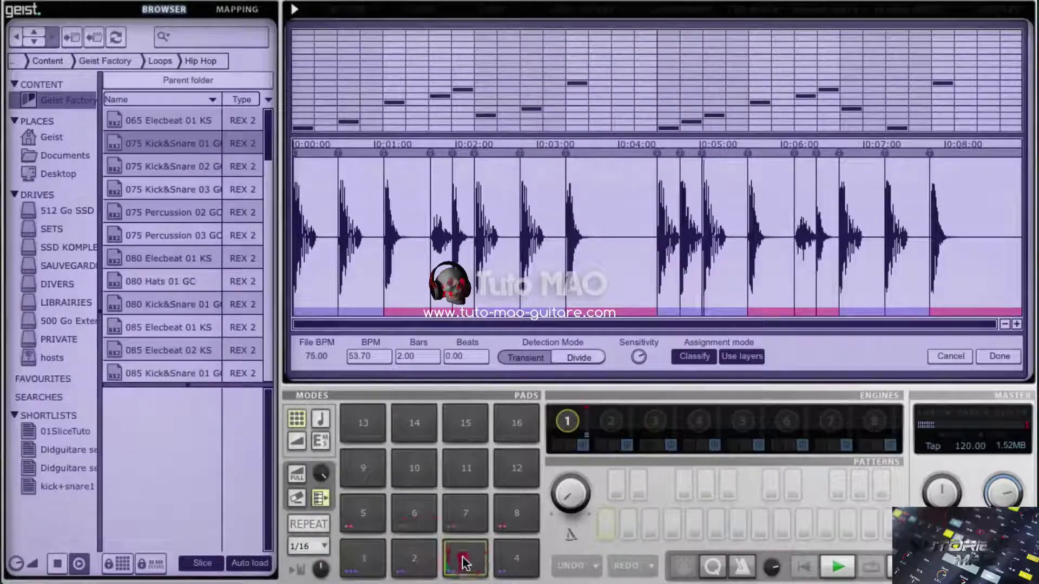
{"action": "left_click", "coordinate": [524, 557]}
{"action": "left_click", "coordinate": [359, 511]}
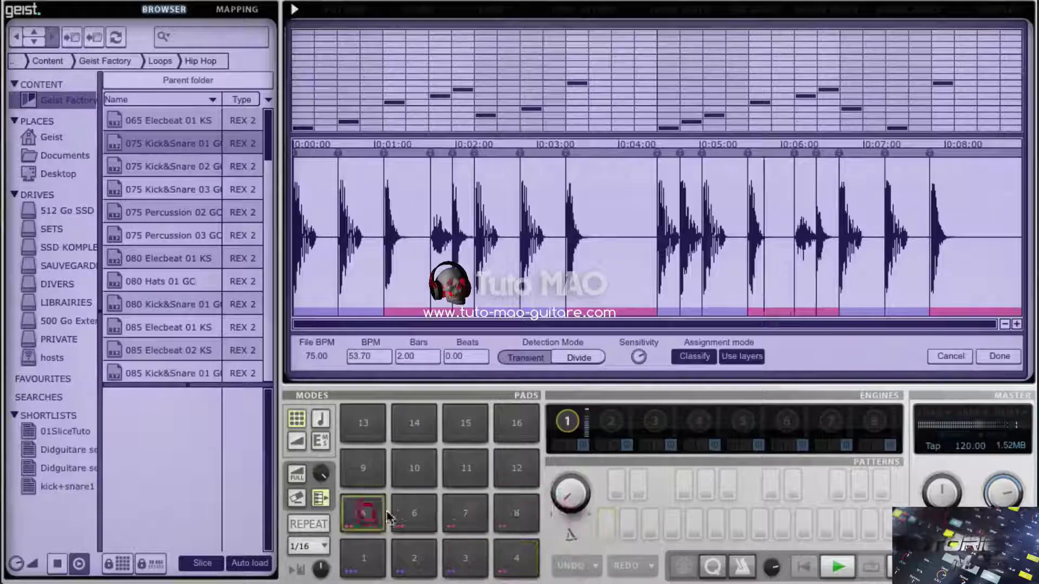
{"action": "left_click", "coordinate": [414, 517]}
{"action": "left_click", "coordinate": [465, 514]}
{"action": "left_click", "coordinate": [531, 514]}
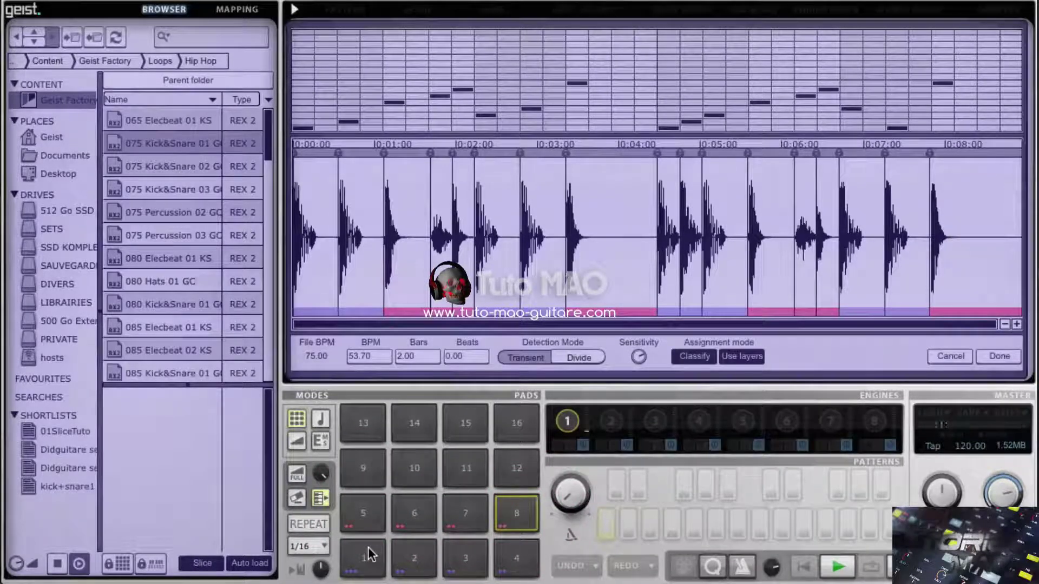
{"action": "left_click", "coordinate": [836, 564]}
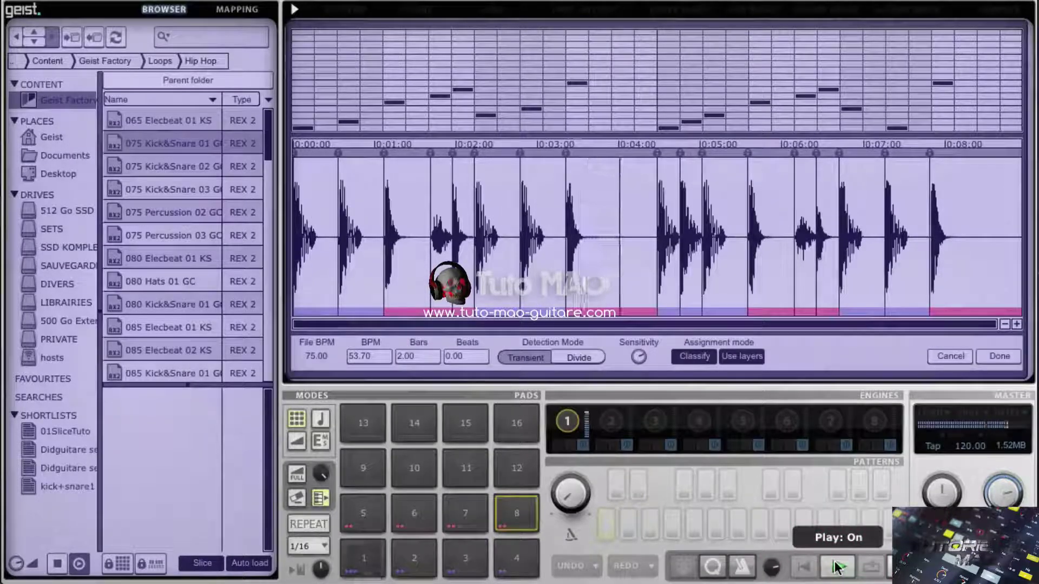
{"action": "left_click", "coordinate": [836, 563]}
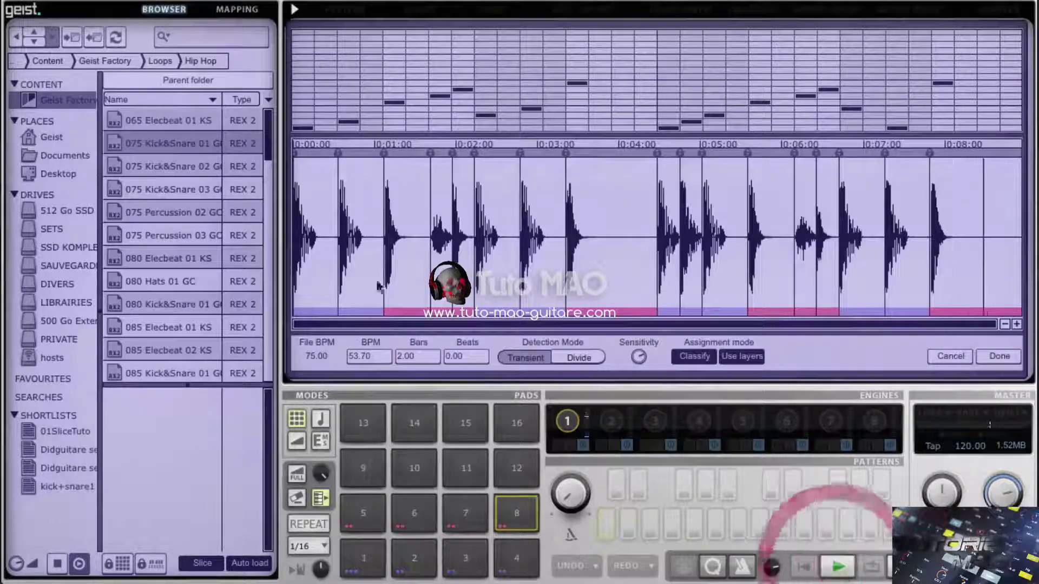
Audition every slice of the Kick&Snare loop in the waveform, one by one from start to end
{"action": "left_click", "coordinate": [318, 176]}
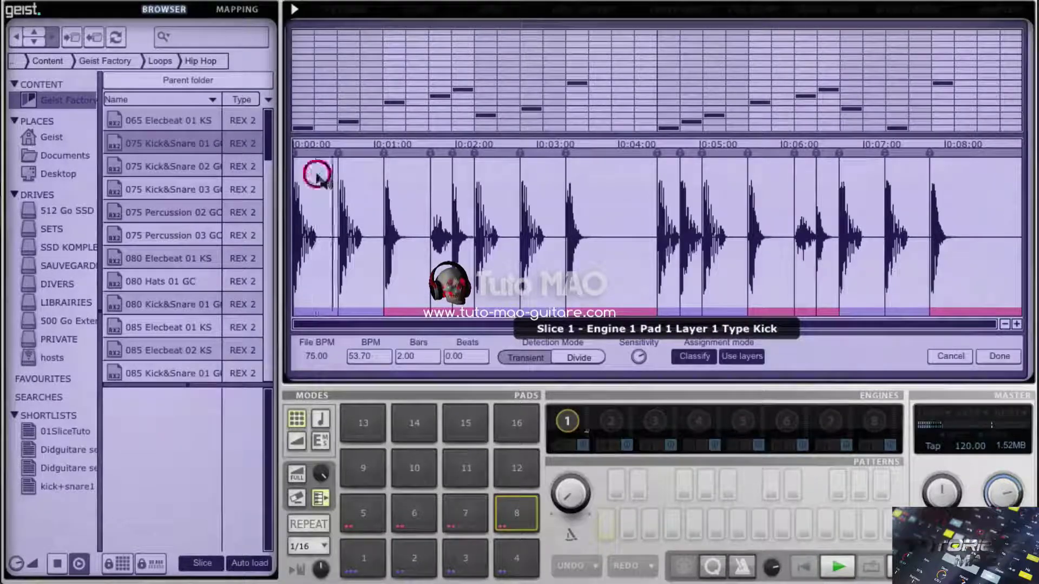
{"action": "left_click", "coordinate": [364, 176]}
{"action": "left_click", "coordinate": [409, 180]}
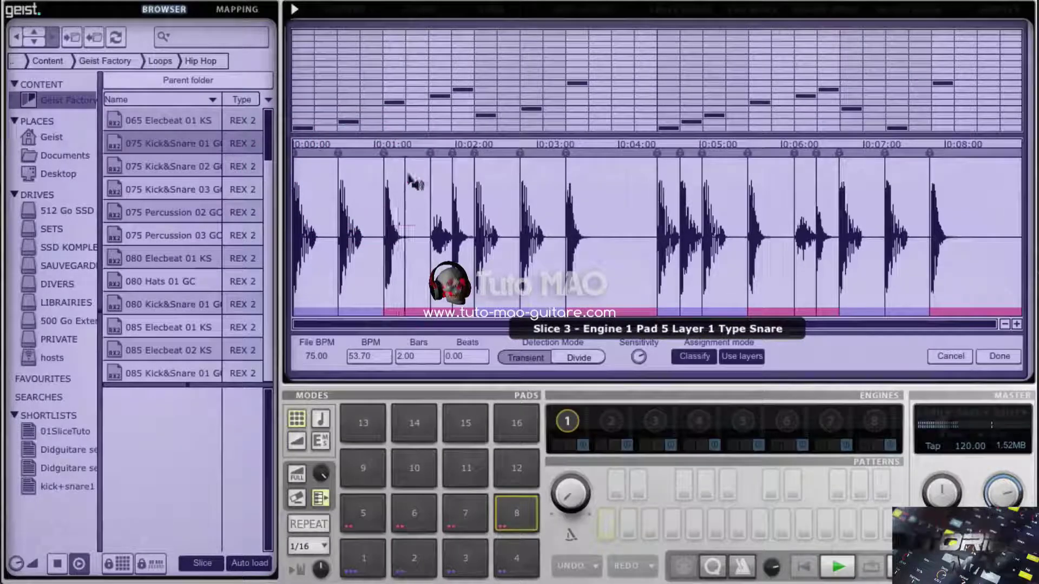
{"action": "left_click", "coordinate": [447, 178]}
{"action": "left_click", "coordinate": [460, 178]}
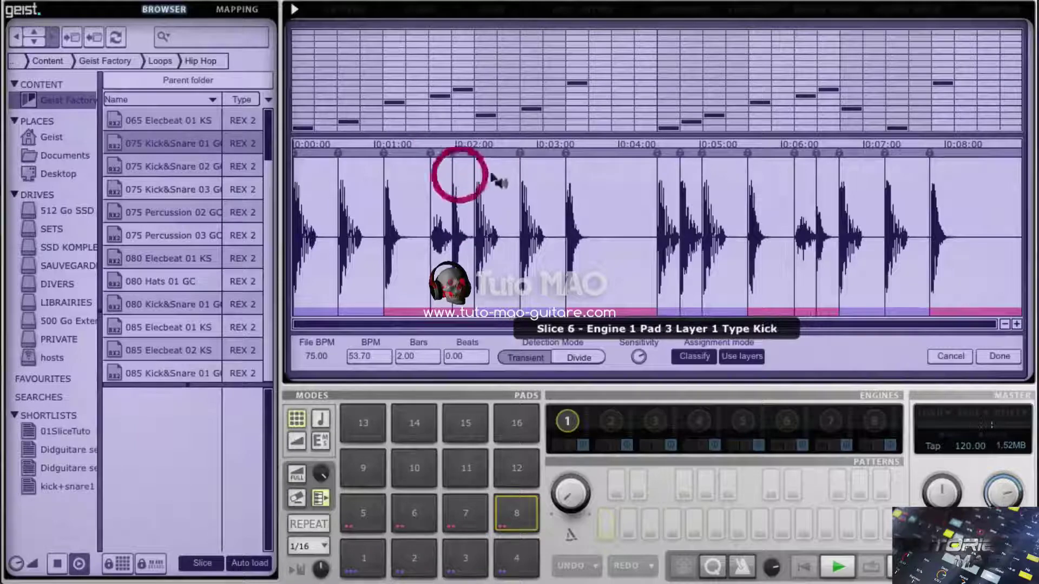
{"action": "left_click", "coordinate": [498, 179]}
{"action": "left_click", "coordinate": [538, 176]}
{"action": "left_click", "coordinate": [621, 178]}
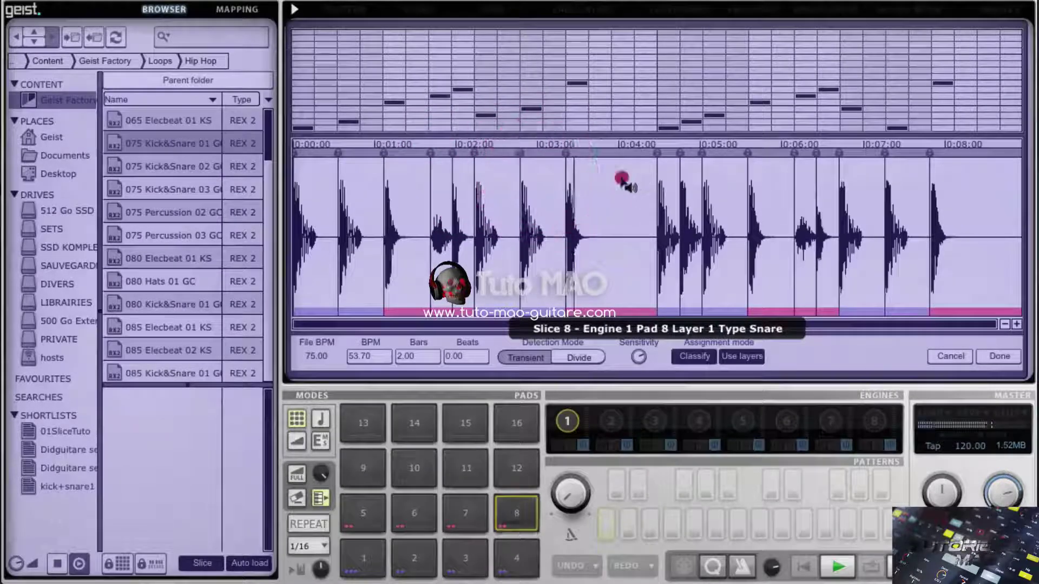
{"action": "left_click", "coordinate": [668, 175]}
{"action": "left_click", "coordinate": [695, 180]}
{"action": "left_click", "coordinate": [727, 177]}
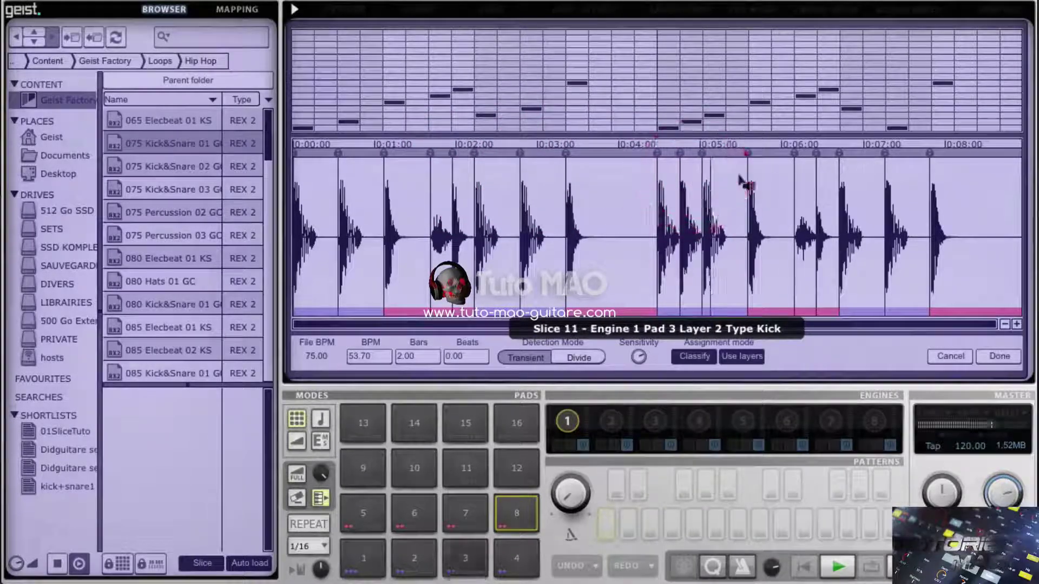
{"action": "left_click", "coordinate": [771, 177]}
{"action": "left_click", "coordinate": [805, 178]}
{"action": "left_click", "coordinate": [828, 176]}
{"action": "left_click", "coordinate": [871, 182]}
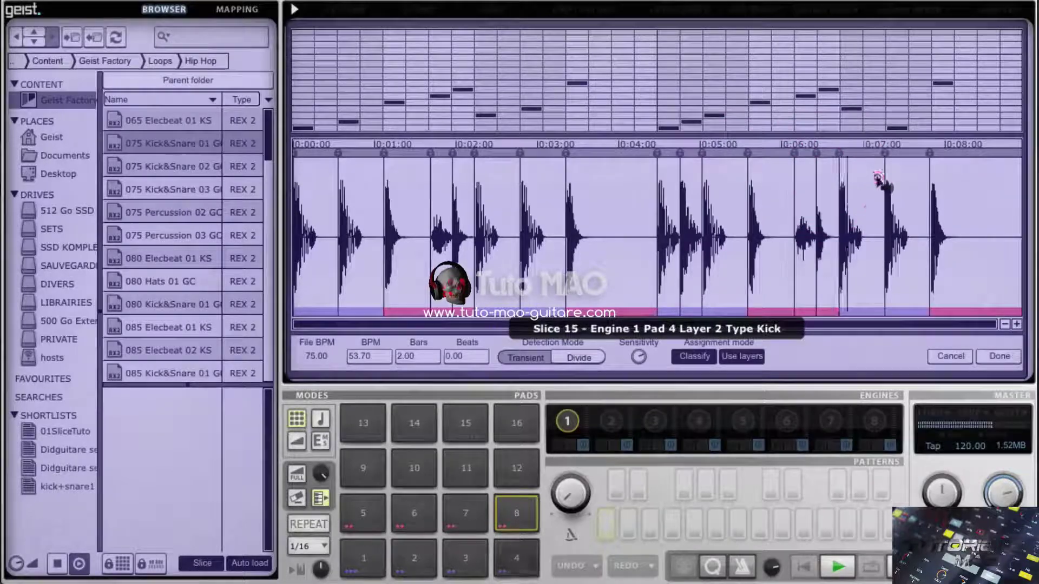
{"action": "left_click", "coordinate": [911, 181]}
{"action": "left_click", "coordinate": [947, 181]}
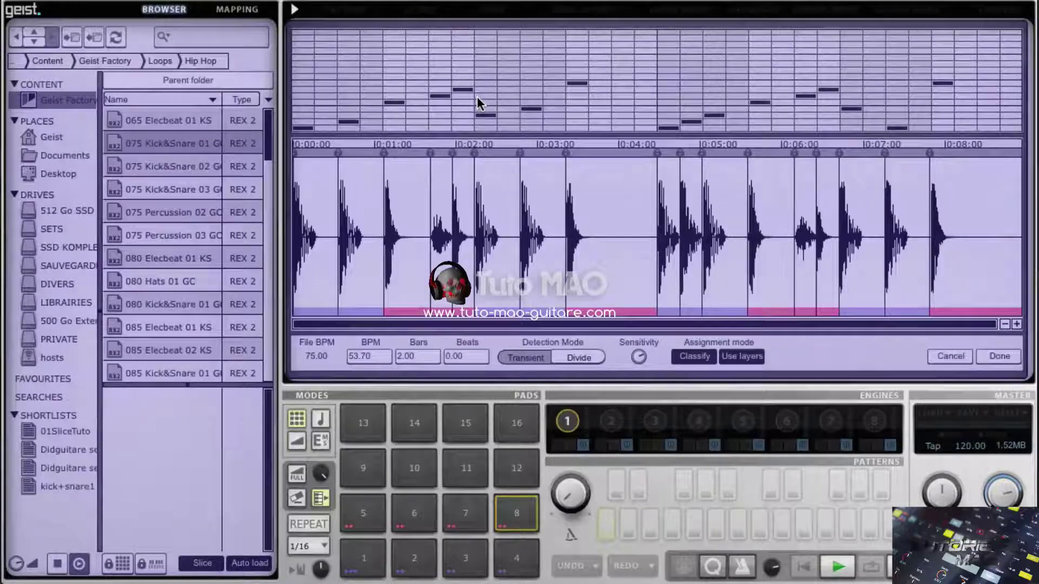
Browse the LIBRAIRIES drive through LES BANQUES DE SONS, LES BANQUES WAV and LoopMasters to the AtJazz AJ1_Wav_Lps folder
{"action": "left_click", "coordinate": [51, 303]}
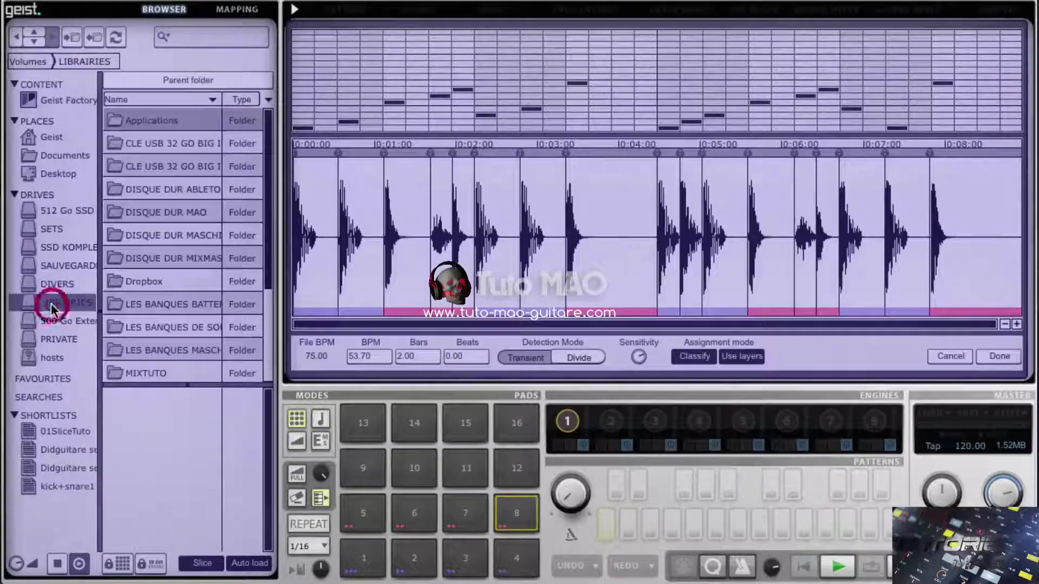
{"action": "scroll", "coordinate": [205, 282], "scroll_direction": "down", "scroll_amount": 2}
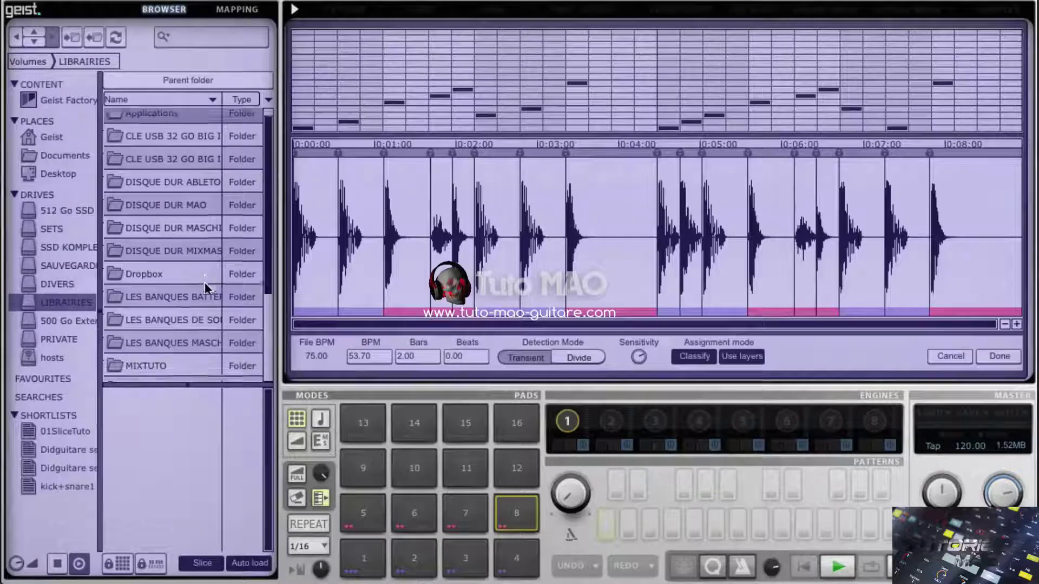
{"action": "double_click", "coordinate": [195, 297]}
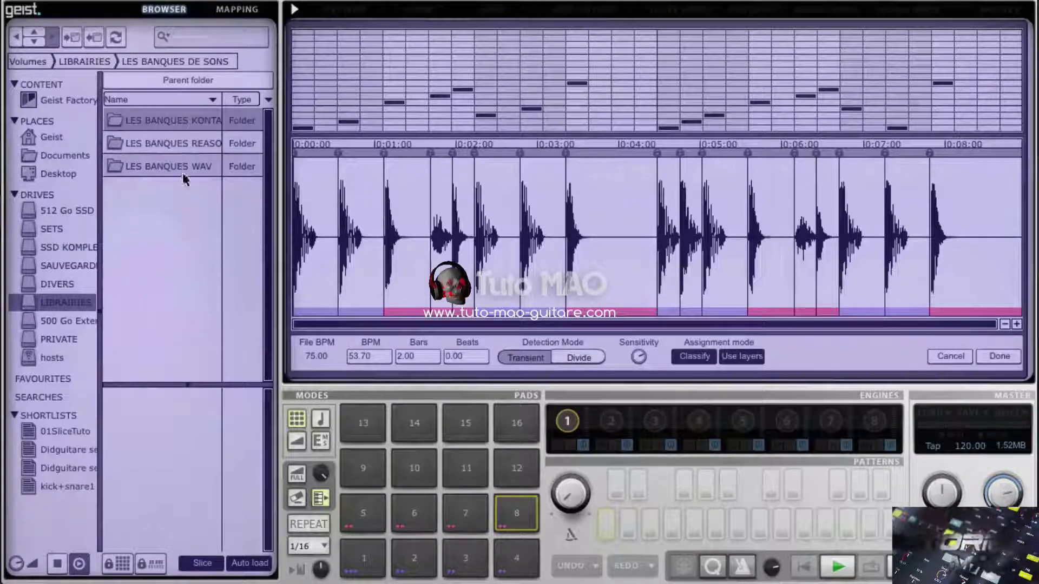
{"action": "double_click", "coordinate": [177, 164]}
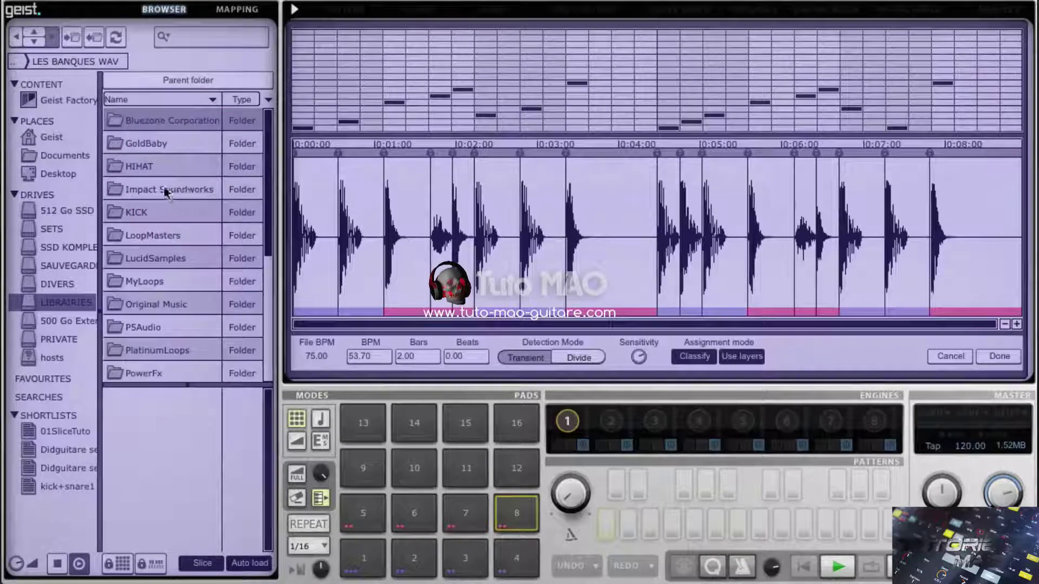
{"action": "double_click", "coordinate": [157, 234]}
{"action": "double_click", "coordinate": [157, 234]}
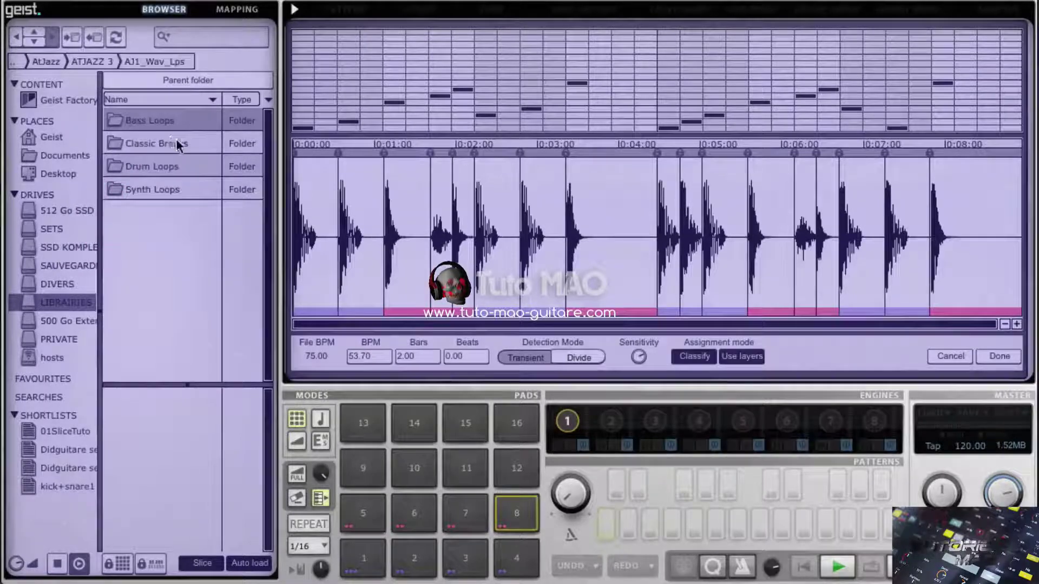
Open the 120 Bpm folder within Drum Loops and load the first AJ1_120_Afro_House loop into the slicer
{"action": "double_click", "coordinate": [174, 162]}
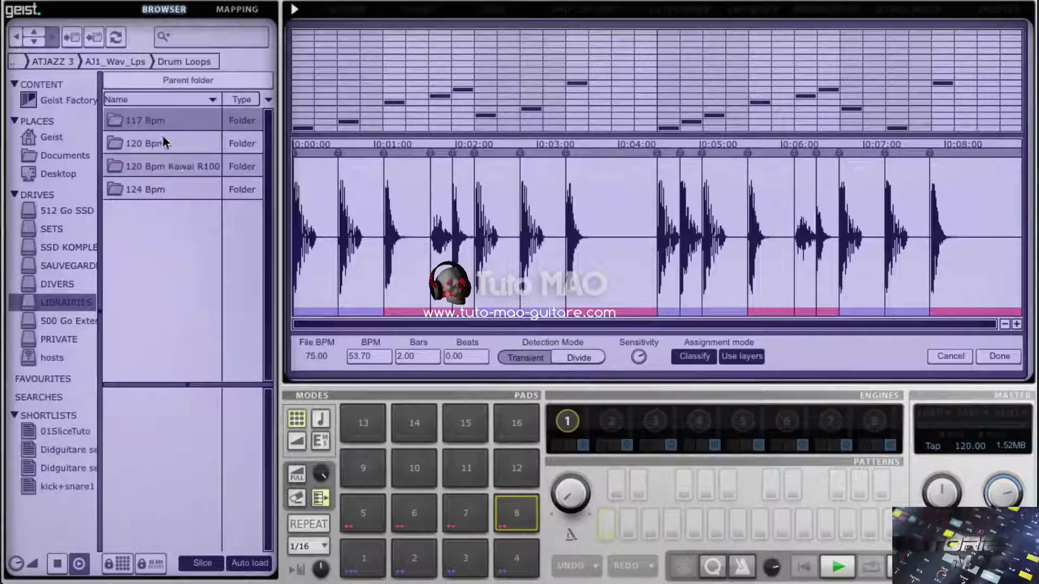
{"action": "left_click", "coordinate": [159, 143]}
{"action": "double_click", "coordinate": [159, 144]}
{"action": "left_click", "coordinate": [158, 122]}
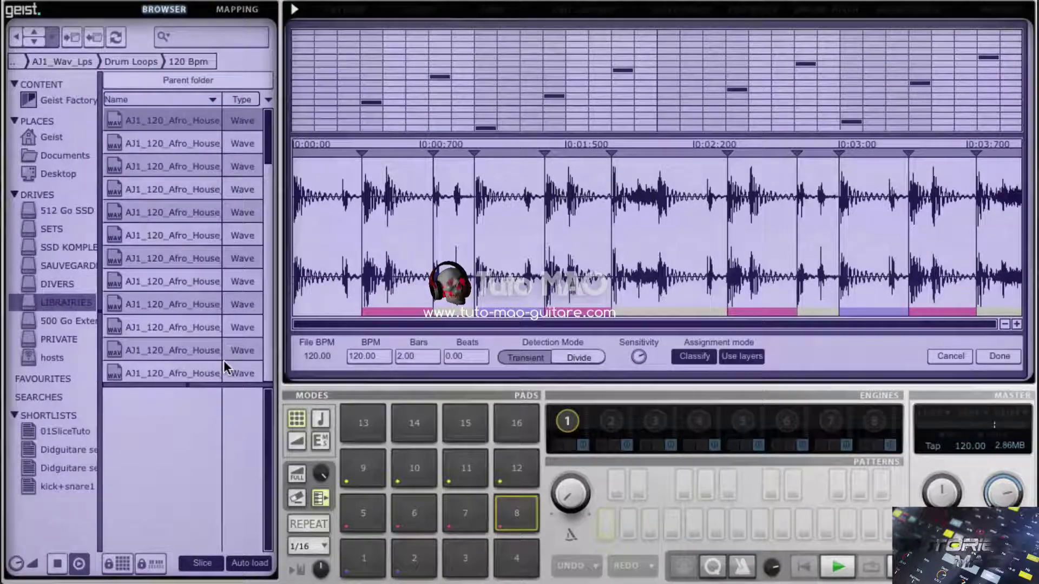
Play pads 1 to 8 to audition the slices of the Afro House loop
{"action": "left_click", "coordinate": [372, 552]}
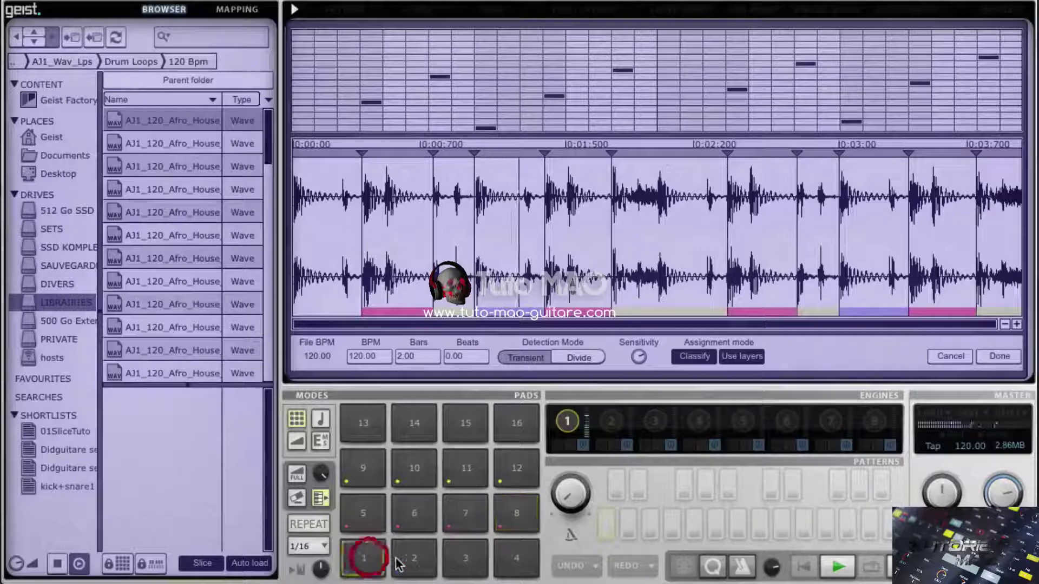
{"action": "left_click", "coordinate": [414, 557]}
{"action": "left_click", "coordinate": [464, 558]}
{"action": "left_click", "coordinate": [518, 563]}
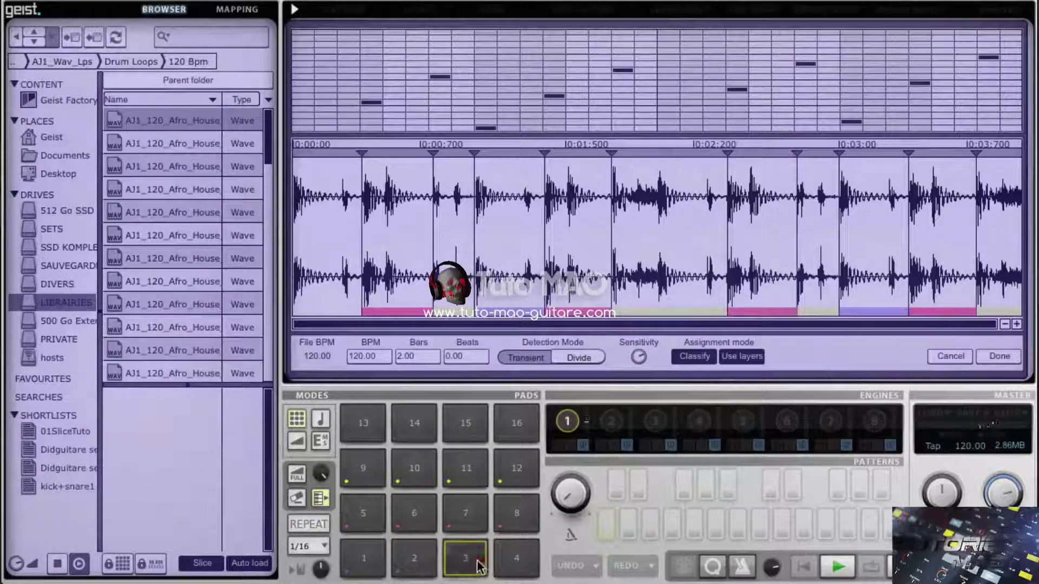
{"action": "left_click", "coordinate": [361, 511]}
{"action": "left_click", "coordinate": [407, 520]}
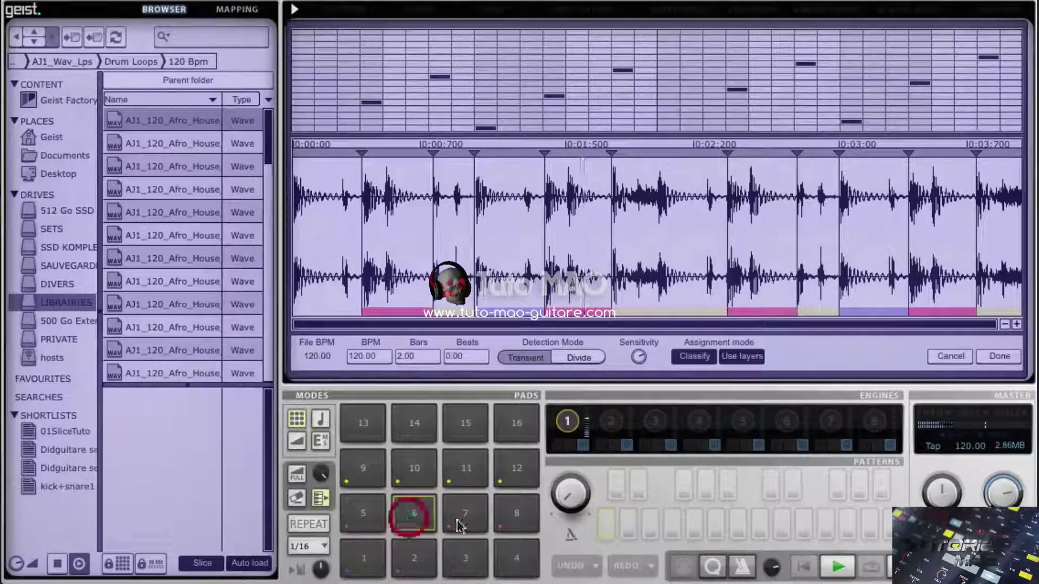
{"action": "left_click", "coordinate": [464, 514]}
{"action": "left_click", "coordinate": [517, 514]}
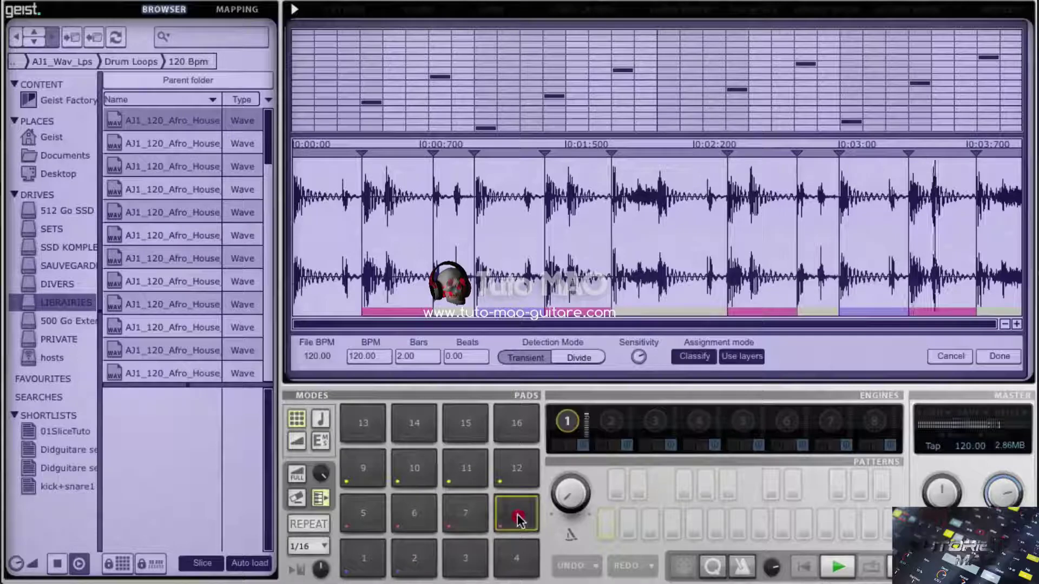
Audition the opening slices of the Afro House loop directly in the waveform, repeating the first one
{"action": "left_click", "coordinate": [325, 170]}
{"action": "left_click", "coordinate": [322, 174]}
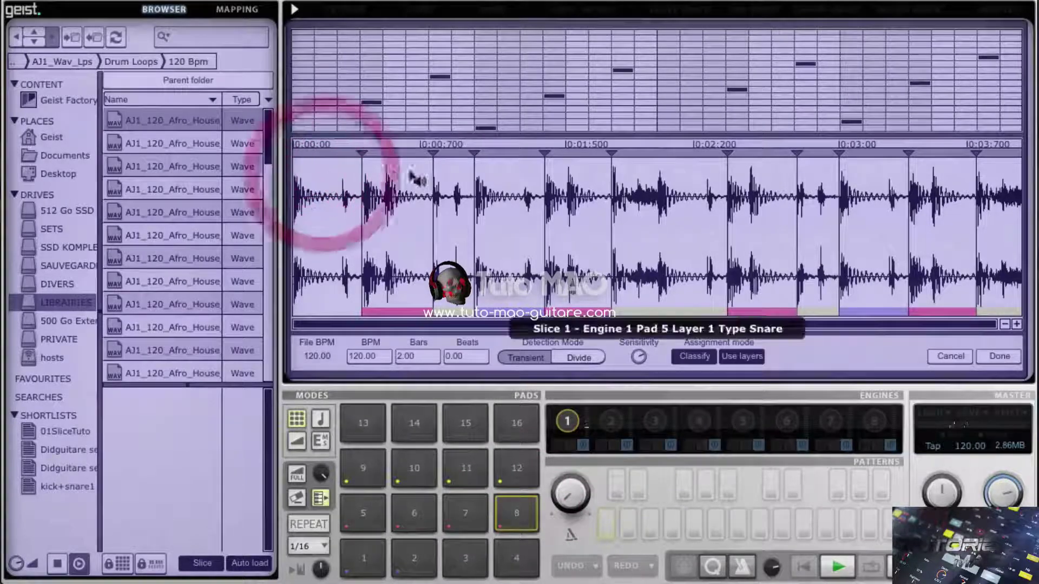
{"action": "left_click", "coordinate": [388, 169]}
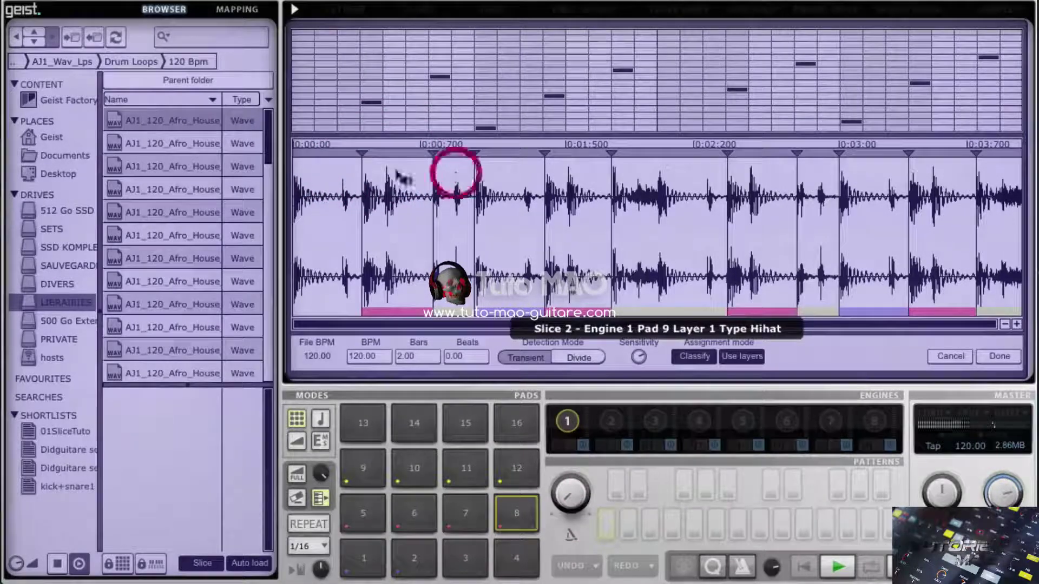
{"action": "left_click", "coordinate": [330, 173]}
{"action": "left_click", "coordinate": [498, 173]}
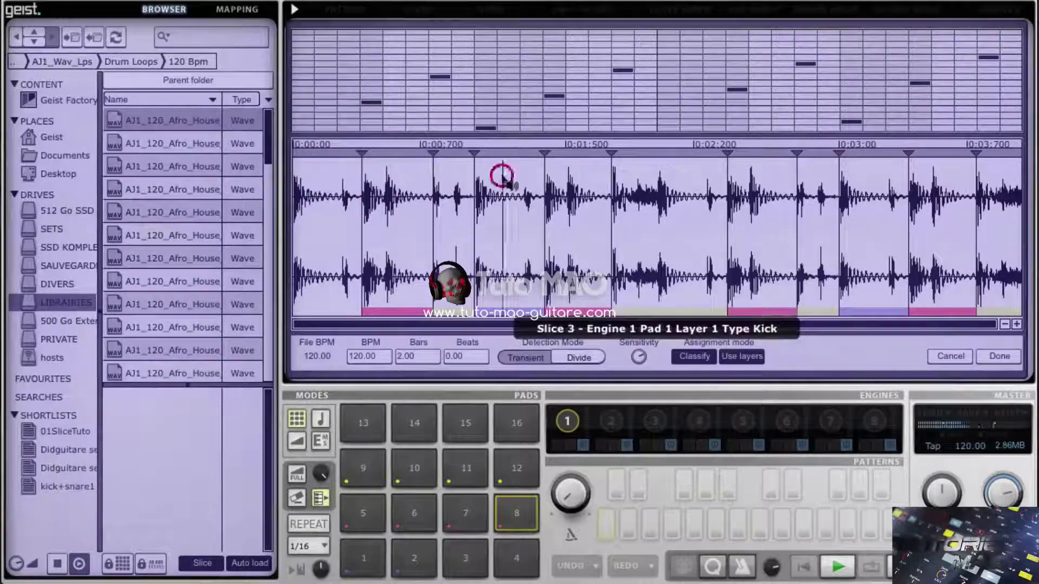
{"action": "left_click", "coordinate": [568, 173]}
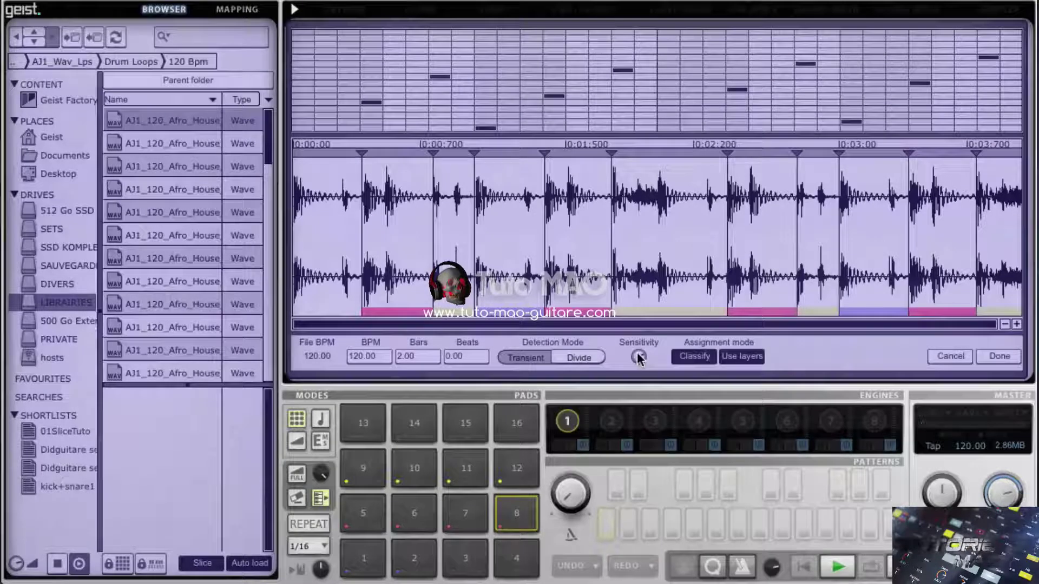
Raise the transient detection sensitivity to 88% and audition the resulting slices in the waveform from slice 1 onward
{"action": "left_click_drag", "start_coordinate": [637, 352], "coordinate": [647, 337]}
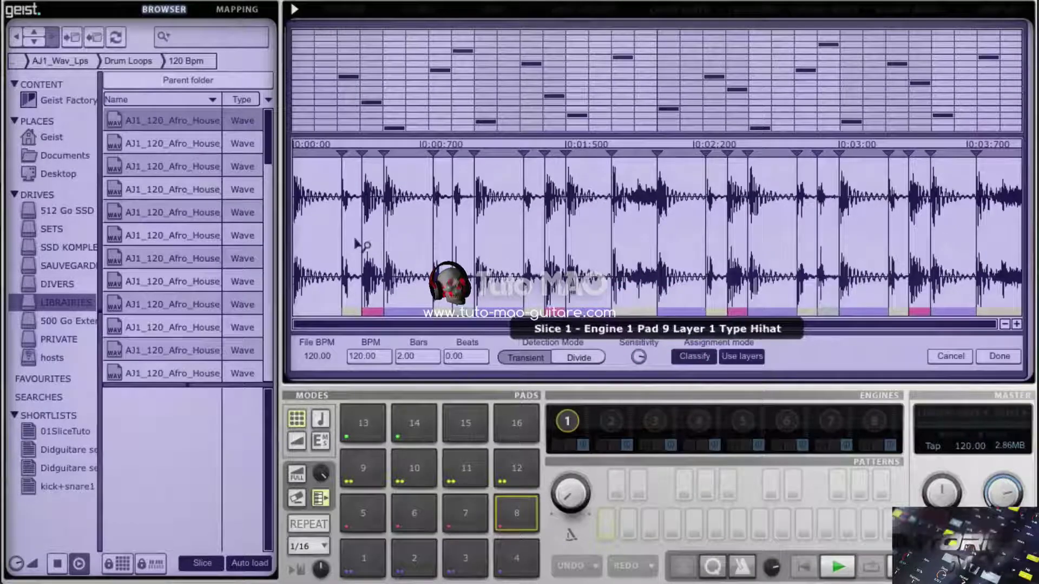
{"action": "left_click", "coordinate": [351, 179]}
{"action": "left_click", "coordinate": [371, 172]}
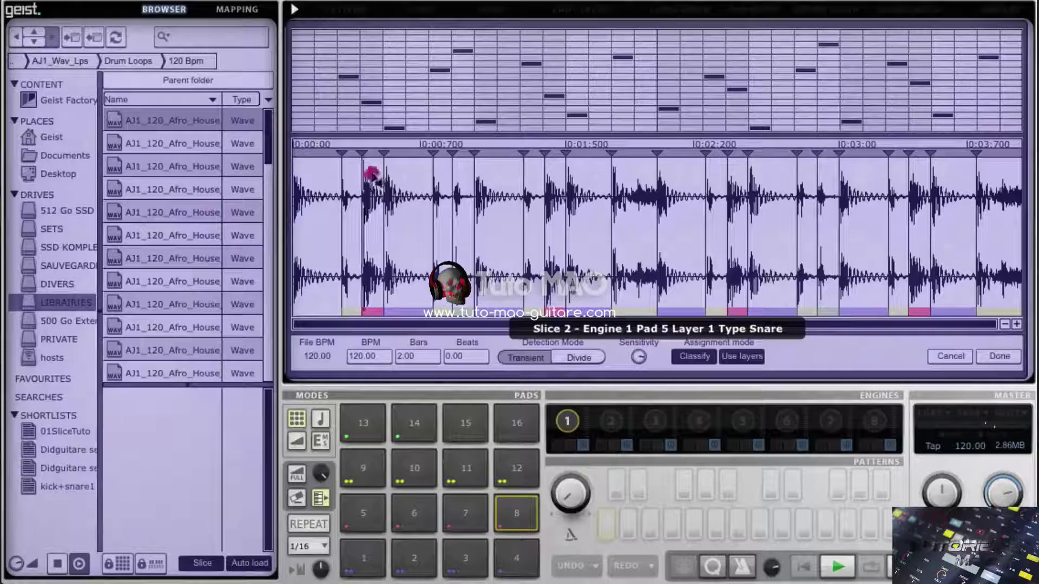
{"action": "left_click", "coordinate": [415, 179]}
{"action": "left_click", "coordinate": [434, 177]}
{"action": "left_click", "coordinate": [441, 176]}
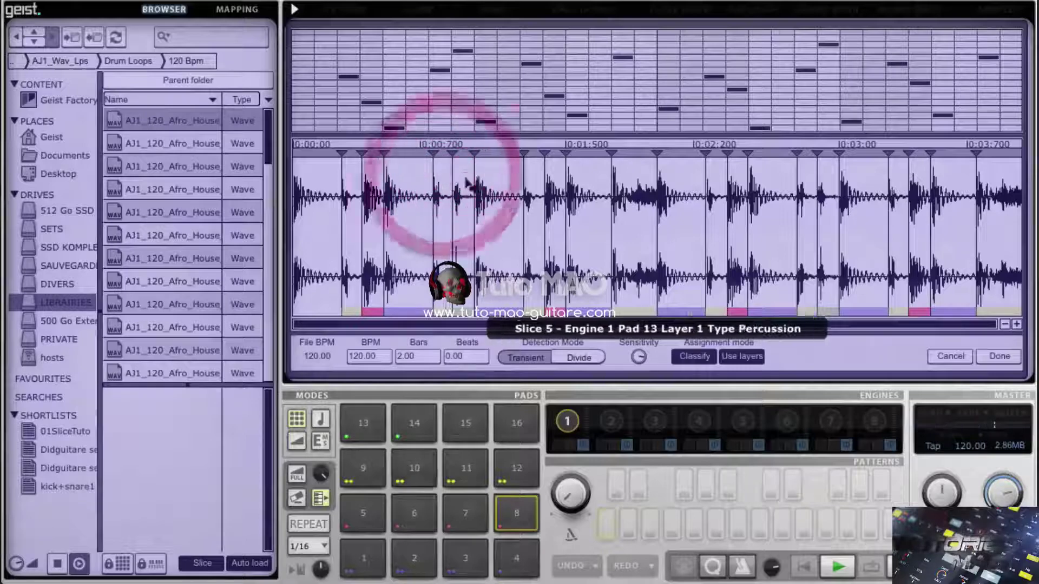
{"action": "left_click", "coordinate": [464, 179]}
{"action": "left_click", "coordinate": [483, 183]}
{"action": "left_click", "coordinate": [533, 178]}
{"action": "left_click", "coordinate": [557, 177]}
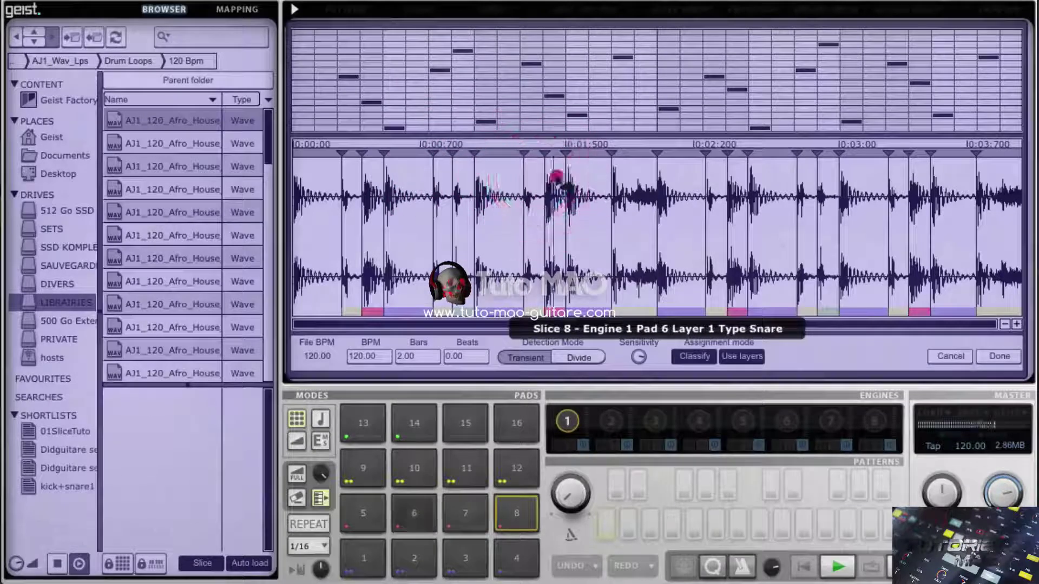
{"action": "left_click", "coordinate": [593, 177]}
{"action": "left_click", "coordinate": [634, 176]}
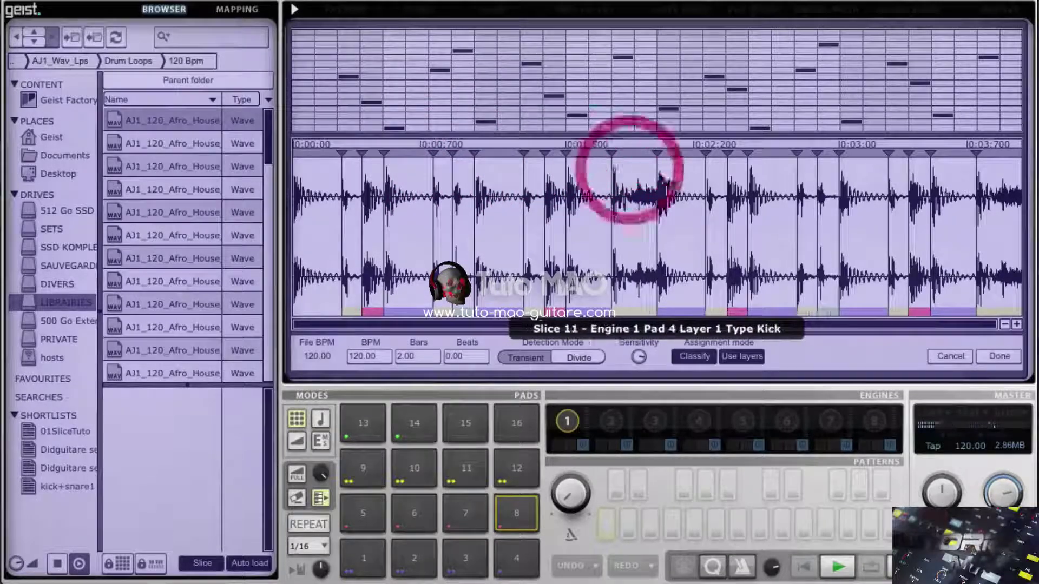
{"action": "left_click", "coordinate": [675, 175]}
{"action": "left_click", "coordinate": [704, 174]}
{"action": "left_click", "coordinate": [733, 174]}
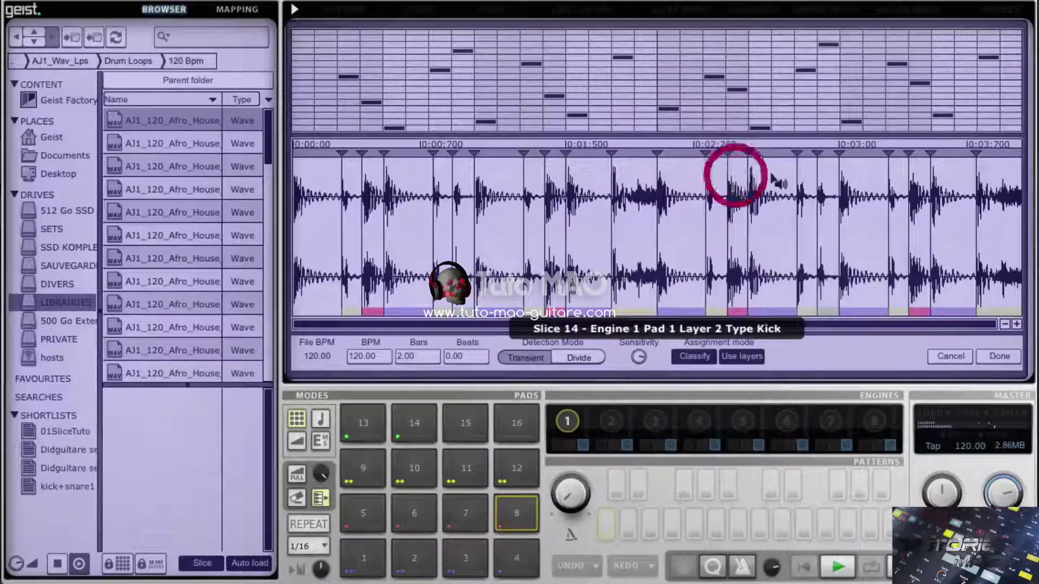
{"action": "left_click", "coordinate": [773, 174]}
{"action": "left_click", "coordinate": [821, 174]}
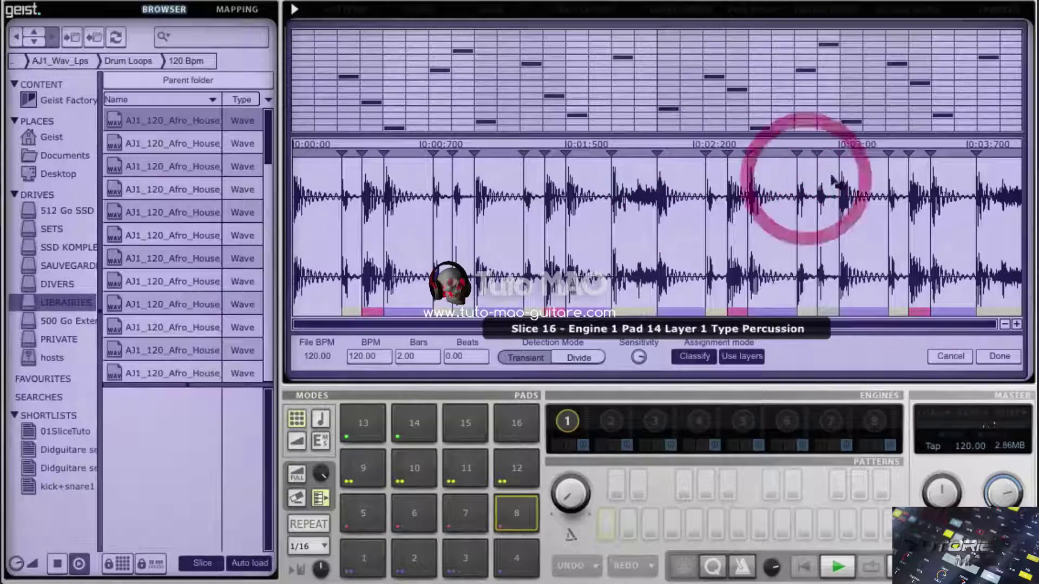
{"action": "left_click", "coordinate": [860, 174]}
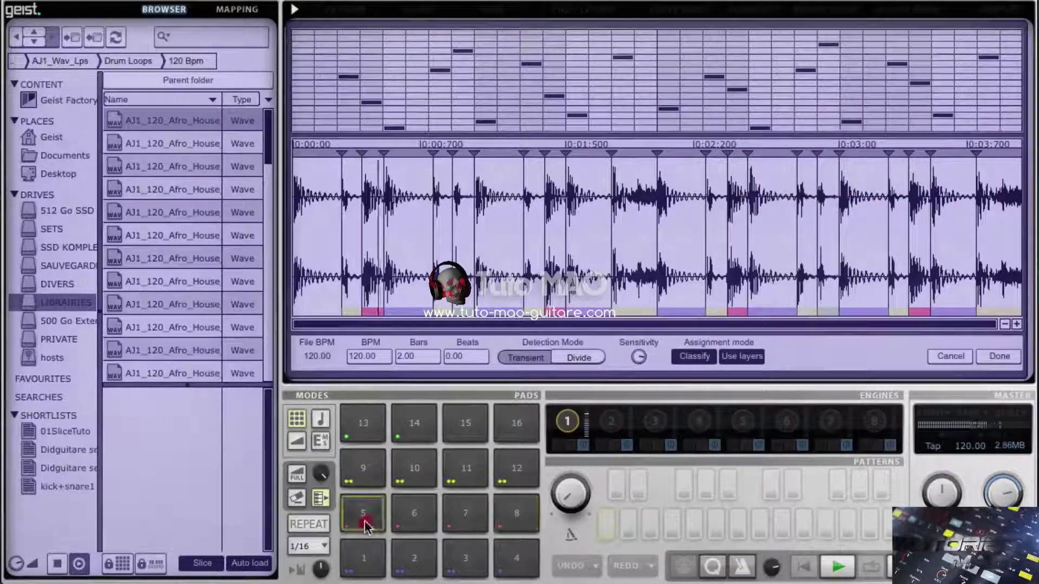
Play pads 5 to 8, 1 to 4 and 9 to 12 to audition the classified slices
{"action": "left_click", "coordinate": [415, 514]}
{"action": "left_click", "coordinate": [464, 513]}
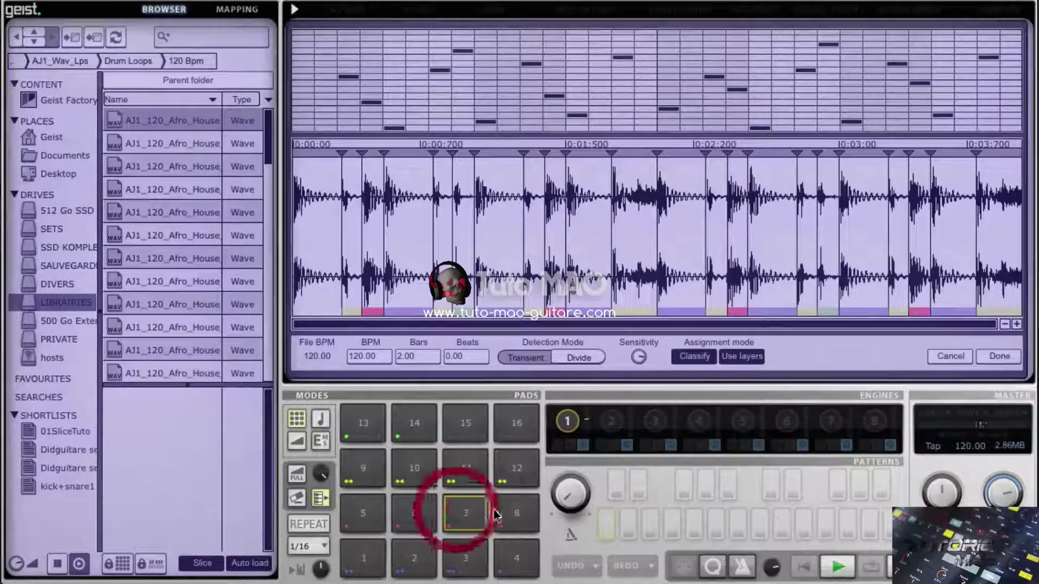
{"action": "left_click", "coordinate": [514, 509]}
{"action": "left_click", "coordinate": [370, 557]}
{"action": "left_click", "coordinate": [417, 554]}
{"action": "left_click", "coordinate": [467, 560]}
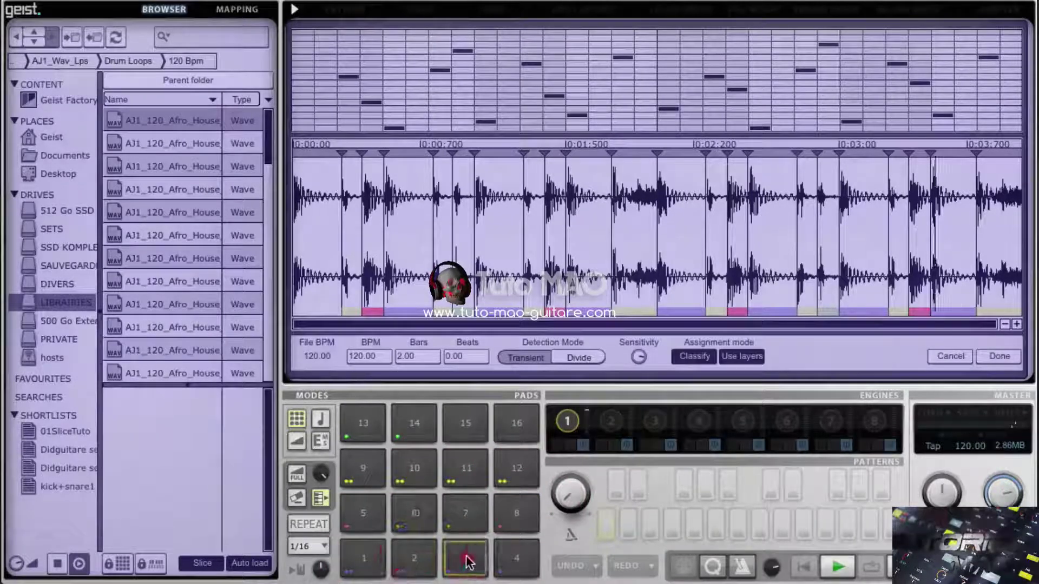
{"action": "left_click", "coordinate": [519, 561]}
{"action": "left_click", "coordinate": [371, 465]}
{"action": "left_click", "coordinate": [422, 469]}
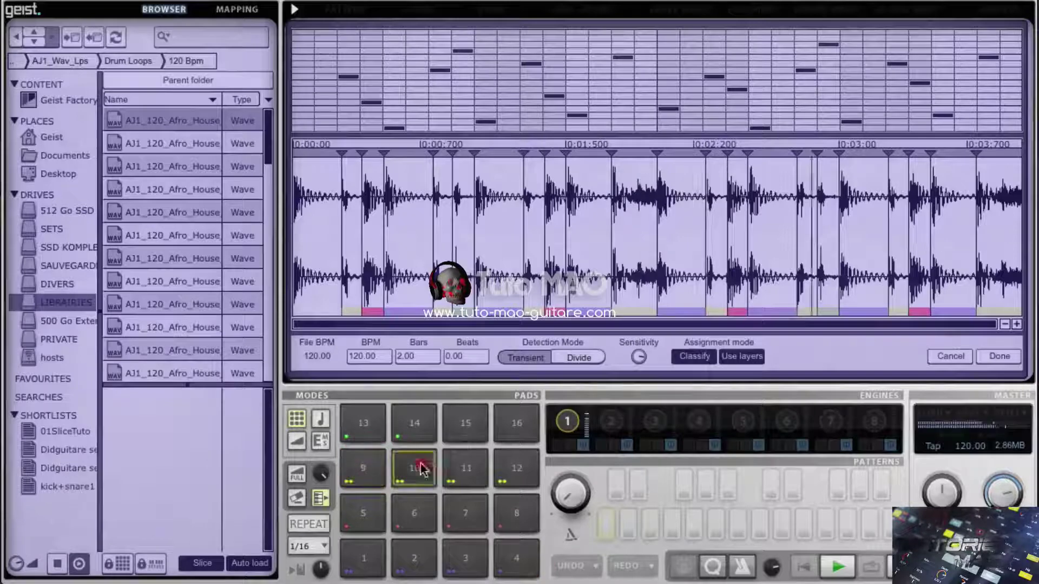
{"action": "left_click", "coordinate": [464, 466]}
{"action": "left_click", "coordinate": [512, 466]}
Lower the transient detection sensitivity to get fewer, longer slices and audition slice 1 in the waveform
{"action": "left_click", "coordinate": [636, 360]}
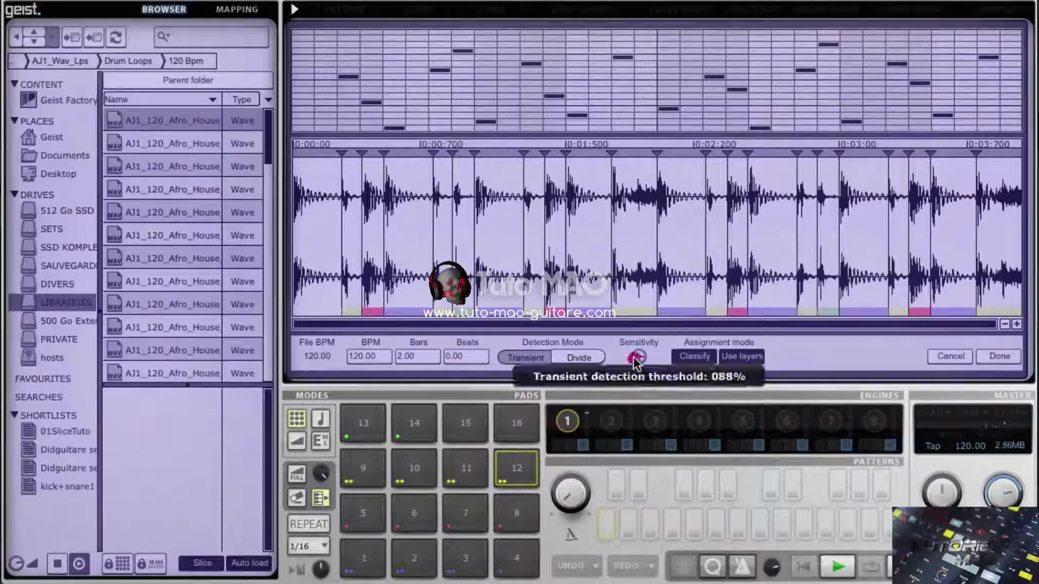
{"action": "mouse_move", "coordinate": [636, 363]}
{"action": "left_mouse_down"}
{"action": "mouse_move", "coordinate": [634, 378]}
{"action": "mouse_move", "coordinate": [631, 369]}
{"action": "left_mouse_up"}
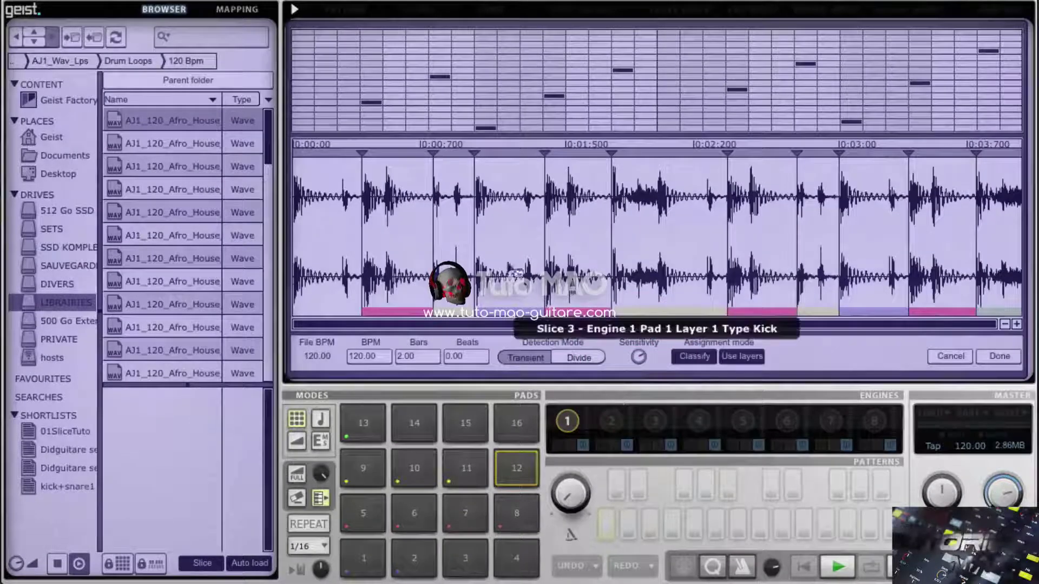
{"action": "left_click", "coordinate": [381, 173]}
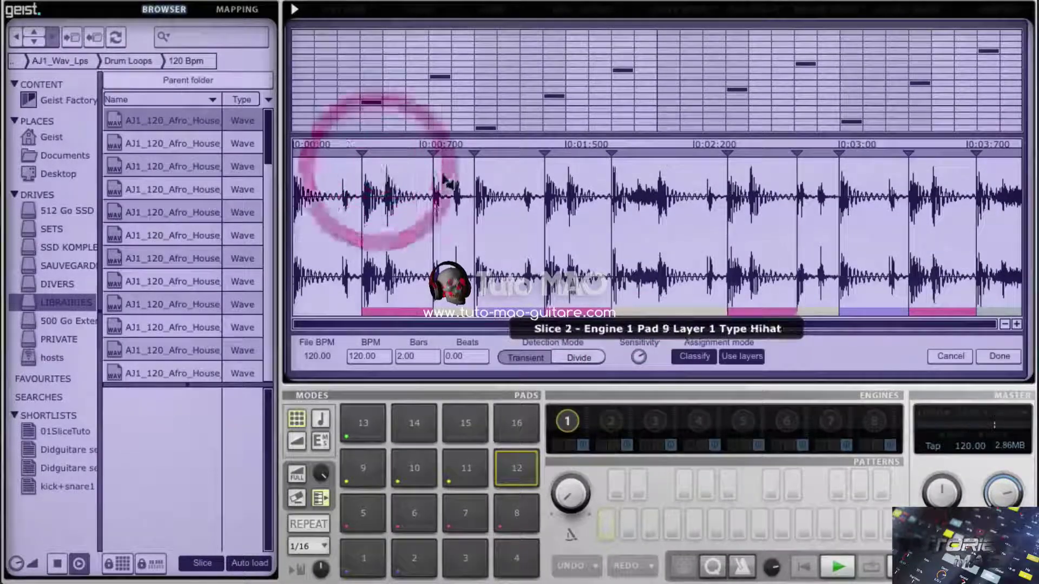
Add a slice marker at the hit just after 0:02:200, within slice 5, and audition slices 5 to 7
{"action": "left_click", "coordinate": [655, 173]}
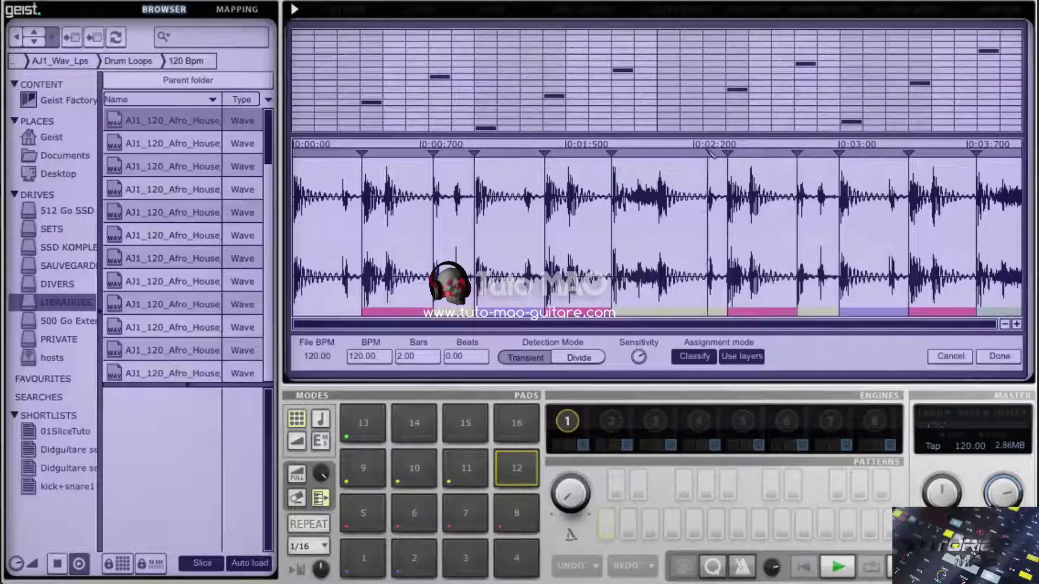
{"action": "left_click", "coordinate": [707, 153]}
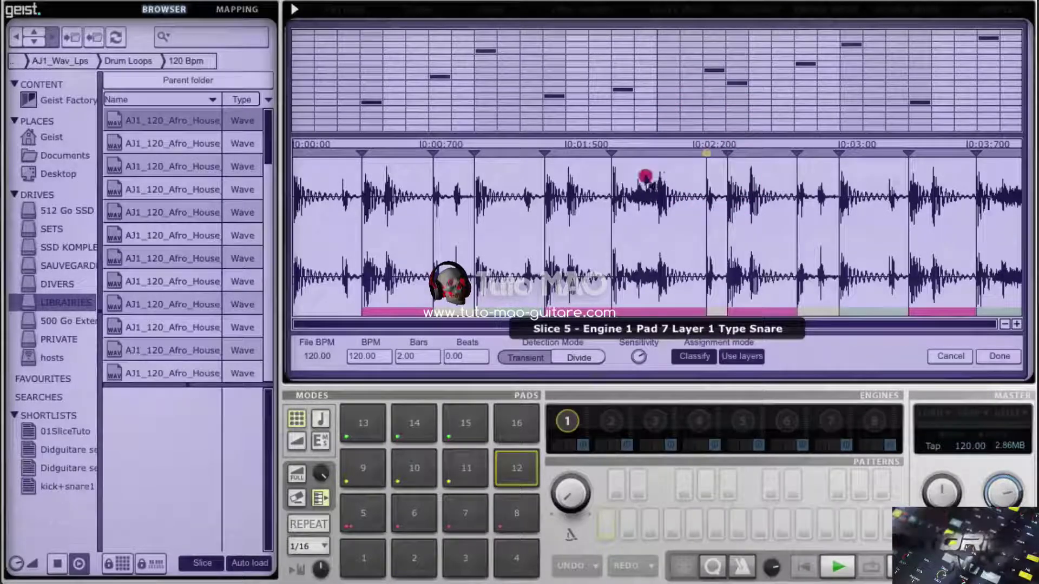
{"action": "left_click", "coordinate": [712, 176]}
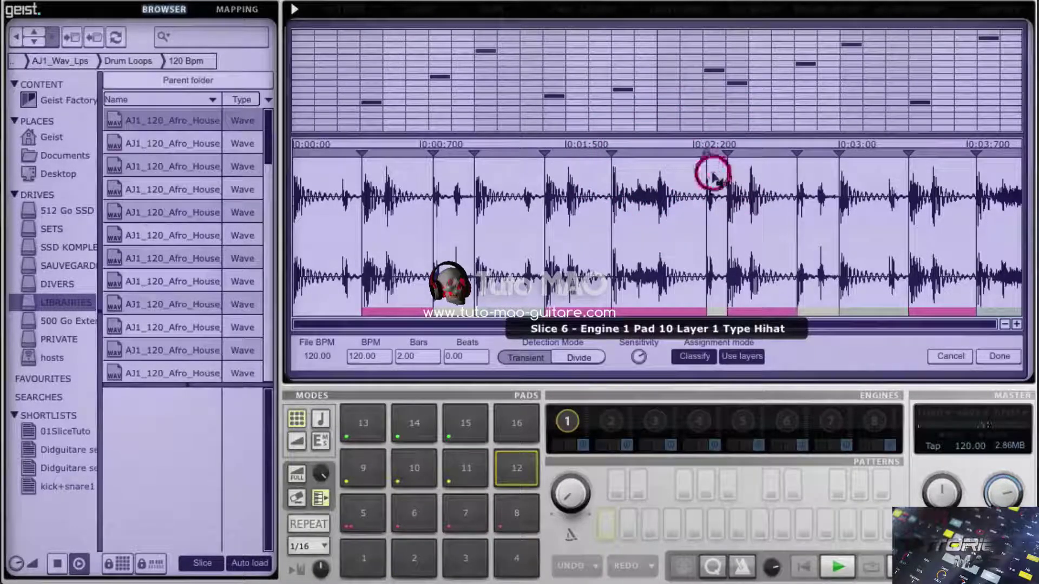
{"action": "left_click", "coordinate": [773, 163]}
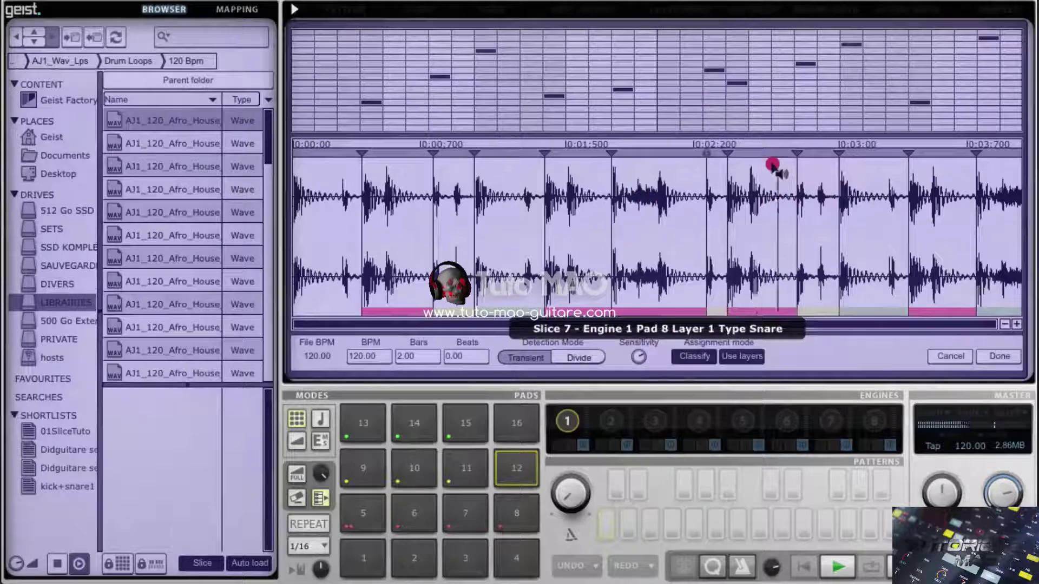
Split slice 7 with a marker at its second hit and audition slices 8 to 11
{"action": "left_click", "coordinate": [748, 153]}
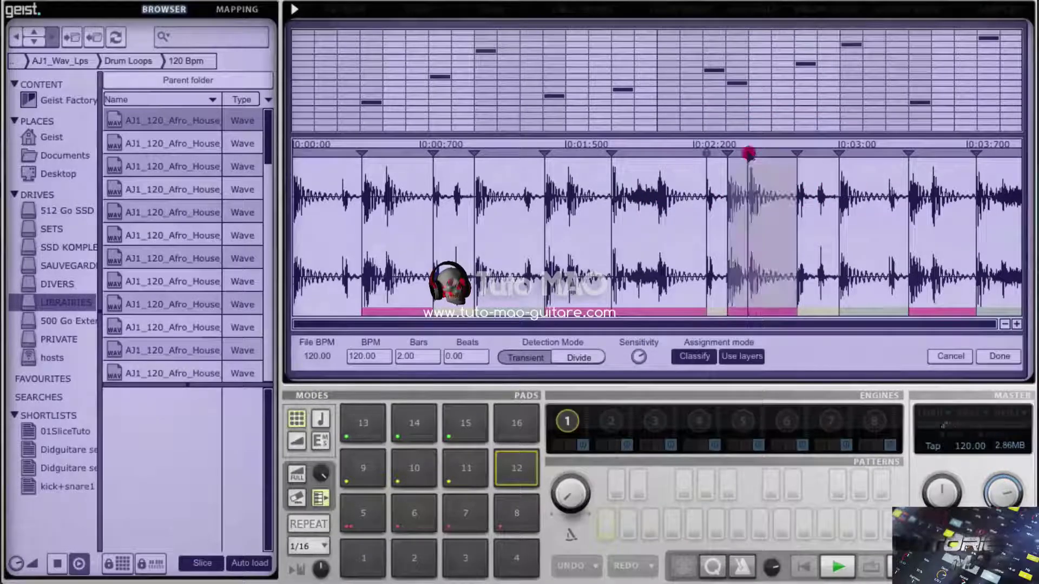
{"action": "left_click", "coordinate": [765, 167]}
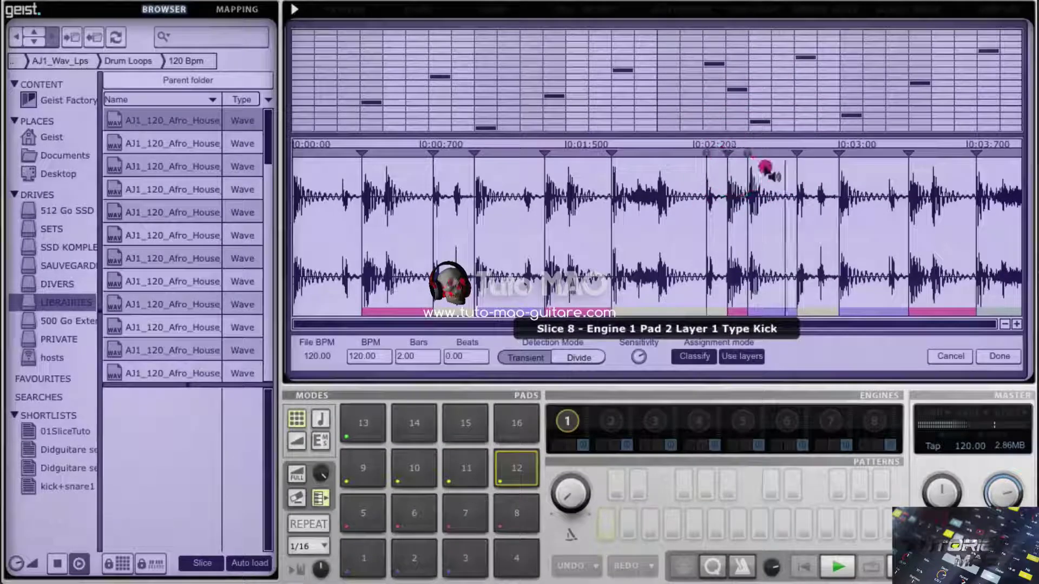
{"action": "left_click", "coordinate": [807, 174]}
{"action": "left_click", "coordinate": [861, 181]}
{"action": "left_click", "coordinate": [927, 182]}
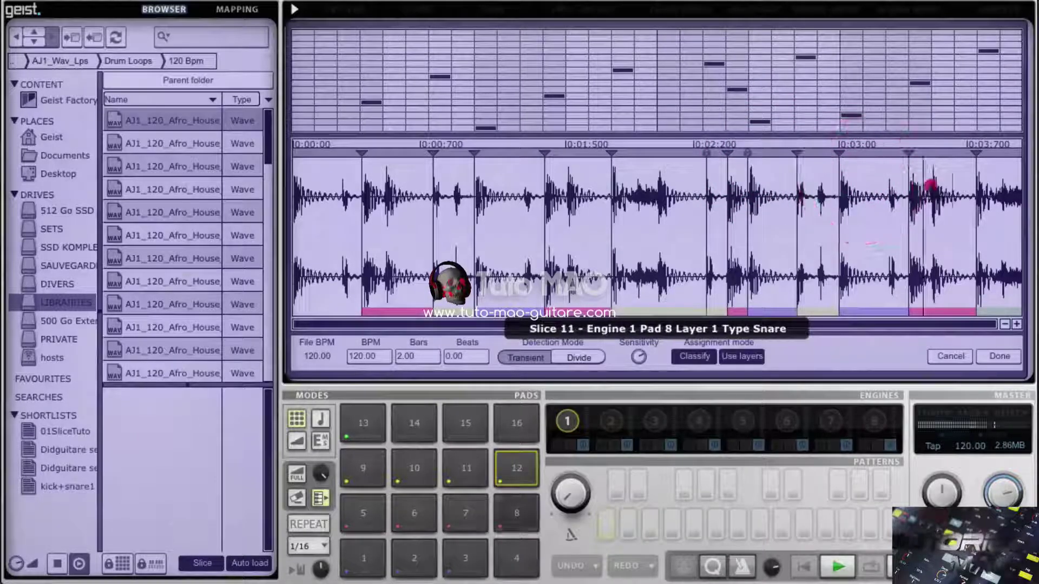
Split slice 11 with another marker near its second hit and audition the slices that follow
{"action": "left_click", "coordinate": [925, 153]}
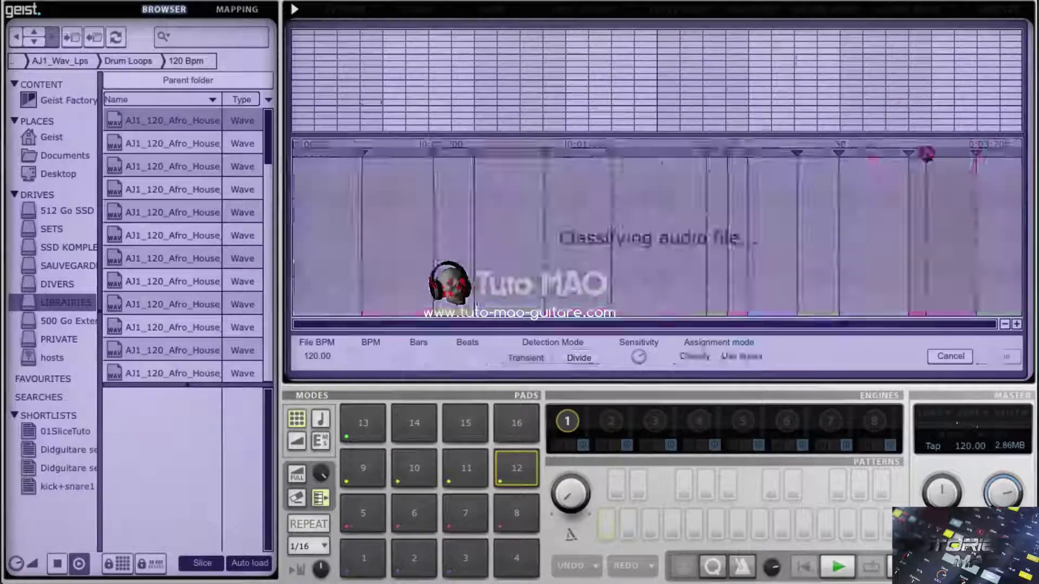
{"action": "left_click", "coordinate": [939, 175]}
{"action": "left_click", "coordinate": [940, 172]}
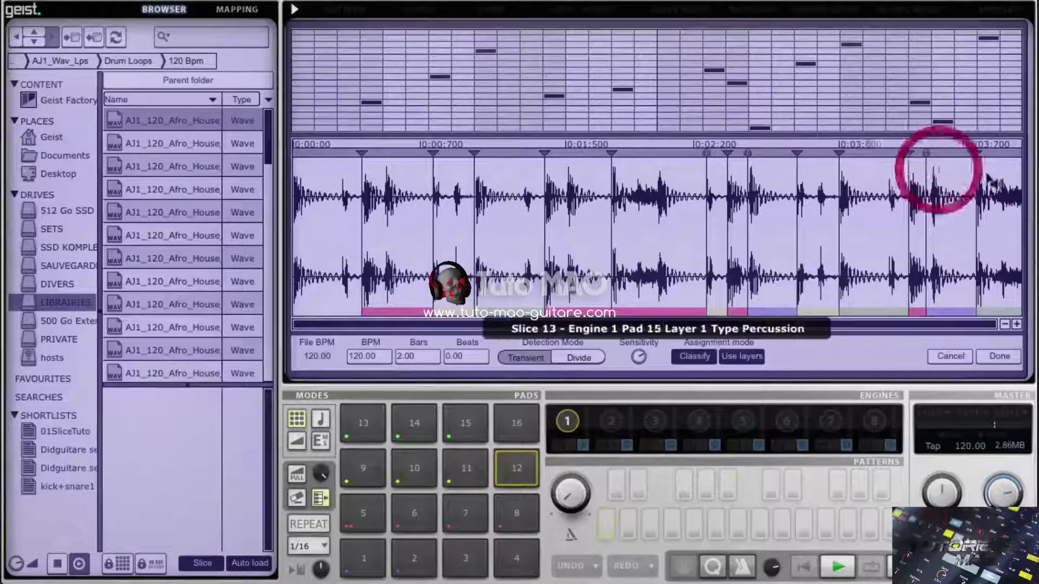
{"action": "left_click", "coordinate": [986, 173]}
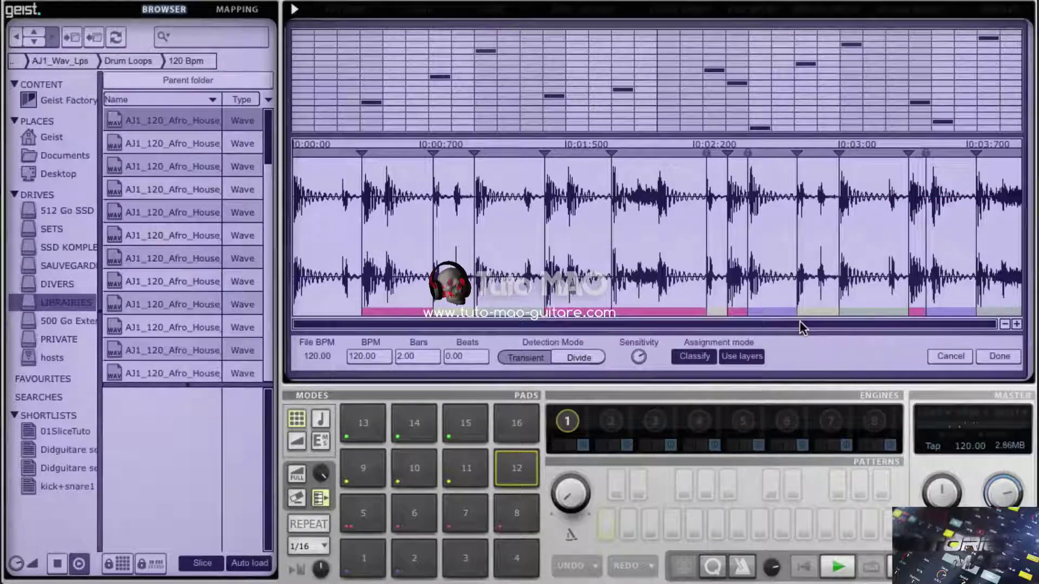
Set the loop's BPM to 140 and play it back
{"action": "left_click", "coordinate": [357, 357]}
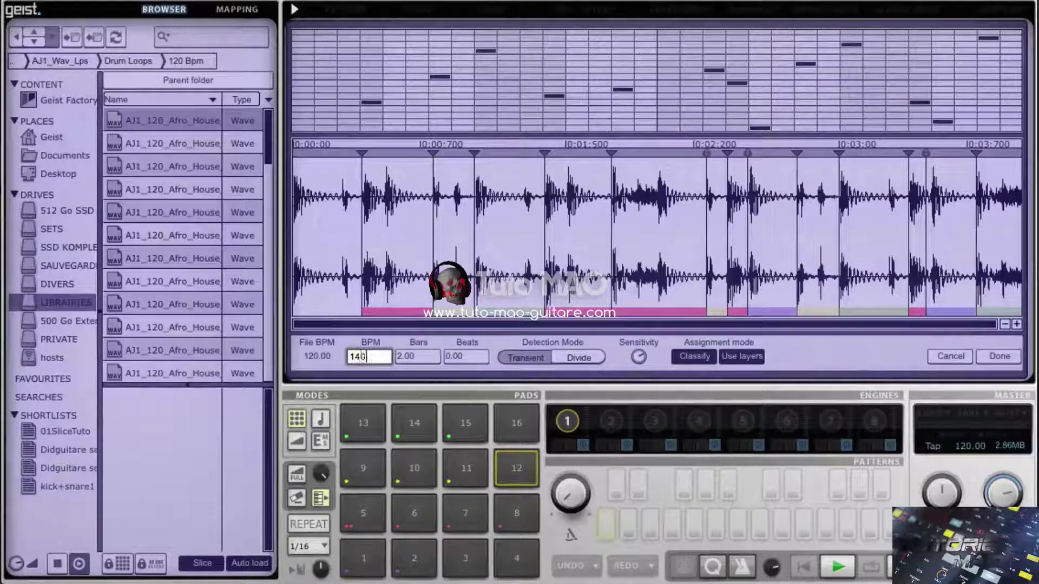
{"action": "key", "text": "Return"}
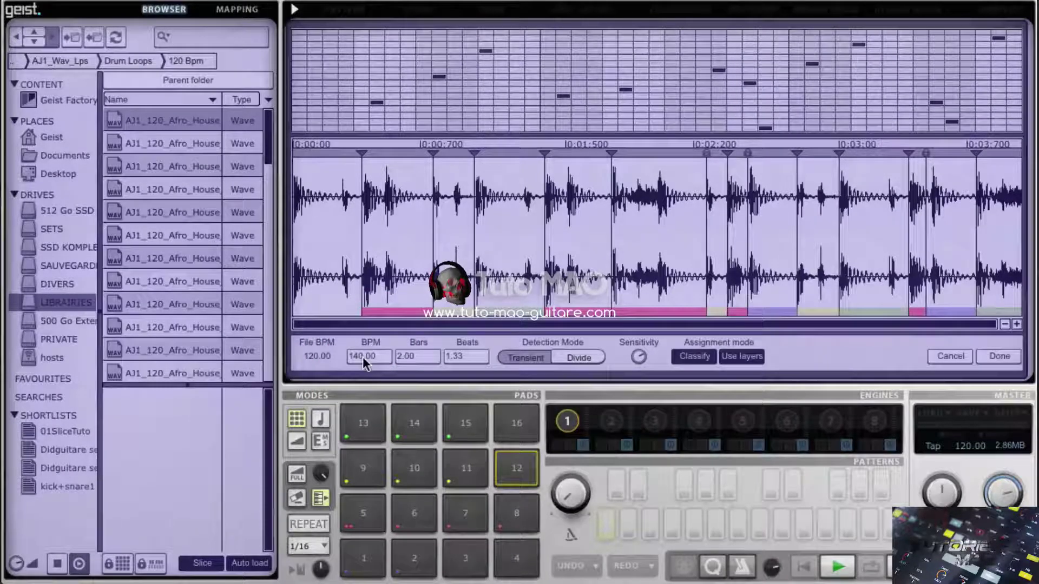
{"action": "left_click", "coordinate": [837, 567]}
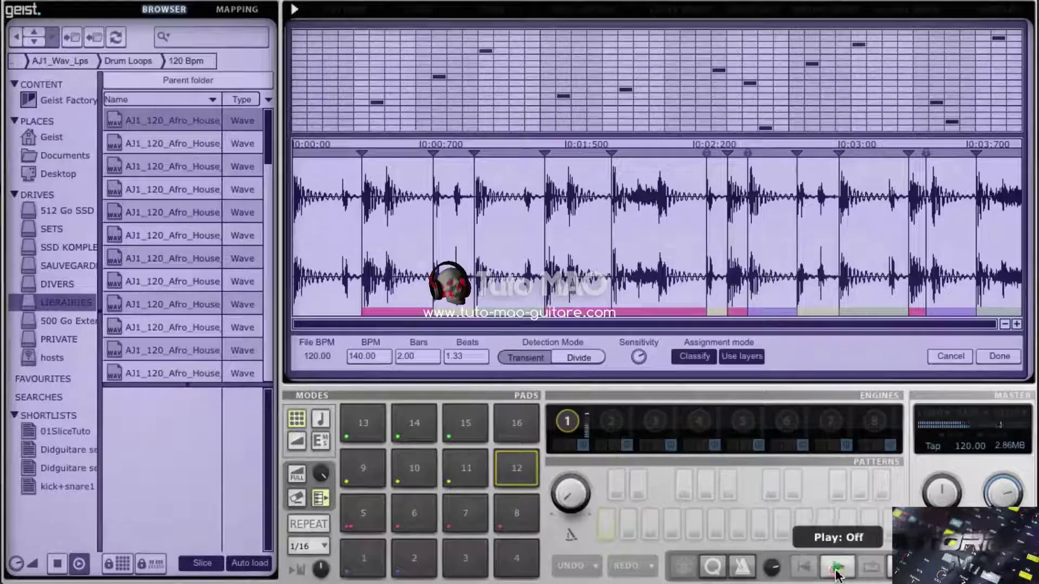
Set the loop's BPM to 120
{"action": "double_click", "coordinate": [354, 357]}
{"action": "type", "text": "120"}
{"action": "key", "text": "Return"}
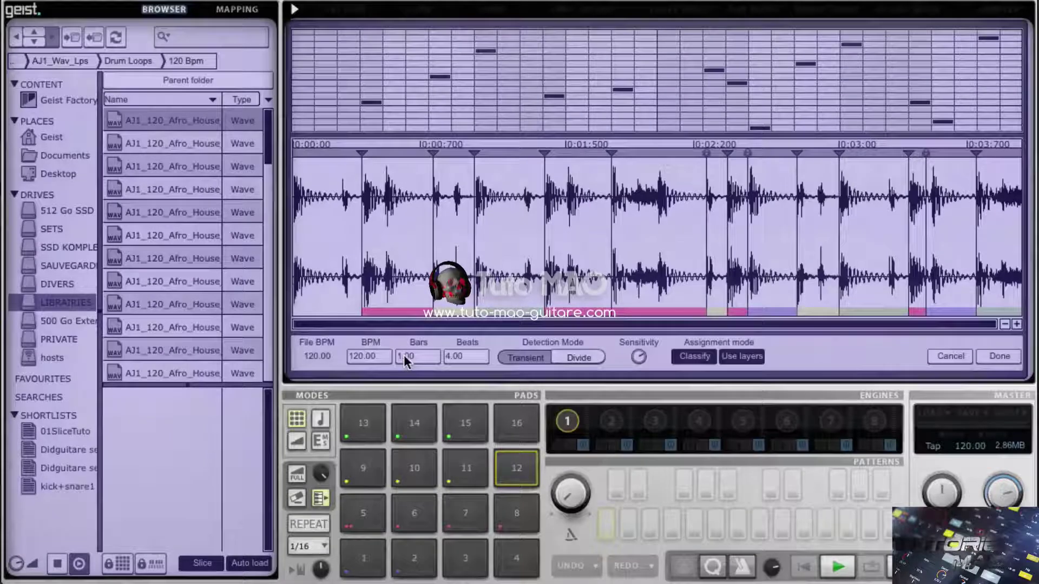
Set the loop length to 2 bars and play it back
{"action": "double_click", "coordinate": [404, 355]}
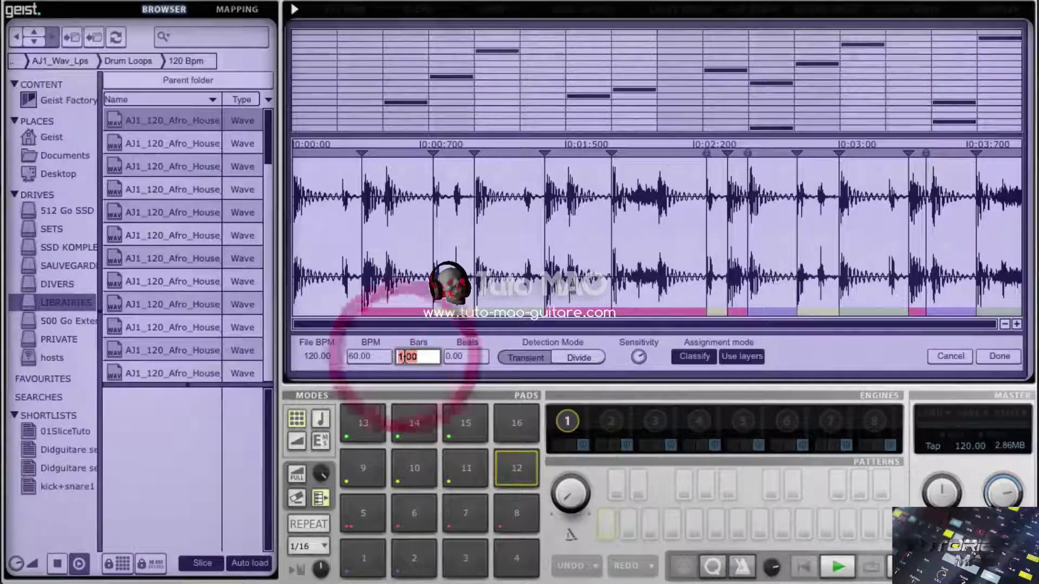
{"action": "type", "text": "2"}
{"action": "key", "text": "Return"}
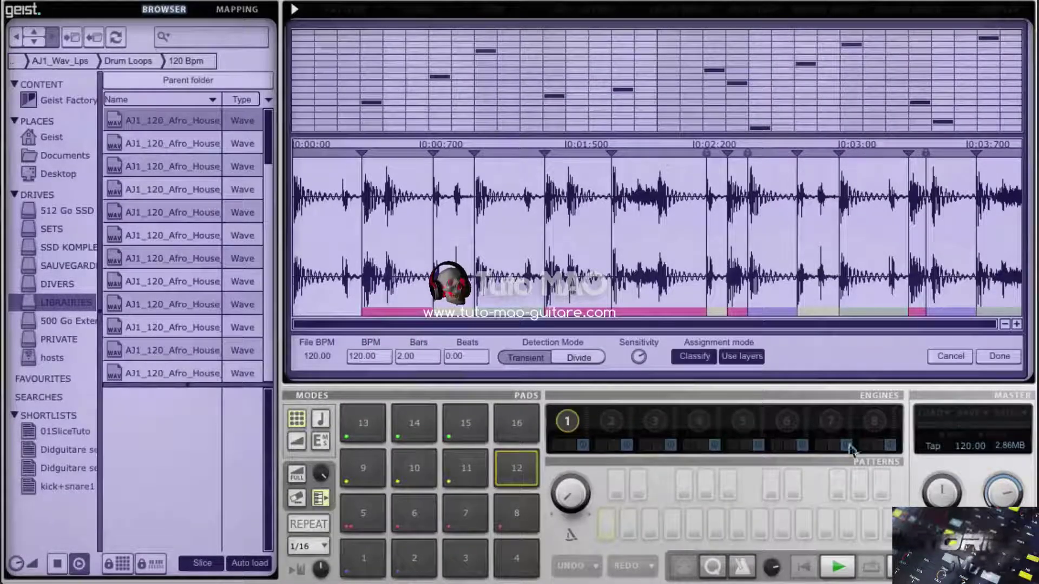
{"action": "left_click", "coordinate": [837, 566]}
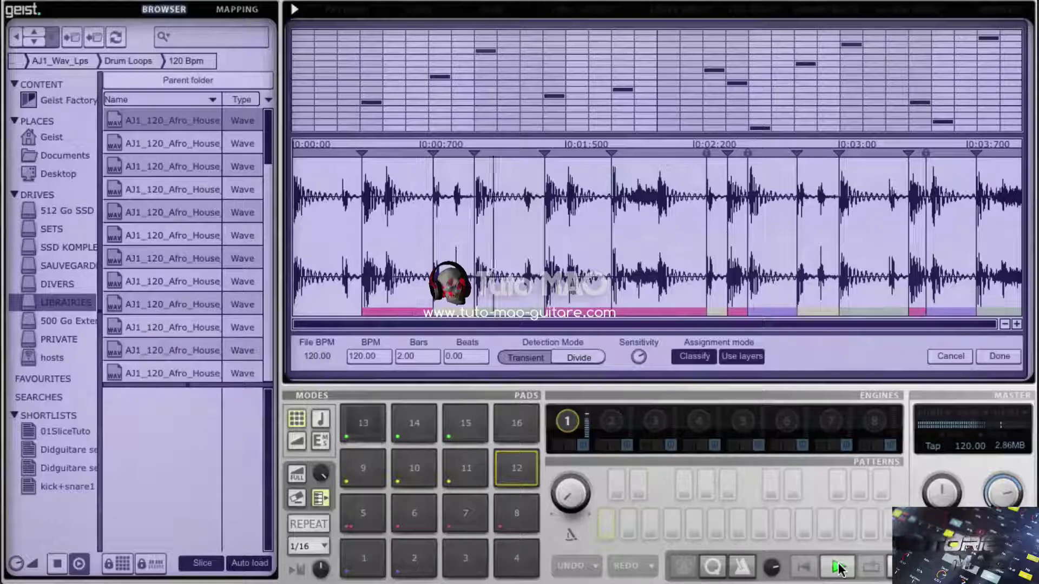
Stop the loop's playback and set its length to 1 bar
{"action": "left_click", "coordinate": [839, 567]}
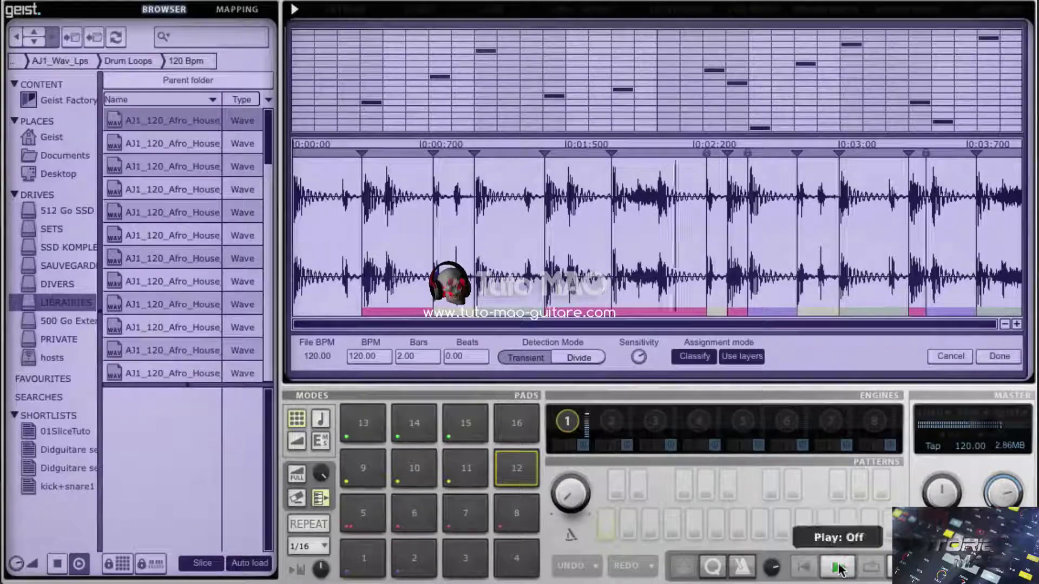
{"action": "left_click", "coordinate": [405, 354]}
{"action": "key", "text": "Return"}
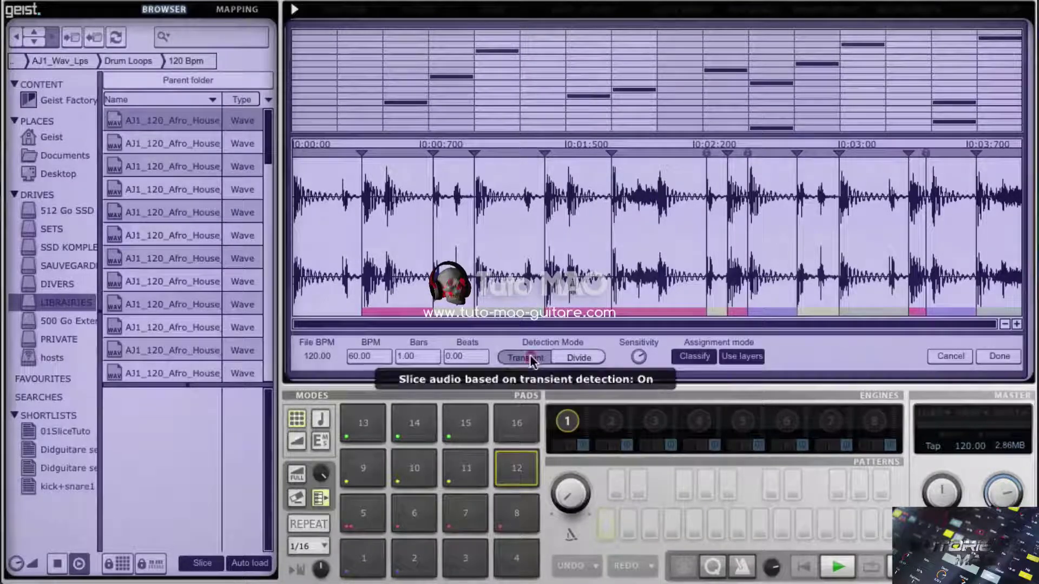
Slice the loop by equal divisions instead of transients and audition its first several slices
{"action": "left_click", "coordinate": [572, 357]}
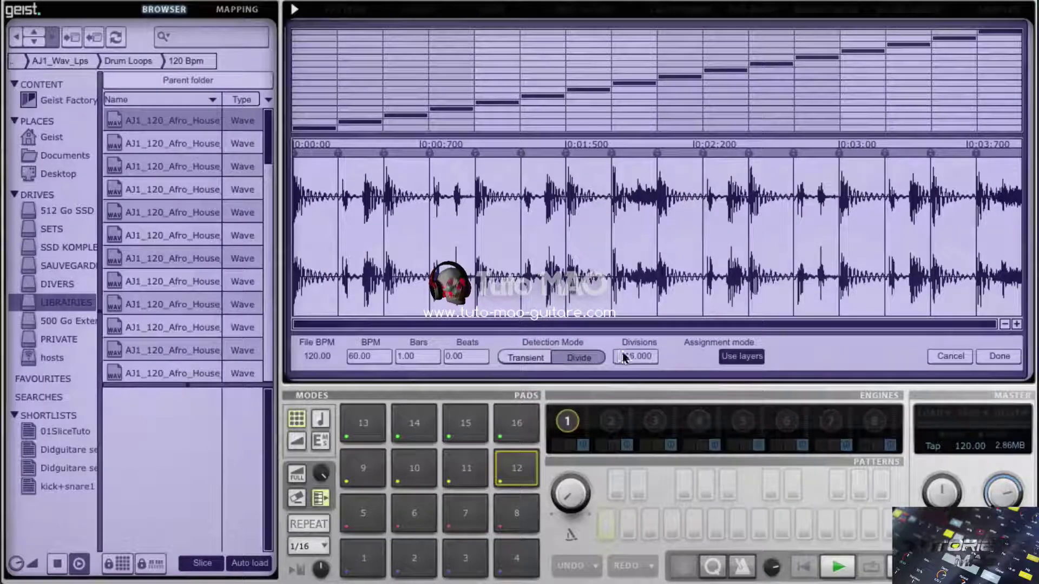
{"action": "left_click", "coordinate": [315, 172]}
{"action": "left_click", "coordinate": [352, 176]}
{"action": "left_click", "coordinate": [413, 179]}
{"action": "left_click", "coordinate": [464, 179]}
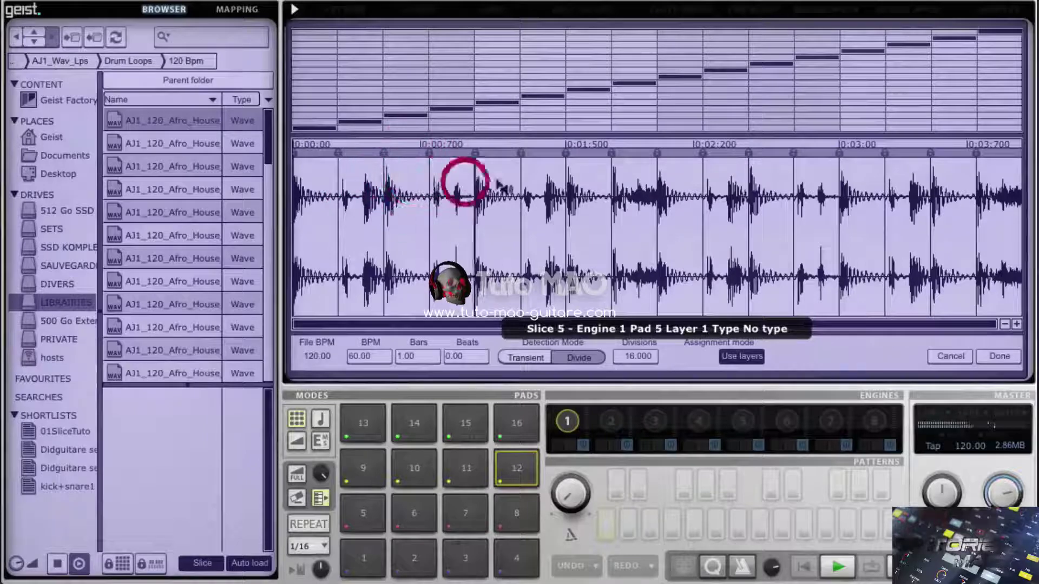
{"action": "left_click", "coordinate": [496, 174]}
{"action": "left_click", "coordinate": [544, 172]}
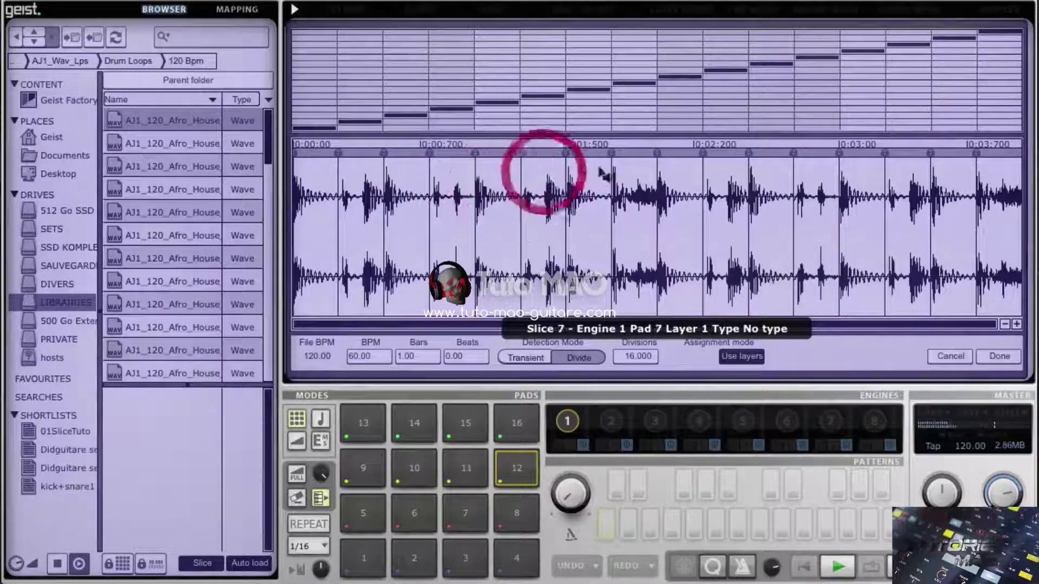
Set the number of divisions to 8 and audition the resulting slices in order
{"action": "left_click", "coordinate": [627, 357]}
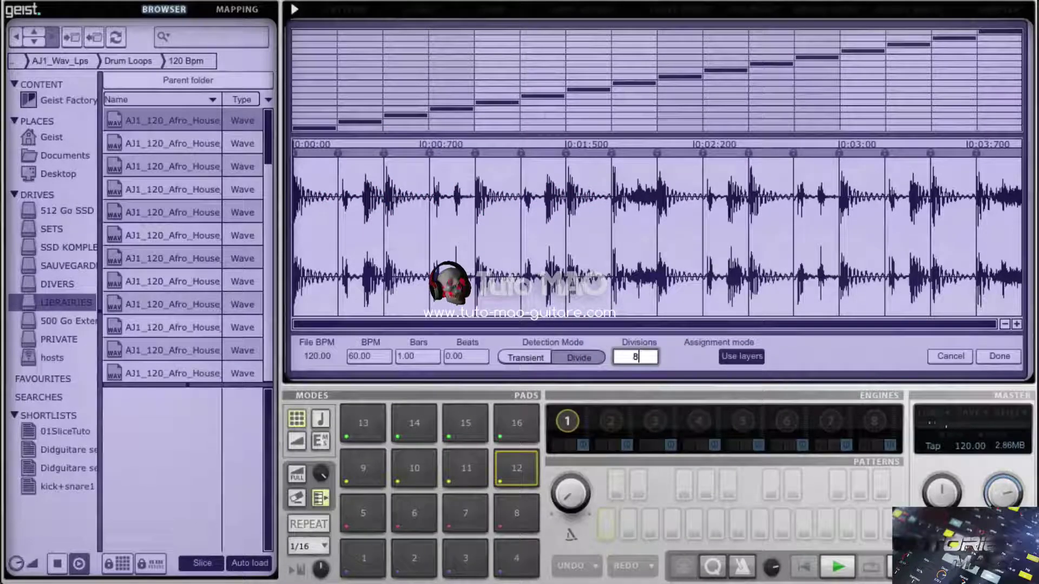
{"action": "type", "text": "8"}
{"action": "key", "text": "Return"}
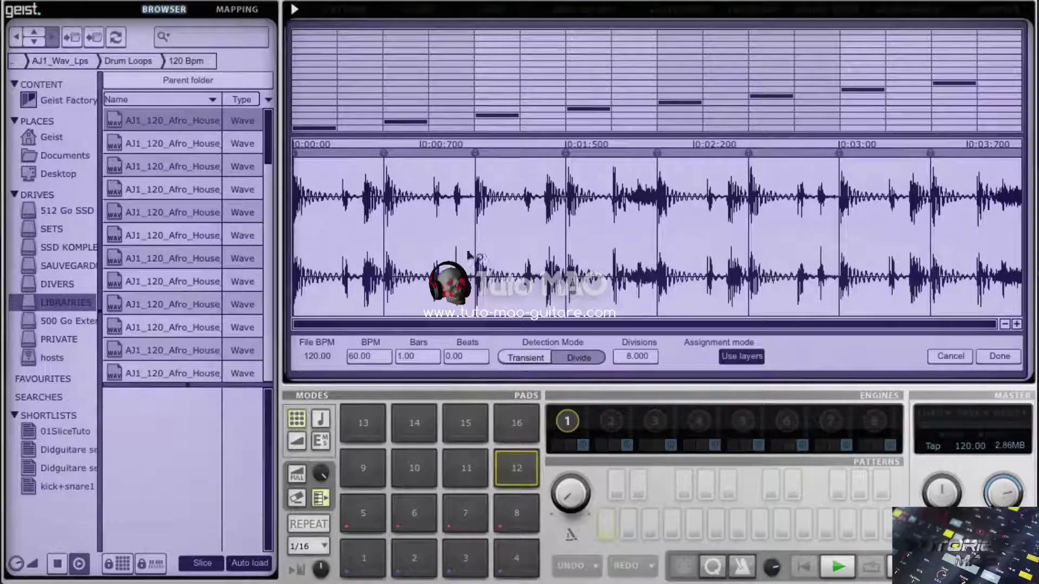
{"action": "left_click", "coordinate": [333, 177]}
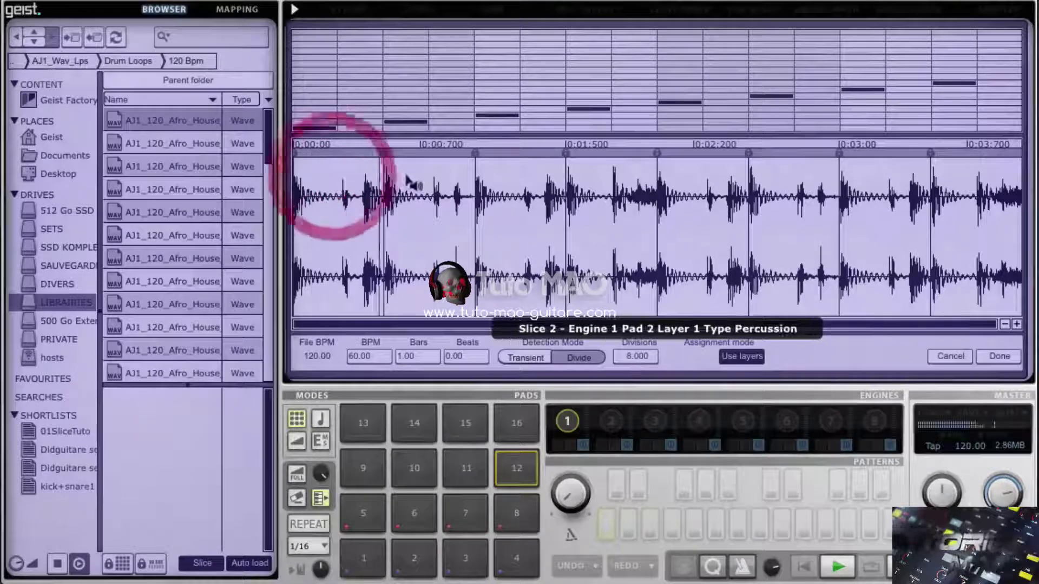
{"action": "left_click", "coordinate": [417, 173]}
{"action": "left_click", "coordinate": [518, 172]}
{"action": "left_click", "coordinate": [594, 171]}
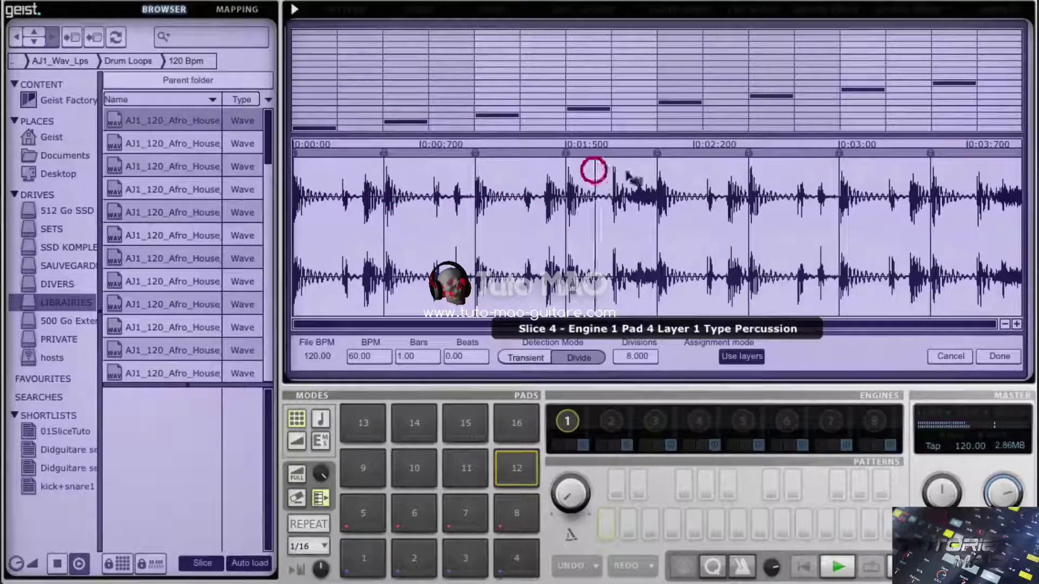
{"action": "left_click", "coordinate": [701, 167]}
{"action": "left_click", "coordinate": [800, 170]}
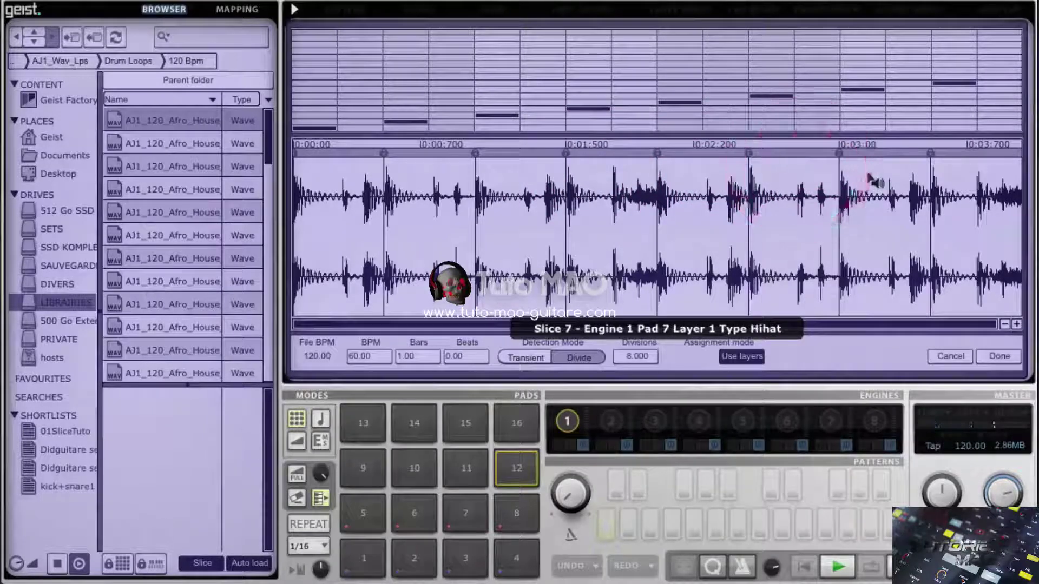
{"action": "left_click", "coordinate": [869, 165]}
{"action": "left_click", "coordinate": [964, 169]}
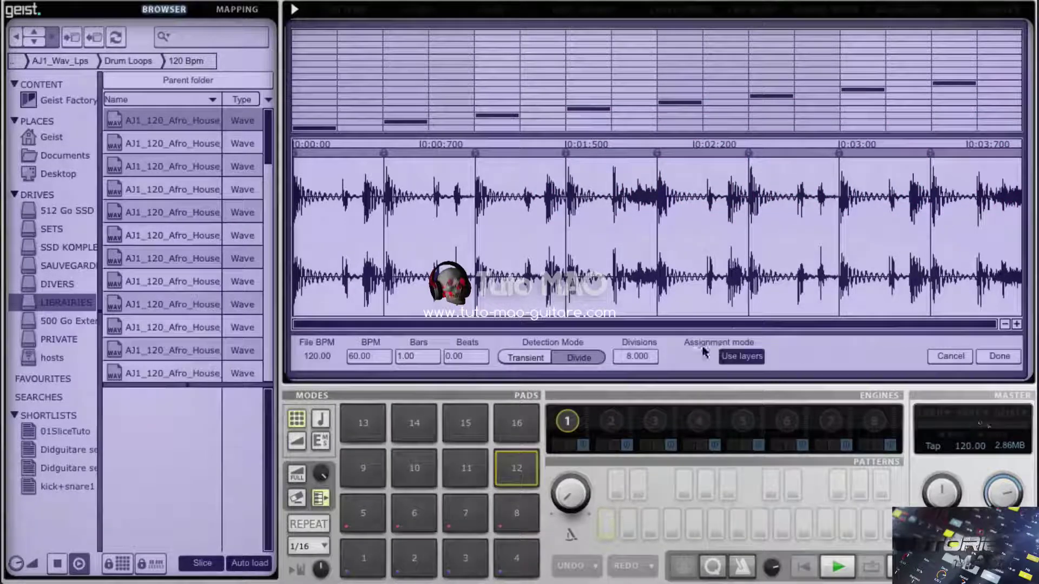
Return the loop to transient detection and turn the use of multiple layers per pad off and back on
{"action": "left_click", "coordinate": [629, 356]}
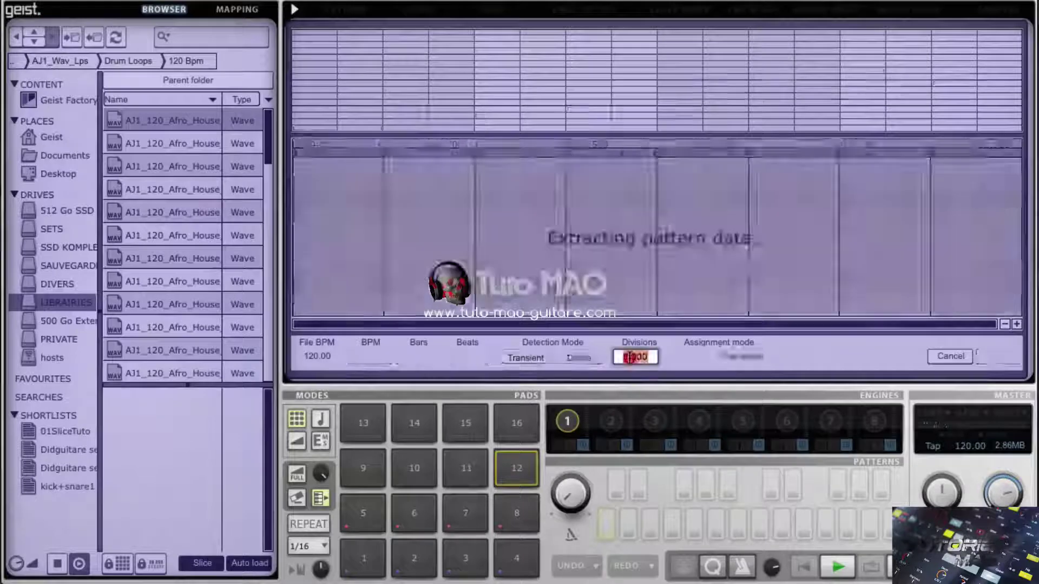
{"action": "left_click", "coordinate": [525, 357]}
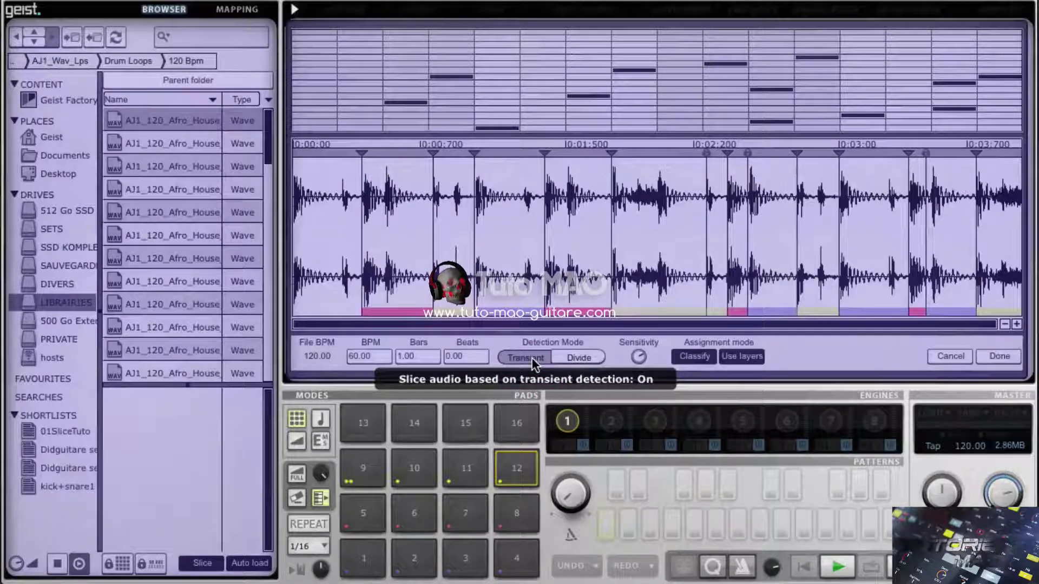
{"action": "left_click", "coordinate": [735, 355]}
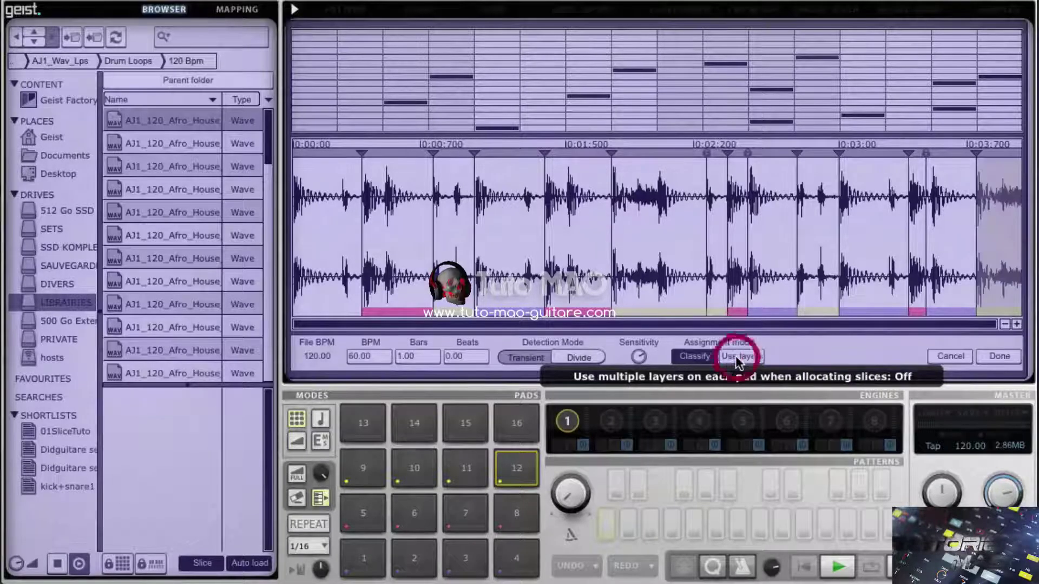
{"action": "left_click", "coordinate": [735, 356]}
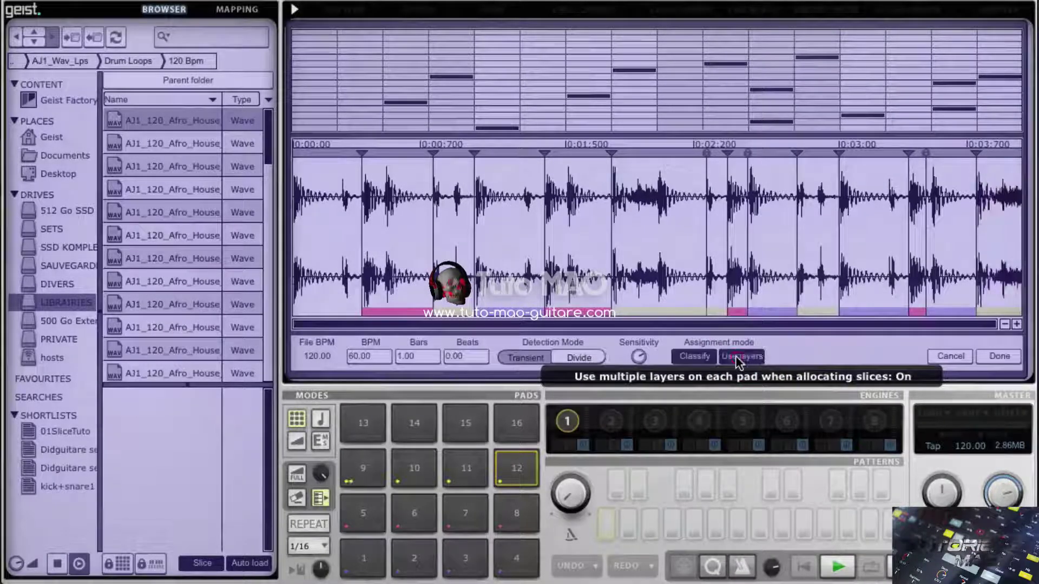
{"action": "left_click", "coordinate": [700, 355]}
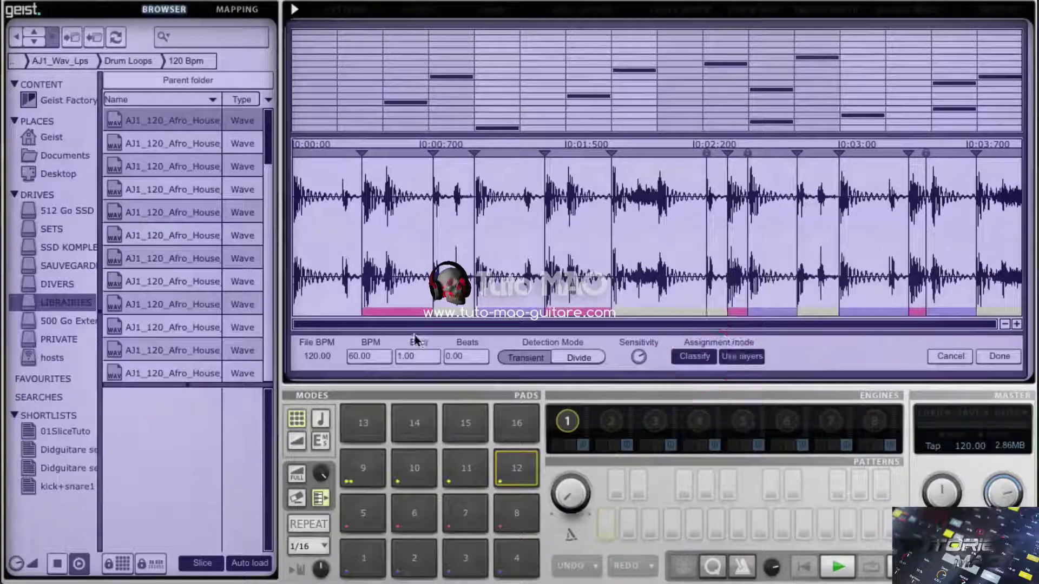
Check the drum type assigned to the second, third and fourth slices and audition them
{"action": "right_click", "coordinate": [405, 310]}
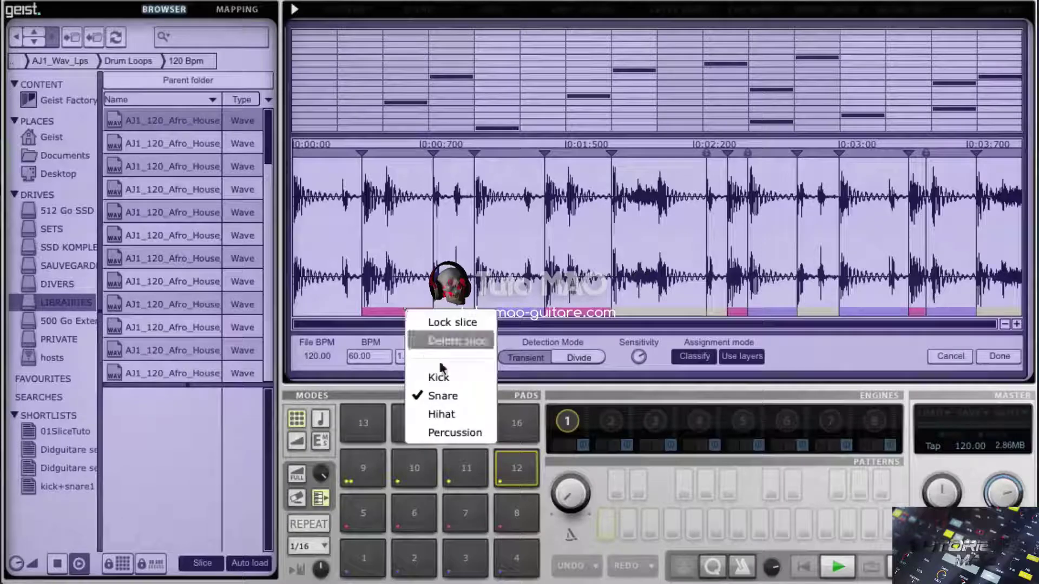
{"action": "left_click", "coordinate": [373, 175]}
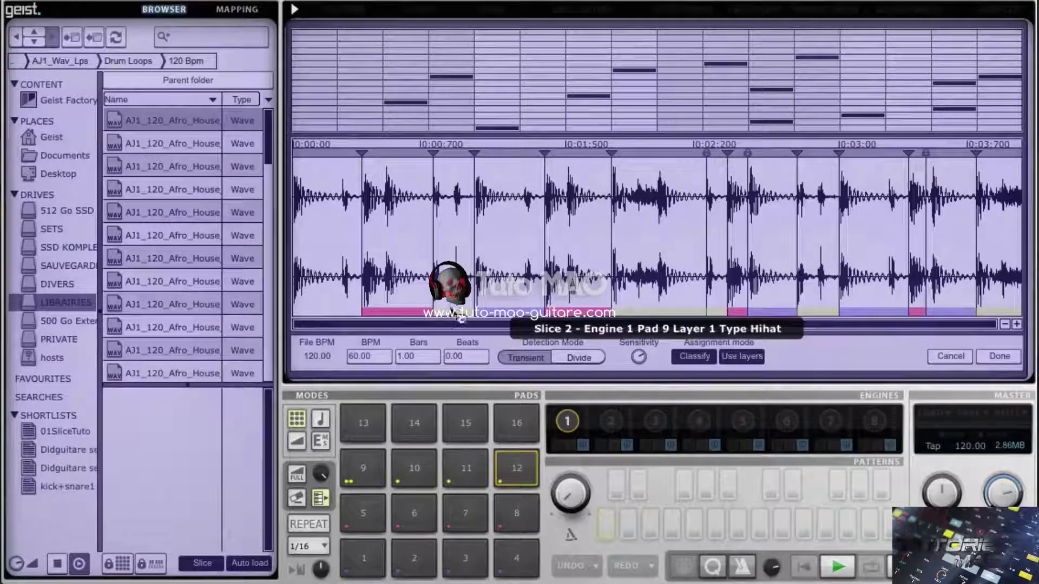
{"action": "right_click", "coordinate": [453, 314]}
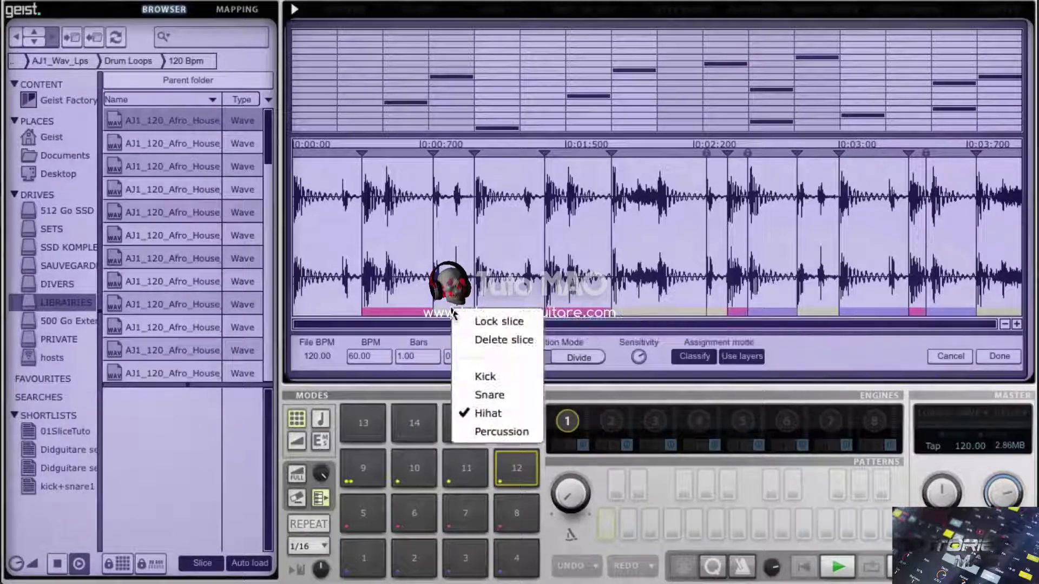
{"action": "left_click", "coordinate": [444, 172]}
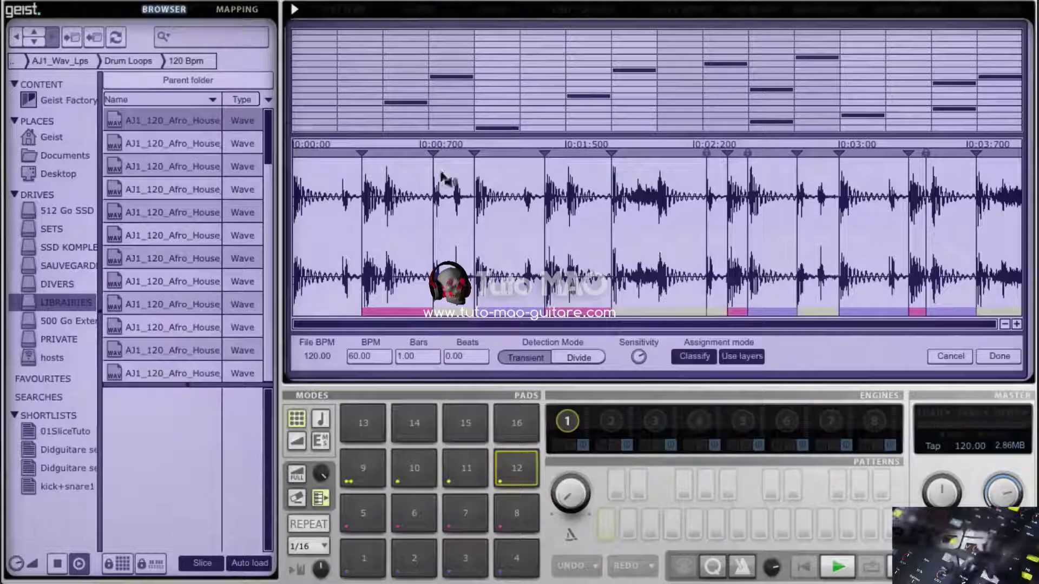
{"action": "right_click", "coordinate": [493, 316]}
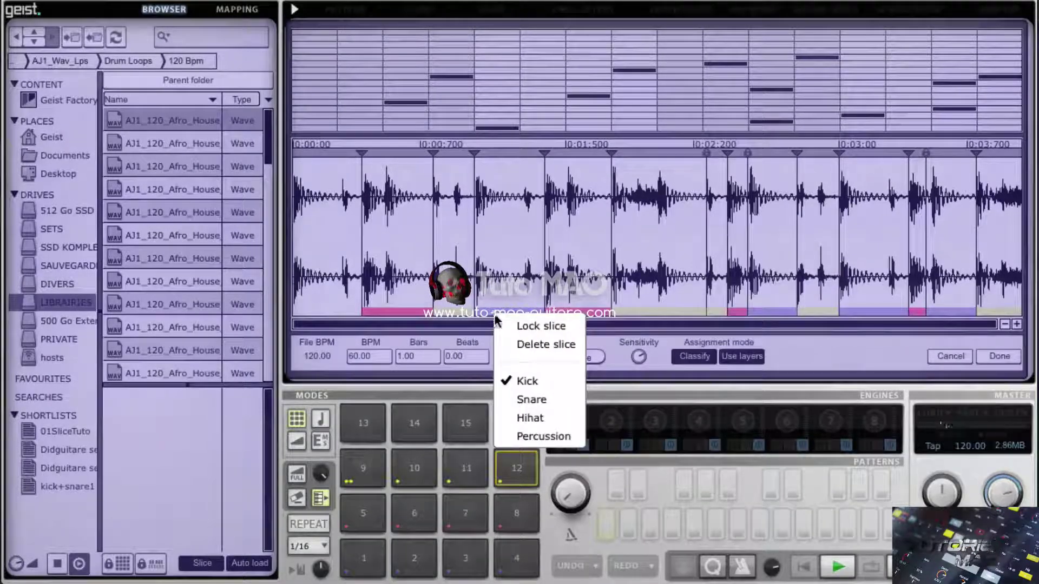
{"action": "left_click", "coordinate": [494, 180]}
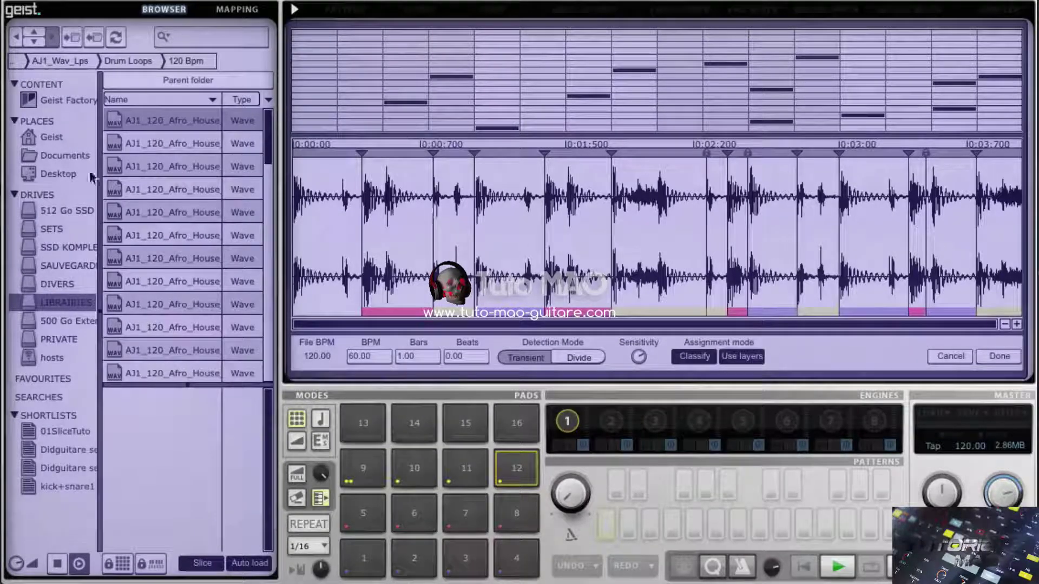
Open the Dubstep folder within the Geist Factory loops
{"action": "left_click", "coordinate": [56, 104]}
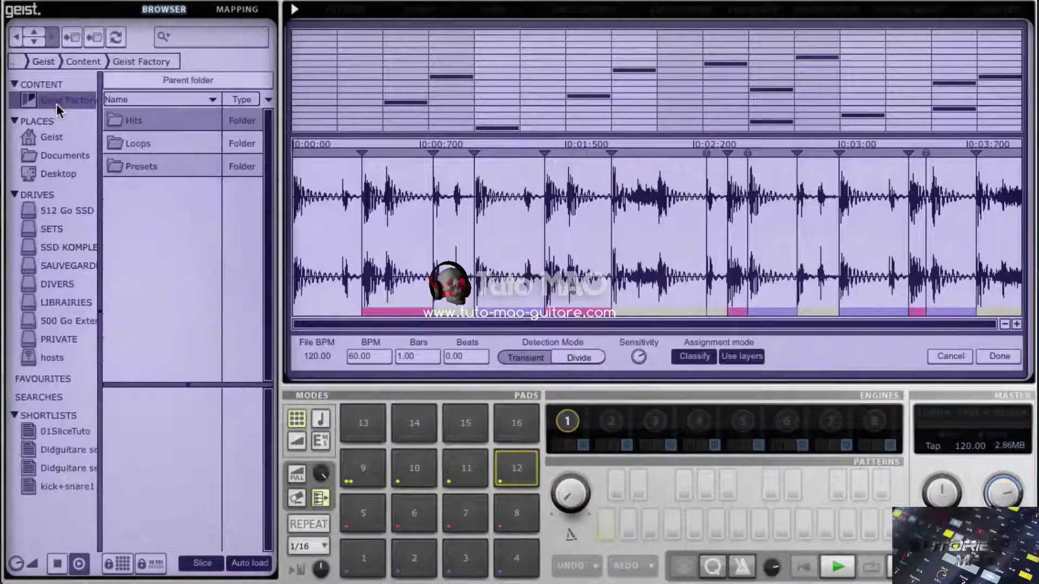
{"action": "double_click", "coordinate": [131, 141]}
{"action": "double_click", "coordinate": [162, 169]}
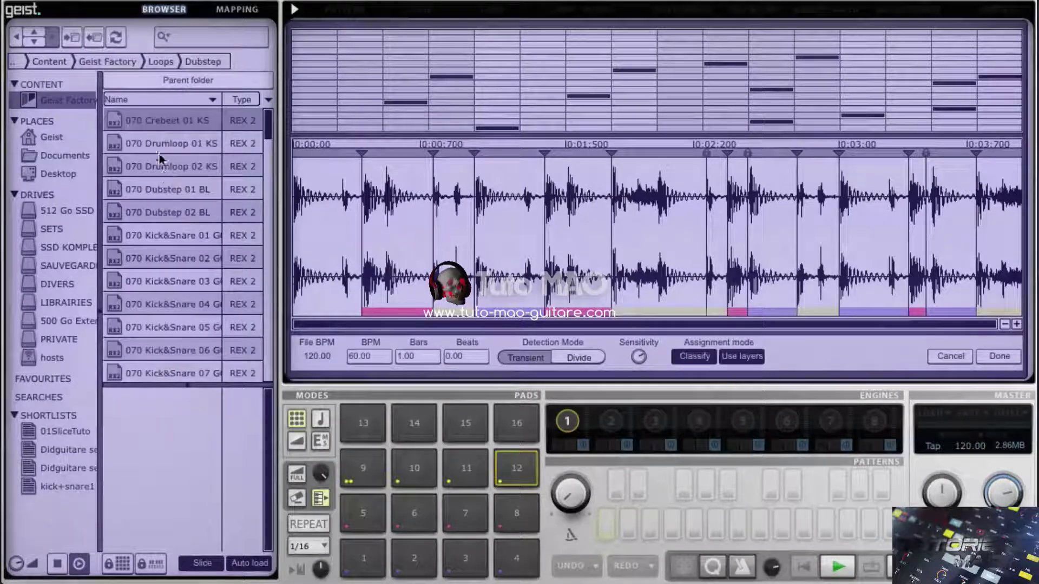
Load the Dubstep loops into the slicer one after another, from 070 Crebeet 01 KS through 070 Kick&Snare 01
{"action": "double_click", "coordinate": [161, 121]}
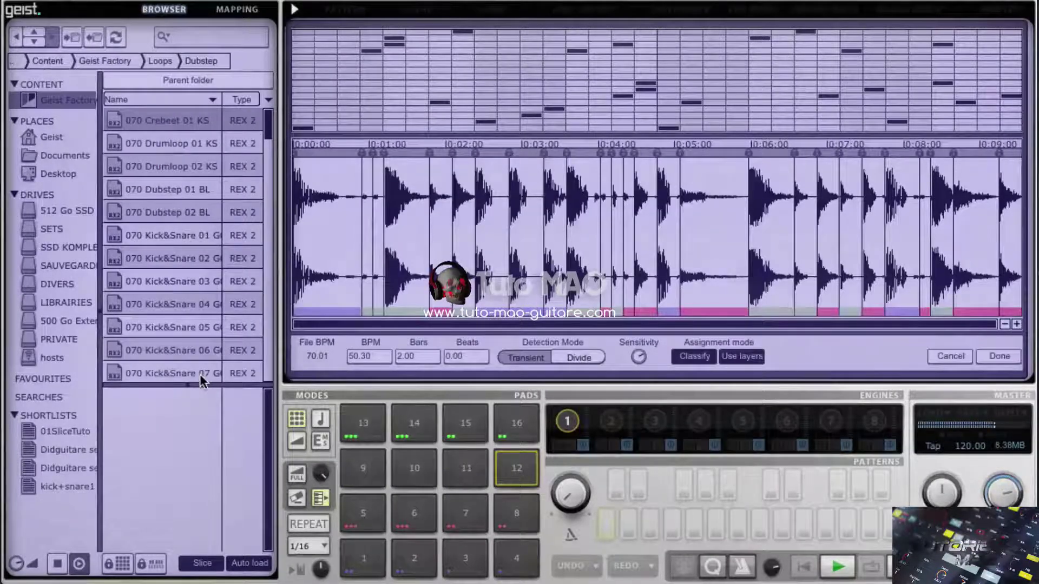
{"action": "double_click", "coordinate": [158, 144]}
{"action": "double_click", "coordinate": [161, 167]}
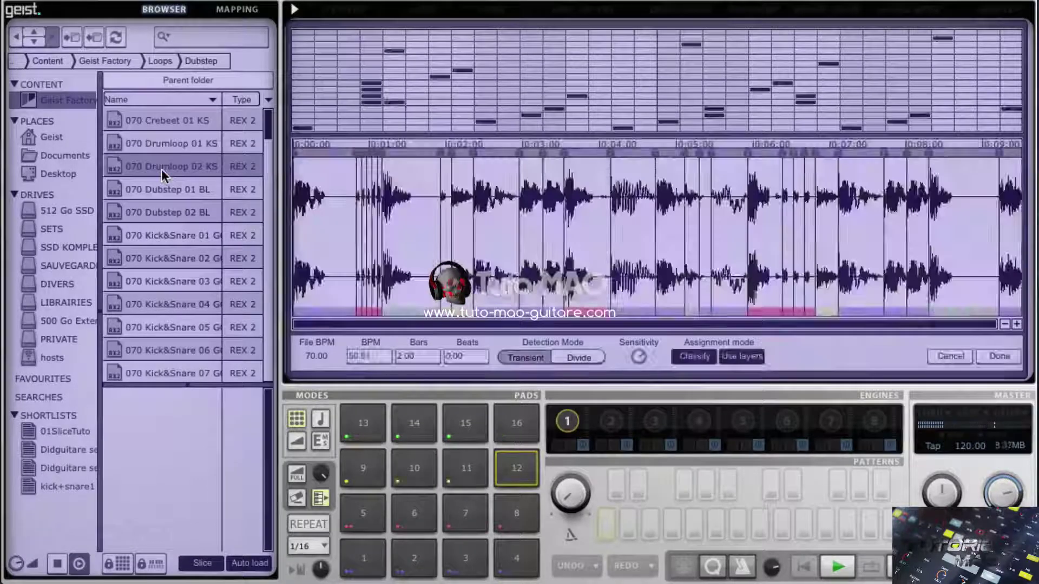
{"action": "double_click", "coordinate": [157, 190]}
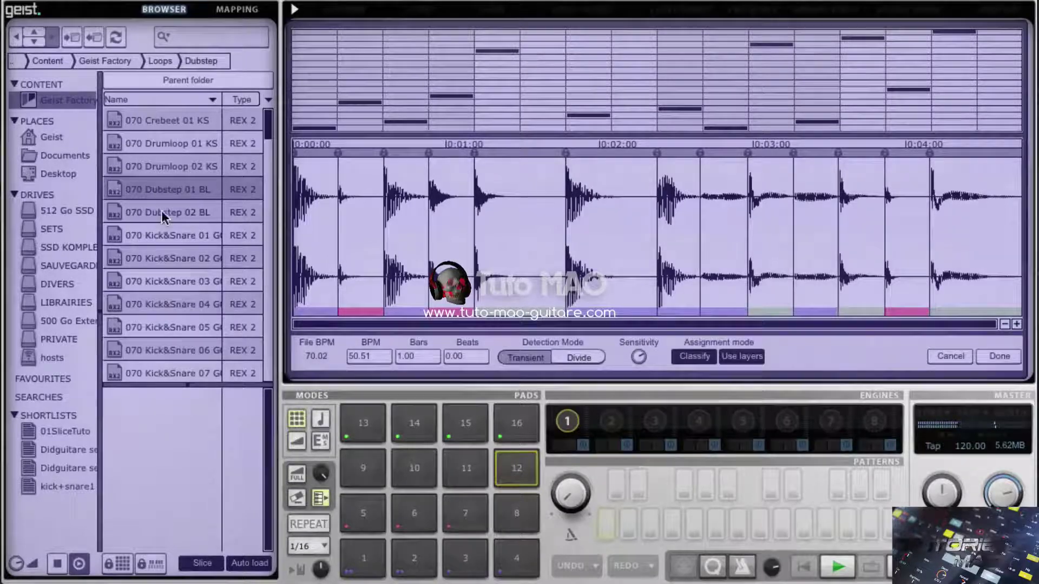
{"action": "double_click", "coordinate": [162, 212]}
{"action": "left_click", "coordinate": [163, 238]}
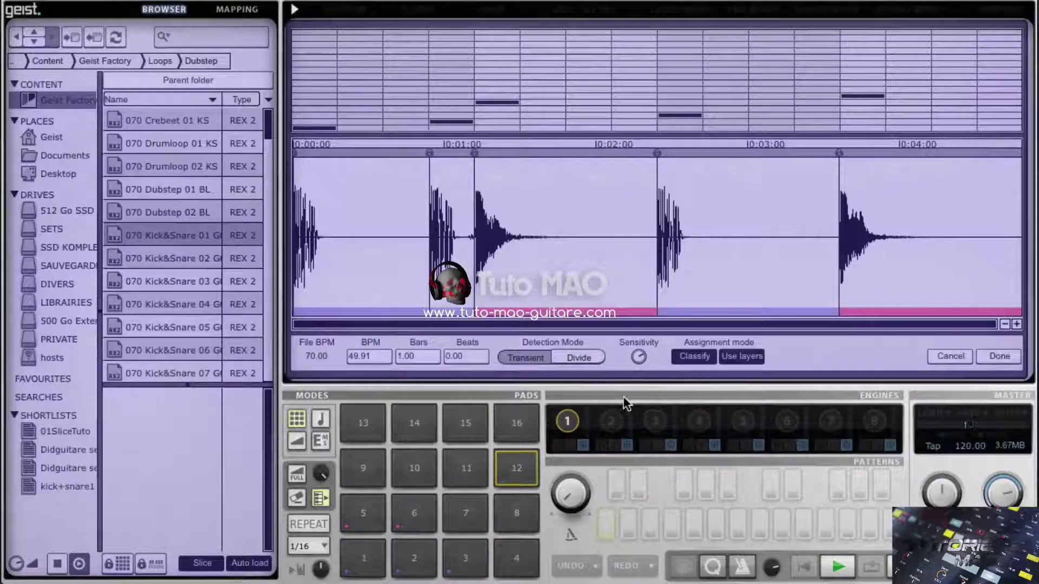
Audition the slices of the 070 Kick&Snare 01 loop and check the drum types assigned to them
{"action": "left_click", "coordinate": [310, 184]}
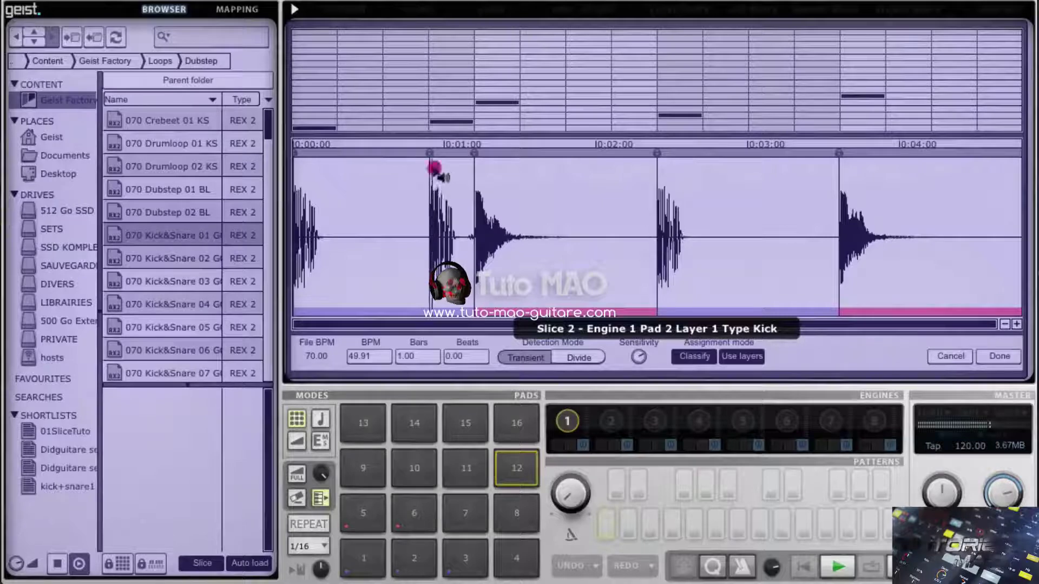
{"action": "right_click", "coordinate": [357, 313]}
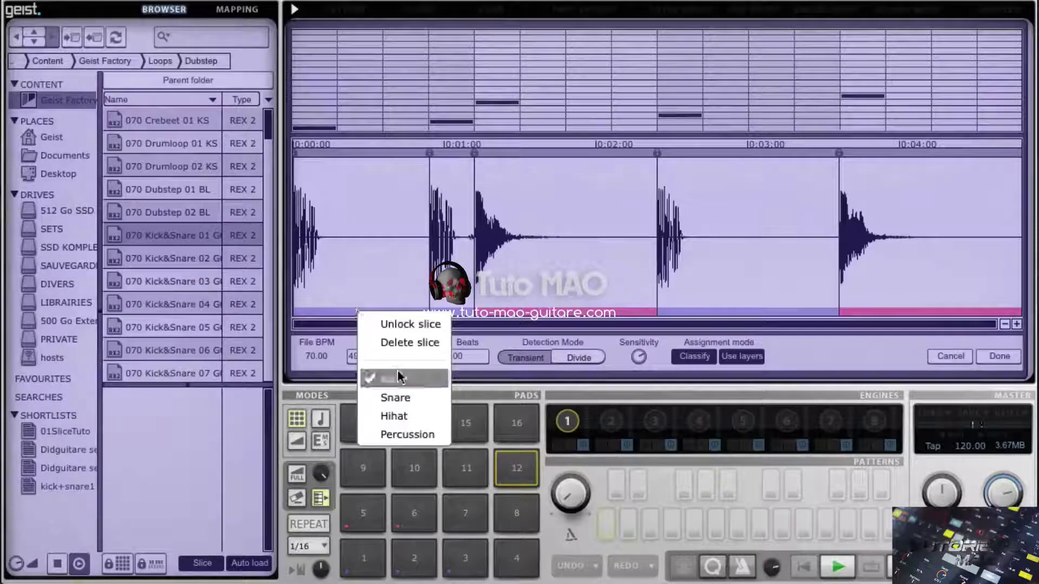
{"action": "left_click", "coordinate": [510, 184]}
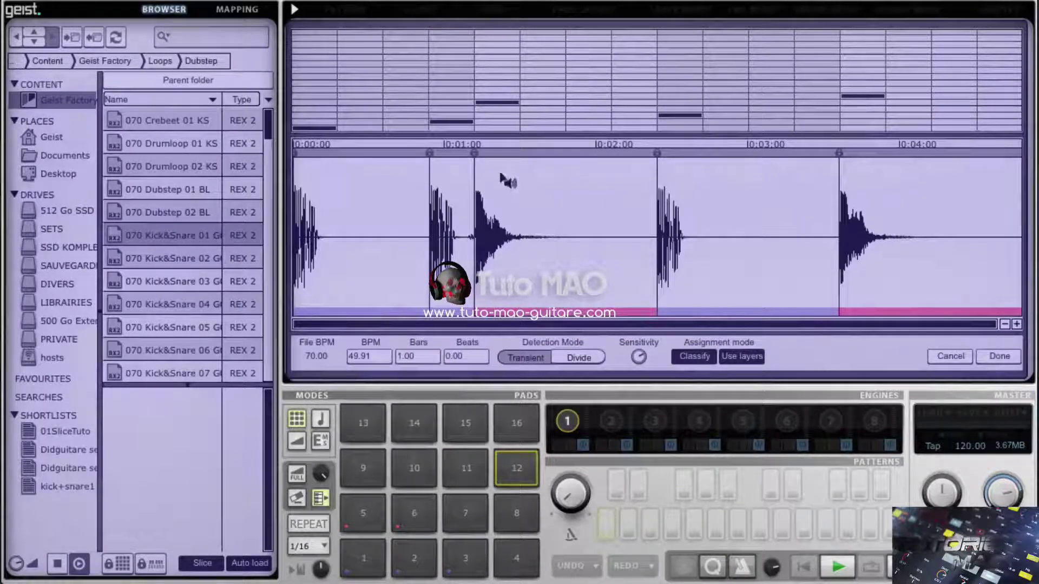
{"action": "left_click", "coordinate": [519, 320]}
{"action": "right_click", "coordinate": [523, 322]}
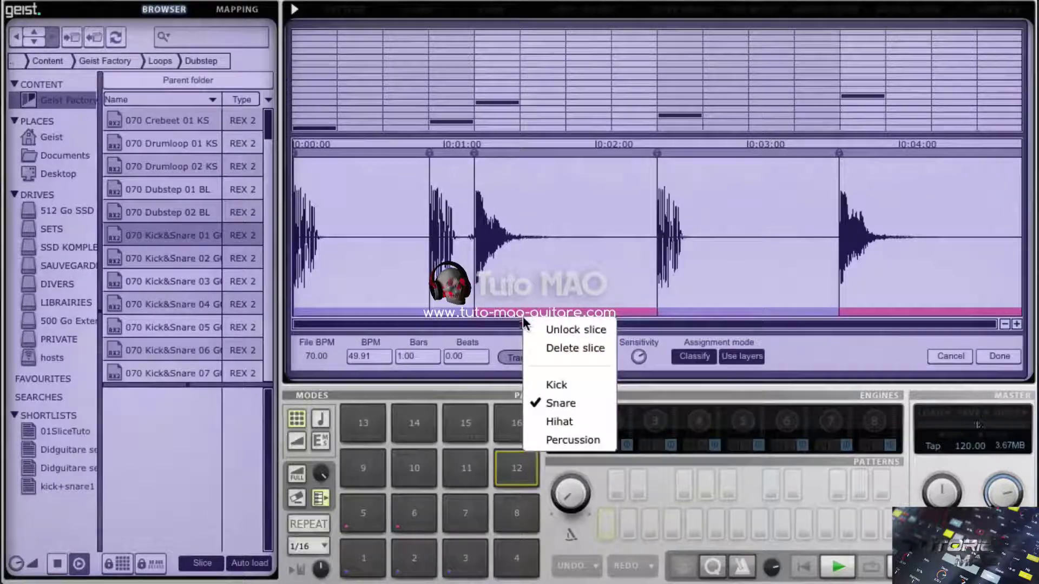
{"action": "left_click", "coordinate": [672, 175]}
{"action": "left_click", "coordinate": [673, 174]}
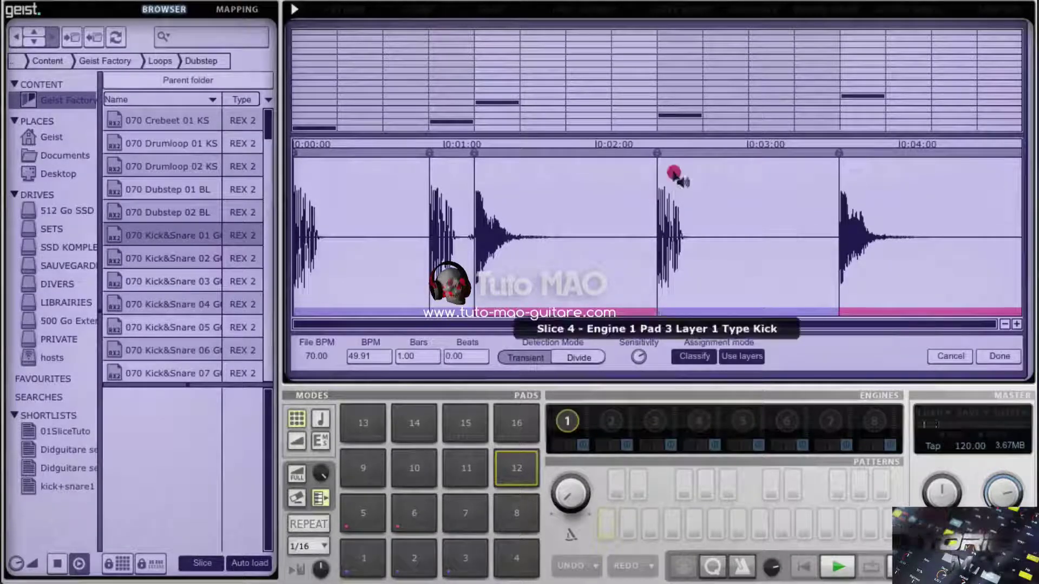
{"action": "right_click", "coordinate": [858, 311]}
{"action": "left_click", "coordinate": [865, 189]}
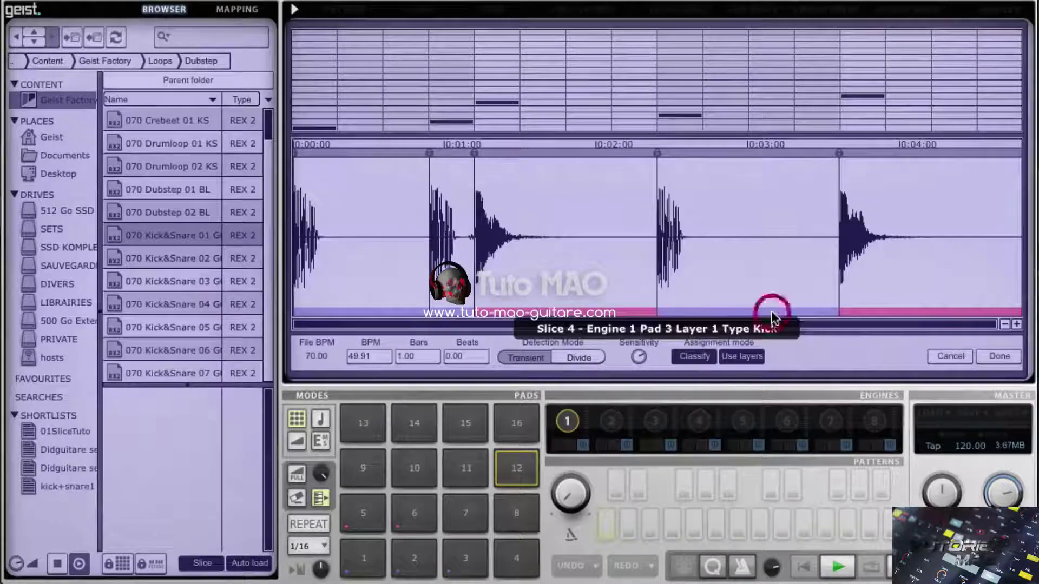
Reclassify the fourth slice as Percussion and switch it to Snare
{"action": "right_click", "coordinate": [757, 313]}
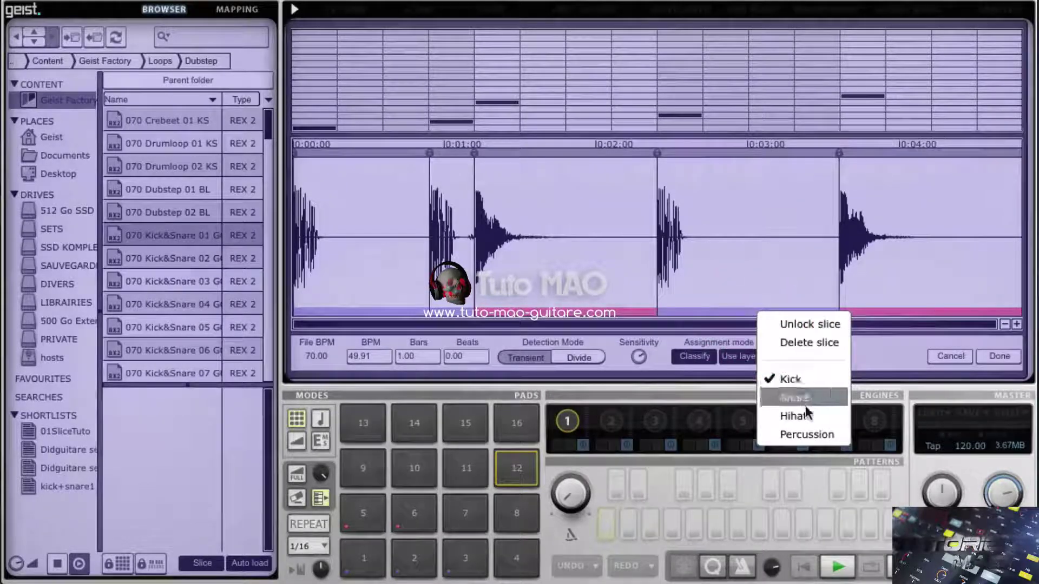
{"action": "left_click", "coordinate": [810, 431]}
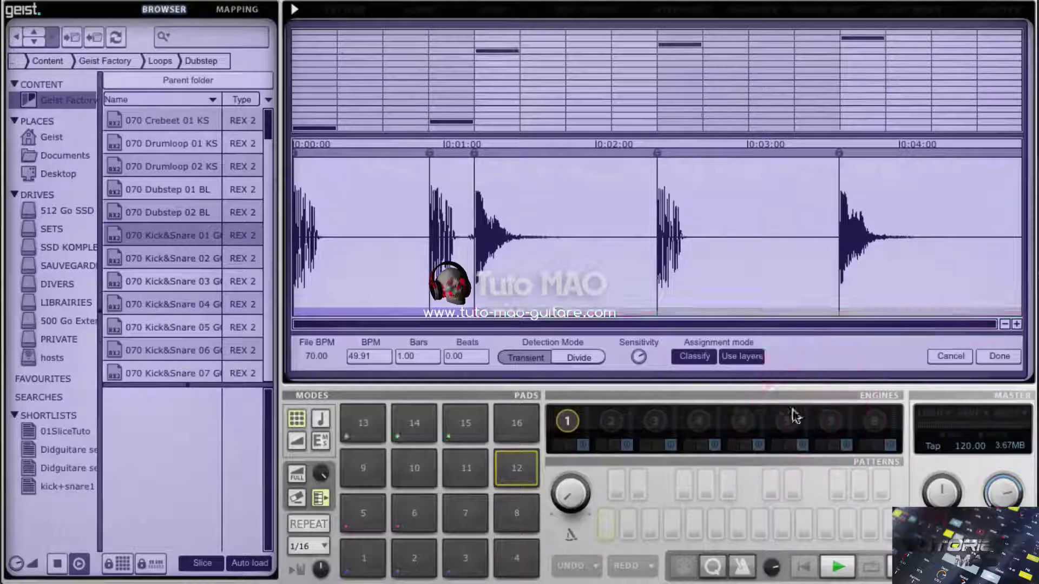
{"action": "right_click", "coordinate": [735, 313]}
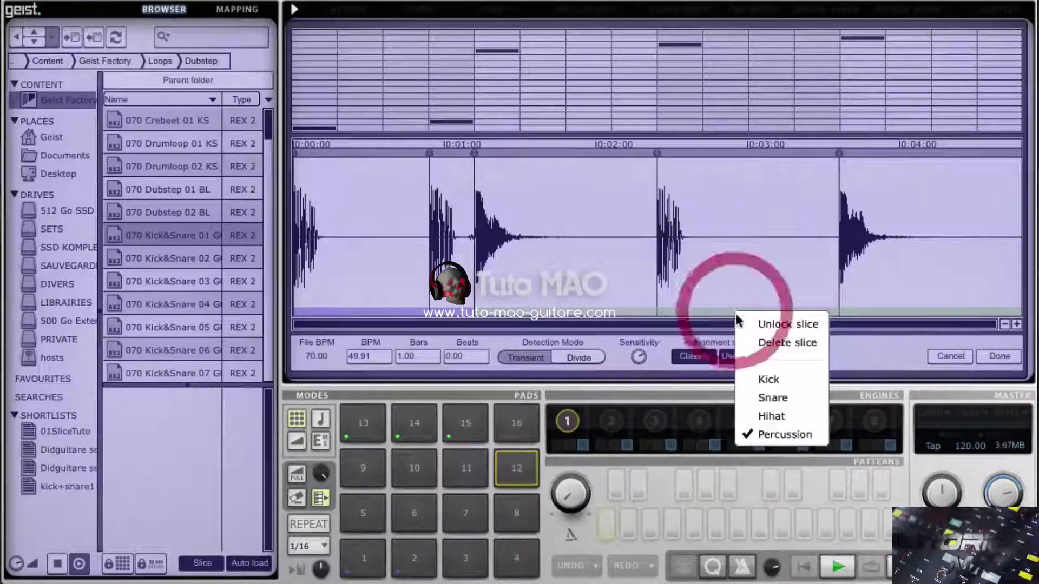
{"action": "left_click", "coordinate": [788, 397]}
Audition the first four slices in order and check the drum type of the third slice
{"action": "left_click", "coordinate": [356, 181]}
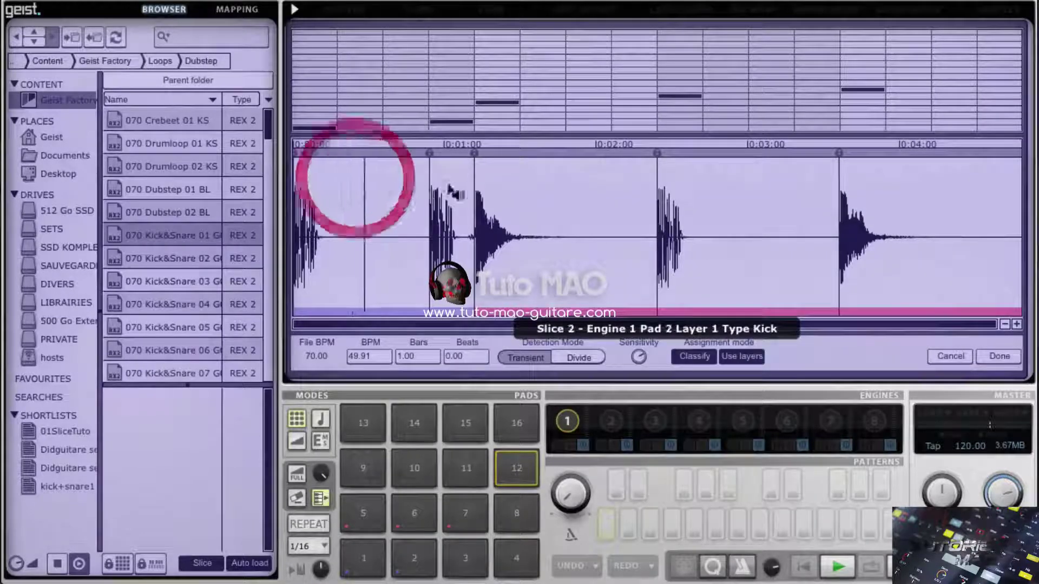
{"action": "left_click", "coordinate": [441, 179]}
{"action": "left_click", "coordinate": [487, 169]}
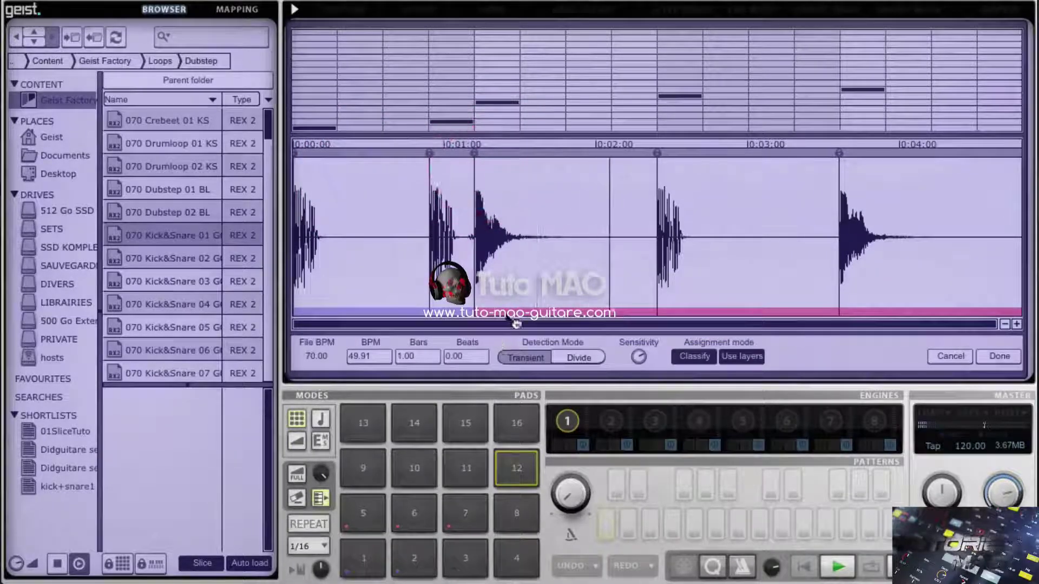
{"action": "right_click", "coordinate": [505, 314]}
{"action": "left_click", "coordinate": [678, 177]}
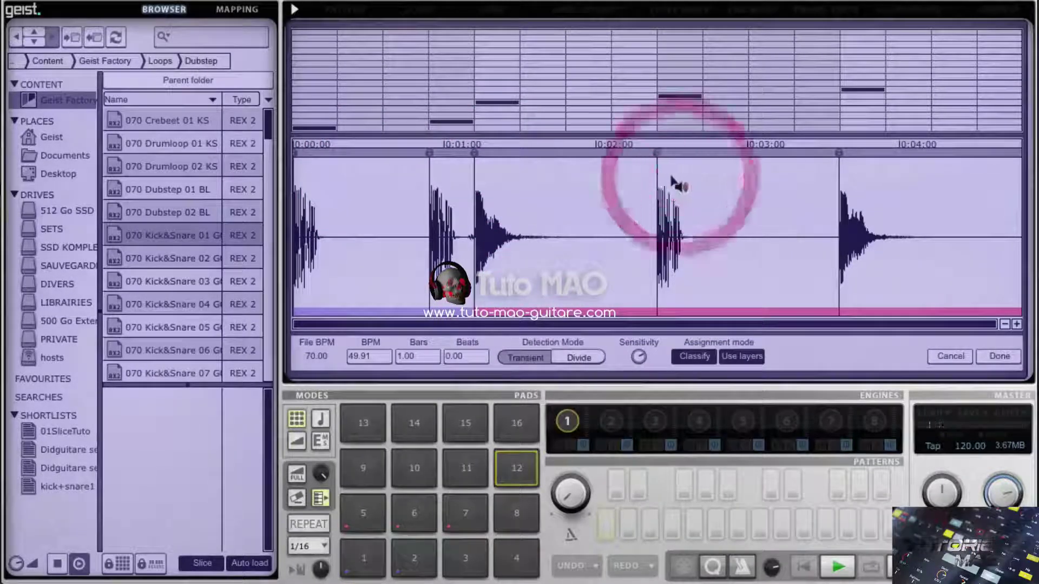
Set the fourth slice's drum type back to Kick and audition the last two slices
{"action": "left_click", "coordinate": [704, 320]}
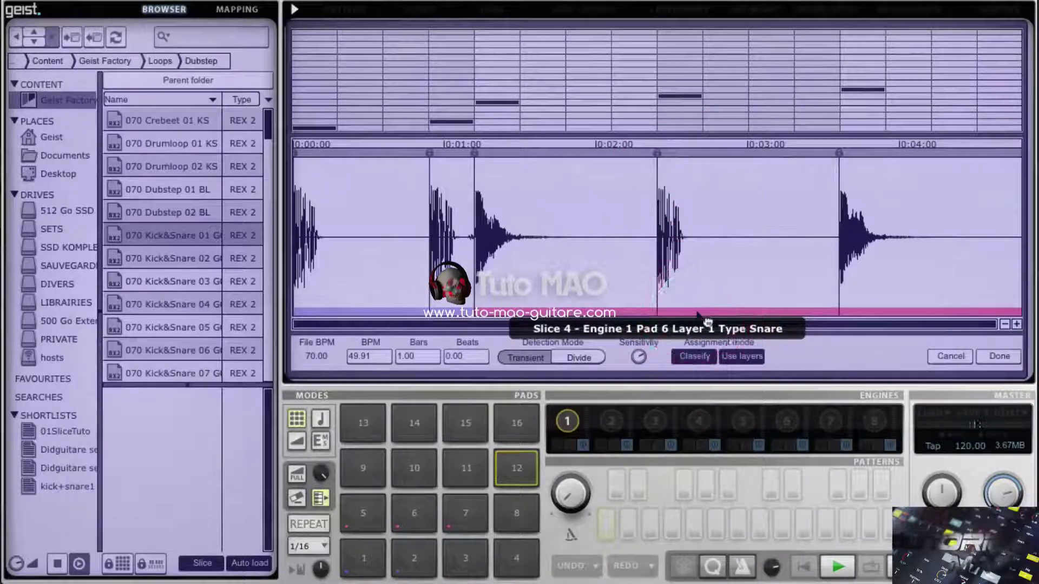
{"action": "right_click", "coordinate": [703, 321]}
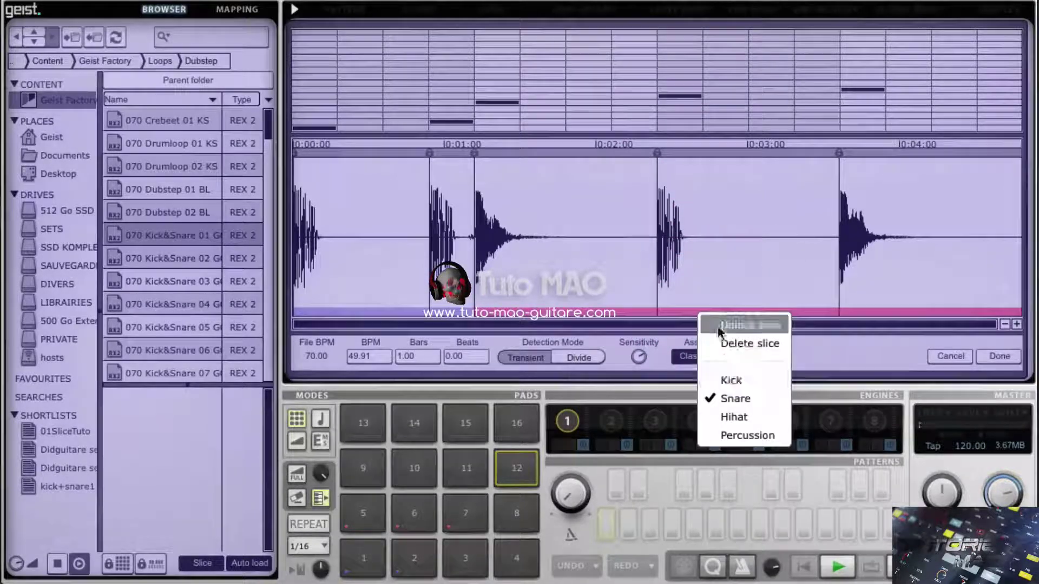
{"action": "left_click", "coordinate": [742, 379]}
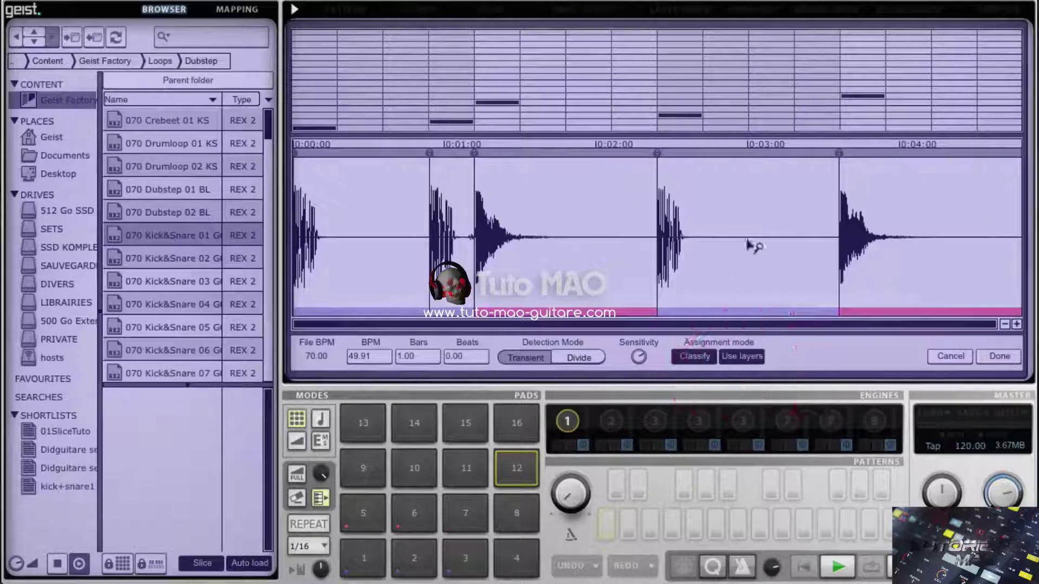
{"action": "left_click", "coordinate": [685, 187]}
{"action": "left_click", "coordinate": [867, 178]}
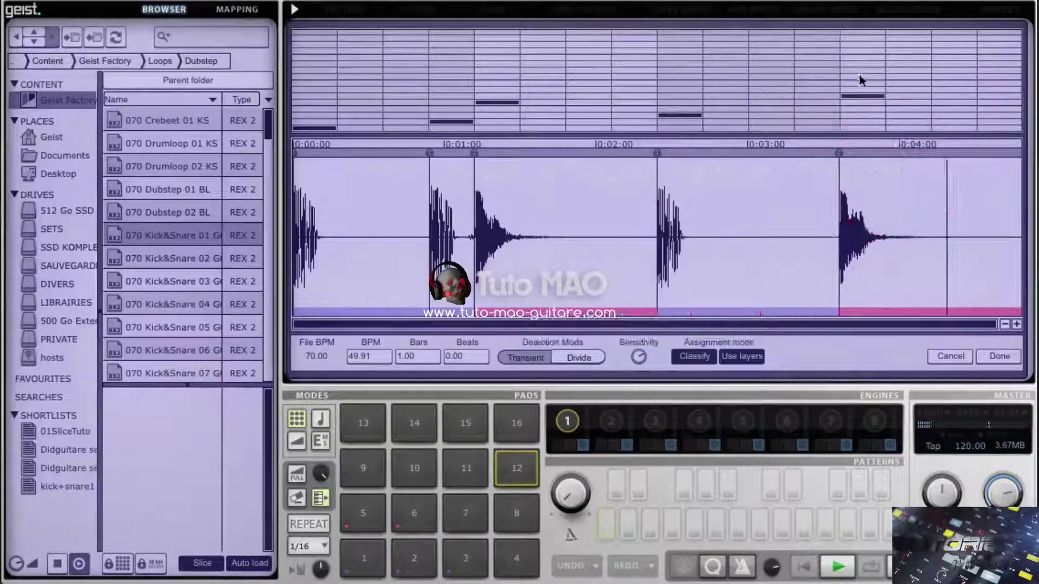
Turn off the use of multiple layers per pad and briefly run the transport playback
{"action": "left_click", "coordinate": [743, 356]}
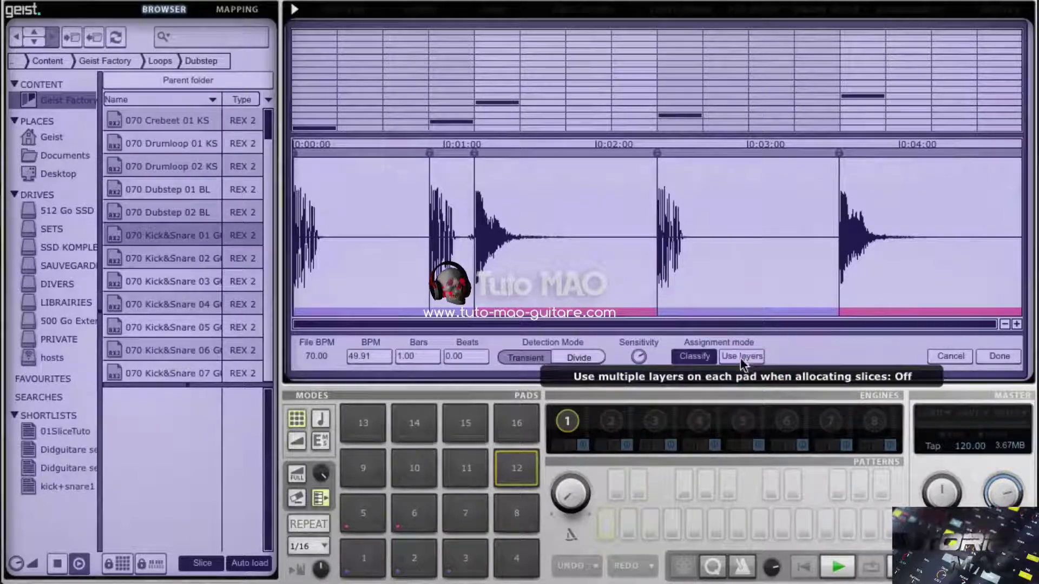
{"action": "left_click", "coordinate": [837, 567]}
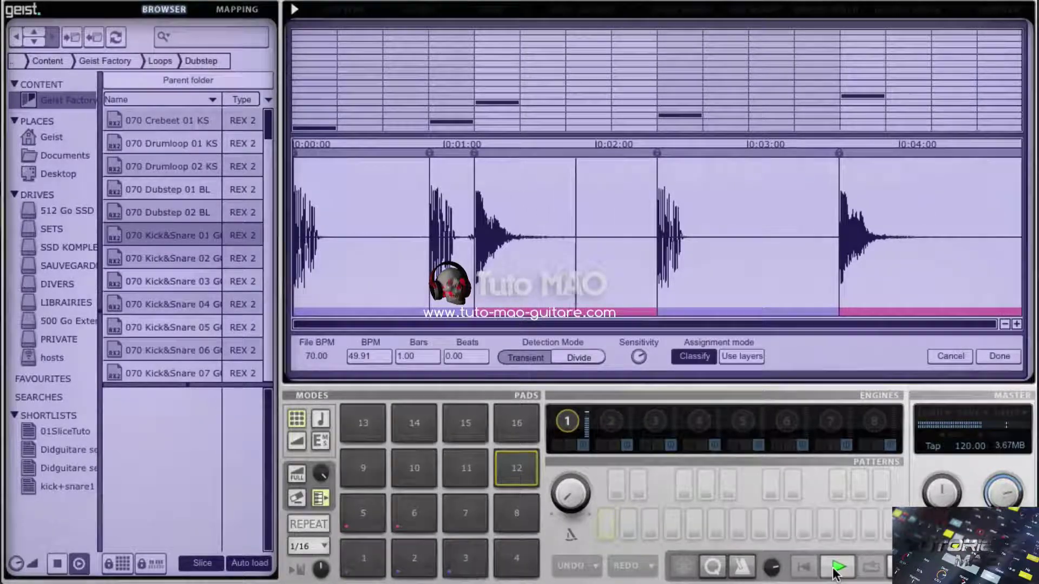
{"action": "left_click", "coordinate": [835, 572]}
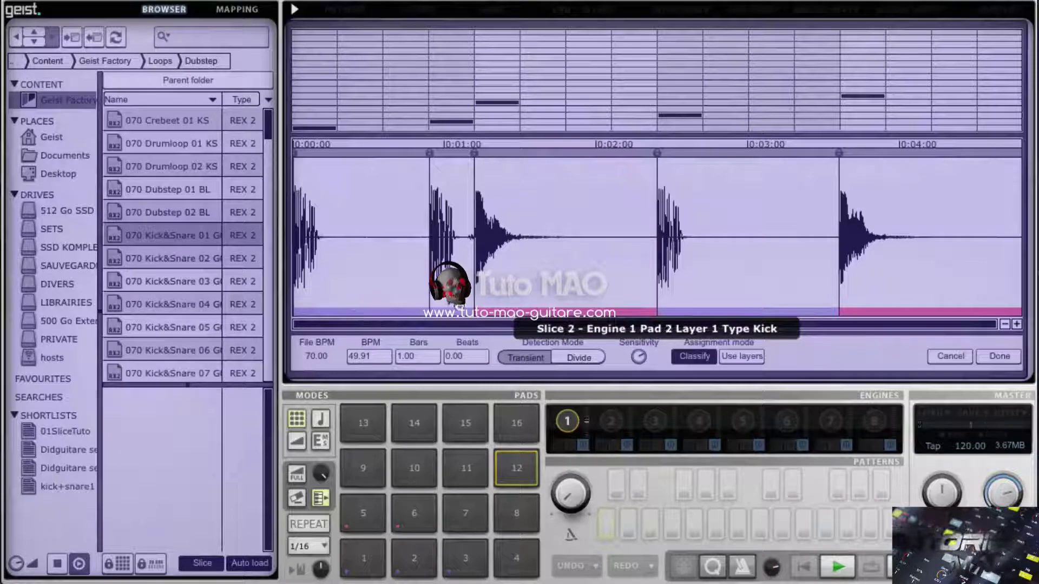
Trigger pads 1 to 6 one after another to hear which slices they hold
{"action": "left_click", "coordinate": [364, 562]}
{"action": "left_click", "coordinate": [414, 557]}
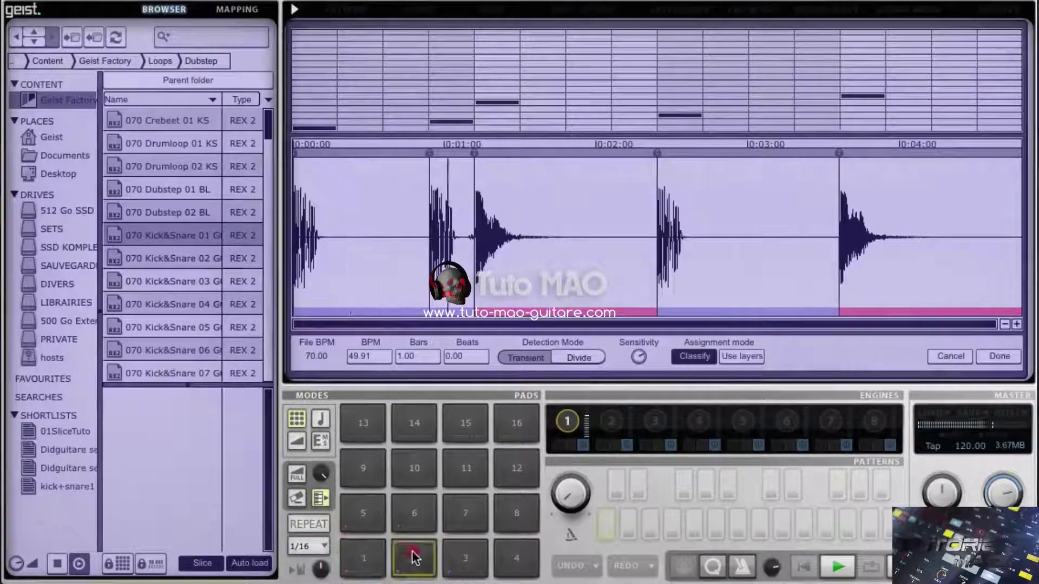
{"action": "left_click", "coordinate": [462, 557]}
{"action": "left_click", "coordinate": [508, 553]}
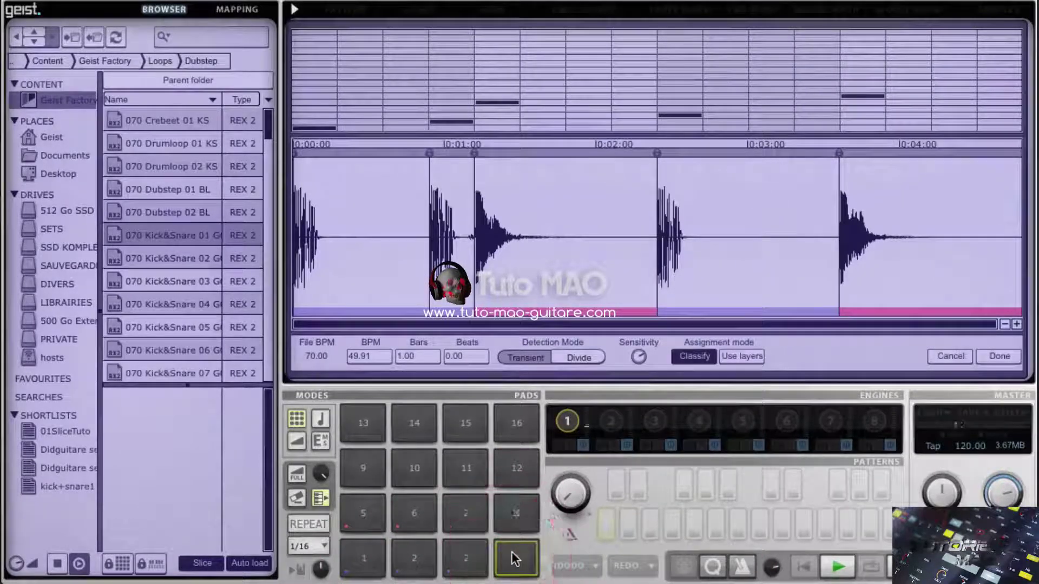
{"action": "left_click", "coordinate": [361, 513]}
{"action": "left_click", "coordinate": [406, 519]}
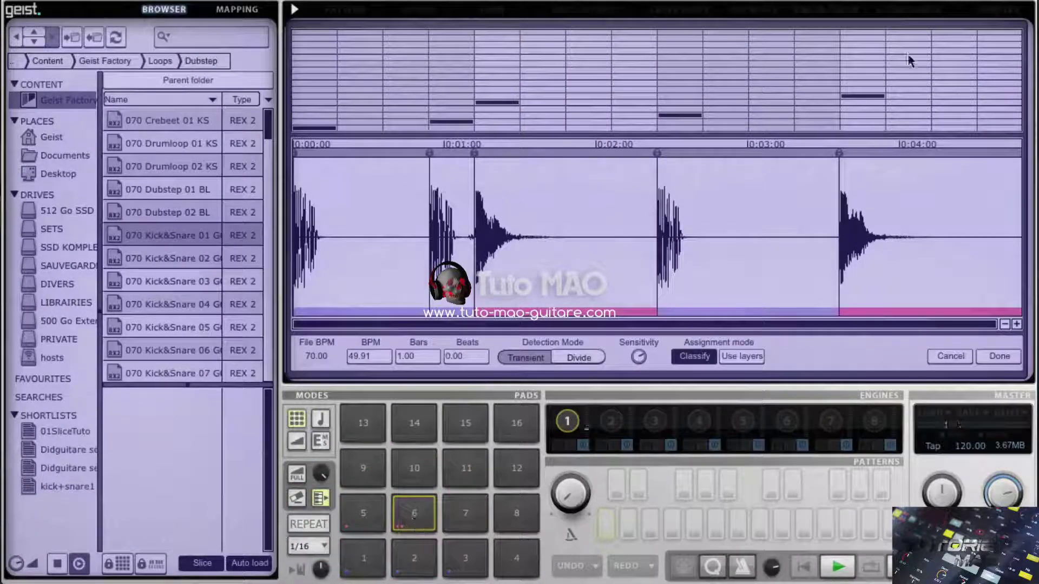
Accept the slices of the 070 Kick&Snare 01 loop, then play the resulting pattern and stop it
{"action": "left_click", "coordinate": [995, 356]}
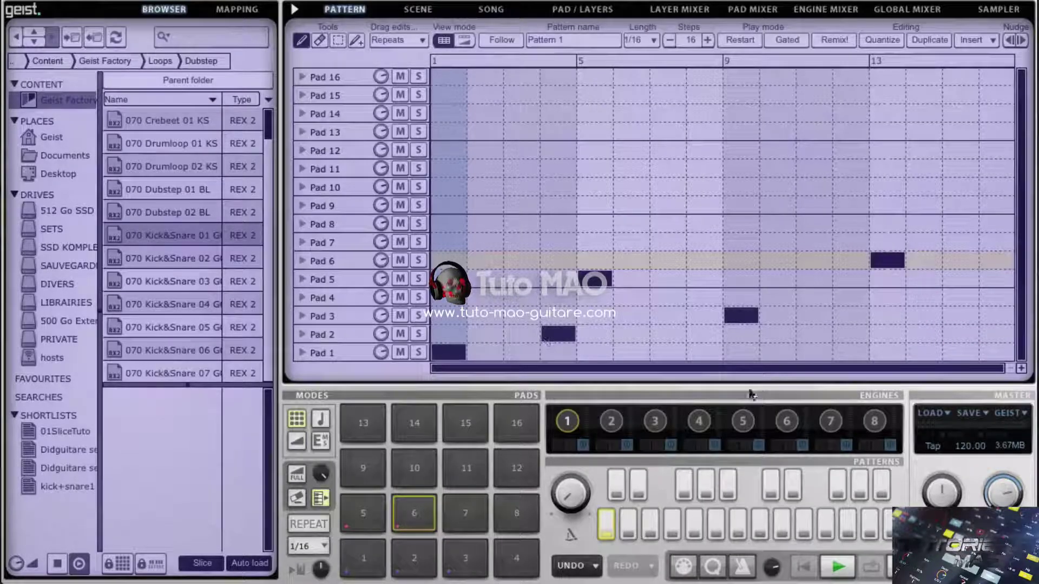
{"action": "left_click", "coordinate": [838, 567]}
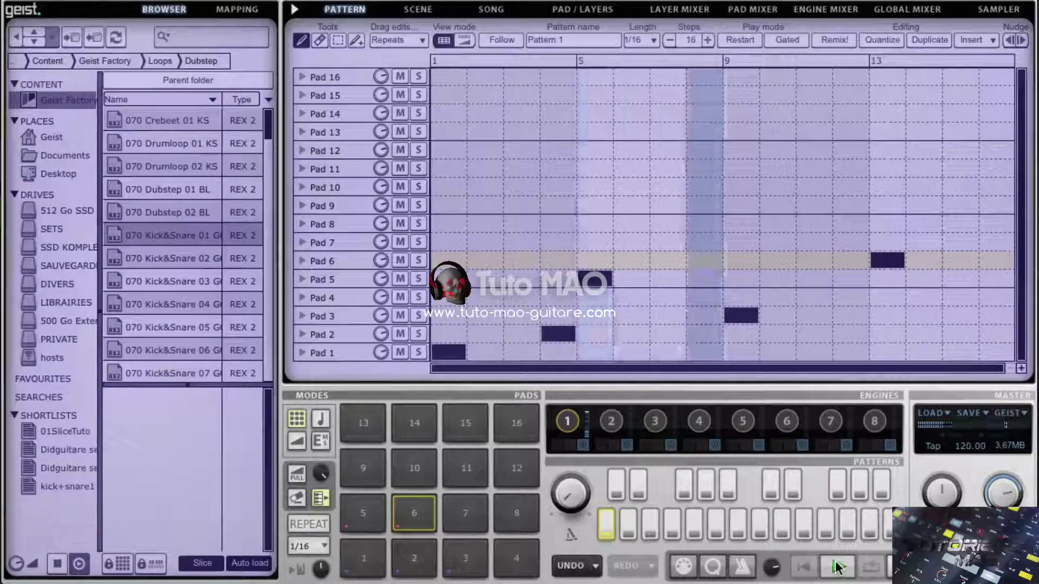
{"action": "left_click", "coordinate": [837, 566]}
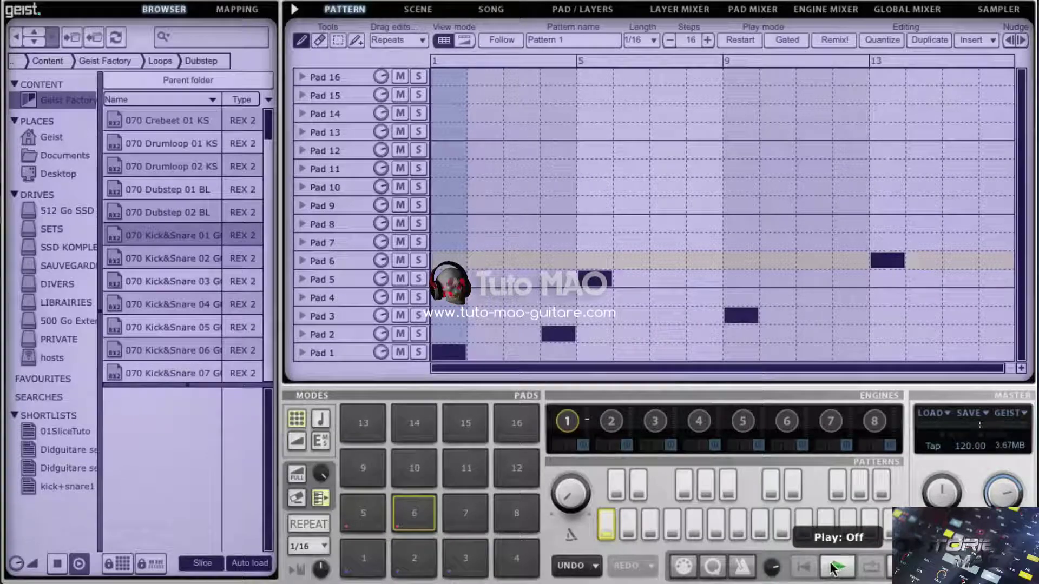
Reset Geist to clear the loaded pads and pattern
{"action": "left_click", "coordinate": [1011, 412]}
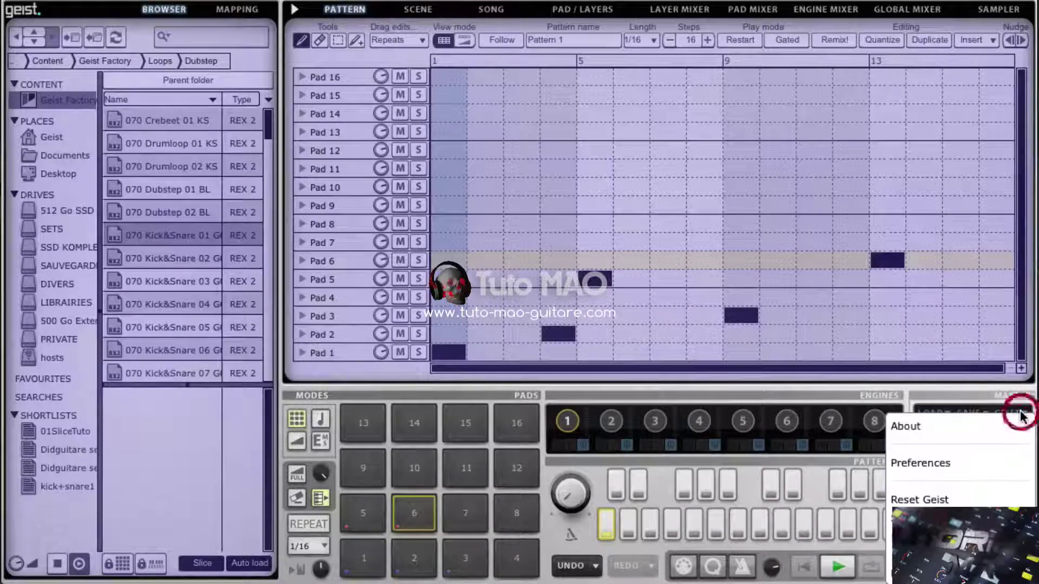
{"action": "left_click", "coordinate": [957, 496]}
{"action": "left_click", "coordinate": [661, 197]}
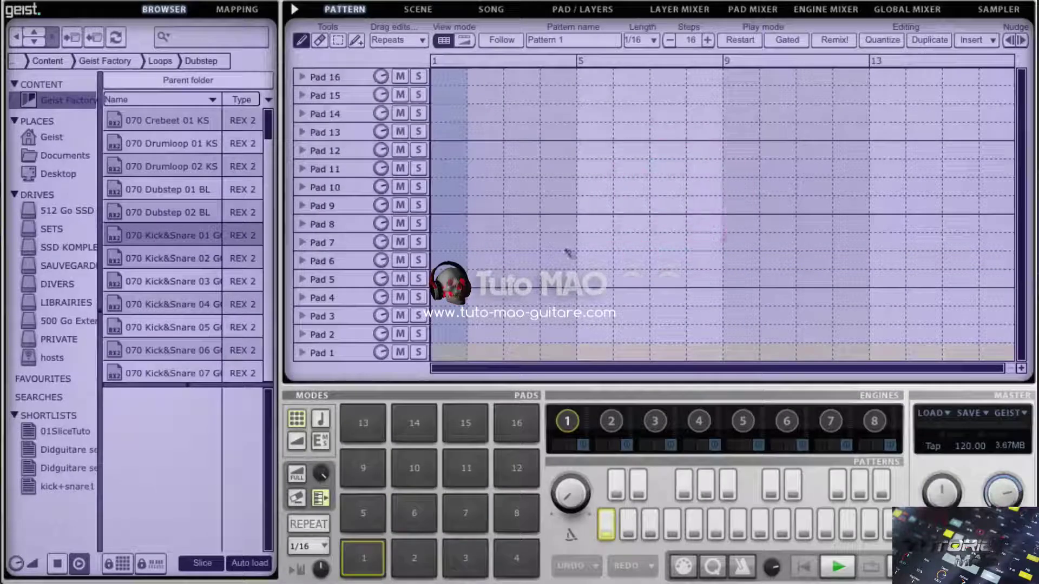
Load the 070 Kick&Snare 01 loop from the Dubstep folder into the slicer, audition it and accept the slices
{"action": "double_click", "coordinate": [167, 258]}
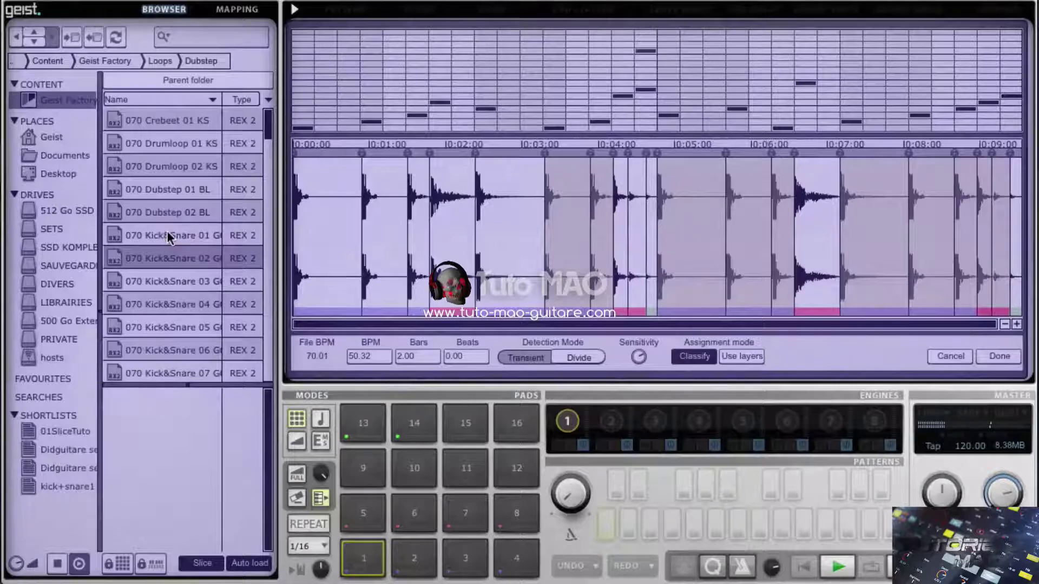
{"action": "double_click", "coordinate": [167, 236]}
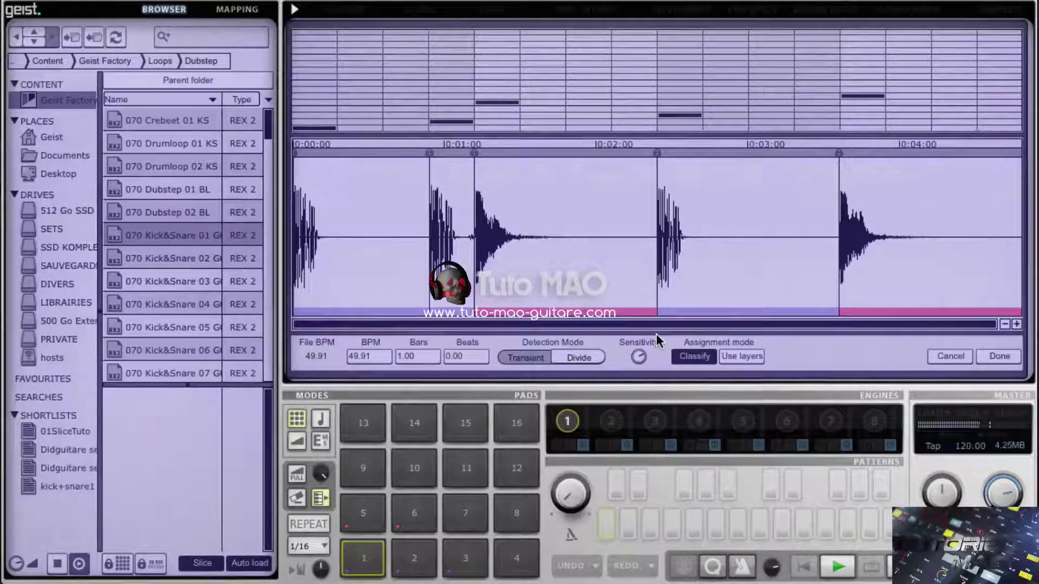
{"action": "left_click", "coordinate": [836, 566]}
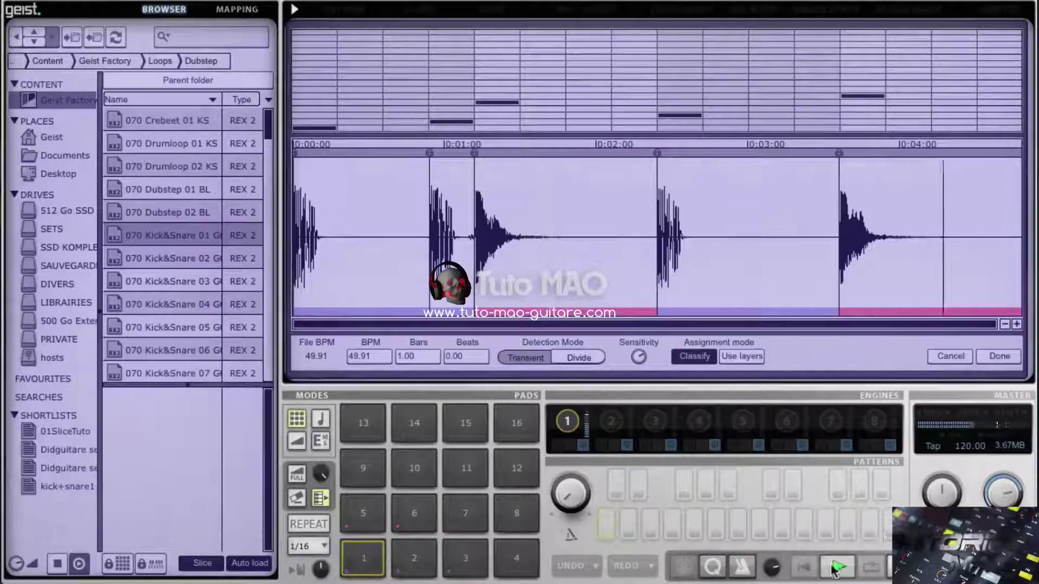
{"action": "left_click", "coordinate": [836, 565]}
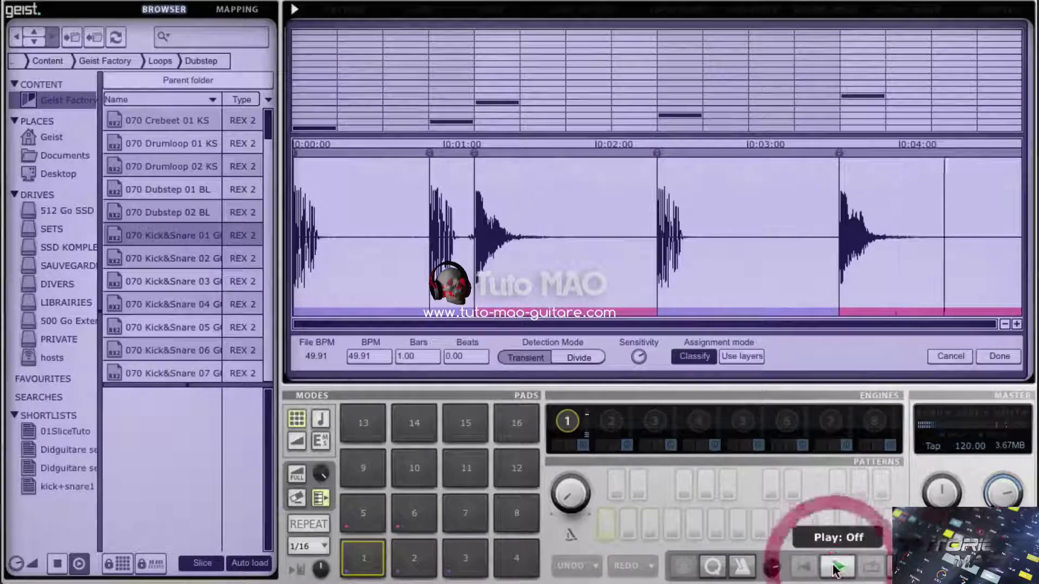
{"action": "left_click", "coordinate": [999, 356]}
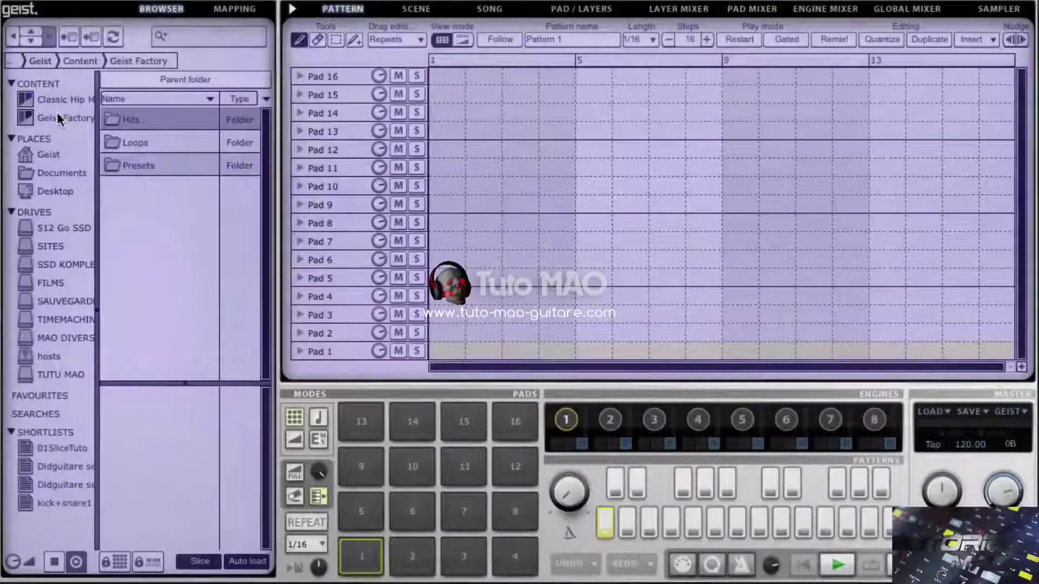
Load the FXpansion Studio Kit engine from the Rozzer folder of the Geist Factory engine presets
{"action": "left_click", "coordinate": [57, 113]}
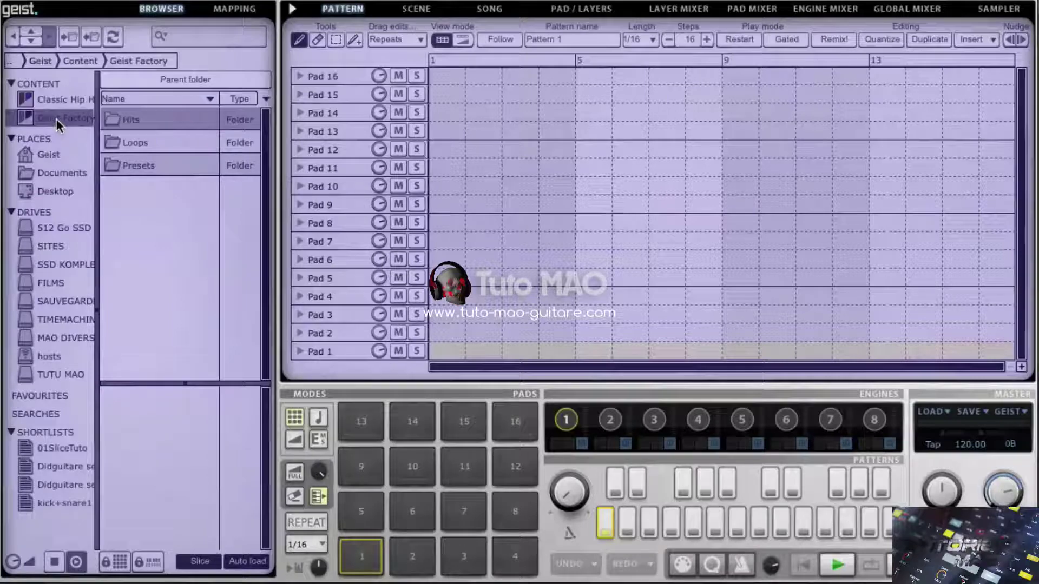
{"action": "double_click", "coordinate": [134, 166]}
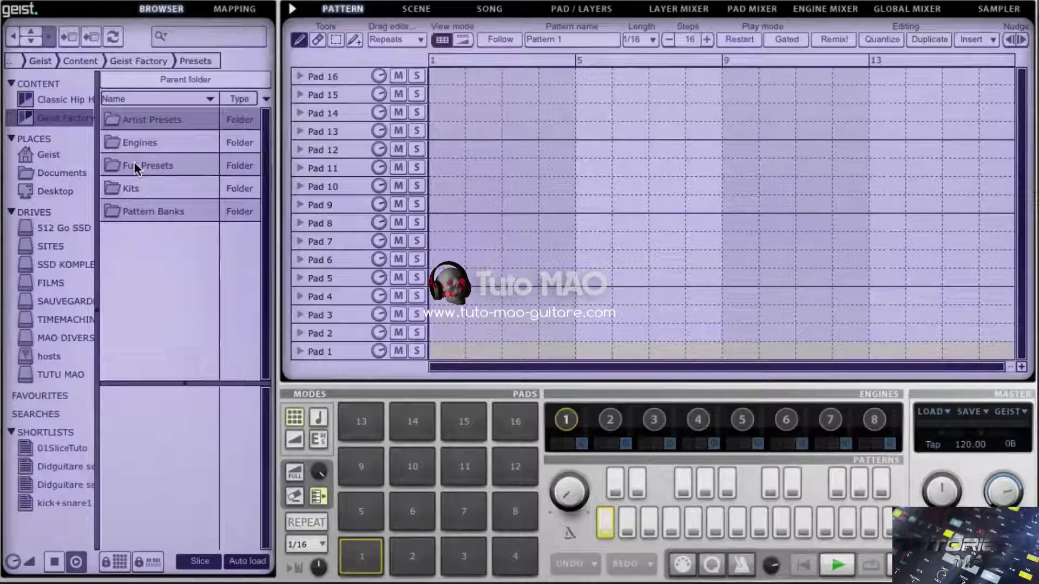
{"action": "double_click", "coordinate": [144, 142]}
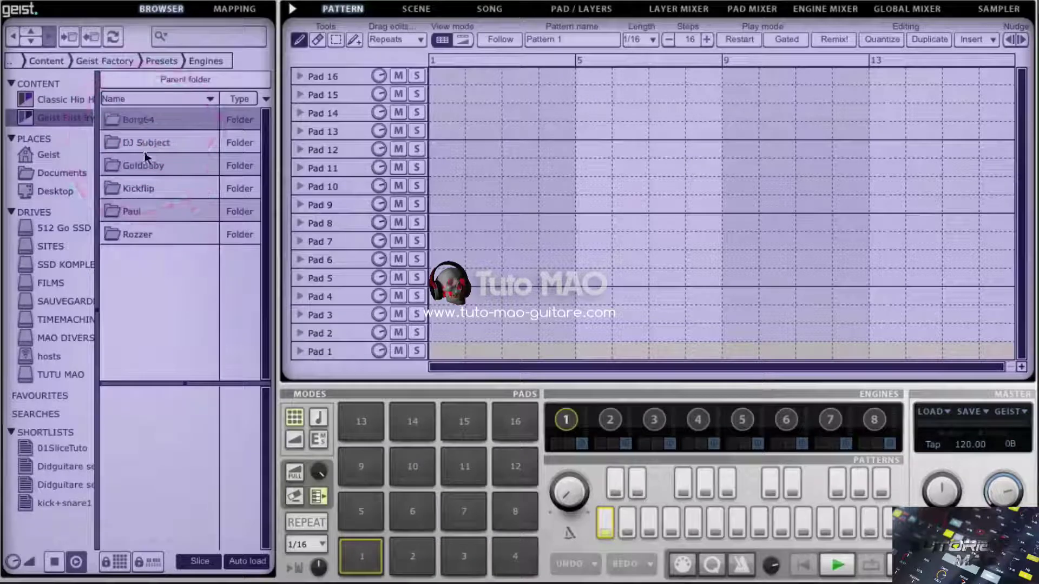
{"action": "double_click", "coordinate": [146, 234]}
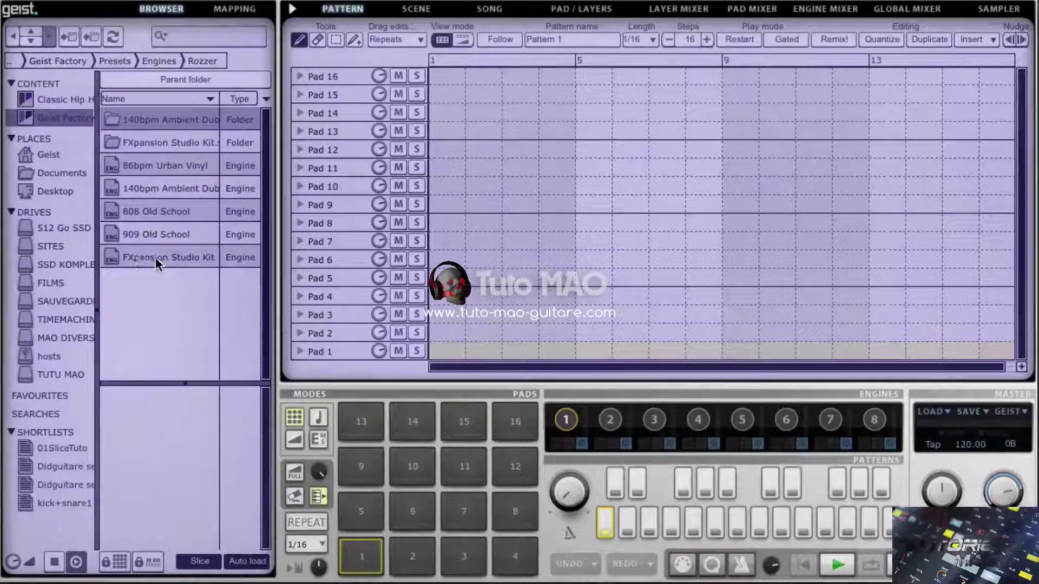
{"action": "left_click", "coordinate": [157, 255]}
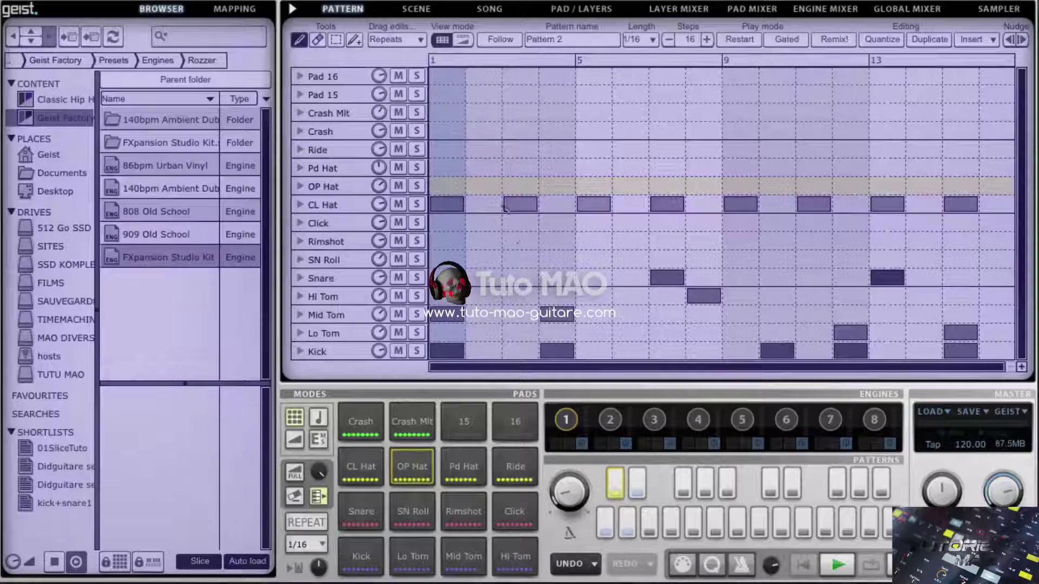
Audition the kit's patterns 2, 1, 3 and 4 during playback, then switch to empty pattern 5 and stop
{"action": "left_click", "coordinate": [846, 568]}
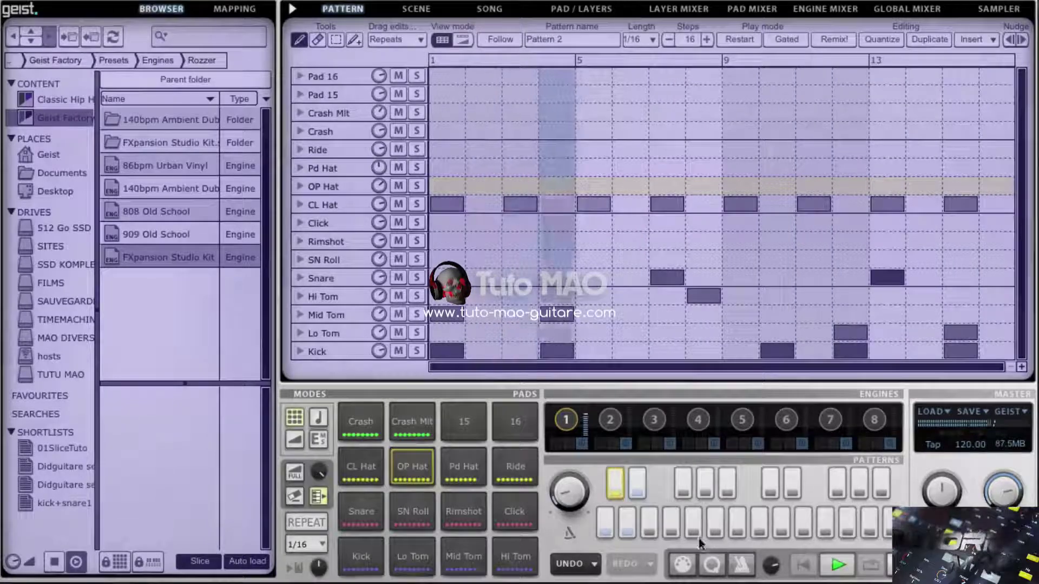
{"action": "left_click", "coordinate": [605, 524]}
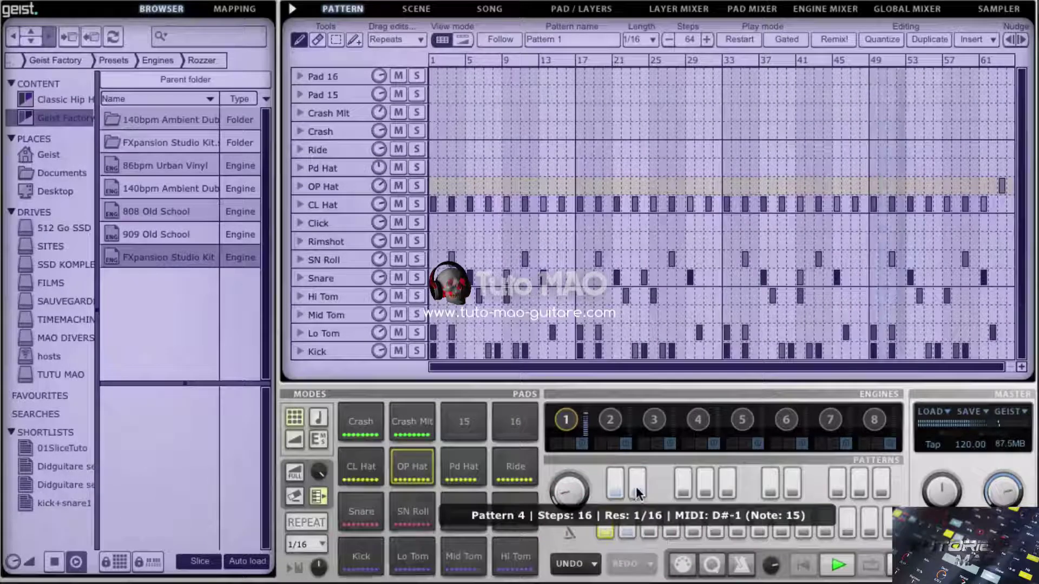
{"action": "left_click", "coordinate": [627, 514]}
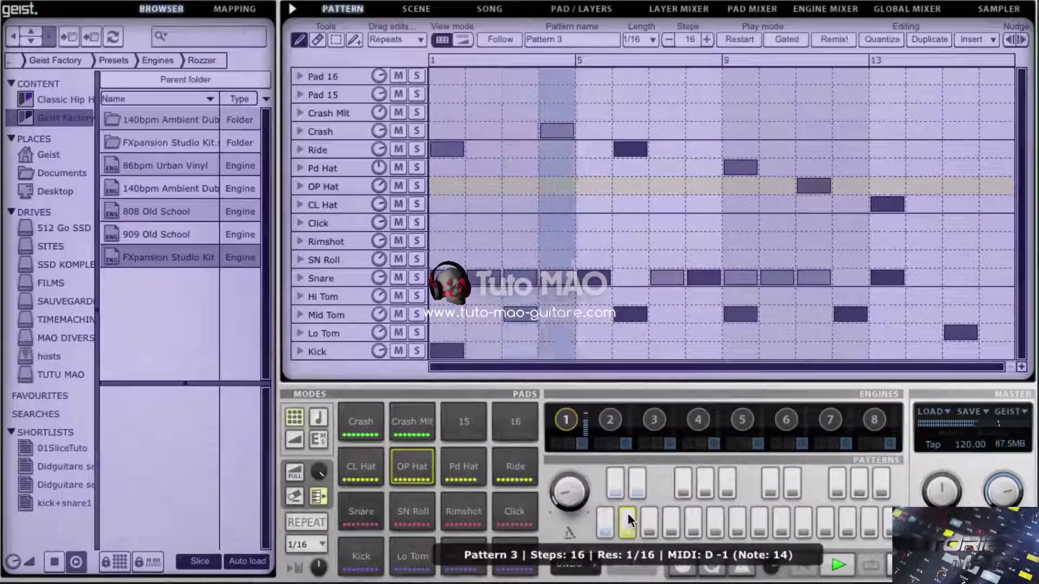
{"action": "left_click", "coordinate": [635, 486]}
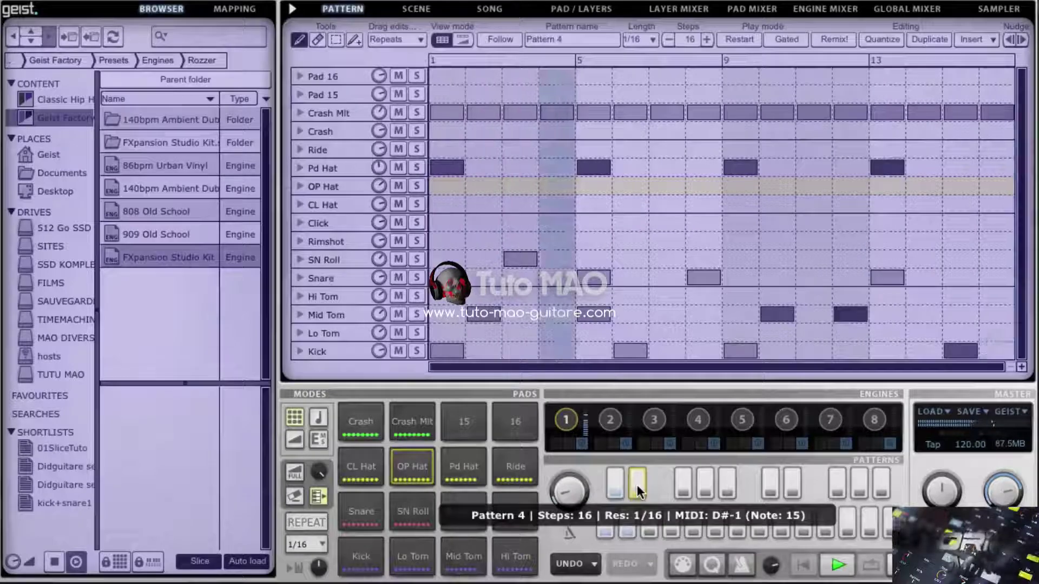
{"action": "left_click", "coordinate": [652, 520]}
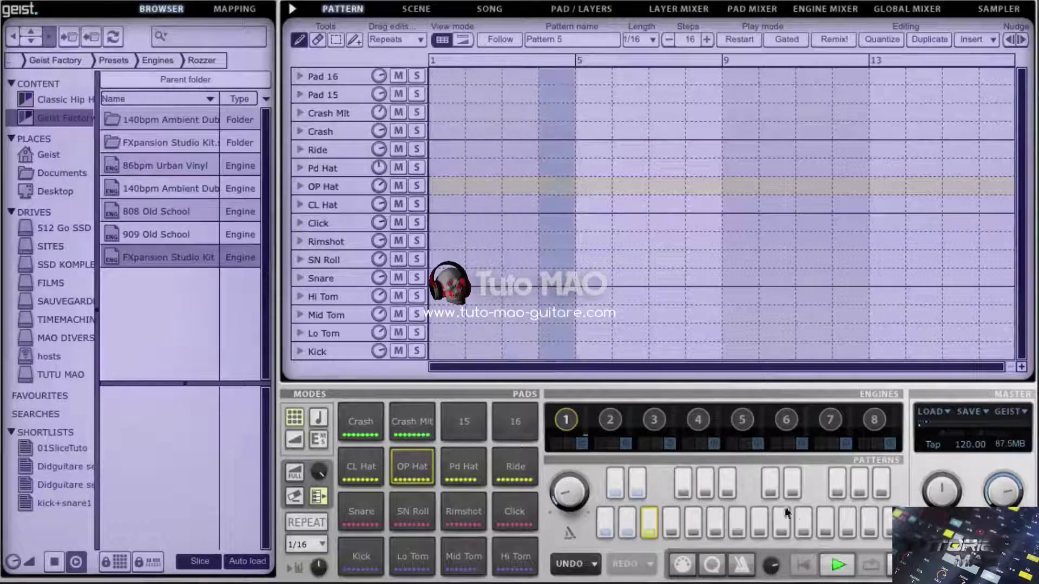
{"action": "left_click", "coordinate": [838, 566]}
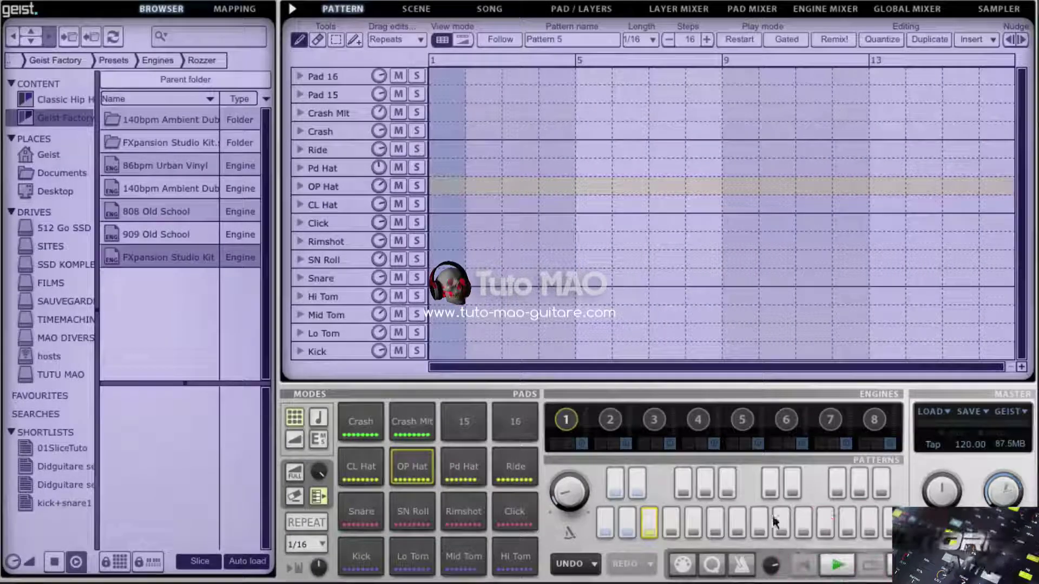
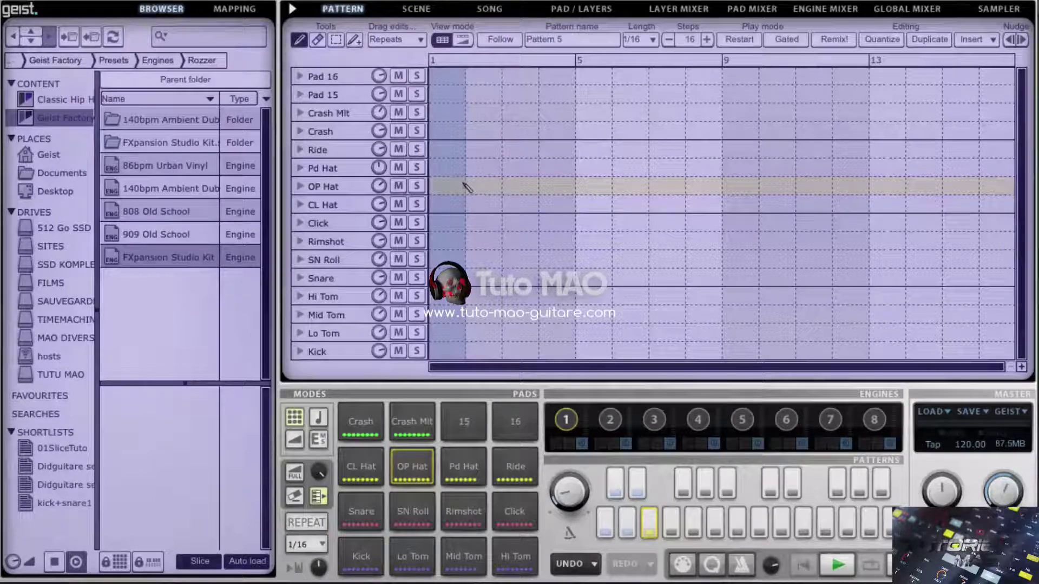
Draw CL Hat hits on steps 1 to 8 of pattern 5 and remove them with the Eraser tool
{"action": "left_click", "coordinate": [445, 206]}
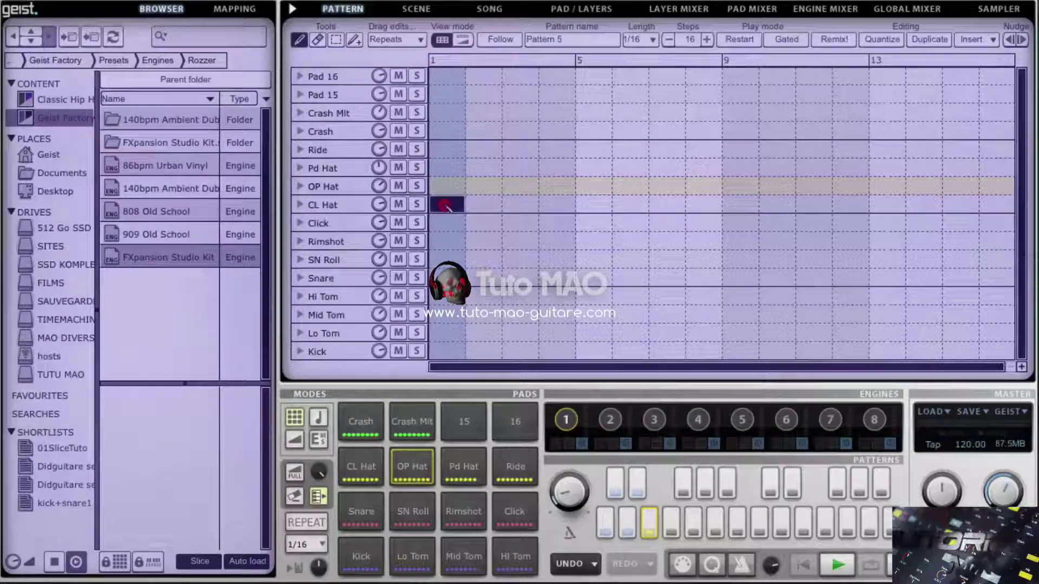
{"action": "left_click_drag", "start_coordinate": [592, 206], "coordinate": [616, 206]}
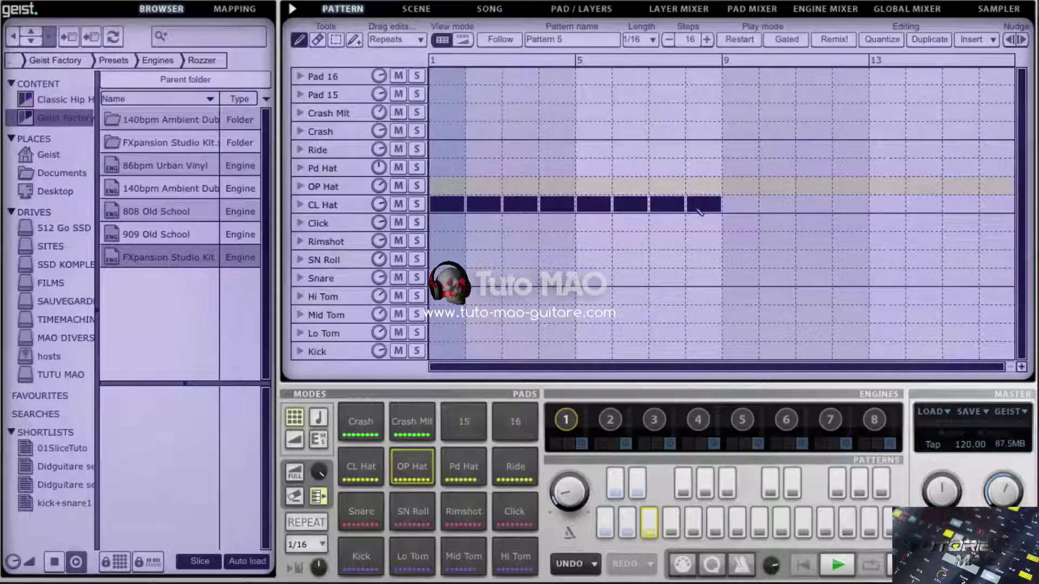
{"action": "left_click", "coordinate": [318, 39]}
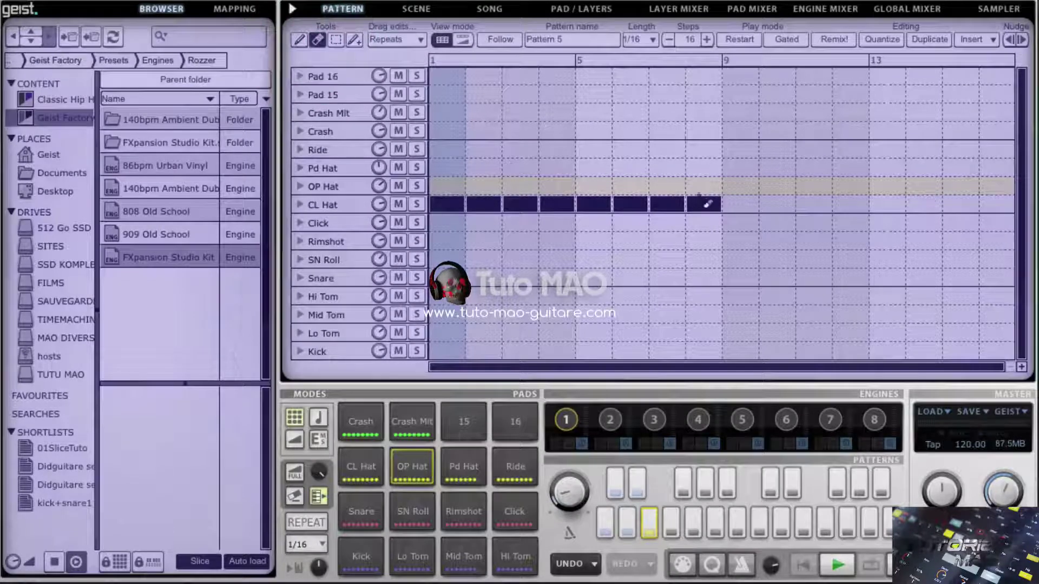
{"action": "left_click_drag", "start_coordinate": [709, 207], "coordinate": [638, 208]}
{"action": "left_click_drag", "start_coordinate": [537, 209], "coordinate": [498, 206]}
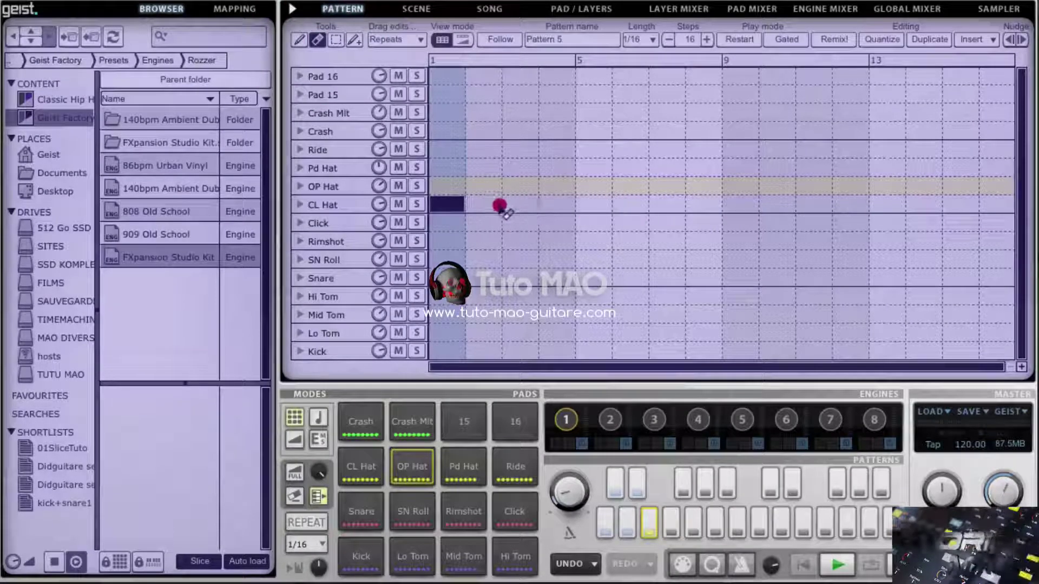
{"action": "left_click", "coordinate": [334, 40]}
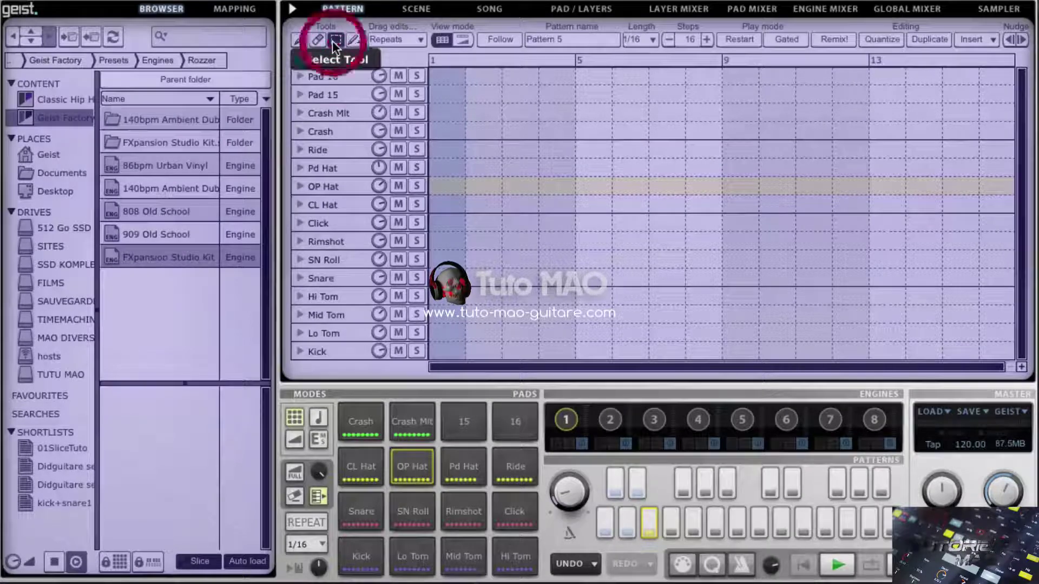
{"action": "left_click_drag", "start_coordinate": [493, 163], "coordinate": [888, 262]}
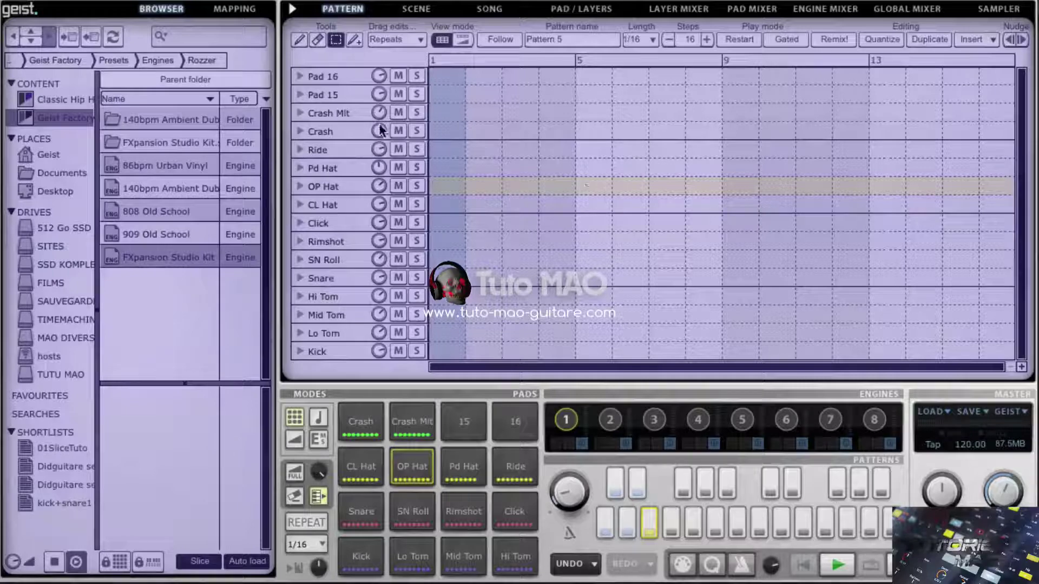
Place OP Hat hits on steps 1, 3 and 5 of pattern 5
{"action": "left_click", "coordinate": [357, 38]}
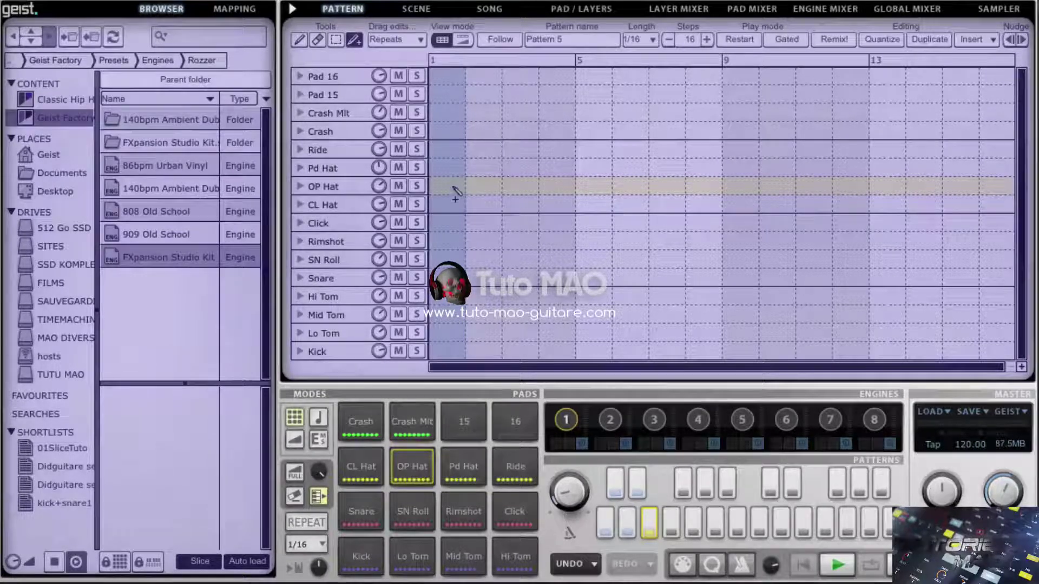
{"action": "left_click", "coordinate": [487, 188]}
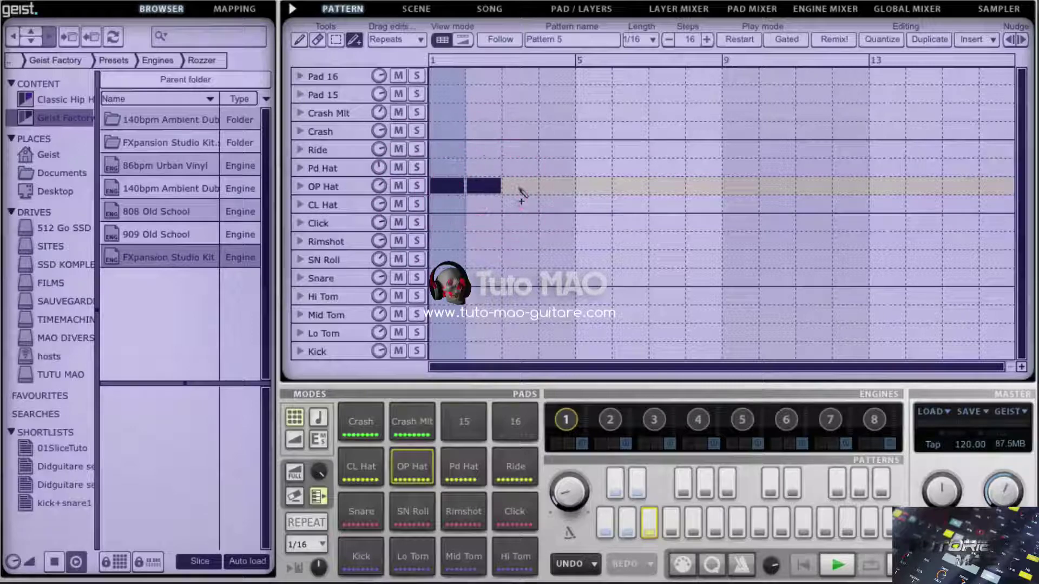
{"action": "left_click", "coordinate": [520, 189]}
{"action": "left_click", "coordinate": [592, 185]}
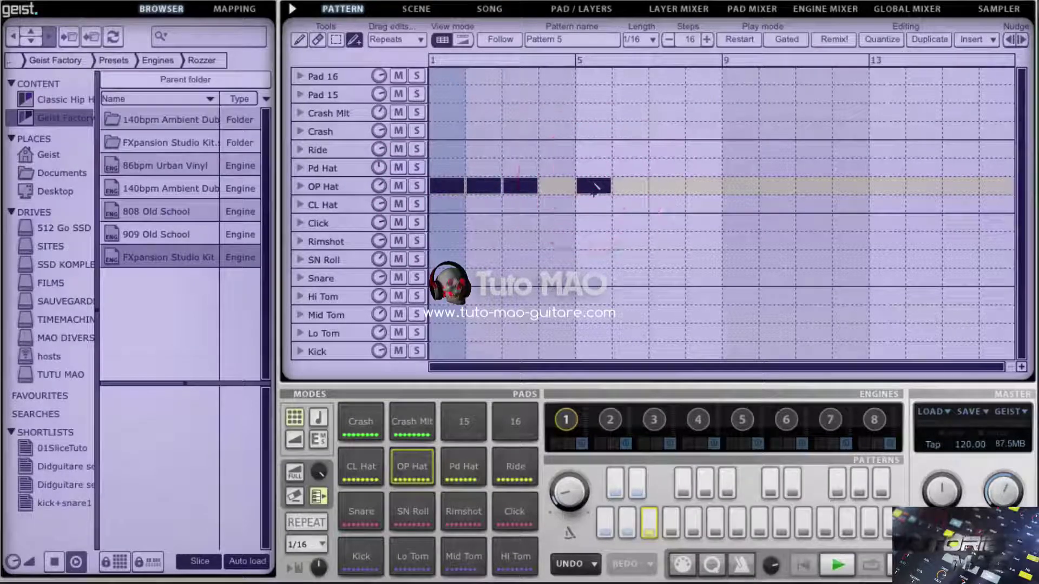
{"action": "right_click", "coordinate": [490, 186]}
{"action": "left_click", "coordinate": [503, 187]}
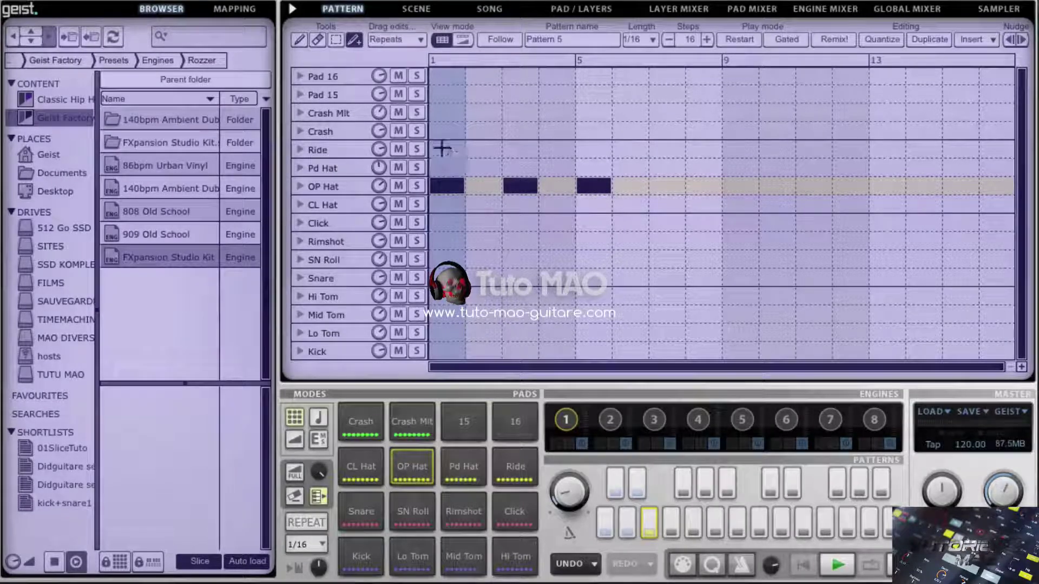
Select the three OP Hat hits and copy them to steps 9, 11 and 13
{"action": "left_click_drag", "start_coordinate": [492, 215], "coordinate": [601, 225]}
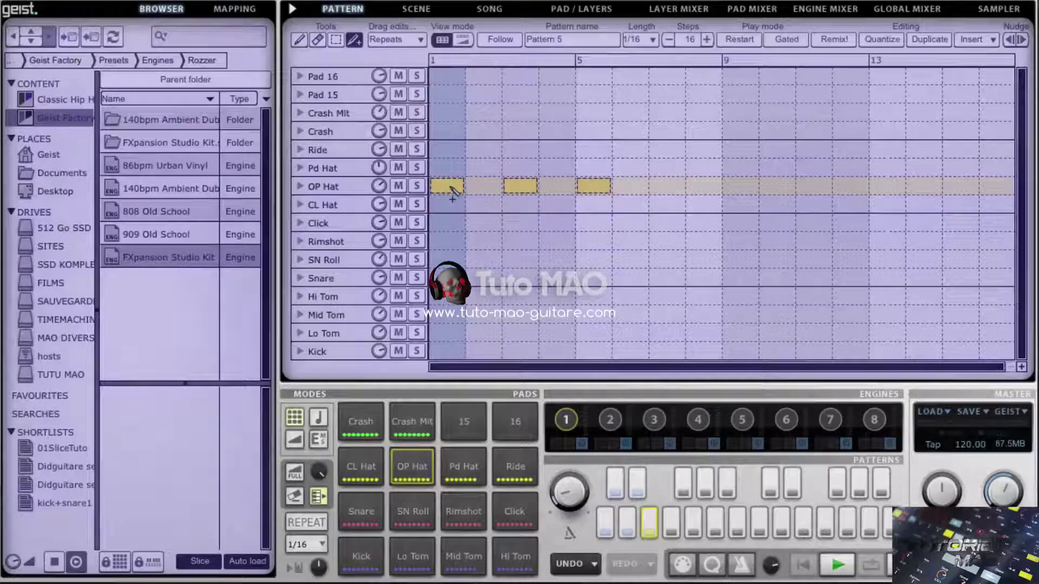
{"action": "left_click_drag", "start_coordinate": [475, 191], "coordinate": [453, 194]}
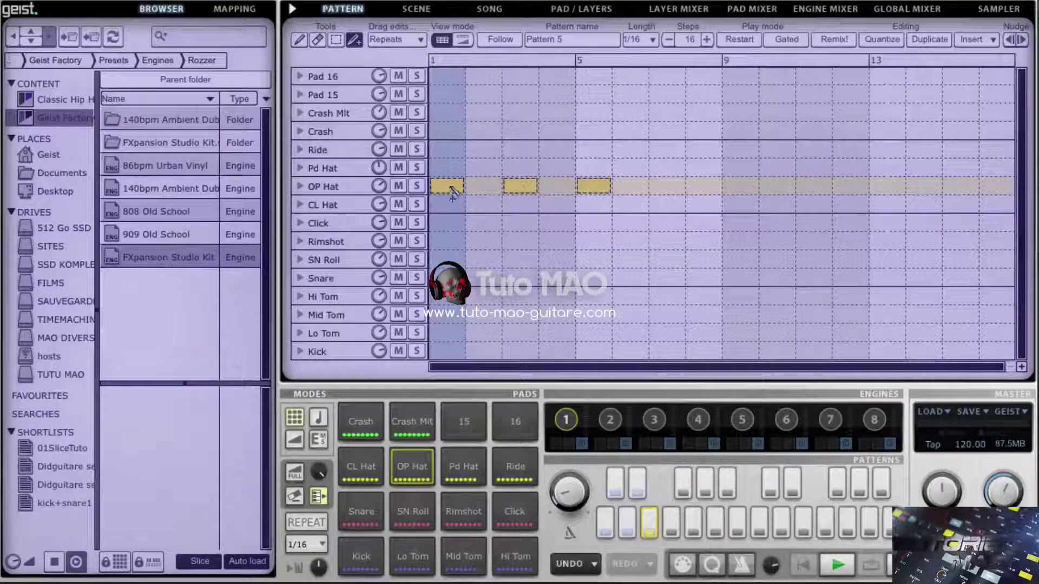
{"action": "left_click_drag", "start_coordinate": [452, 189], "coordinate": [730, 189]}
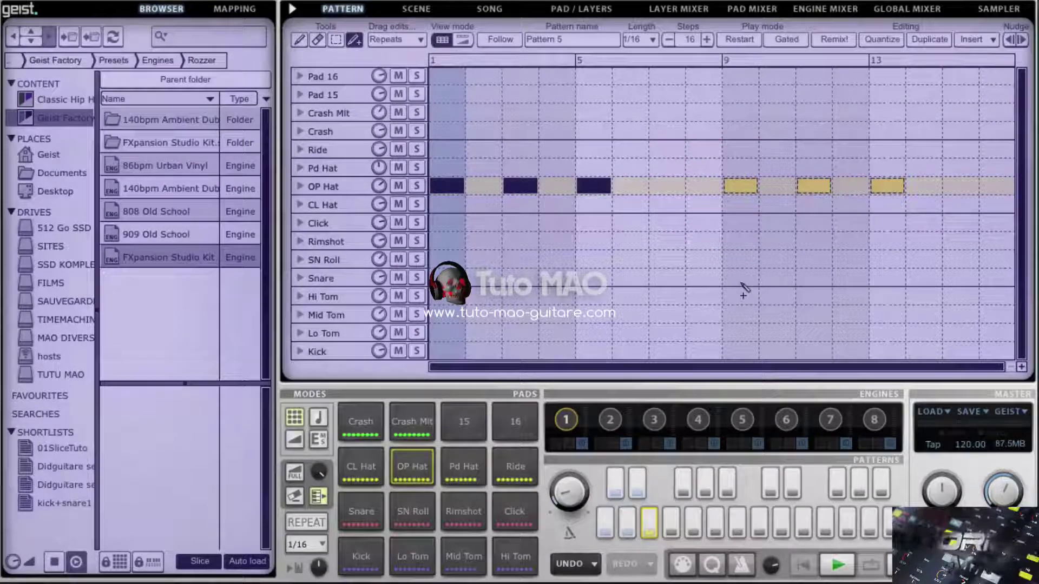
Select all six OP Hat hits in pattern 5, delete them and set drag edits to Velocity
{"action": "left_click_drag", "start_coordinate": [447, 133], "coordinate": [900, 232]}
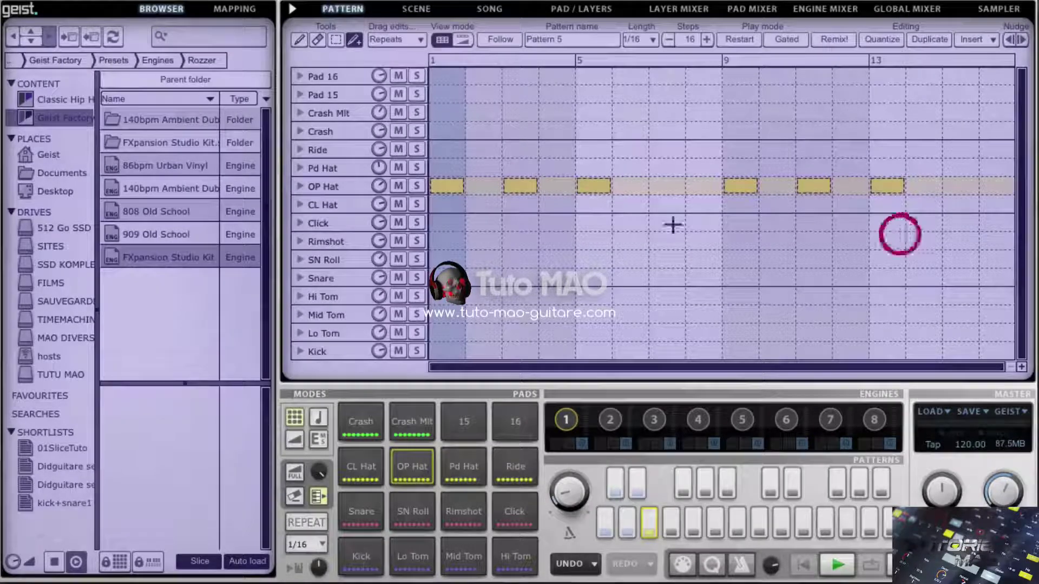
{"action": "right_click", "coordinate": [533, 190]}
{"action": "left_click", "coordinate": [552, 182]}
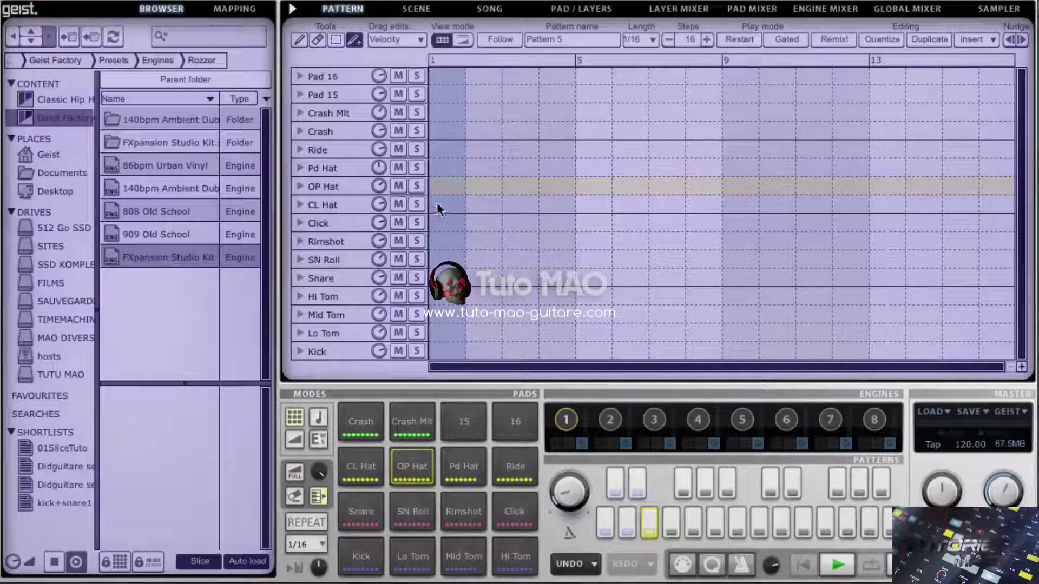
Draw CL Hat hits on all 16 steps of pattern 5 and play the pattern
{"action": "mouse_move", "coordinate": [436, 204]}
{"action": "left_mouse_down"}
{"action": "mouse_move", "coordinate": [503, 202]}
{"action": "mouse_move", "coordinate": [642, 222]}
{"action": "mouse_move", "coordinate": [950, 219]}
{"action": "left_mouse_up"}
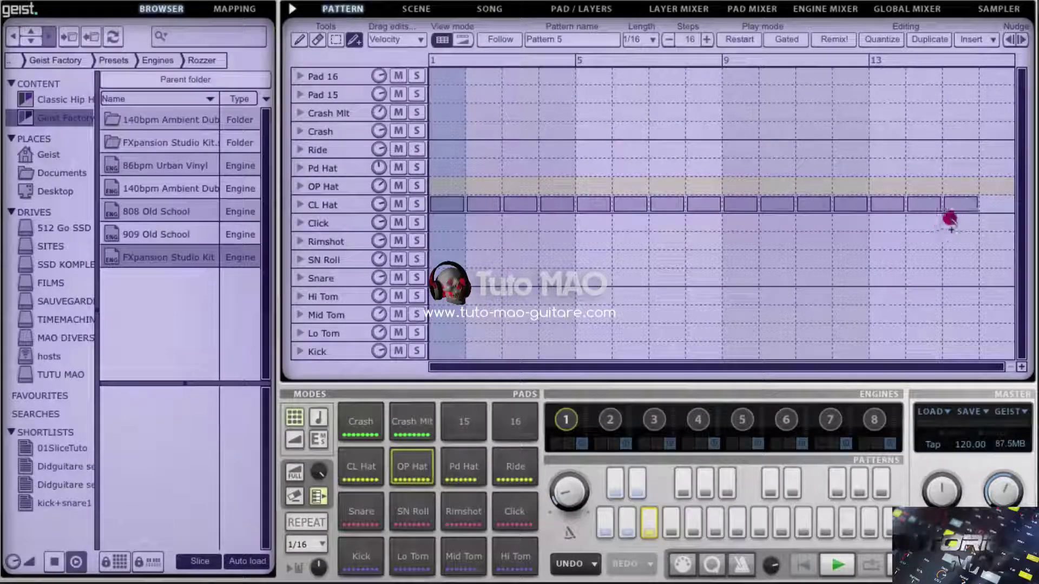
{"action": "left_click", "coordinate": [837, 565]}
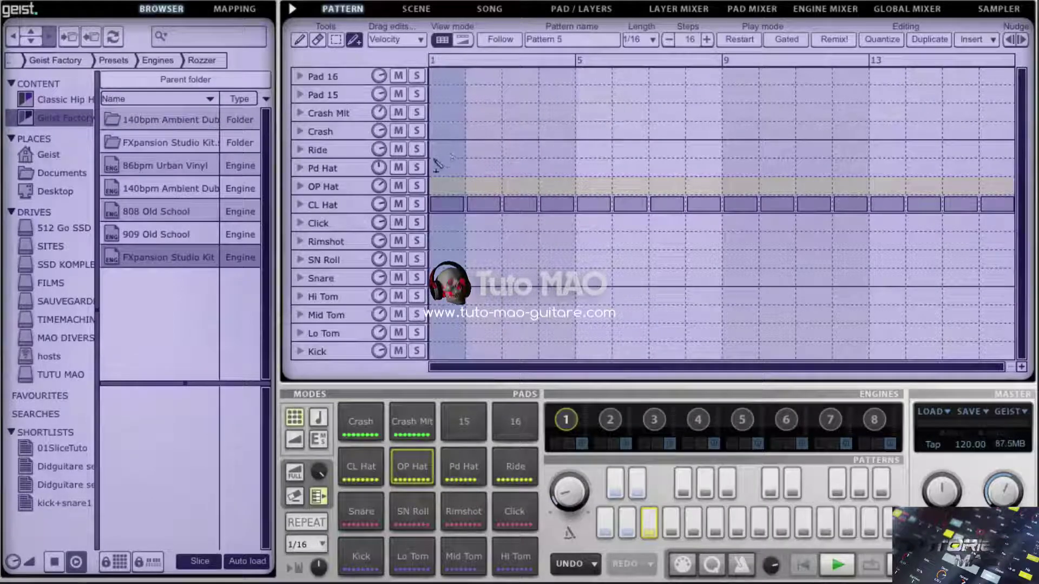
Select all CL Hat hits and shape their velocities into a rising ramp from step 1 to step 16
{"action": "left_click_drag", "start_coordinate": [433, 167], "coordinate": [997, 262]}
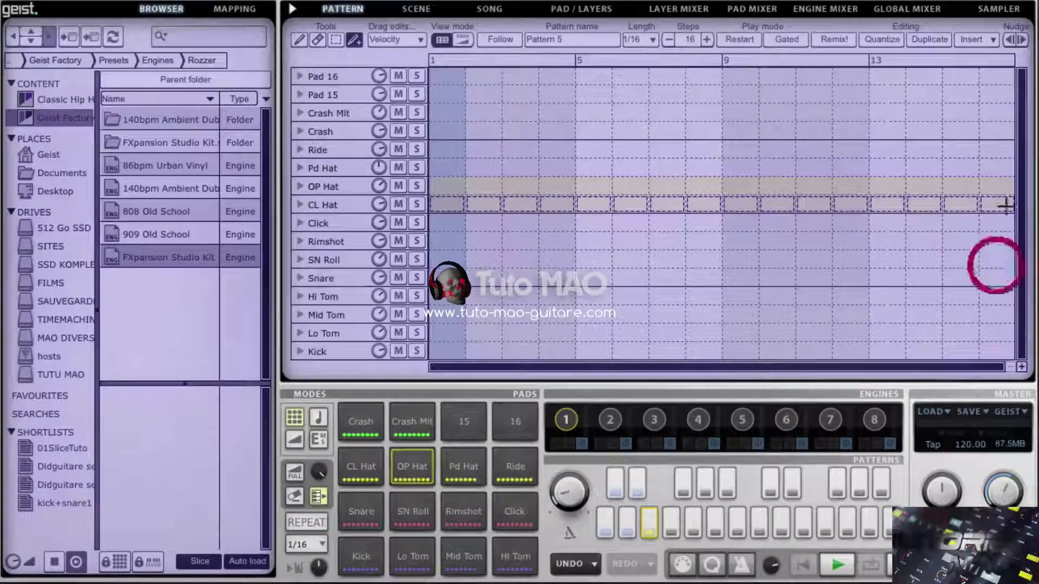
{"action": "left_click_drag", "start_coordinate": [999, 198], "coordinate": [1003, 200]}
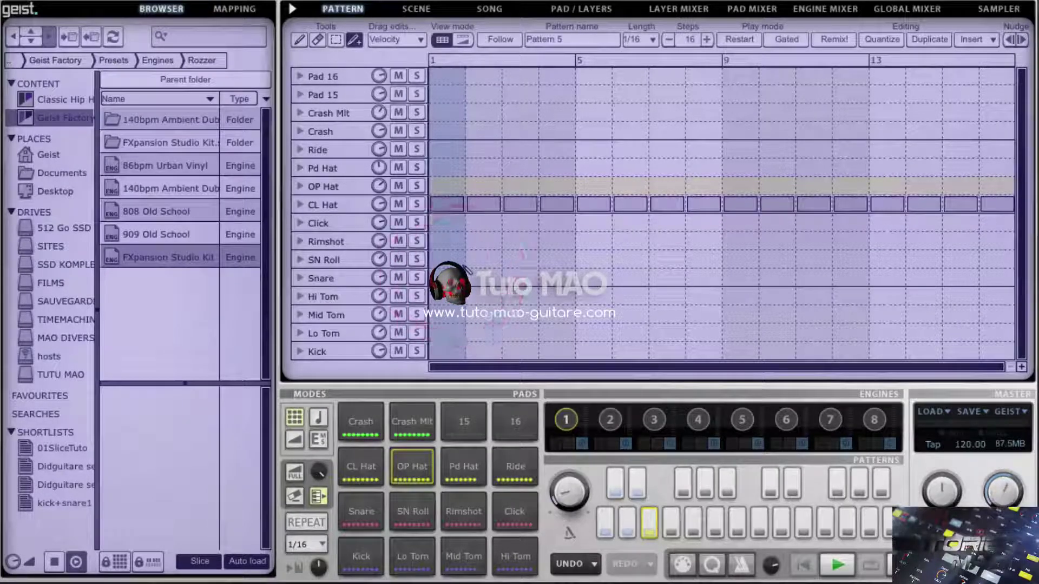
{"action": "left_click", "coordinate": [447, 206]}
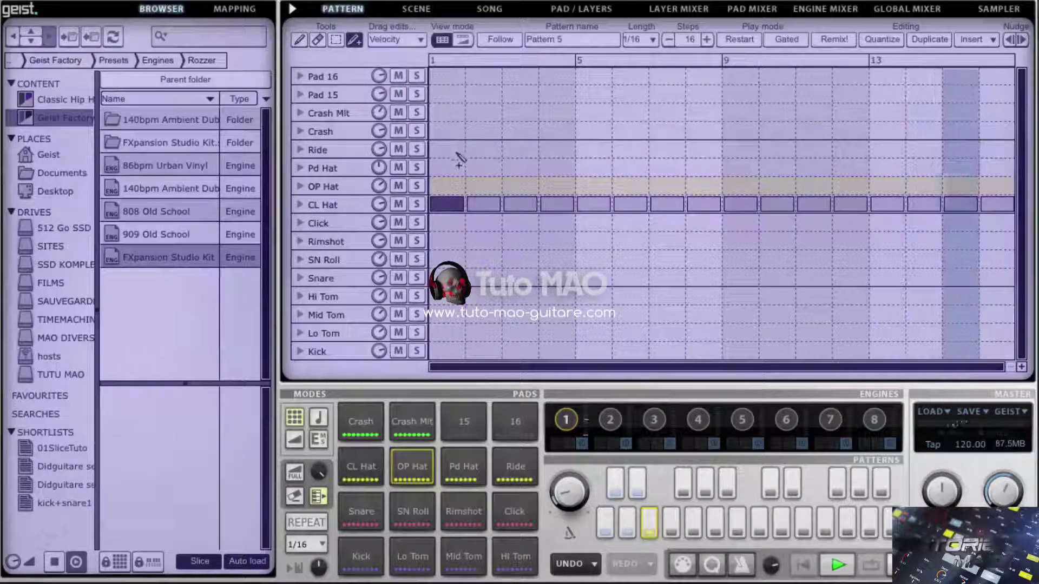
{"action": "left_click_drag", "start_coordinate": [451, 166], "coordinate": [974, 246]}
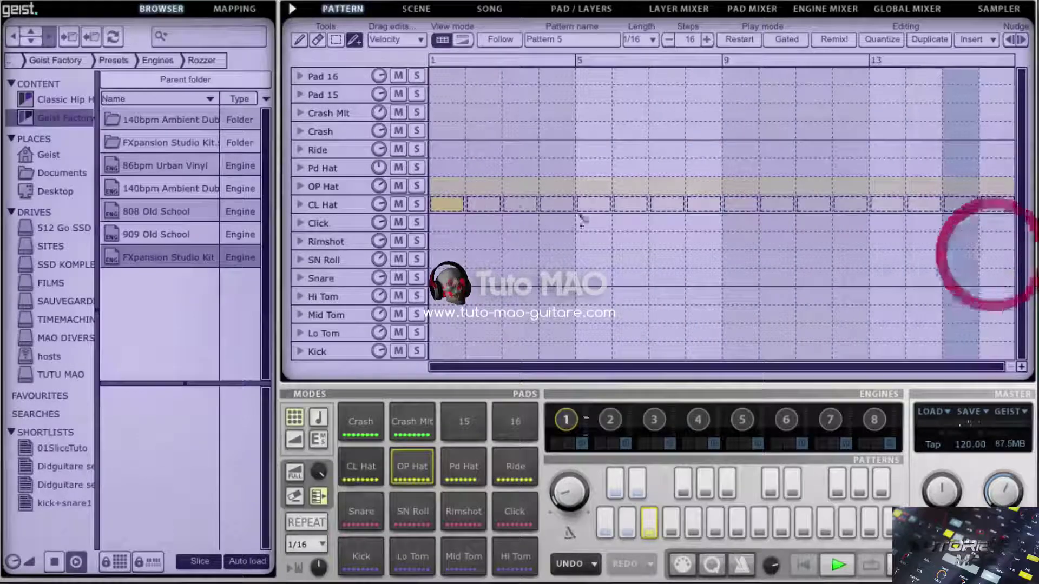
{"action": "left_click_drag", "start_coordinate": [455, 208], "coordinate": [997, 63]}
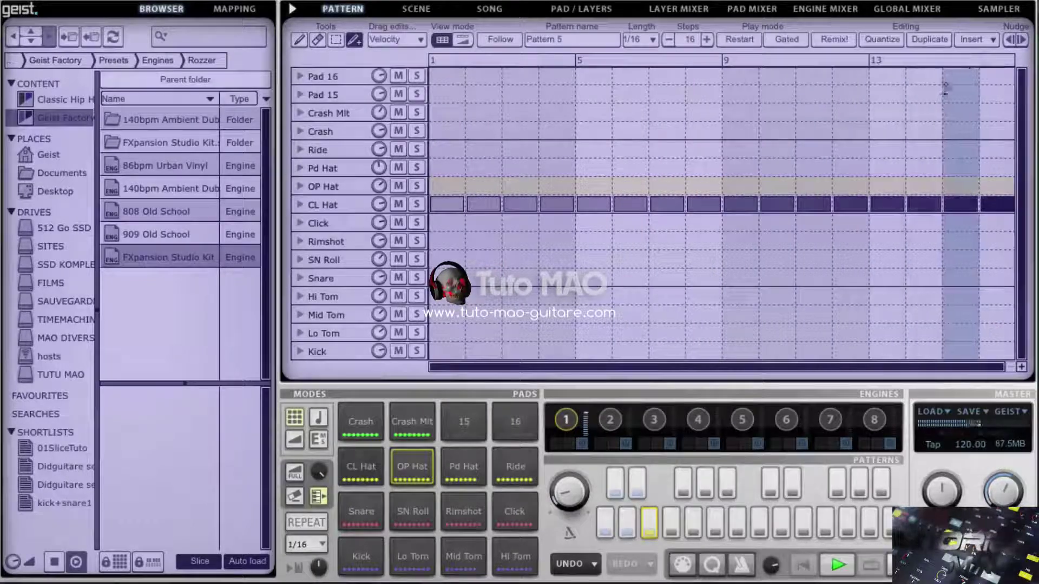
Place and remove an OP Hat hit on step 11, and try shifting the selected CL Hat hits to earlier steps
{"action": "left_click", "coordinate": [825, 186]}
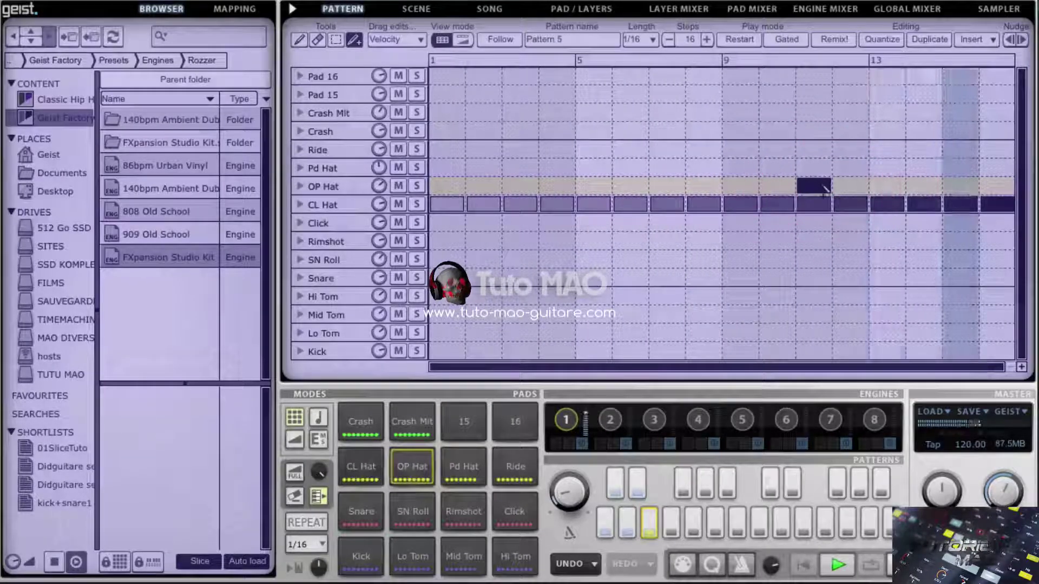
{"action": "left_click", "coordinate": [815, 186]}
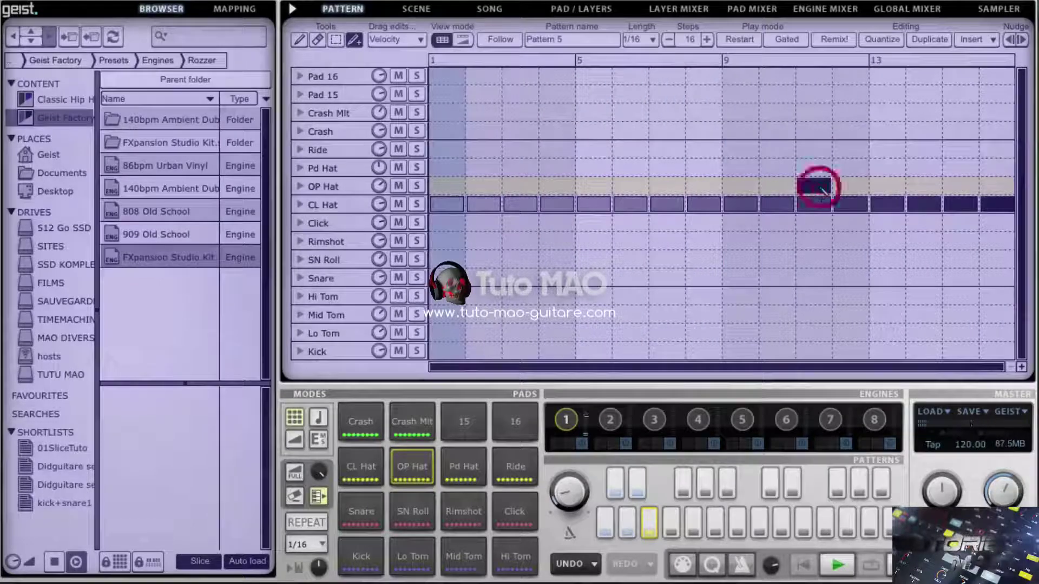
{"action": "left_click", "coordinate": [750, 204]}
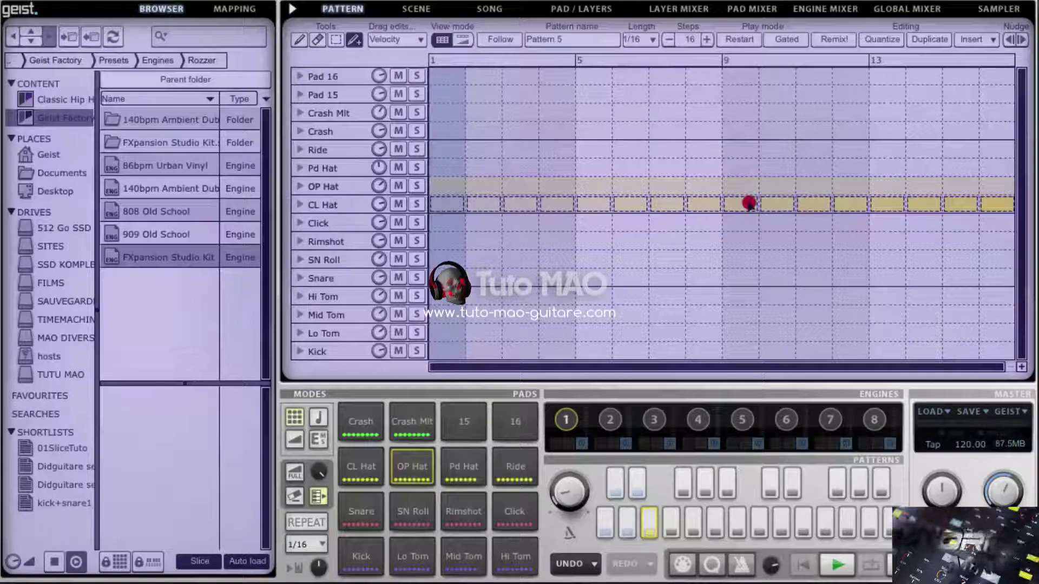
{"action": "left_click_drag", "start_coordinate": [749, 204], "coordinate": [750, 204]}
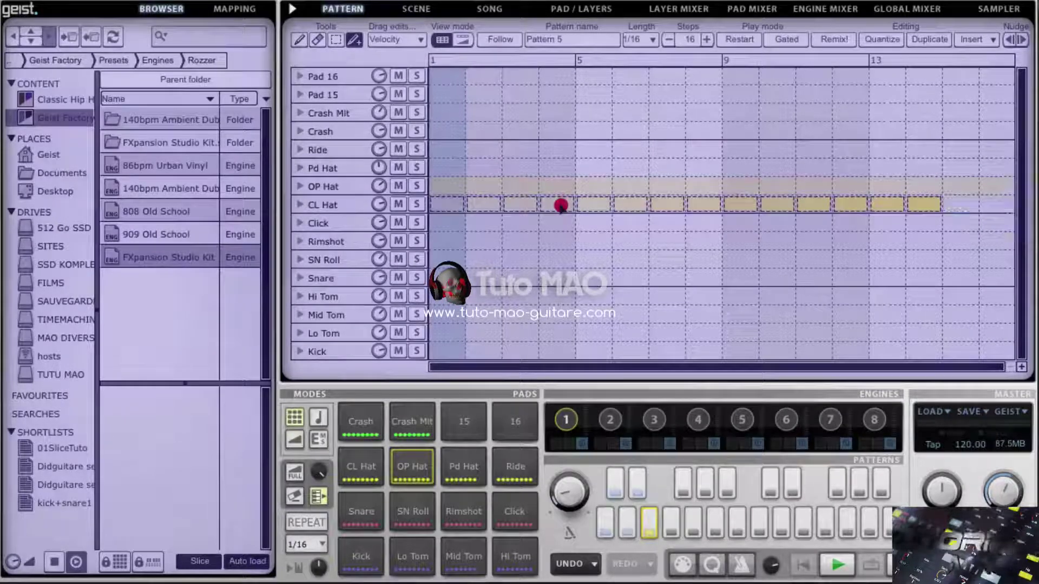
{"action": "left_click_drag", "start_coordinate": [561, 205], "coordinate": [560, 205]}
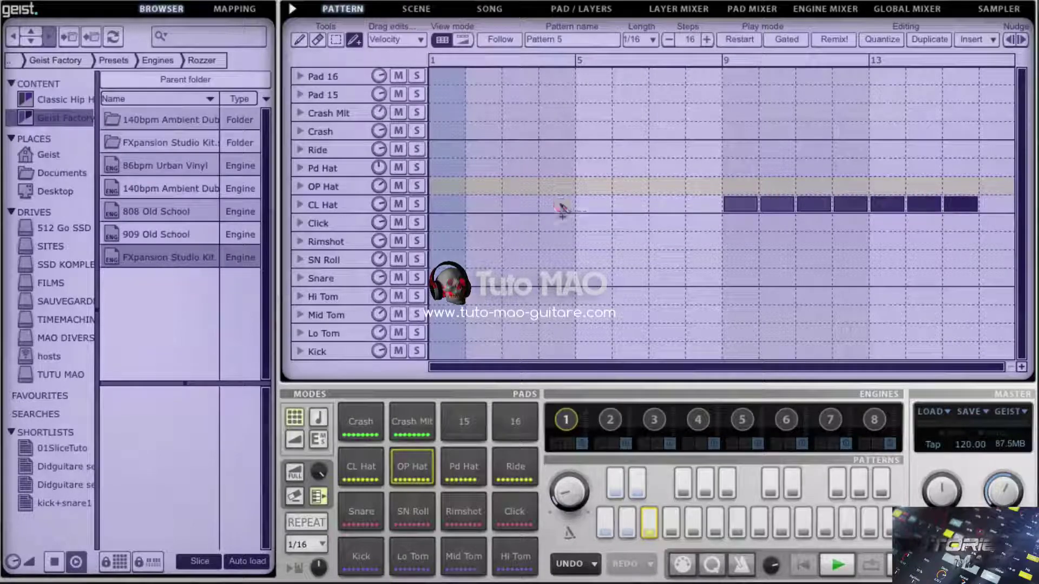
Draw Kick hits on steps 1, 5, 7, 11, 13 and 16 with the Pencil tool and start playback
{"action": "left_click", "coordinate": [299, 39]}
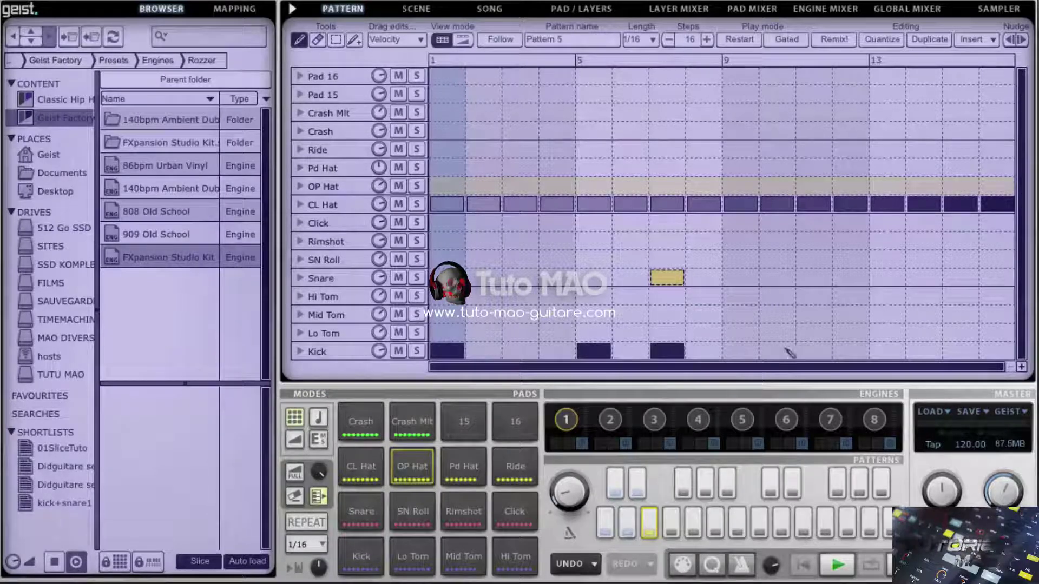
{"action": "left_click", "coordinate": [890, 352]}
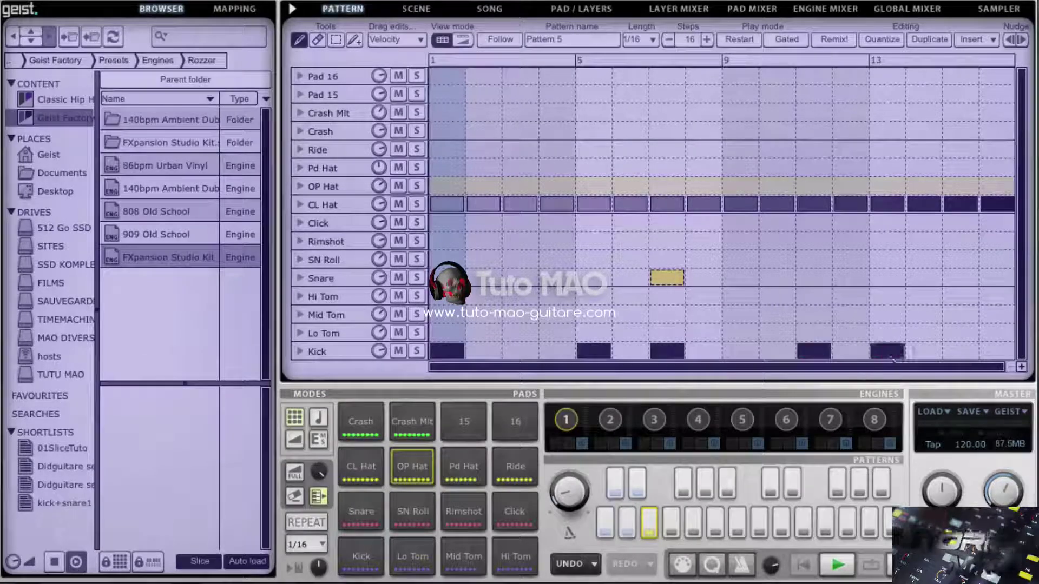
{"action": "left_click", "coordinate": [838, 568]}
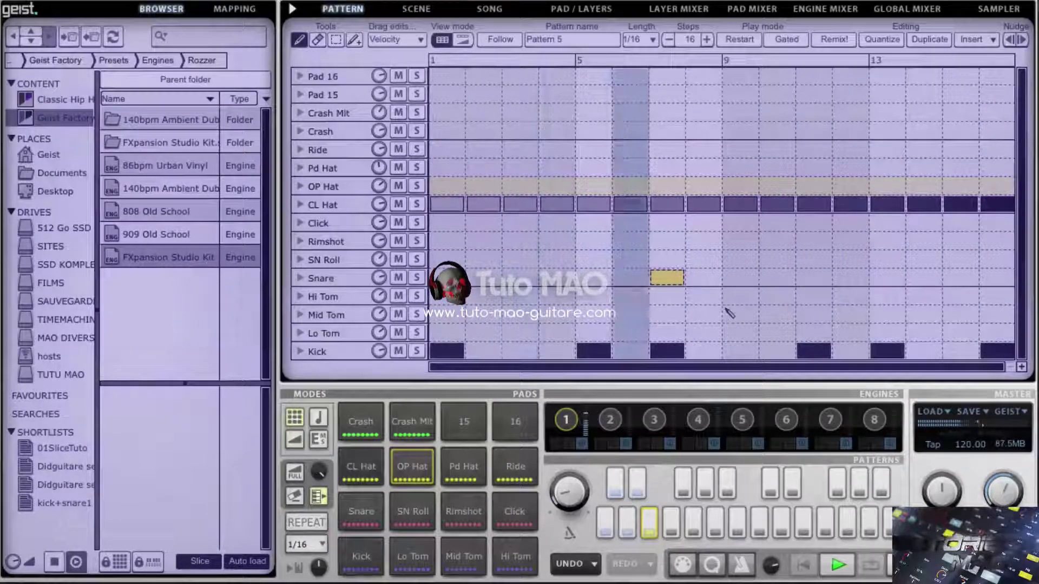
Erase the Snare hit on step 7 and draw Snare hits on steps 5 and 13
{"action": "left_click", "coordinate": [318, 40]}
{"action": "left_click", "coordinate": [664, 276]}
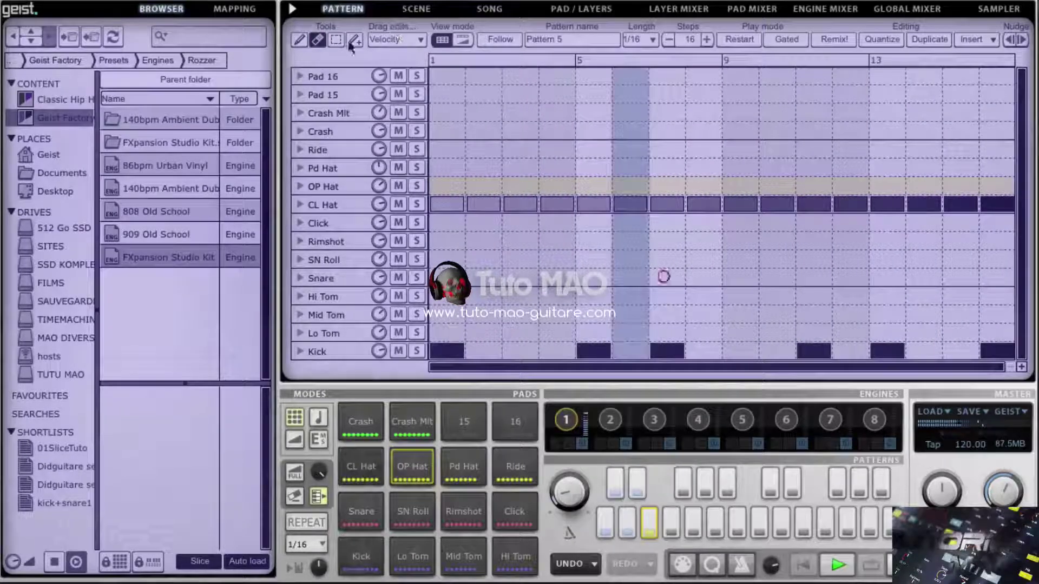
{"action": "left_click", "coordinate": [300, 40]}
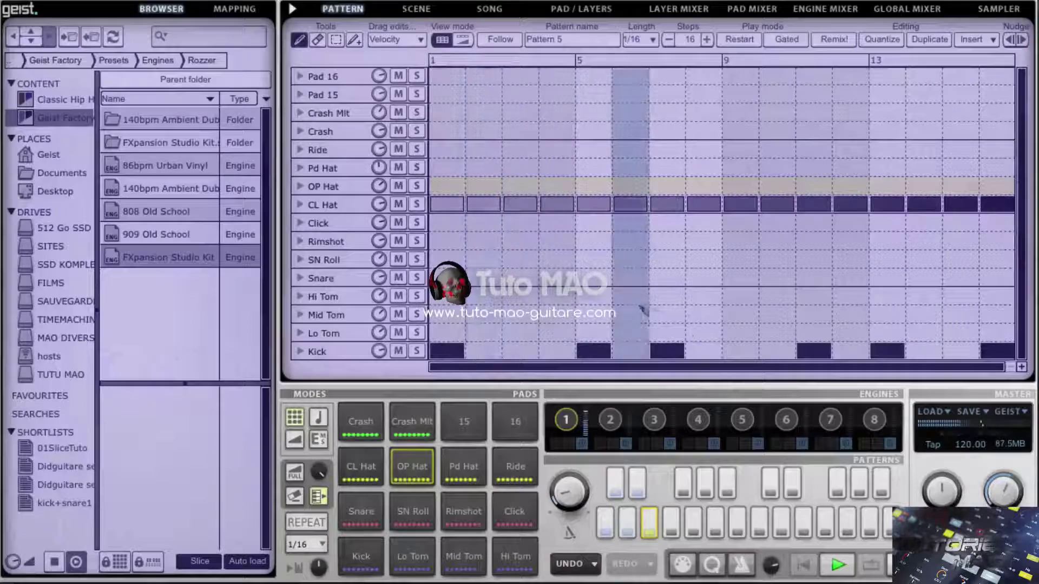
{"action": "left_click", "coordinate": [592, 281]}
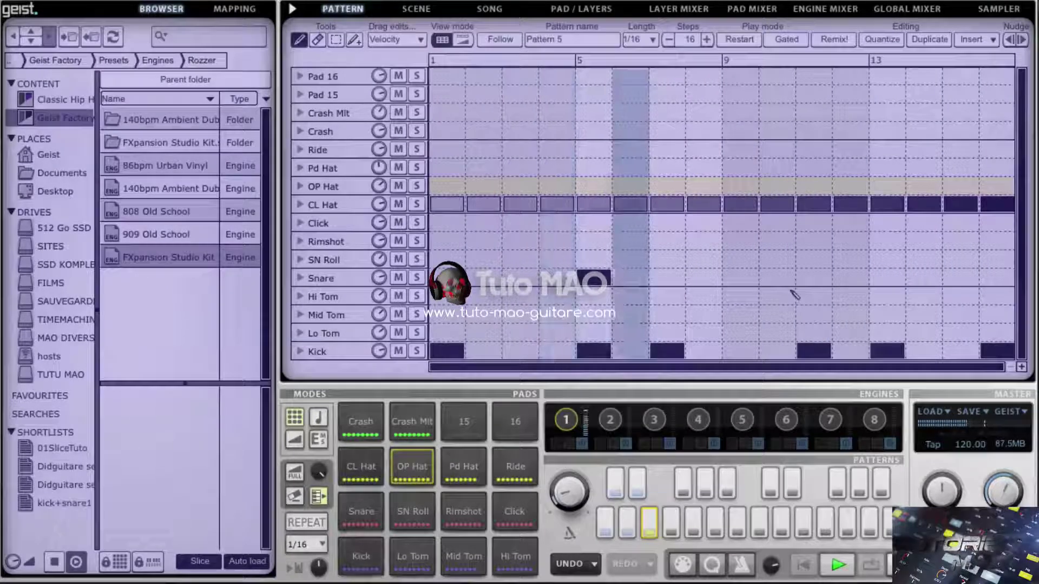
{"action": "left_click", "coordinate": [892, 282]}
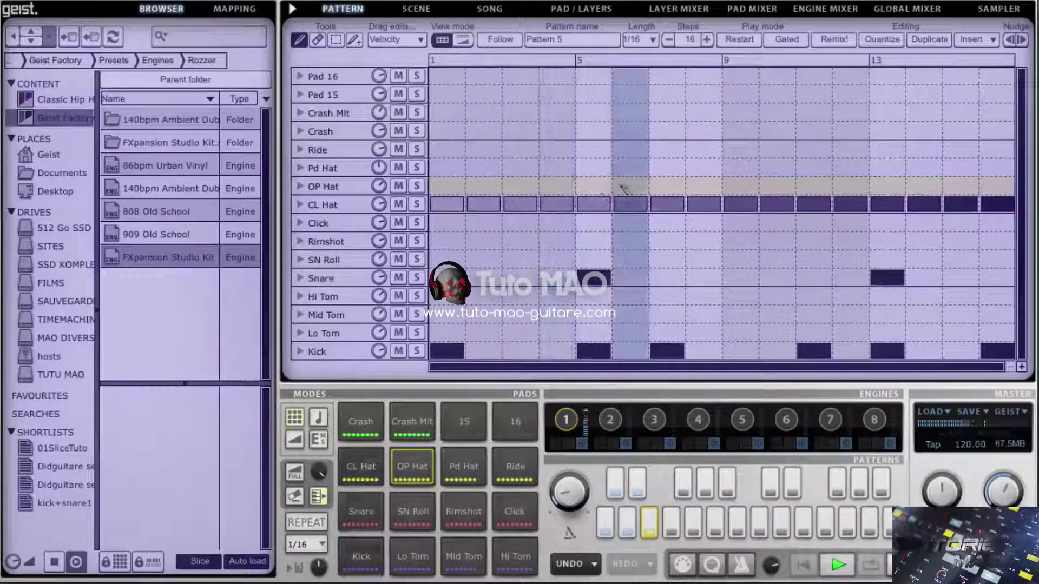
Erase the CL Hat hits on steps 2, 6, 9, 13 and 14
{"action": "left_click", "coordinate": [318, 39]}
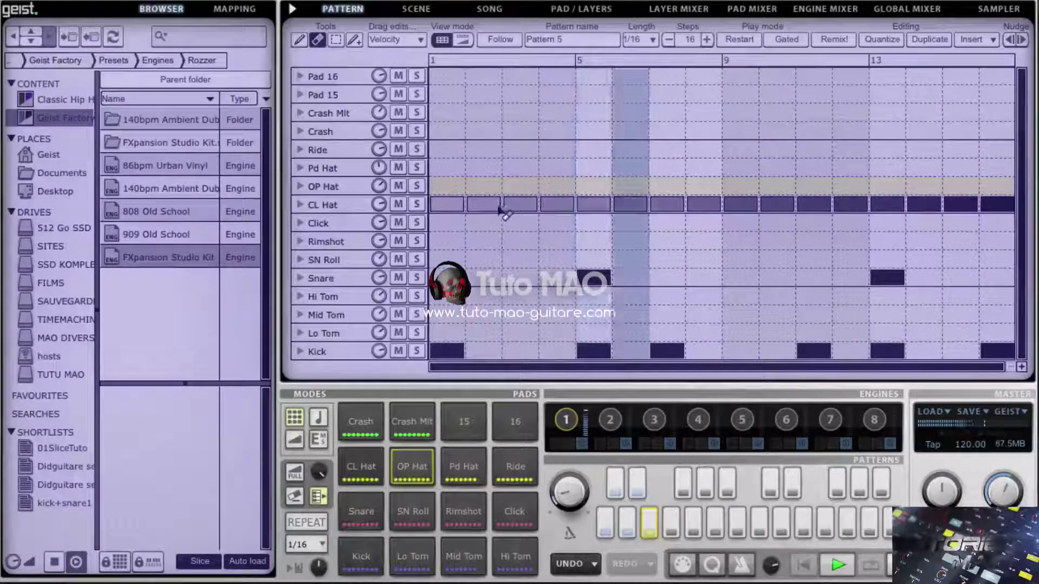
{"action": "left_click", "coordinate": [478, 204]}
{"action": "left_click", "coordinate": [638, 205]}
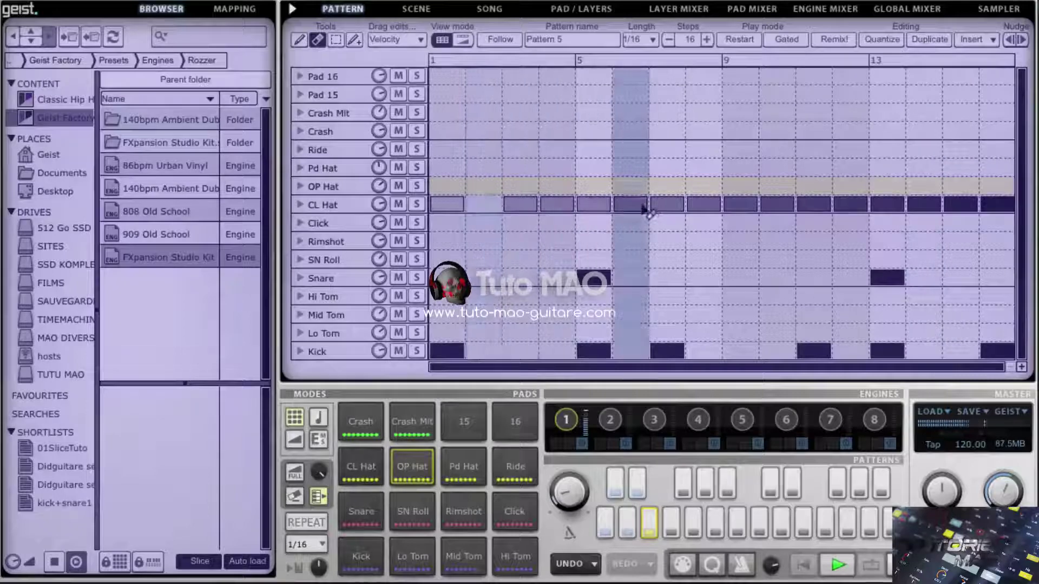
{"action": "left_click", "coordinate": [740, 205]}
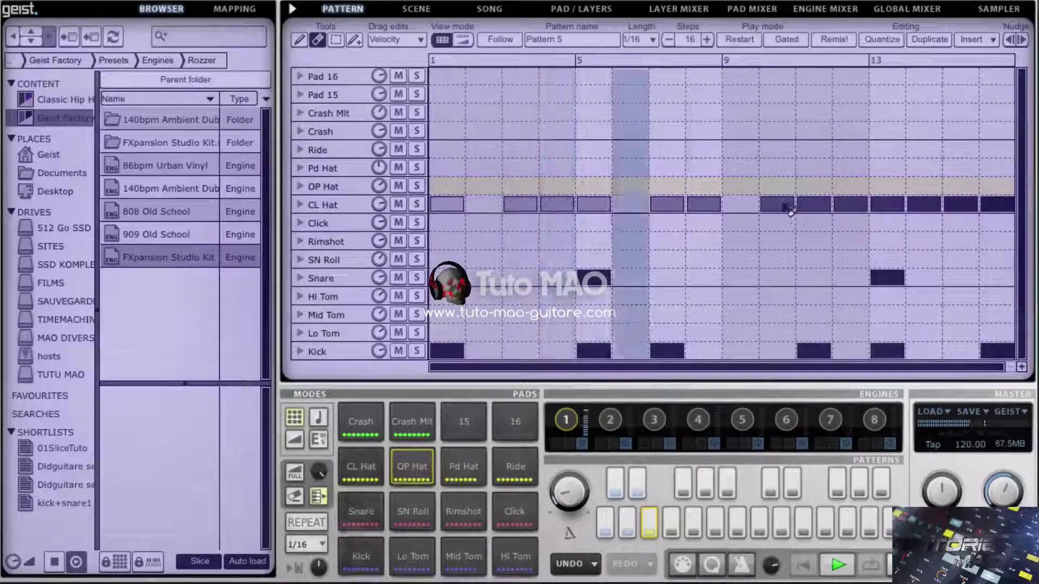
{"action": "left_click", "coordinate": [890, 205]}
{"action": "left_click", "coordinate": [932, 206]}
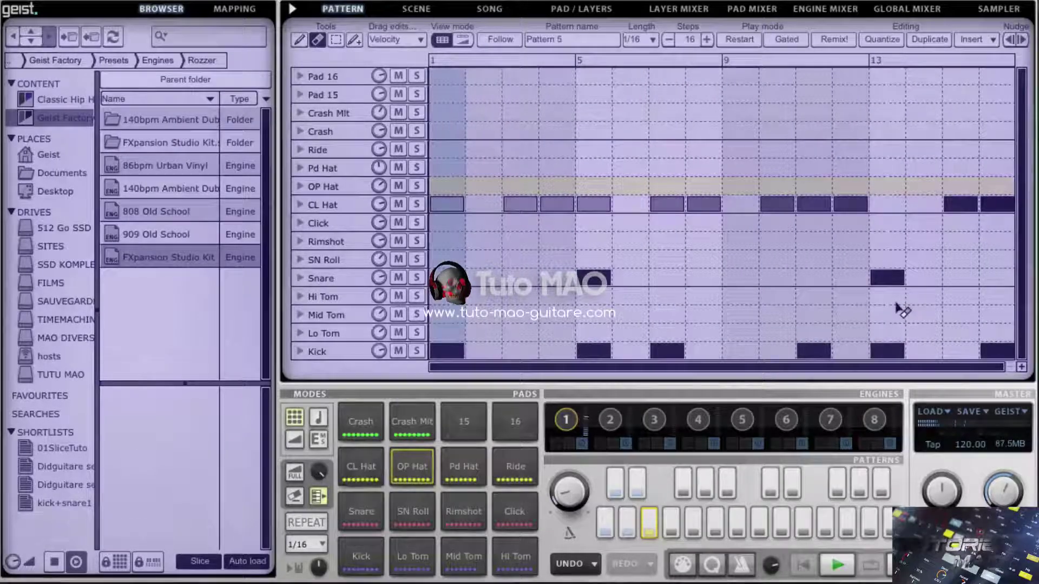
Expand the CL Hat row's Velocity graph and draw lower, varied velocities across all 16 steps
{"action": "left_click", "coordinate": [330, 203]}
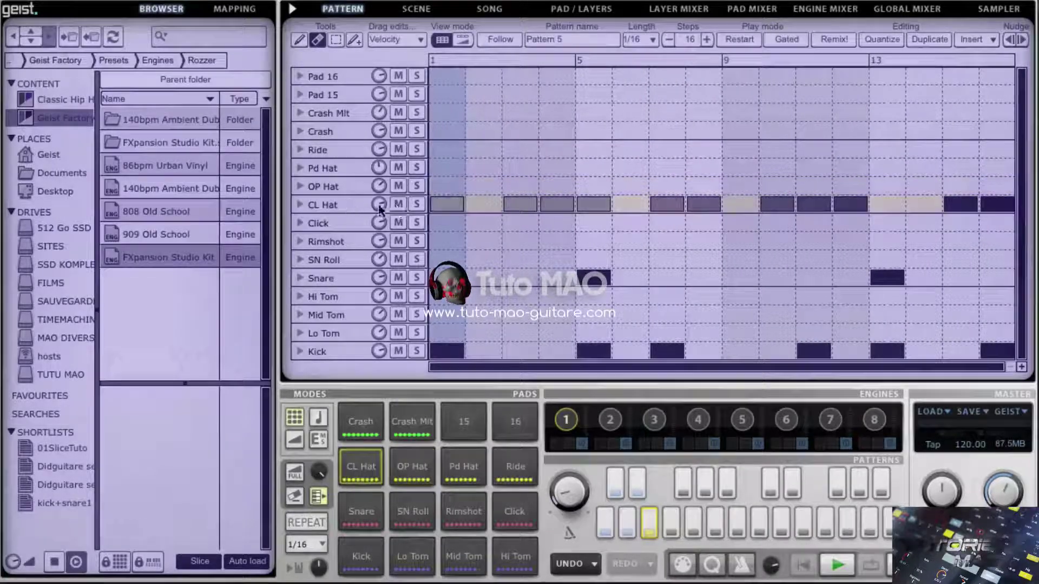
{"action": "left_click", "coordinate": [299, 204]}
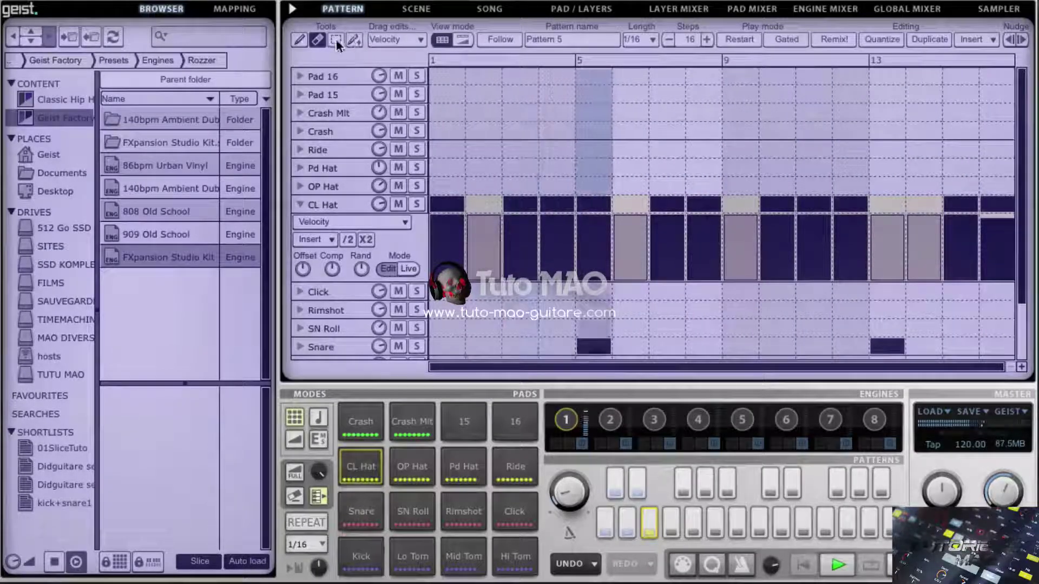
{"action": "left_click", "coordinate": [354, 41]}
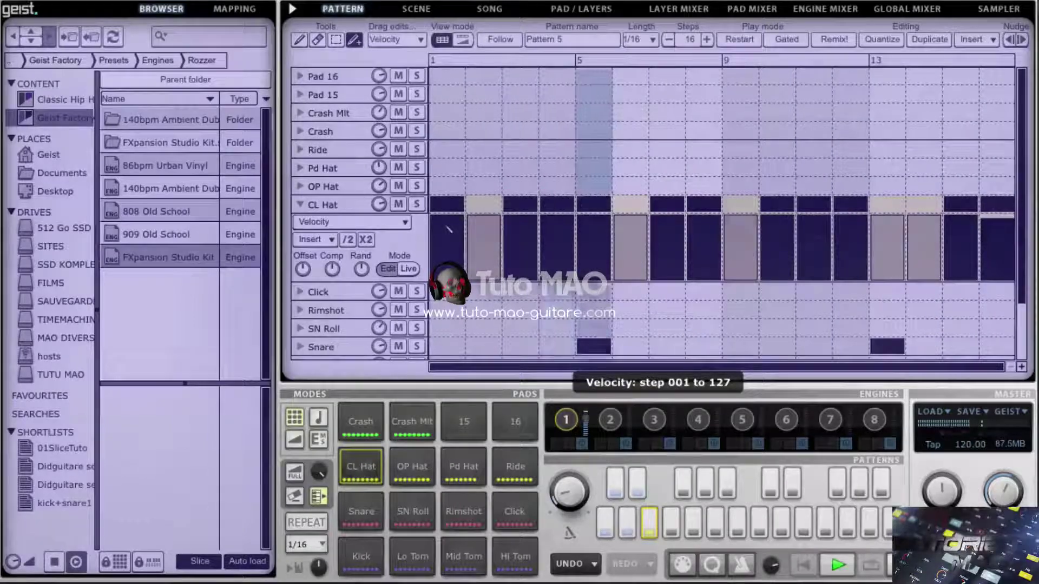
{"action": "mouse_move", "coordinate": [449, 241]}
{"action": "left_mouse_down"}
{"action": "mouse_move", "coordinate": [638, 234]}
{"action": "mouse_move", "coordinate": [668, 248]}
{"action": "mouse_move", "coordinate": [865, 230]}
{"action": "mouse_move", "coordinate": [997, 237]}
{"action": "left_mouse_up"}
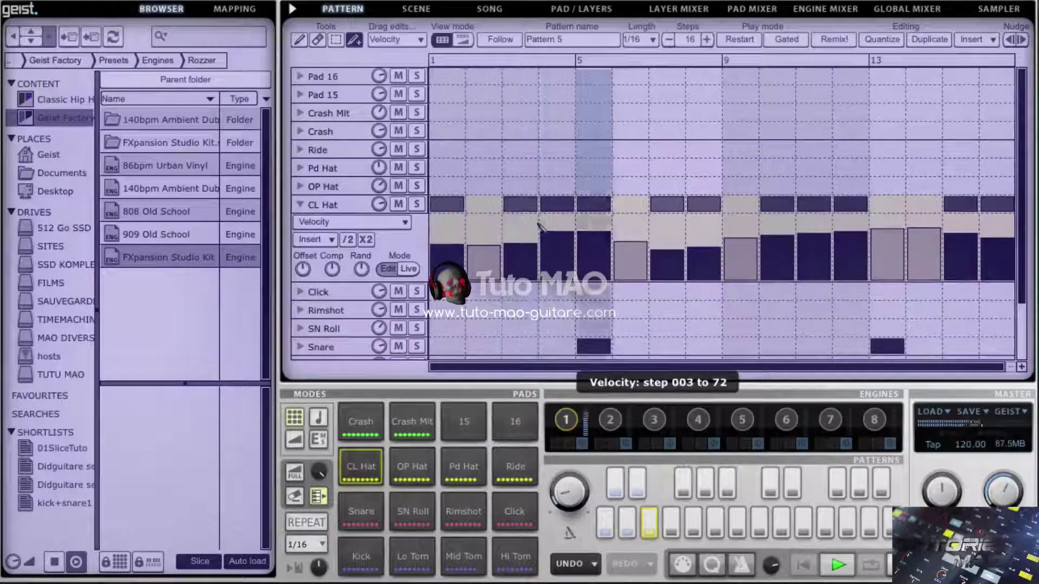
Fill the CL Hat velocity graph with the Random, Ramp up and Ramp down shapes in turn
{"action": "left_click", "coordinate": [331, 238]}
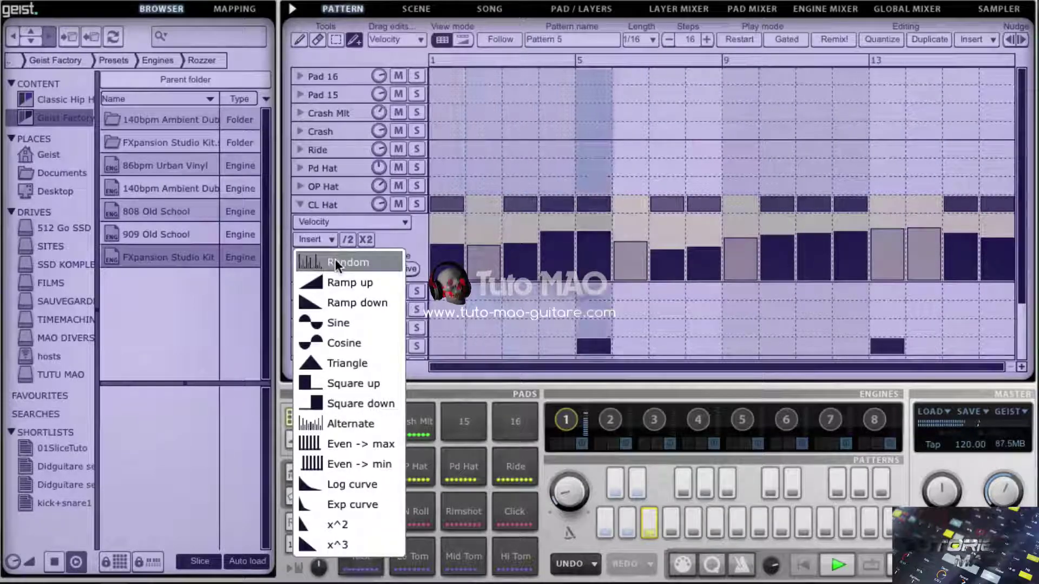
{"action": "left_click", "coordinate": [336, 262]}
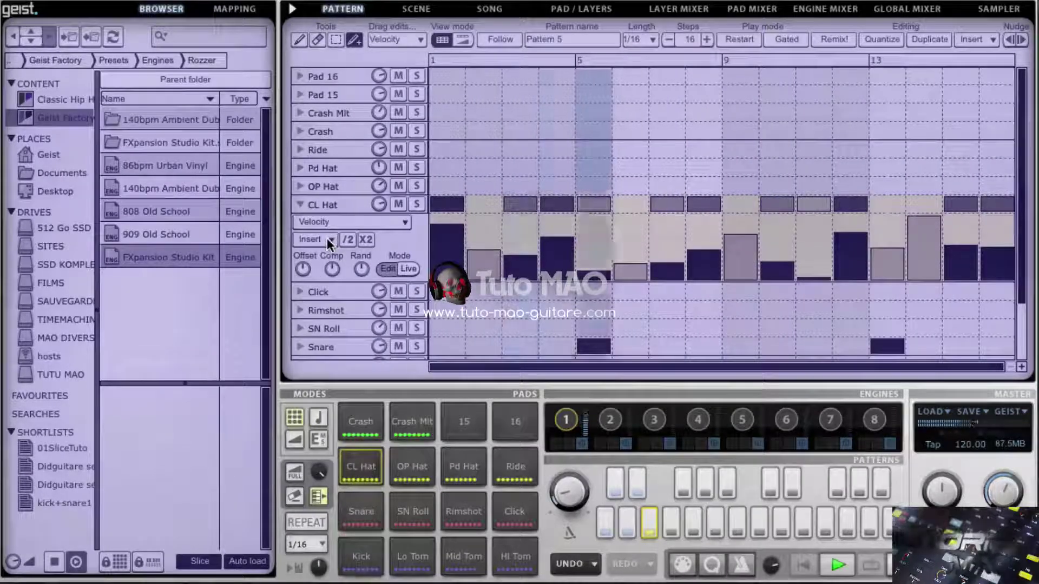
{"action": "left_click", "coordinate": [327, 238]}
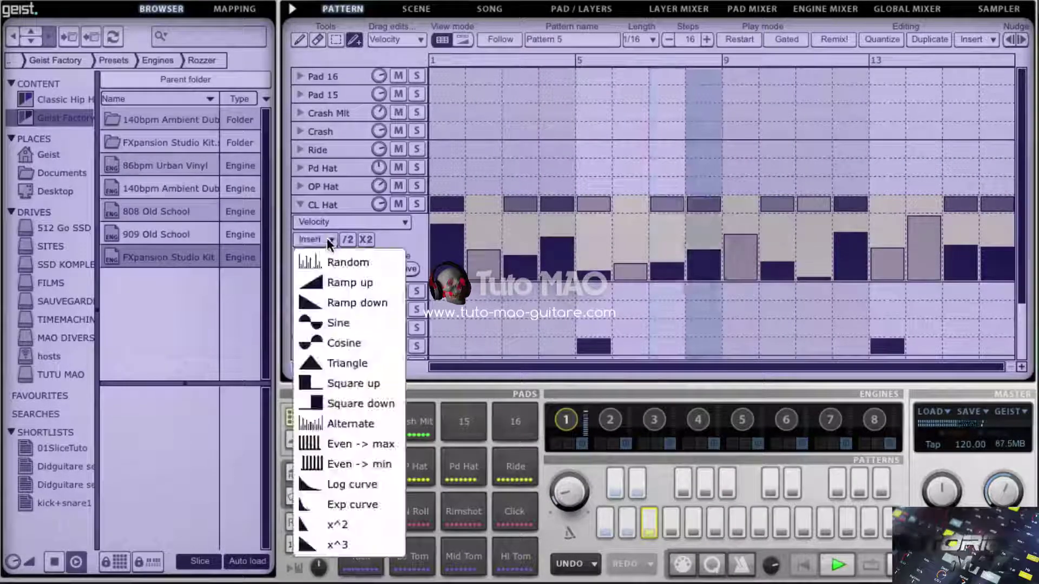
{"action": "left_click", "coordinate": [341, 284]}
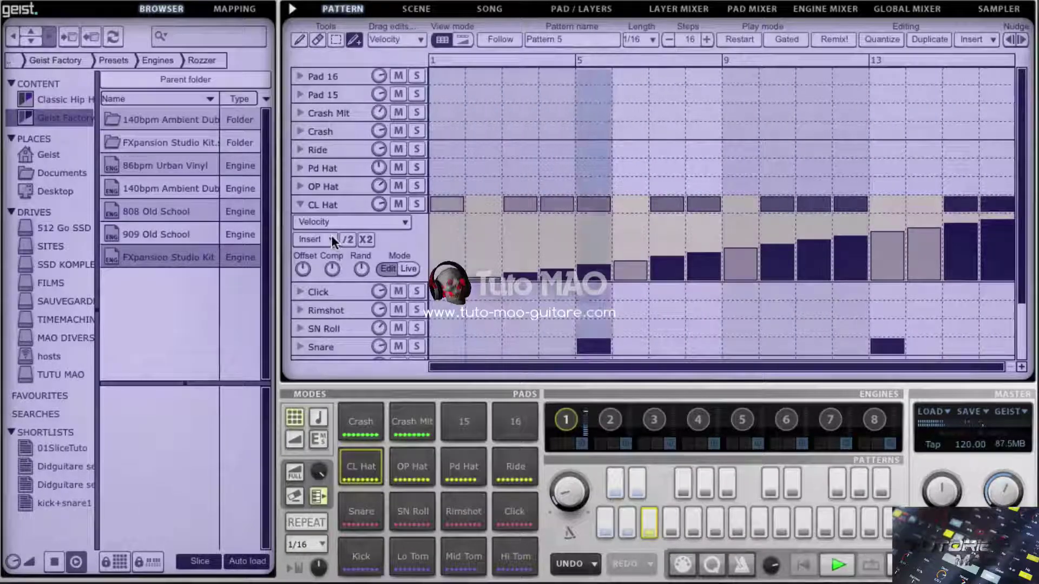
{"action": "left_click", "coordinate": [331, 235]}
{"action": "left_click", "coordinate": [355, 300]}
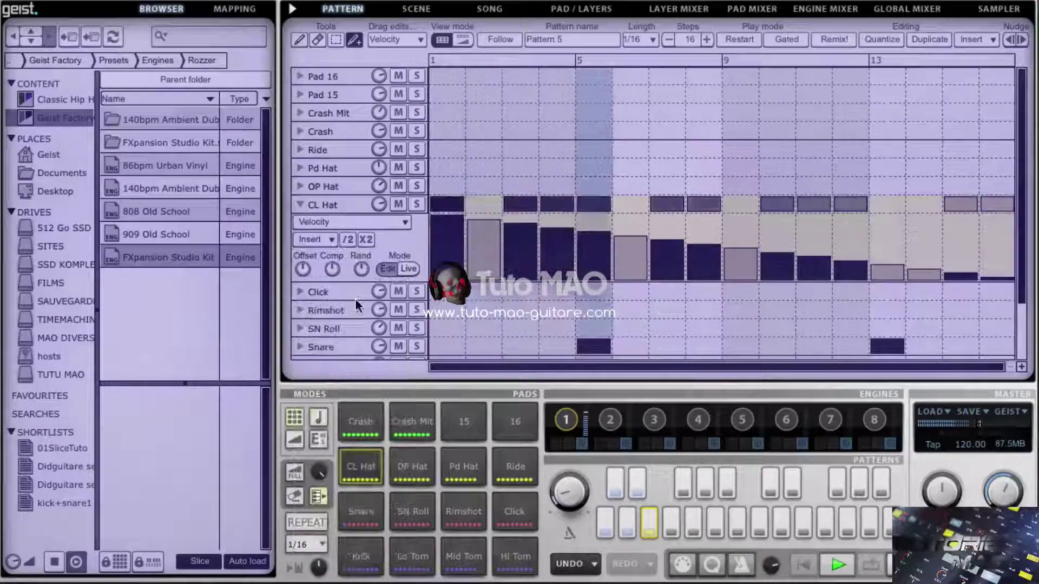
Replace the CL Hat velocities with the Sine, Cosine and Triangle shapes in turn
{"action": "left_click", "coordinate": [328, 239]}
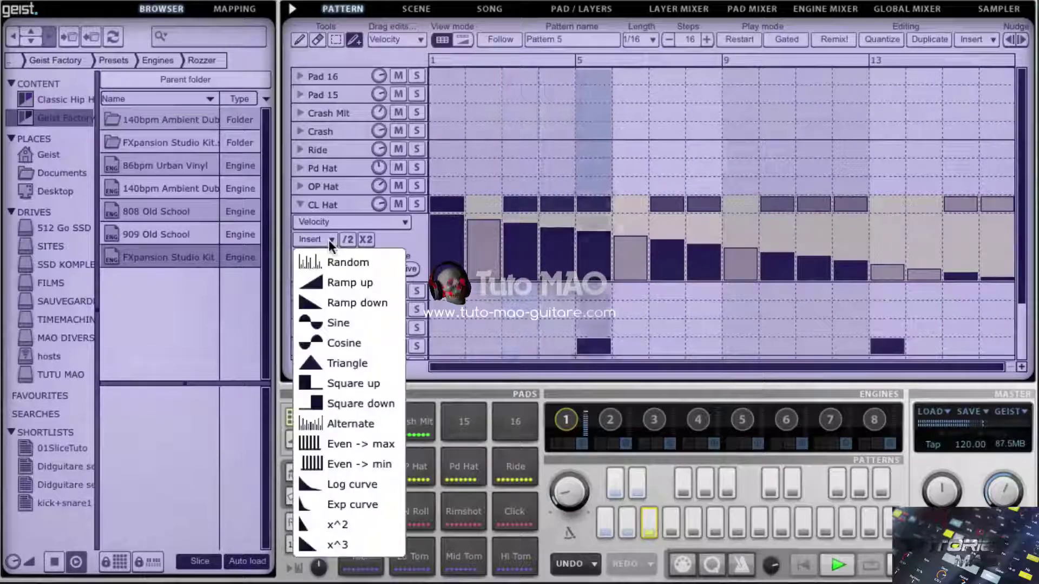
{"action": "left_click", "coordinate": [355, 315]}
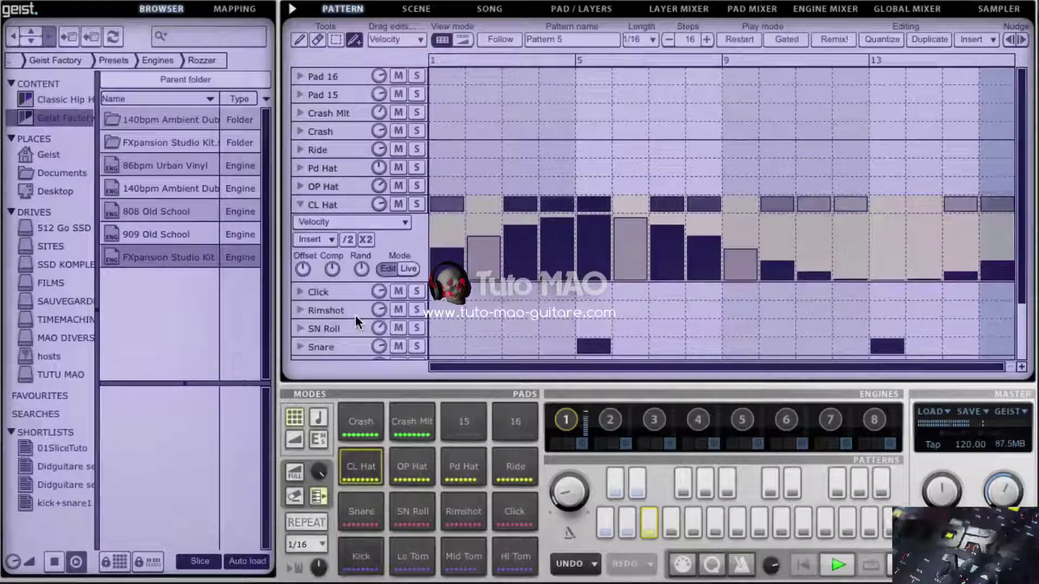
{"action": "left_click", "coordinate": [321, 237]}
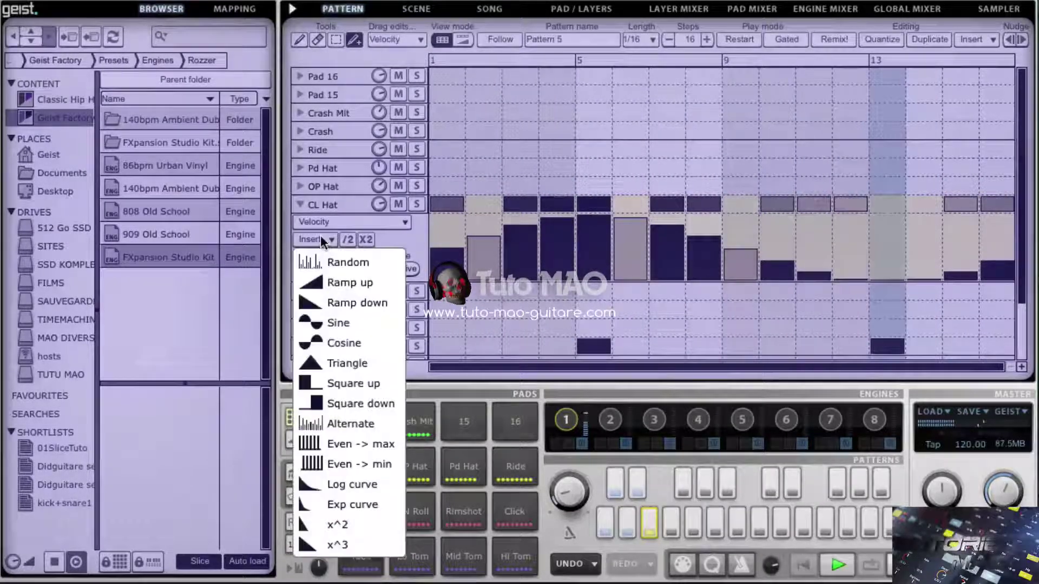
{"action": "left_click", "coordinate": [358, 341]}
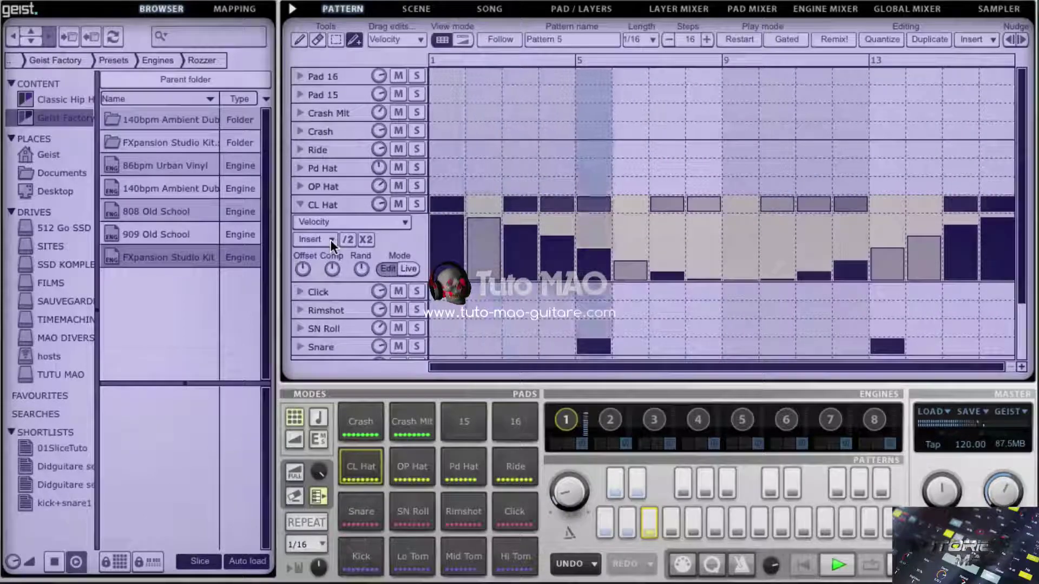
{"action": "left_click", "coordinate": [330, 239]}
{"action": "left_click", "coordinate": [351, 361]}
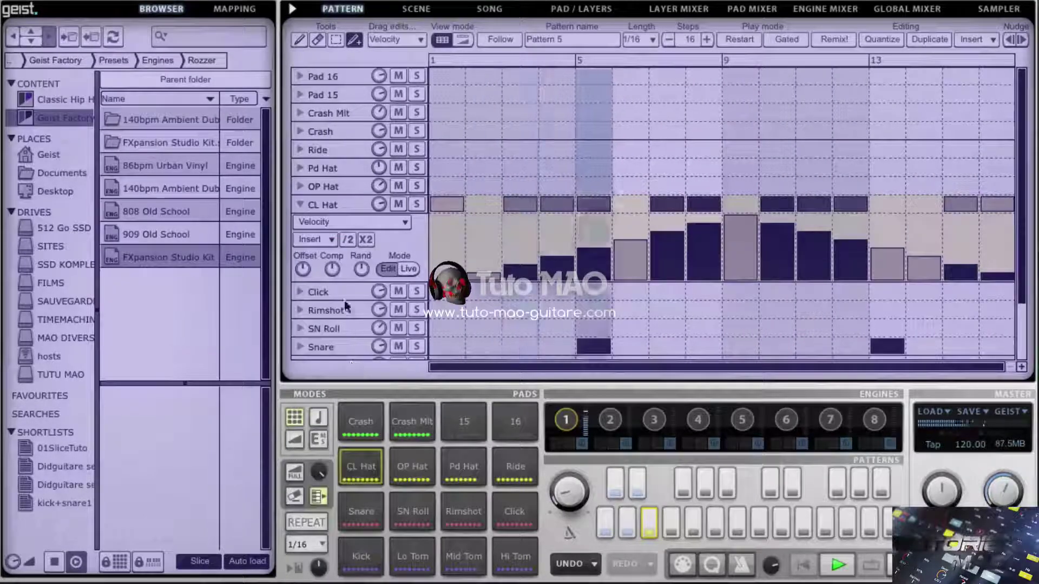
Try the Square up, Square down and Alternate shapes one after another on the CL Hat velocities
{"action": "left_click", "coordinate": [329, 235]}
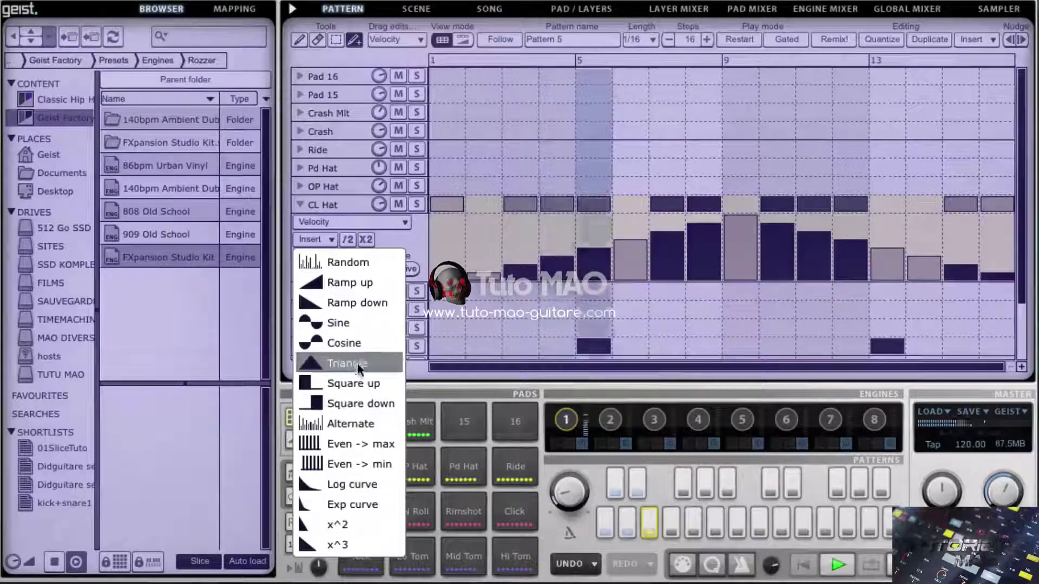
{"action": "left_click", "coordinate": [363, 382]}
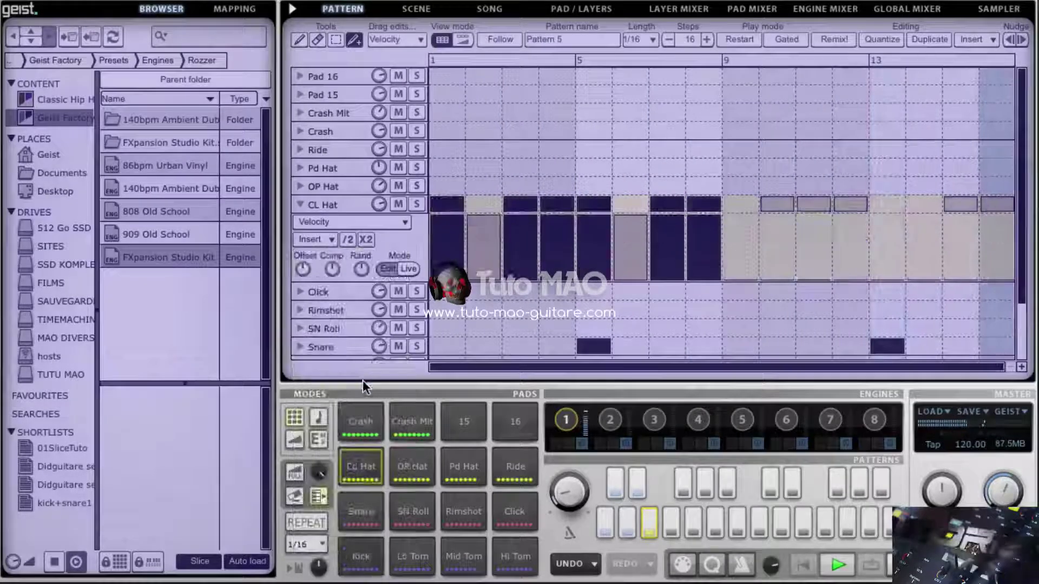
{"action": "left_click", "coordinate": [325, 238]}
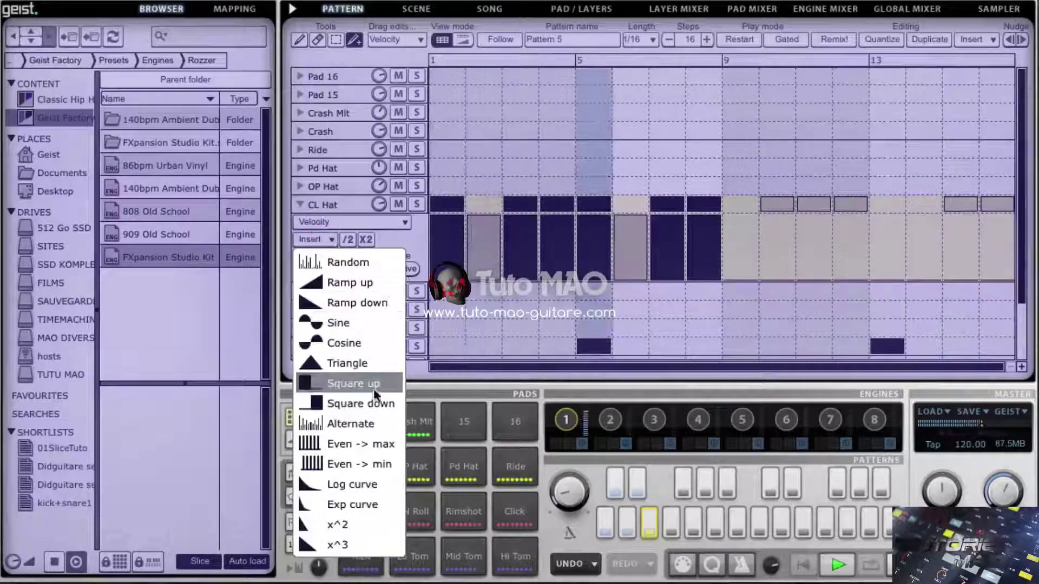
{"action": "left_click", "coordinate": [358, 403]}
{"action": "left_click", "coordinate": [331, 236]}
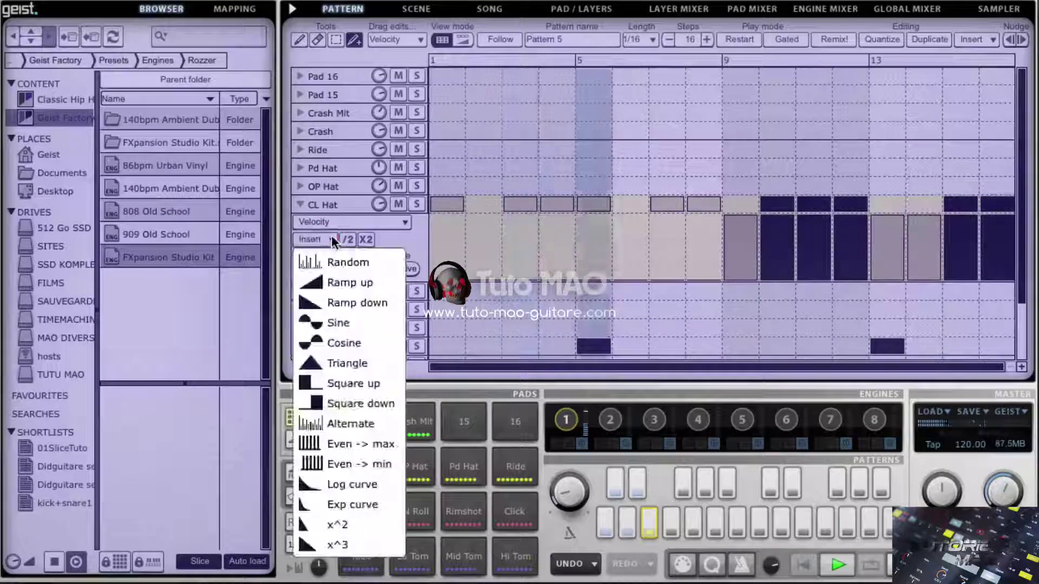
{"action": "left_click", "coordinate": [377, 427]}
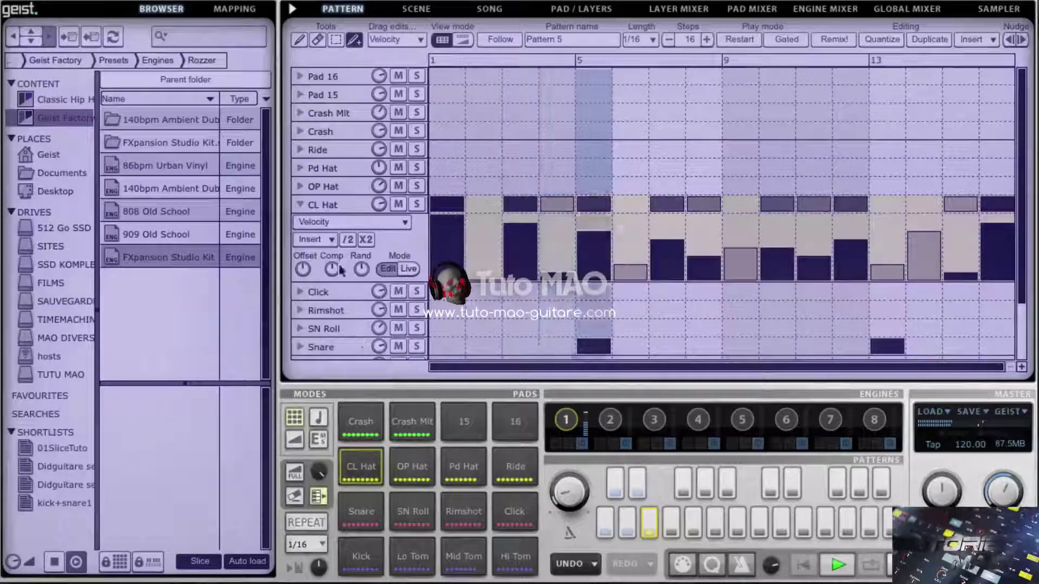
Apply the Even -> max shape to the CL Hat velocities, followed by Even -> min
{"action": "left_click", "coordinate": [331, 239]}
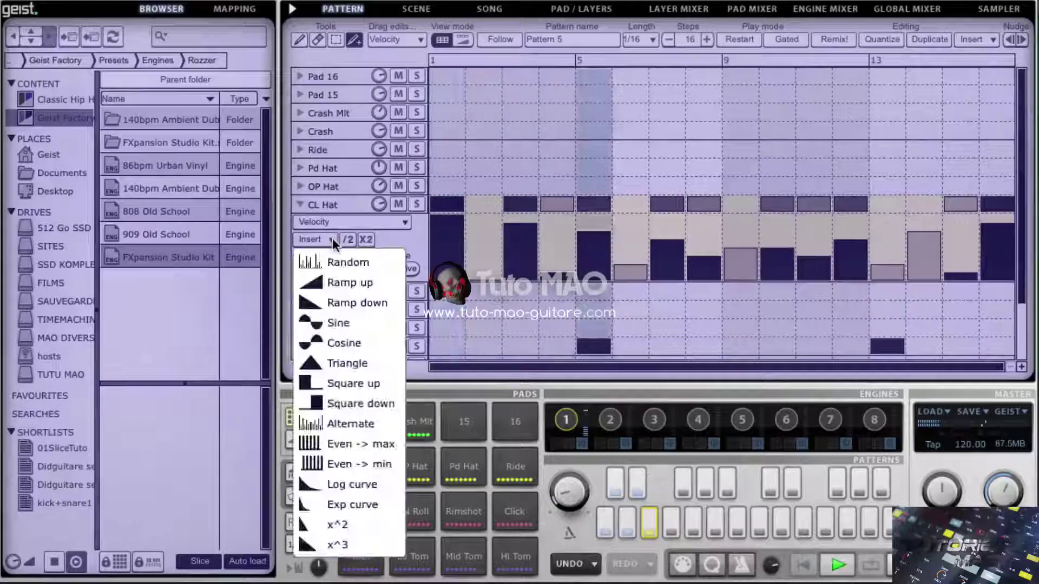
{"action": "left_click", "coordinate": [376, 444]}
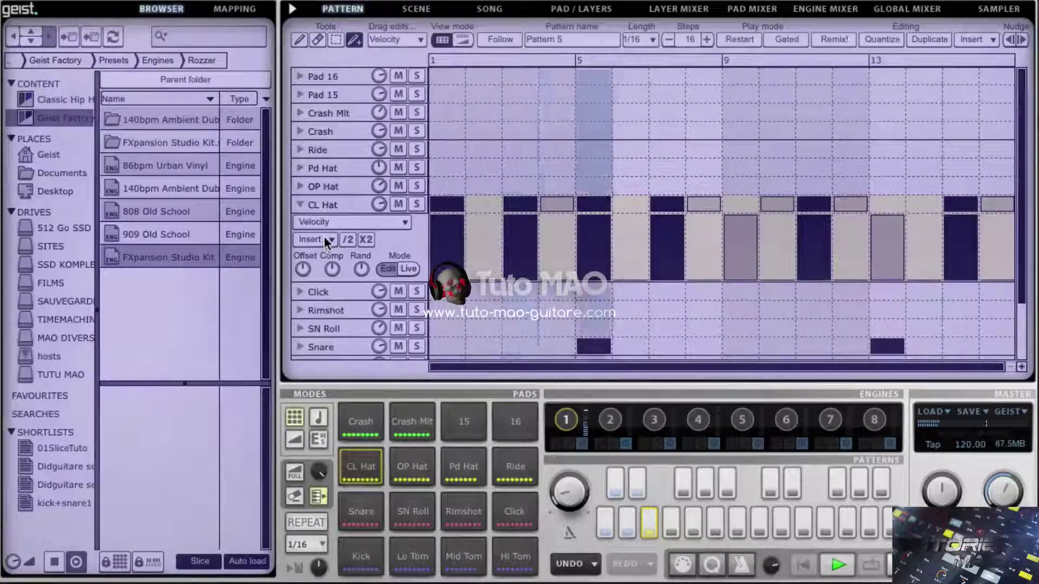
{"action": "left_click", "coordinate": [324, 240]}
{"action": "left_click", "coordinate": [390, 461]}
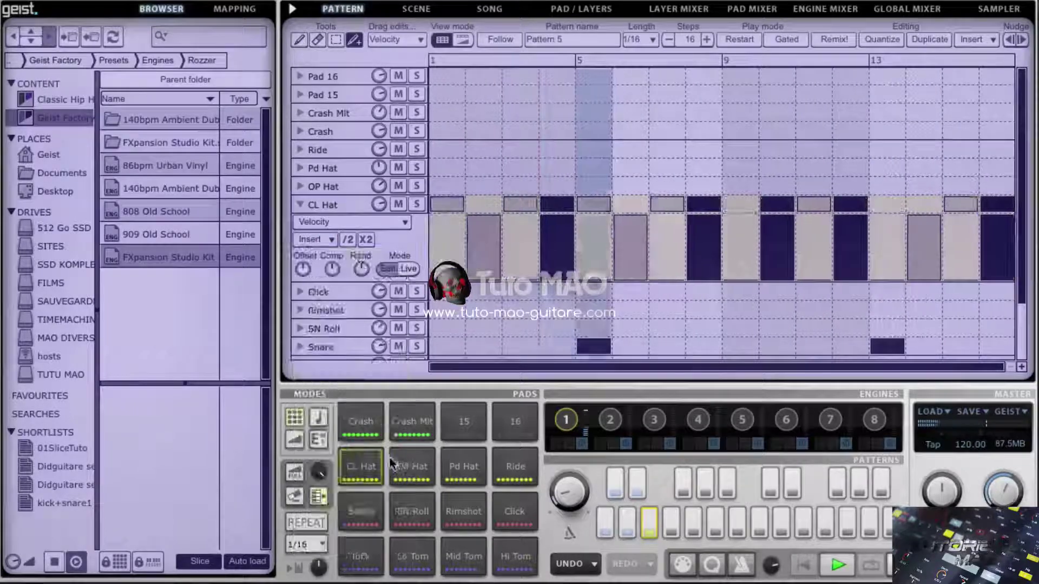
Insert the Log curve, Exp curve, x^2 and x^3 shapes in turn into the CL Hat velocity graph
{"action": "left_click", "coordinate": [328, 237]}
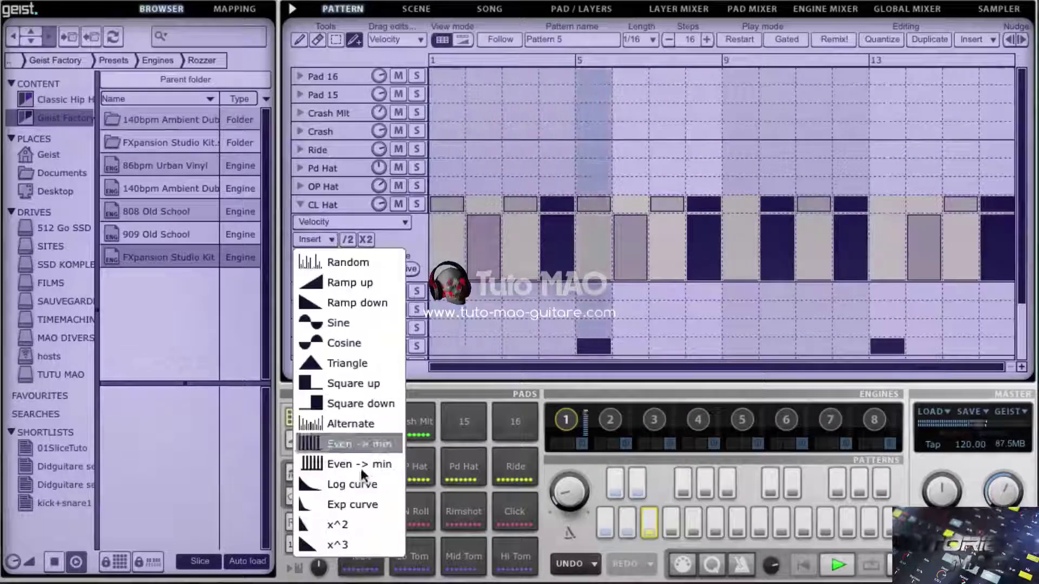
{"action": "left_click", "coordinate": [363, 487]}
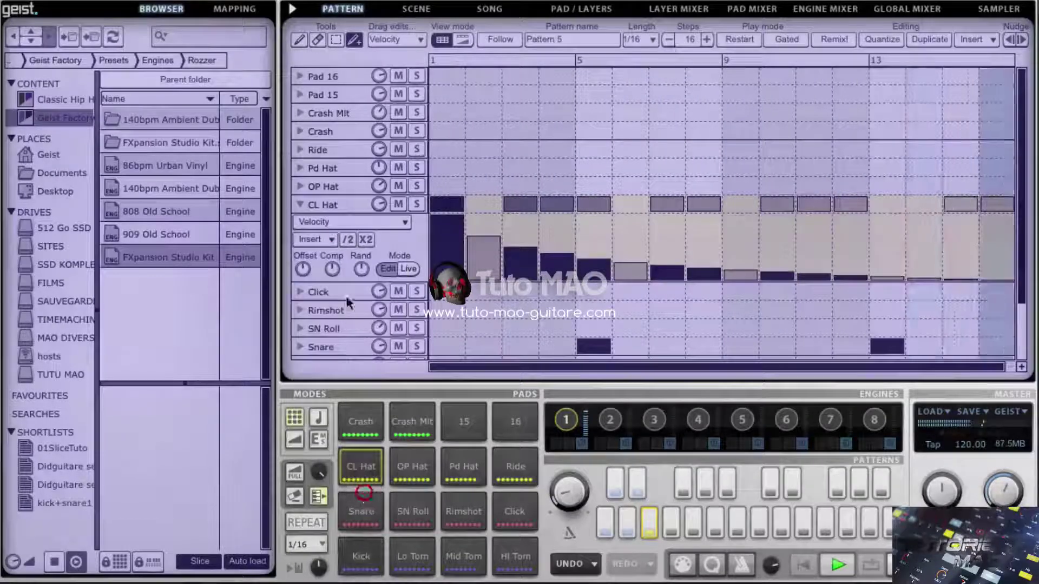
{"action": "left_click", "coordinate": [323, 239]}
{"action": "left_click", "coordinate": [372, 504]}
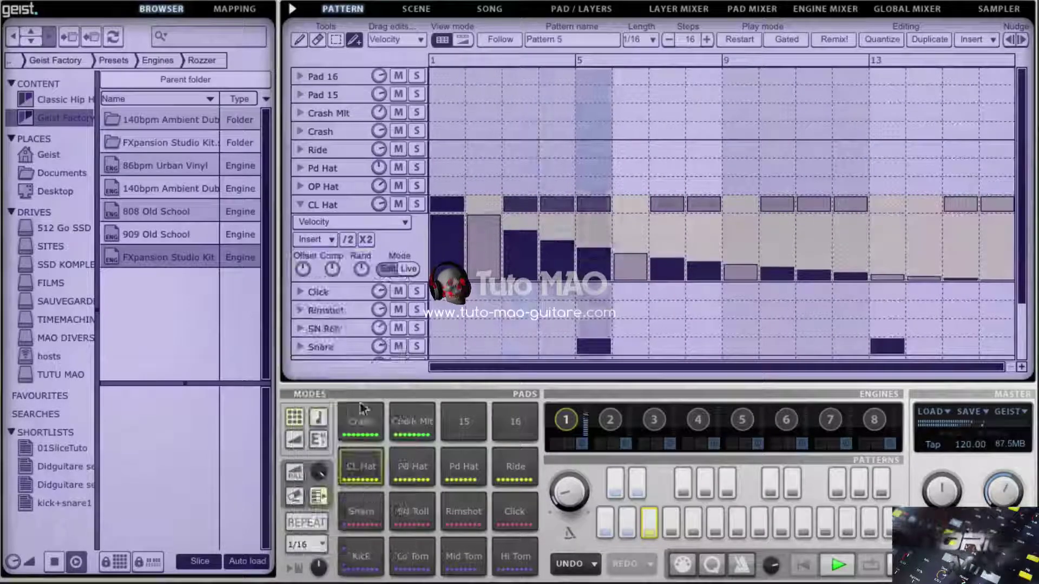
{"action": "left_click", "coordinate": [328, 238]}
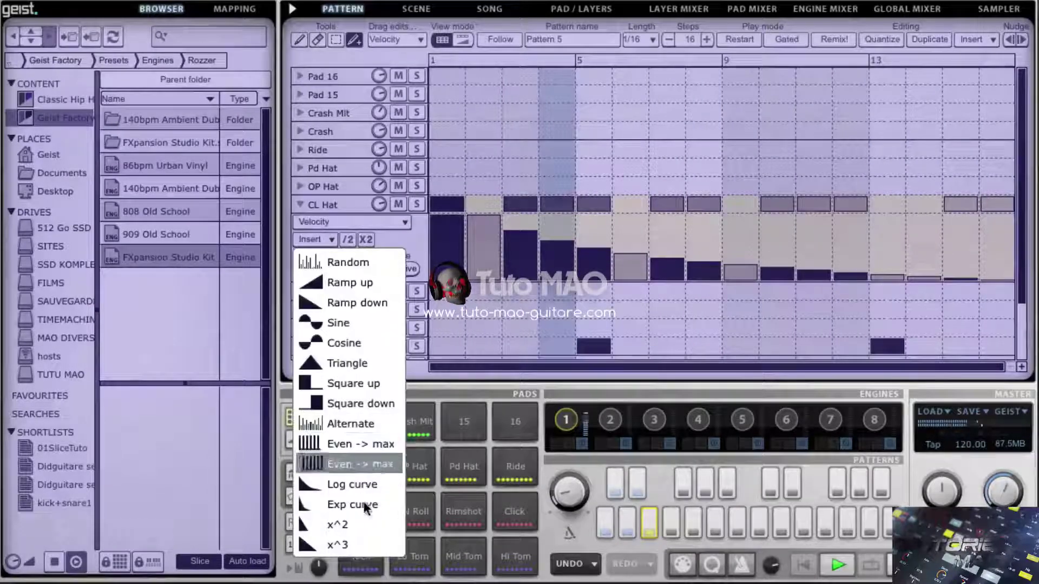
{"action": "left_click", "coordinate": [363, 524]}
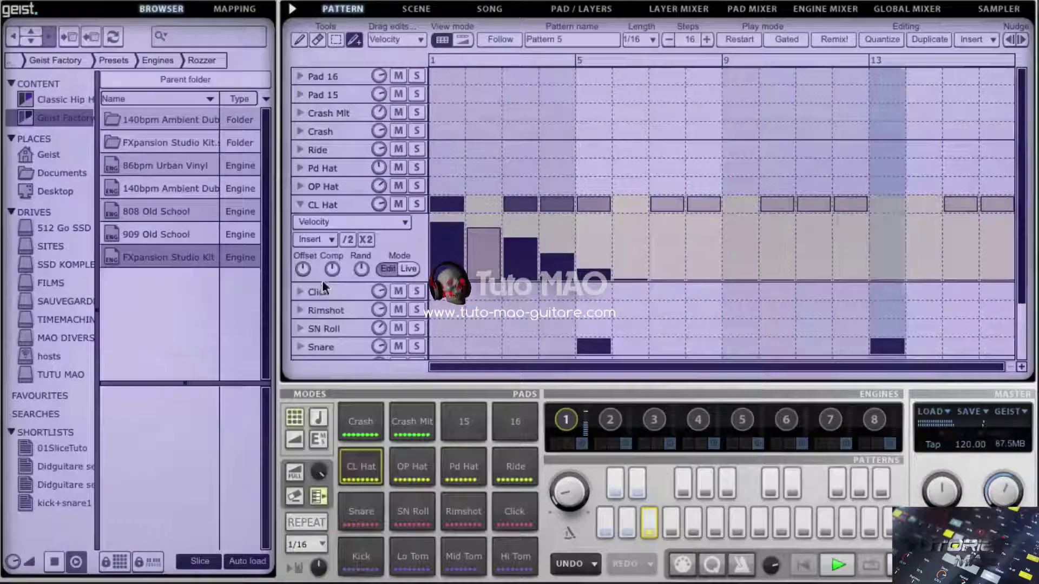
{"action": "left_click", "coordinate": [329, 238]}
{"action": "left_click", "coordinate": [366, 541]}
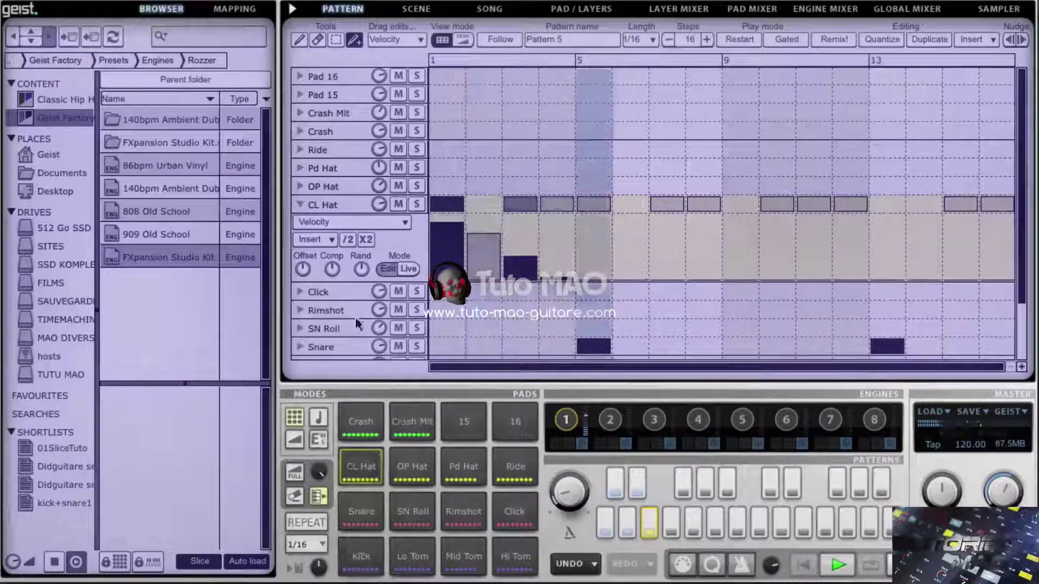
Insert the Alternate shape into the CL Hat velocity graph and rescale it repeatedly with /2 and X2
{"action": "left_click", "coordinate": [326, 240]}
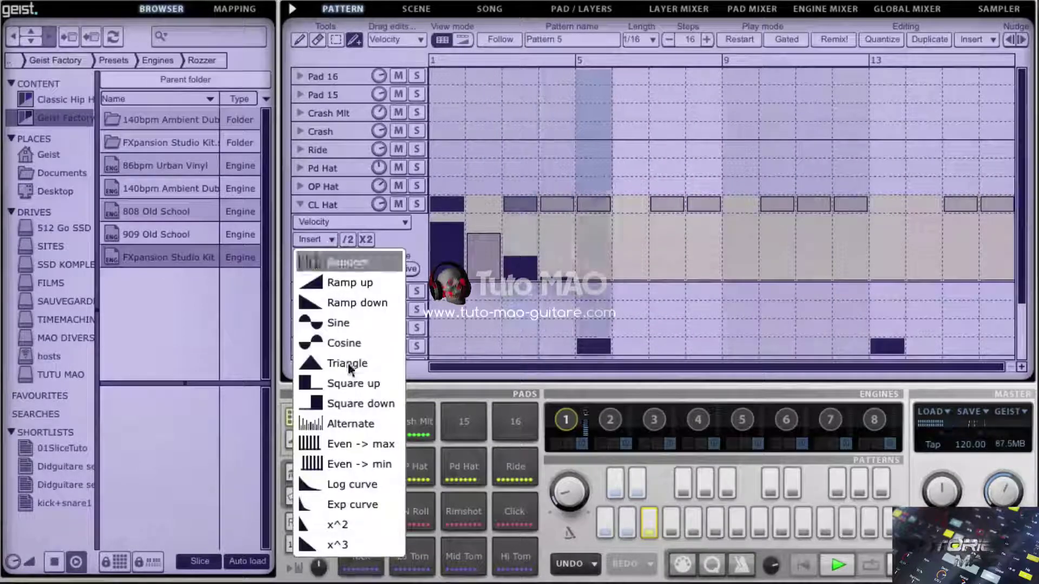
{"action": "left_click", "coordinate": [357, 428]}
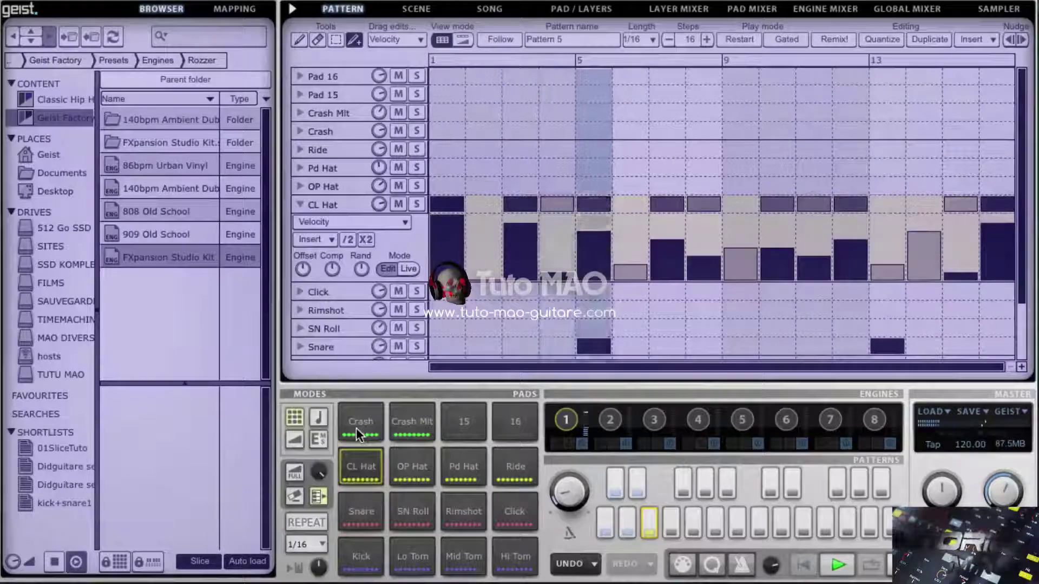
{"action": "left_click", "coordinate": [348, 240]}
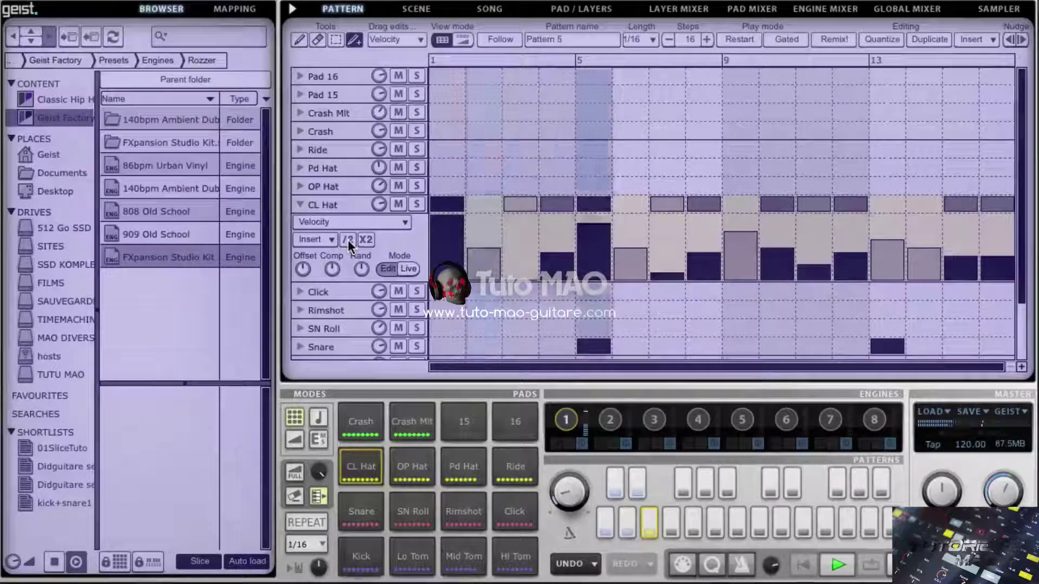
{"action": "left_click", "coordinate": [348, 239]}
{"action": "left_click", "coordinate": [365, 243]}
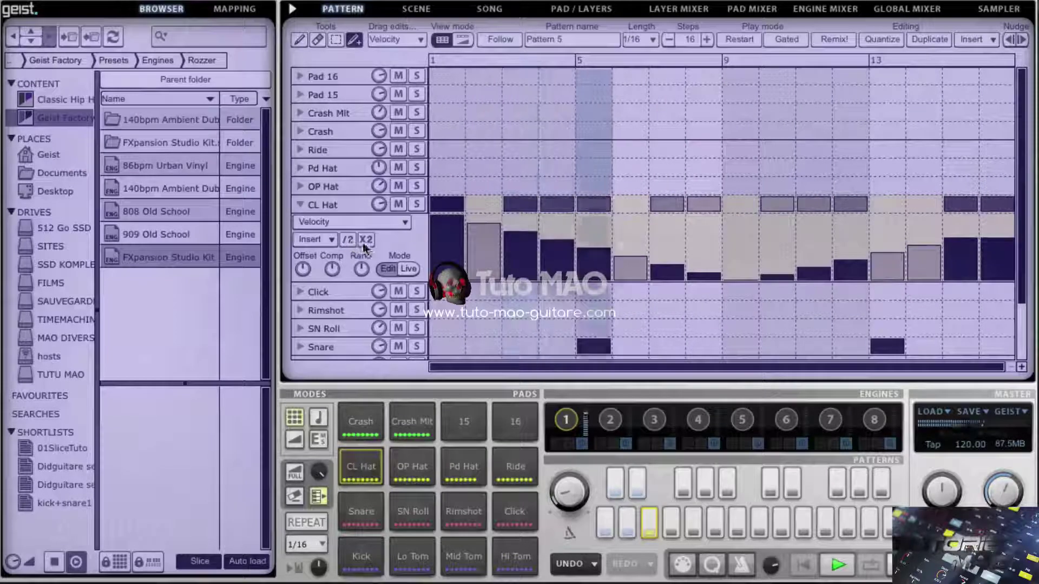
{"action": "left_click", "coordinate": [365, 244]}
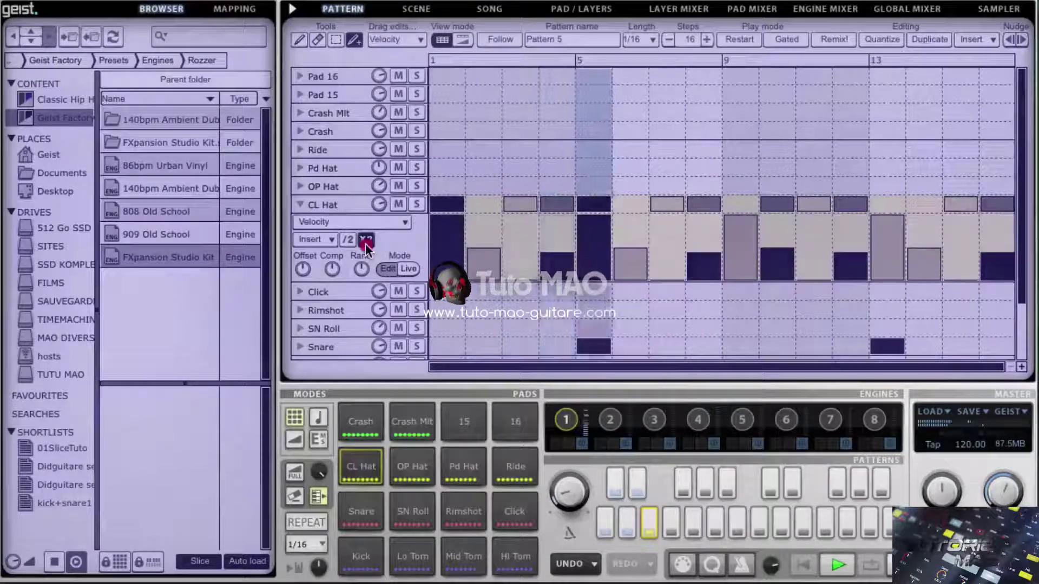
{"action": "left_click", "coordinate": [366, 244]}
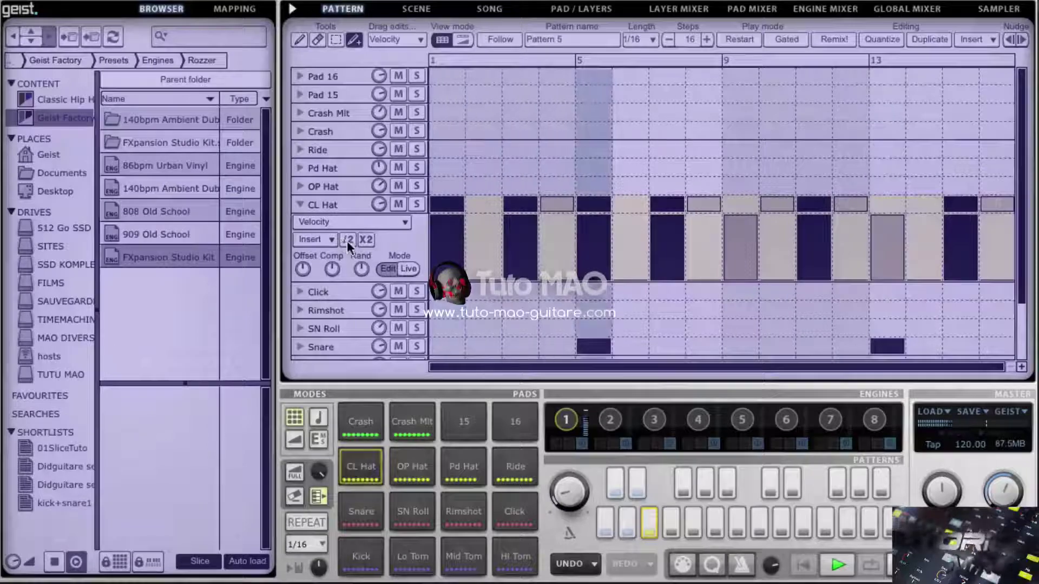
{"action": "left_click", "coordinate": [345, 241]}
Insert a Ramp down shape into the CL Hat velocity graph and replace it with Ramp up
{"action": "left_click", "coordinate": [336, 239]}
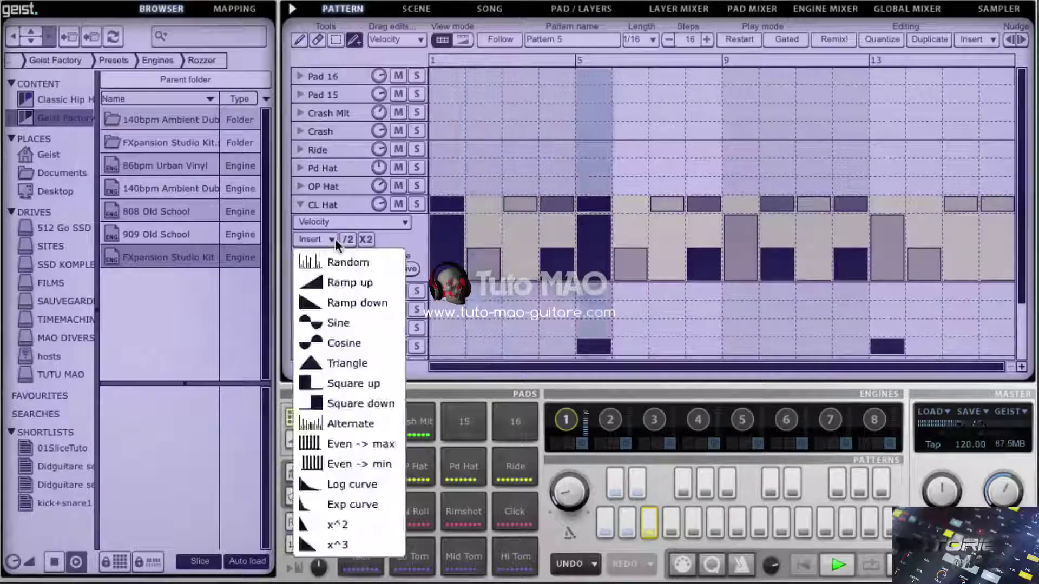
{"action": "left_click", "coordinate": [362, 303]}
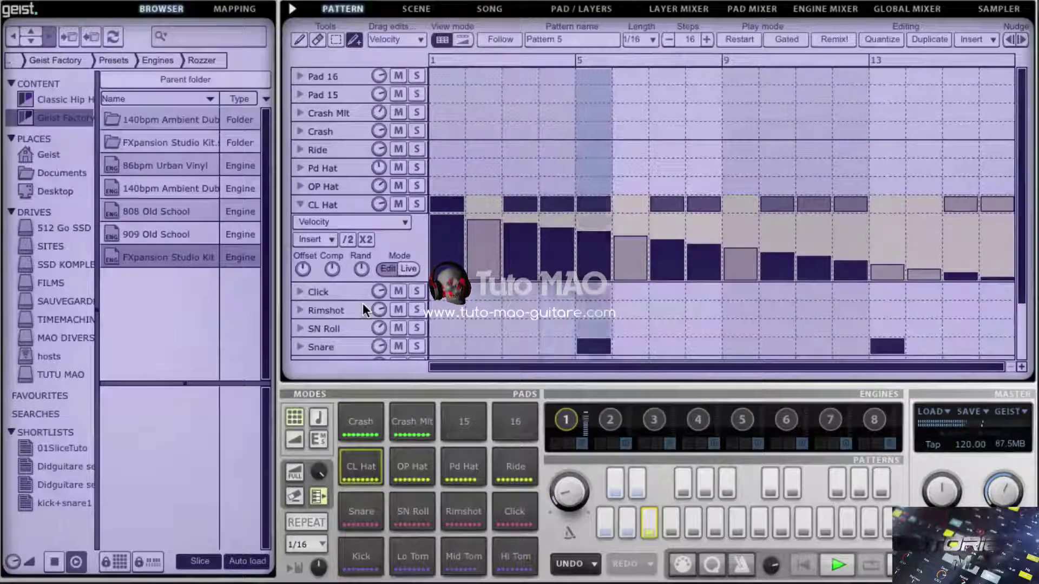
{"action": "left_click", "coordinate": [332, 239]}
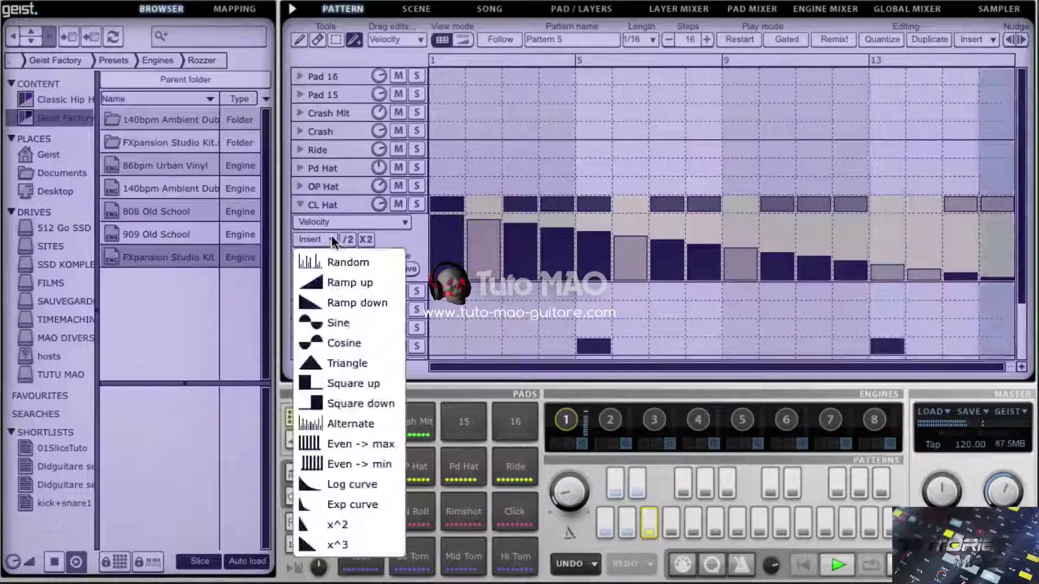
{"action": "left_click", "coordinate": [348, 284]}
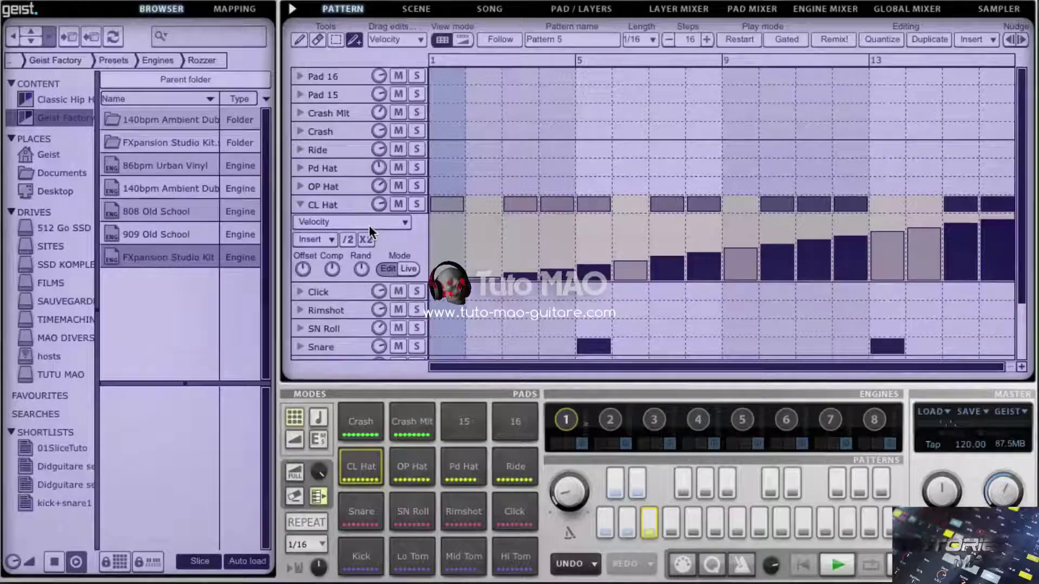
Switch the CL Hat graph to Pan, insert the Alternate shape and audition the pattern
{"action": "left_click", "coordinate": [385, 223]}
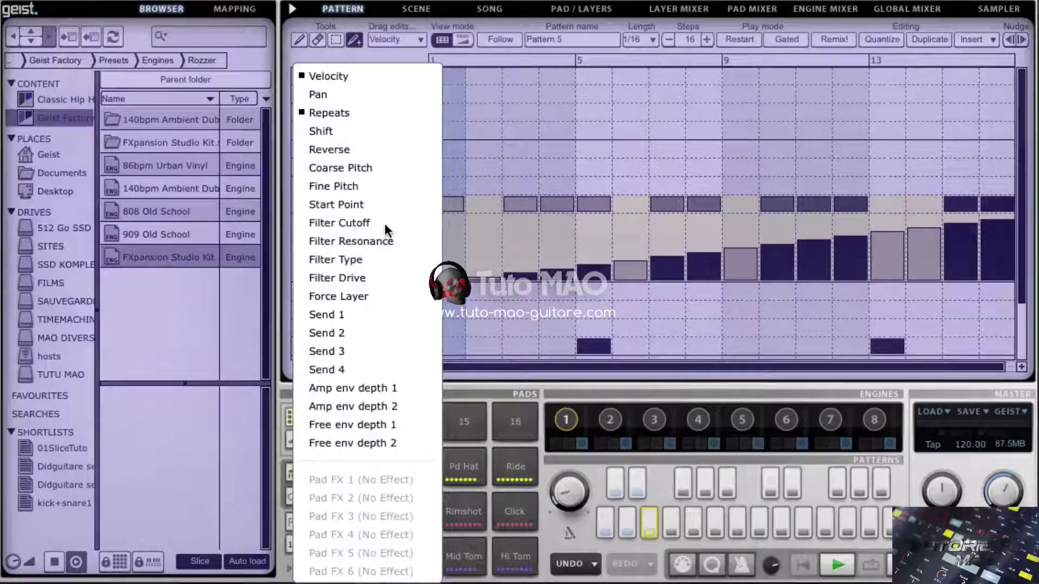
{"action": "left_click", "coordinate": [352, 93]}
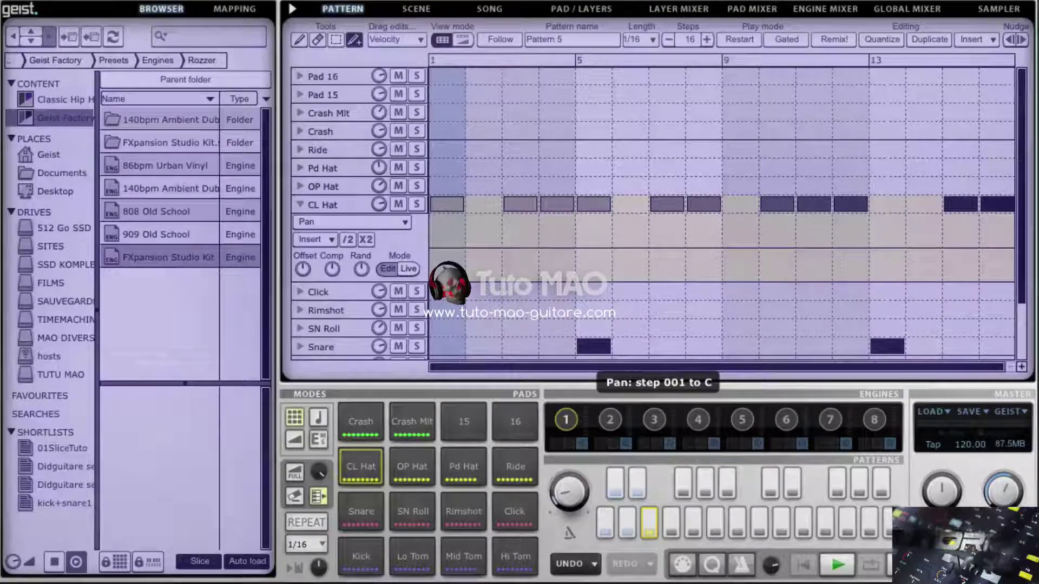
{"action": "left_click", "coordinate": [332, 238]}
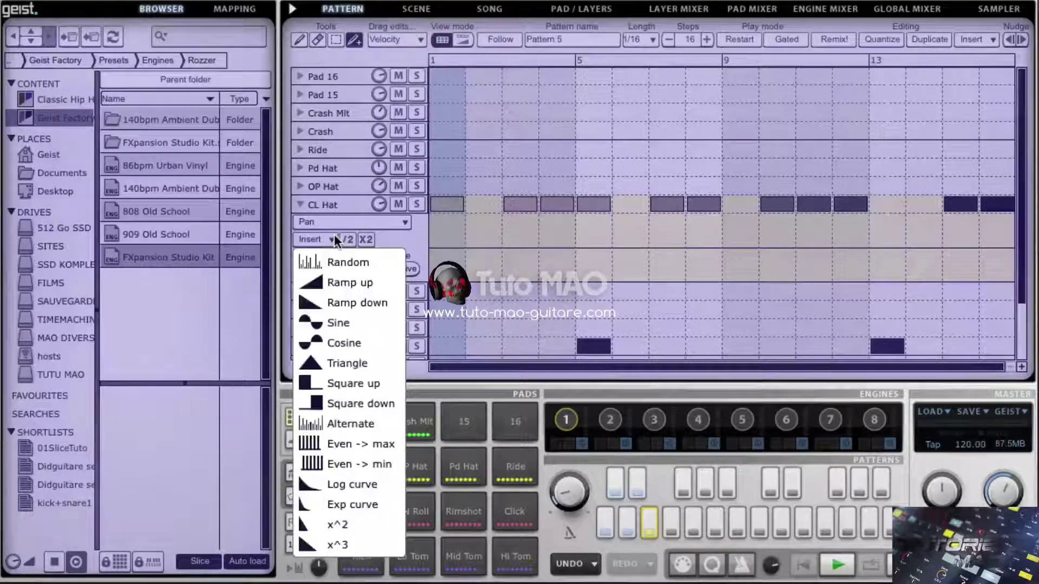
{"action": "left_click", "coordinate": [360, 421]}
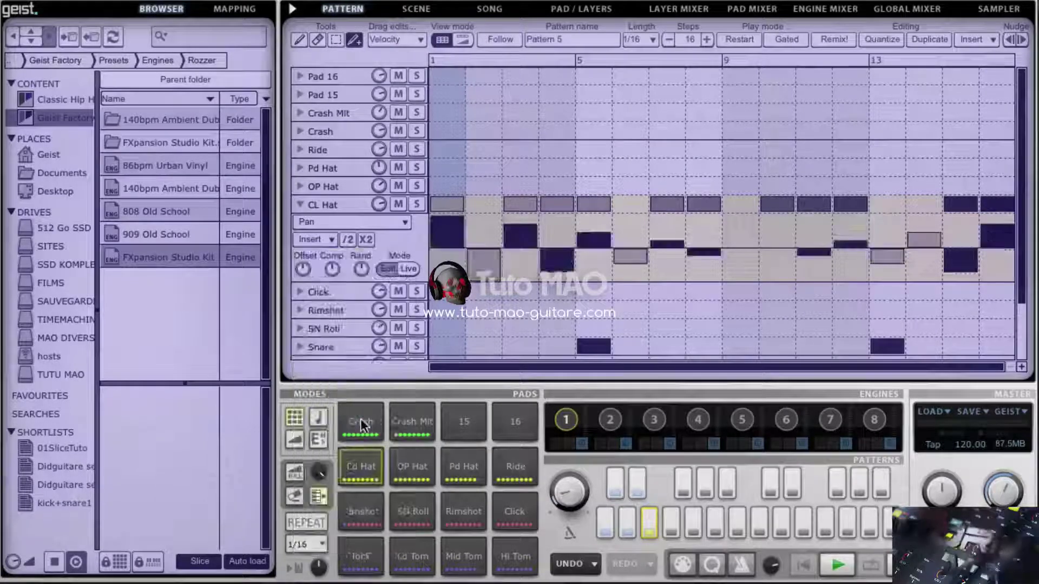
{"action": "left_click", "coordinate": [834, 564]}
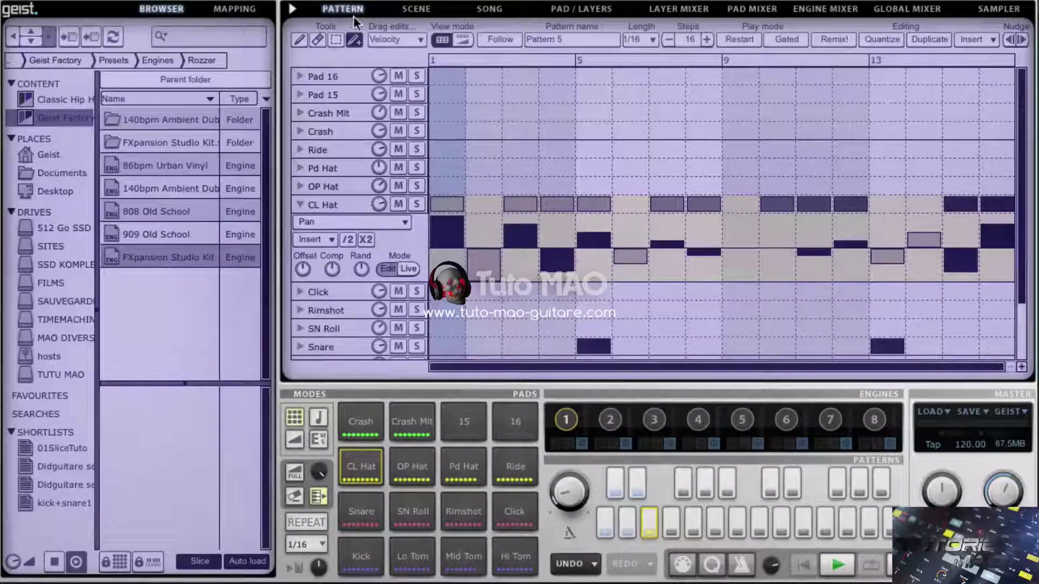
Show the CL Hat parameters in graph view, assign Coarse Pitch to the third lane and draw raised pitch values up to about +7 st
{"action": "left_click", "coordinate": [461, 39]}
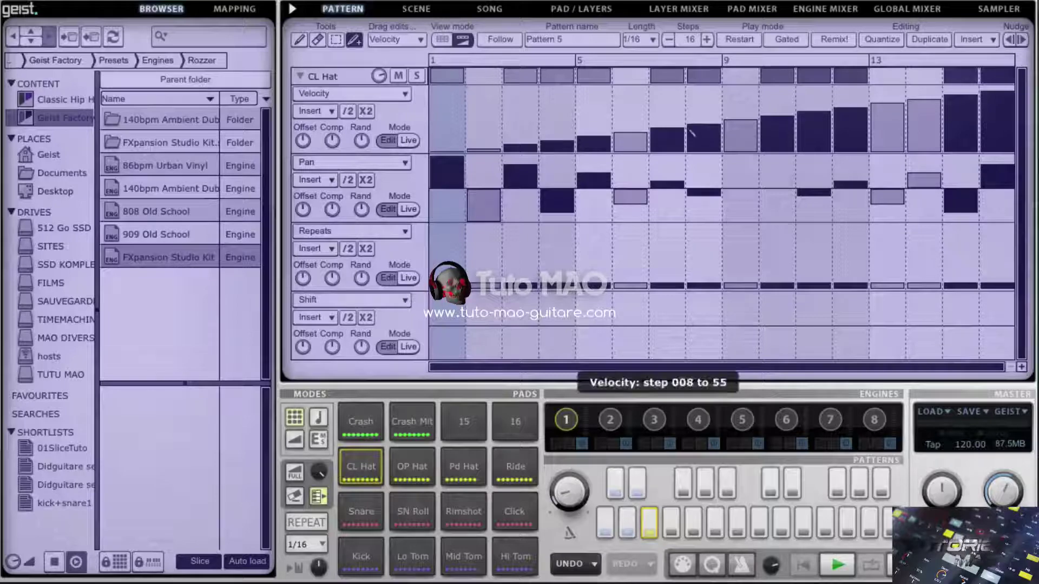
{"action": "left_click", "coordinate": [338, 225]}
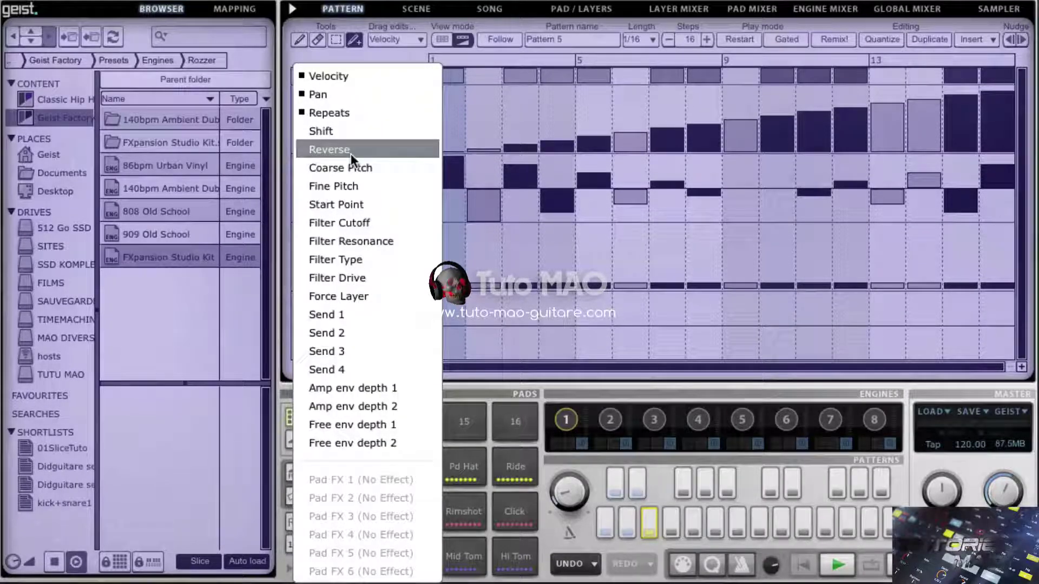
{"action": "left_click", "coordinate": [362, 166]}
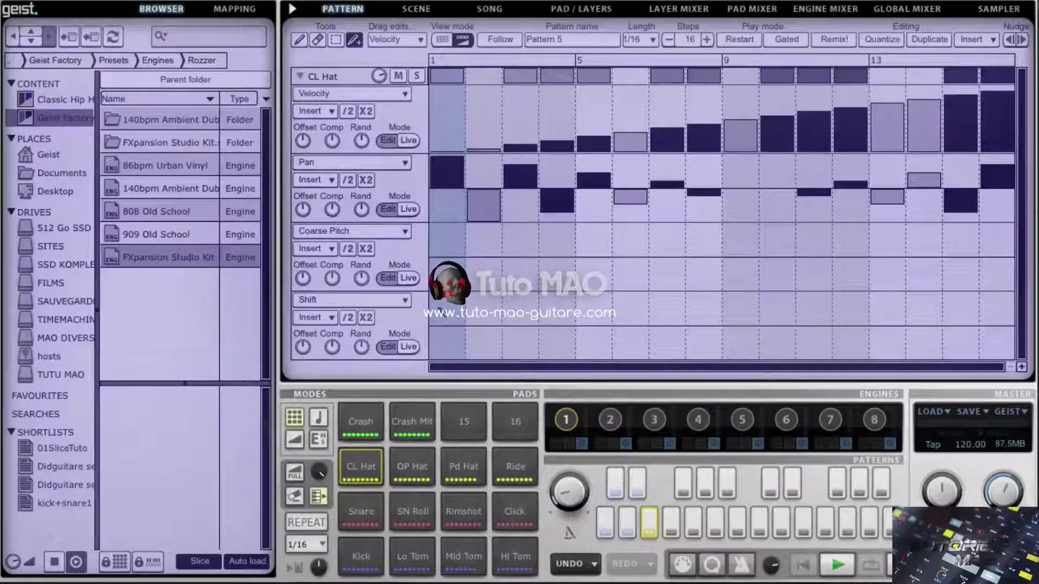
{"action": "left_click", "coordinate": [432, 264]}
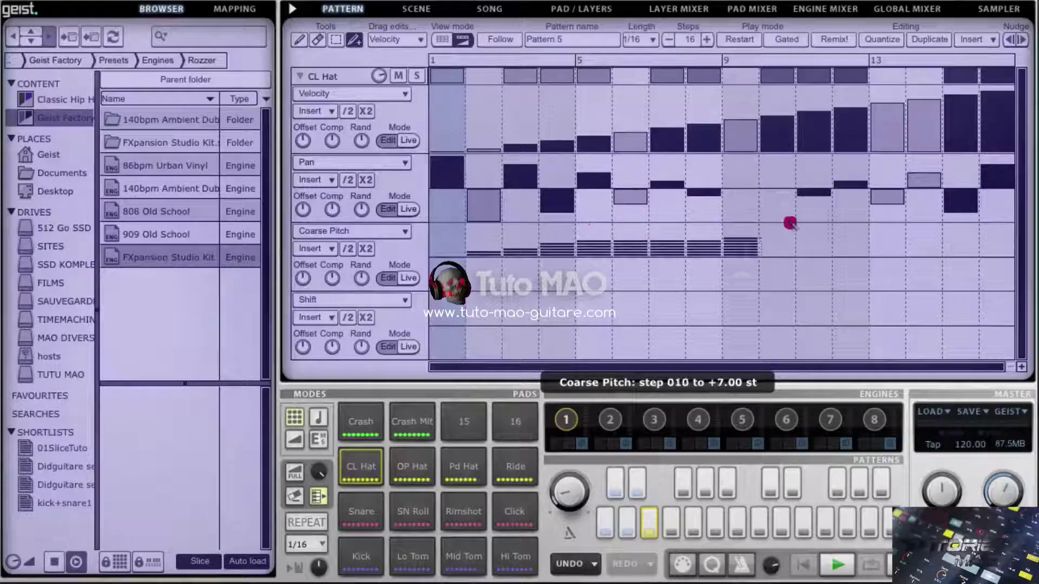
Assign Filter Type to the fourth CL Hat lane and draw varied filter types across the steps, with Notch 2 pole on step 16
{"action": "left_click", "coordinate": [399, 301]}
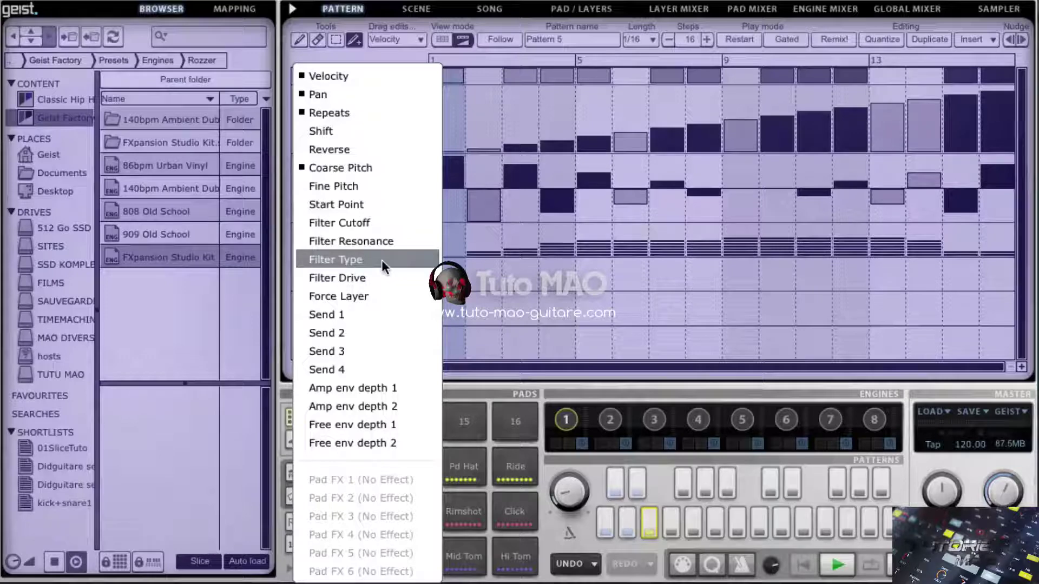
{"action": "left_click", "coordinate": [381, 260]}
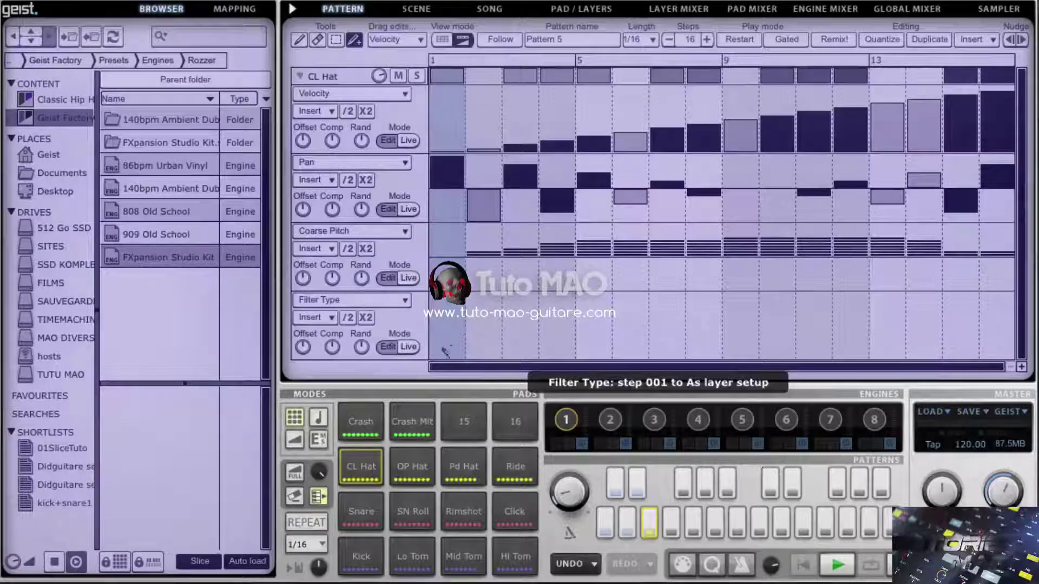
{"action": "left_click_drag", "start_coordinate": [568, 305], "coordinate": [990, 297]}
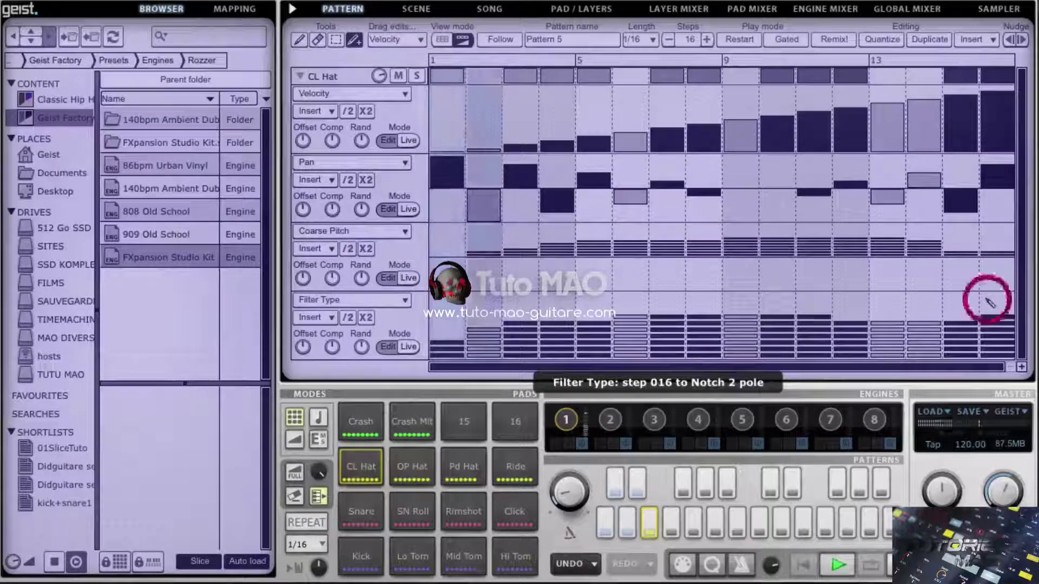
{"action": "left_click", "coordinate": [848, 240]}
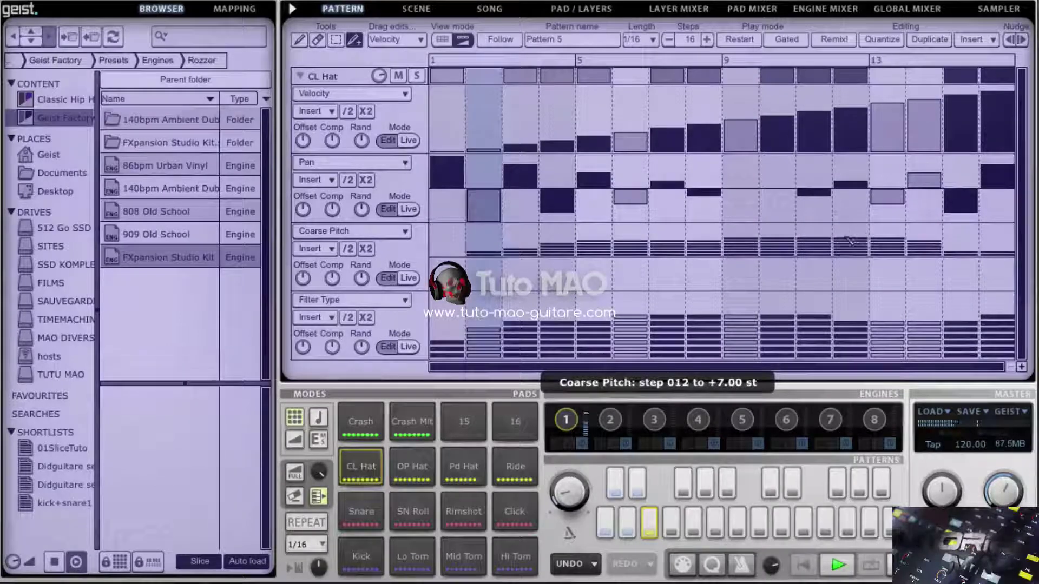
{"action": "left_click_drag", "start_coordinate": [703, 313], "coordinate": [594, 295]}
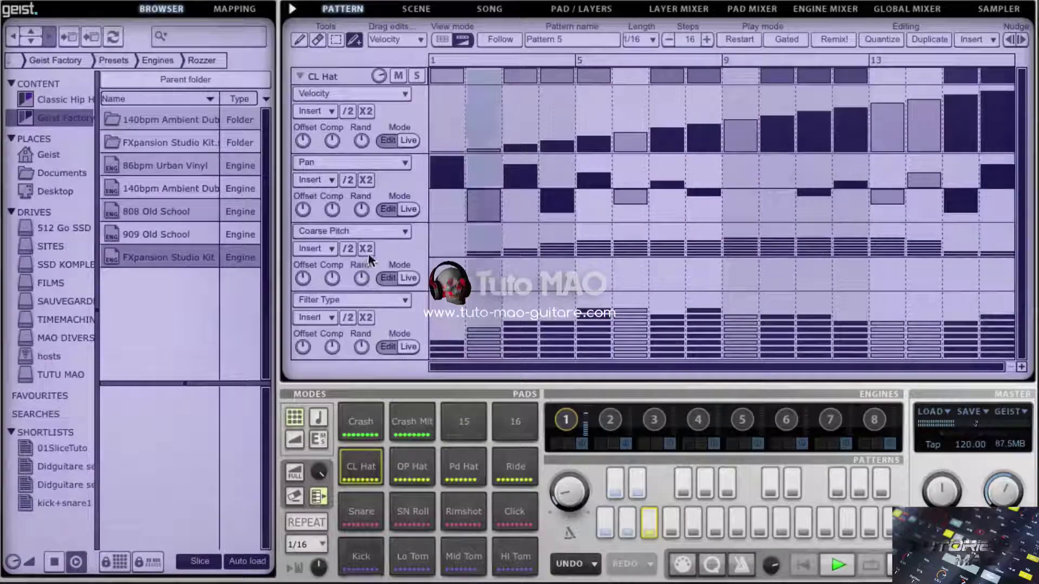
Redraw the CL Hat Coarse Pitch lane as a rising and falling curve over the 16 steps and touch up the Filter Type lane
{"action": "left_click", "coordinate": [461, 253]}
{"action": "mouse_move", "coordinate": [460, 250]}
{"action": "left_mouse_down"}
{"action": "mouse_move", "coordinate": [704, 238]}
{"action": "mouse_move", "coordinate": [814, 213]}
{"action": "mouse_move", "coordinate": [935, 243]}
{"action": "mouse_move", "coordinate": [1001, 232]}
{"action": "left_mouse_up"}
{"action": "left_click_drag", "start_coordinate": [630, 320], "coordinate": [593, 319]}
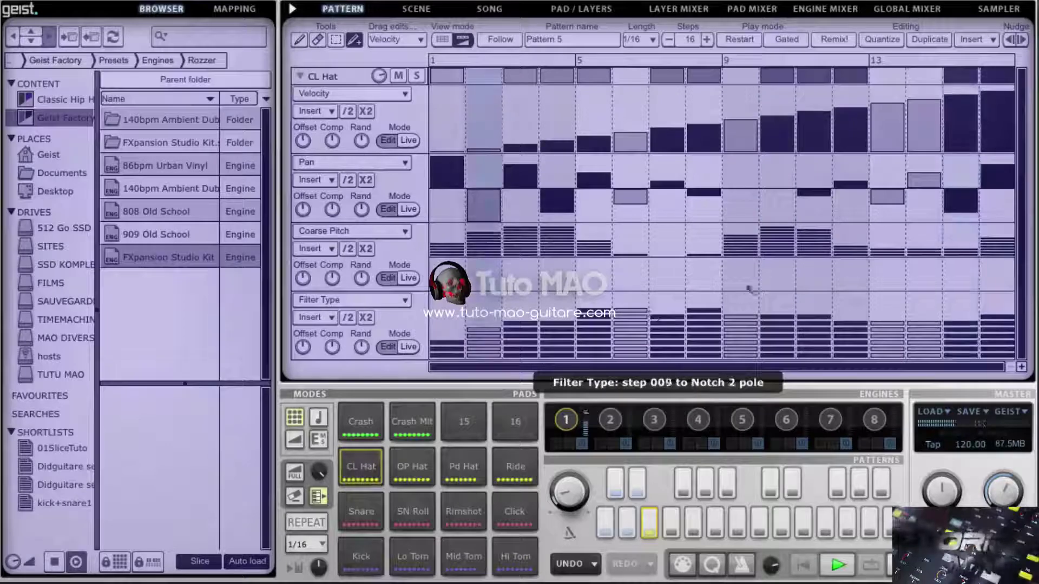
{"action": "mouse_move", "coordinate": [610, 264]}
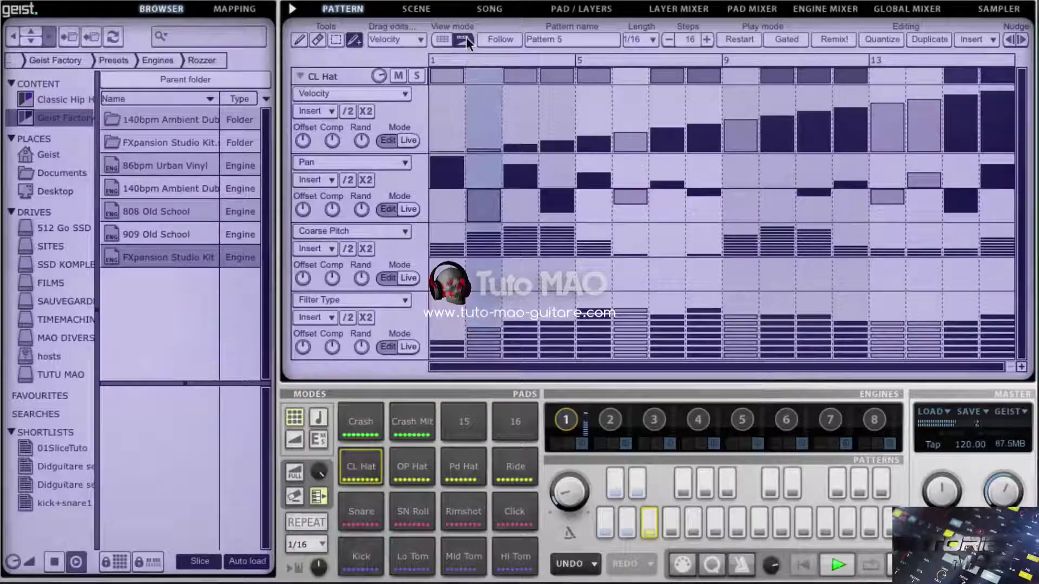
Return to the grid view and display the CL Hat Velocity graph, followed by its Filter Type graph
{"action": "left_click", "coordinate": [442, 40]}
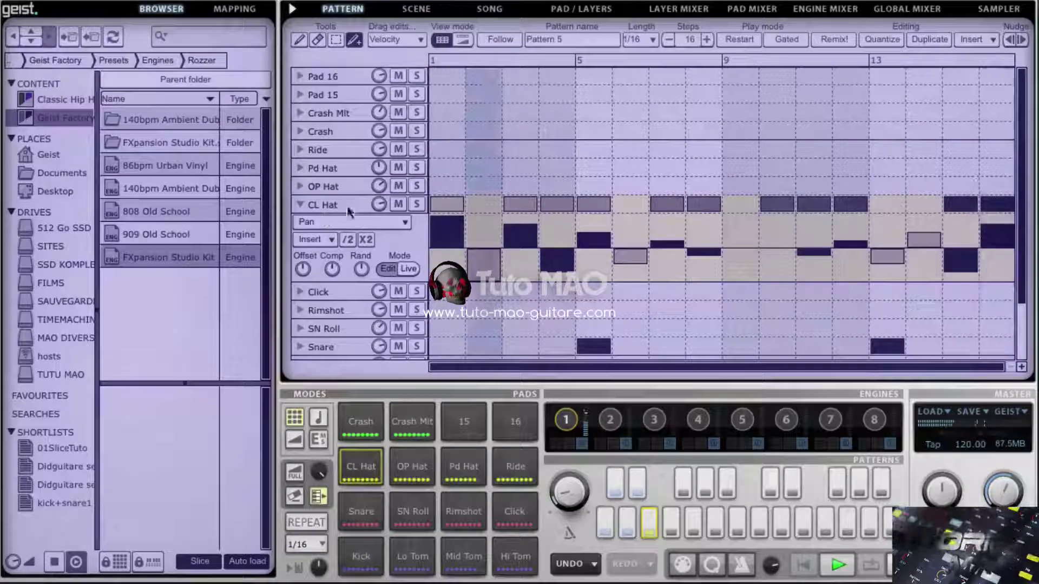
{"action": "left_click", "coordinate": [367, 222]}
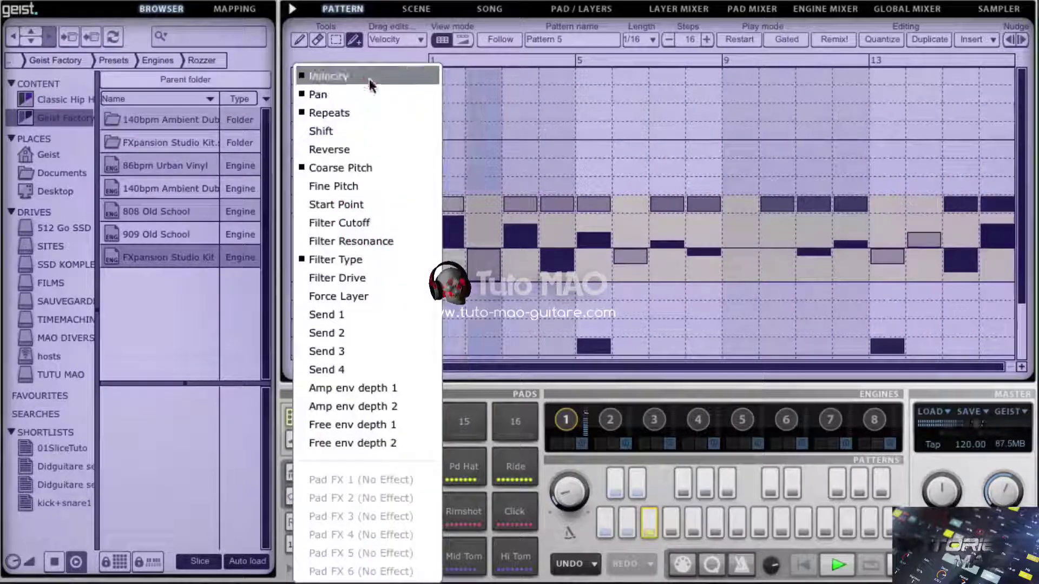
{"action": "left_click", "coordinate": [370, 79]}
{"action": "left_click", "coordinate": [359, 222]}
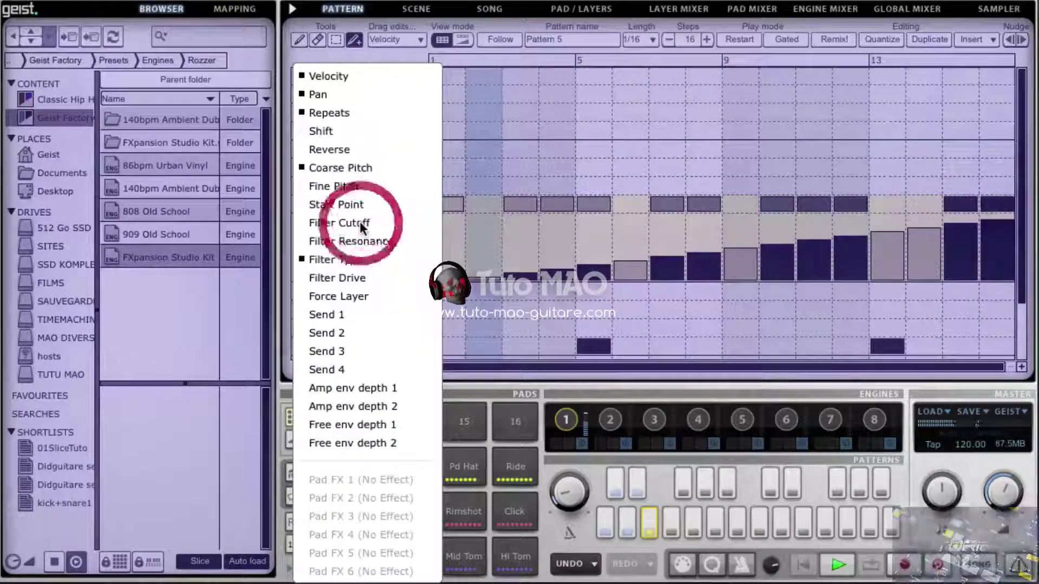
{"action": "left_click", "coordinate": [361, 258]}
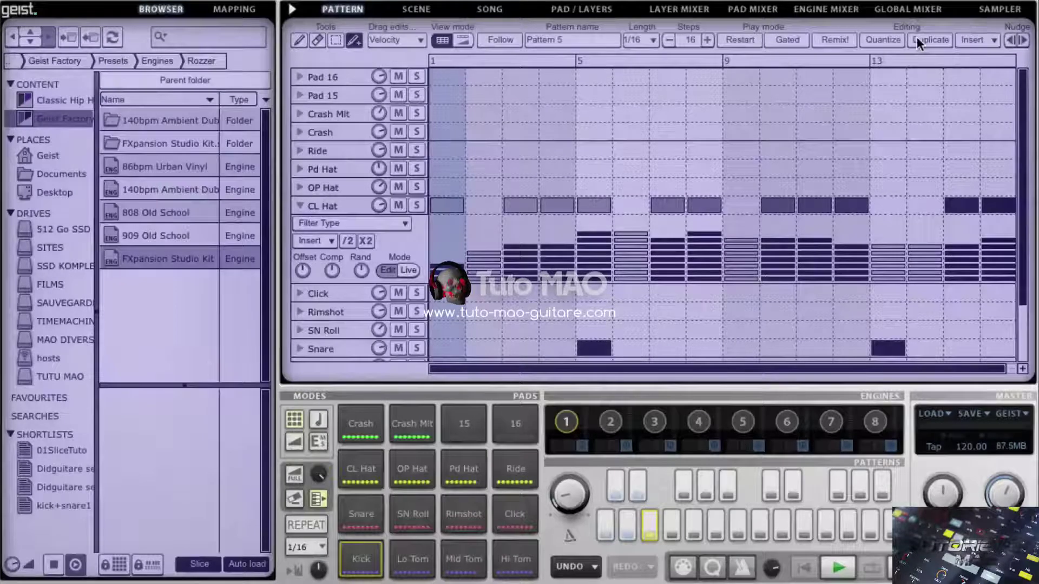
Collapse the CL Hat lane, audition the duplicated pattern and duplicate it again to reach 64 steps
{"action": "left_click", "coordinate": [300, 206]}
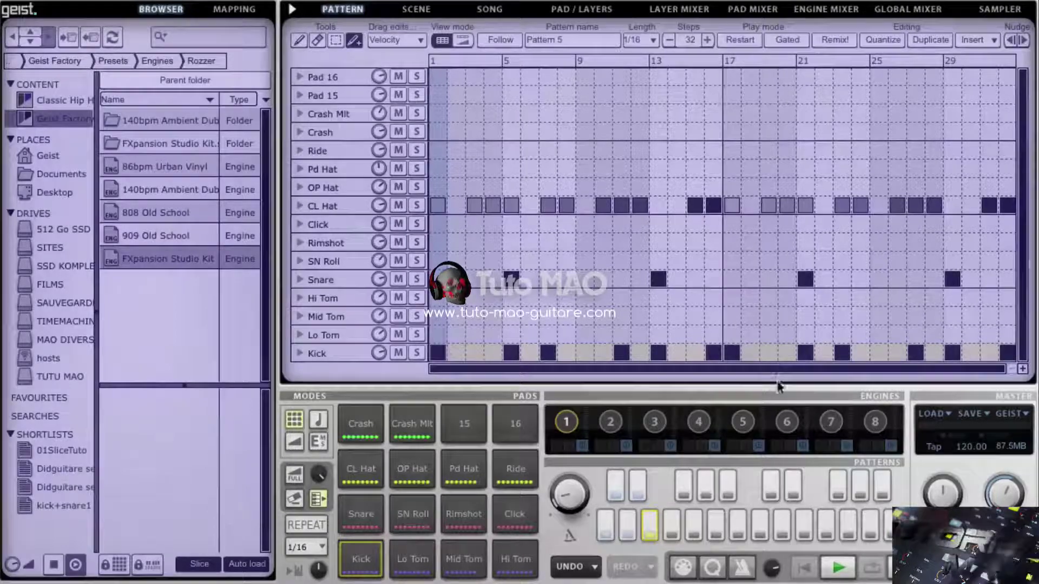
{"action": "left_click", "coordinate": [834, 570]}
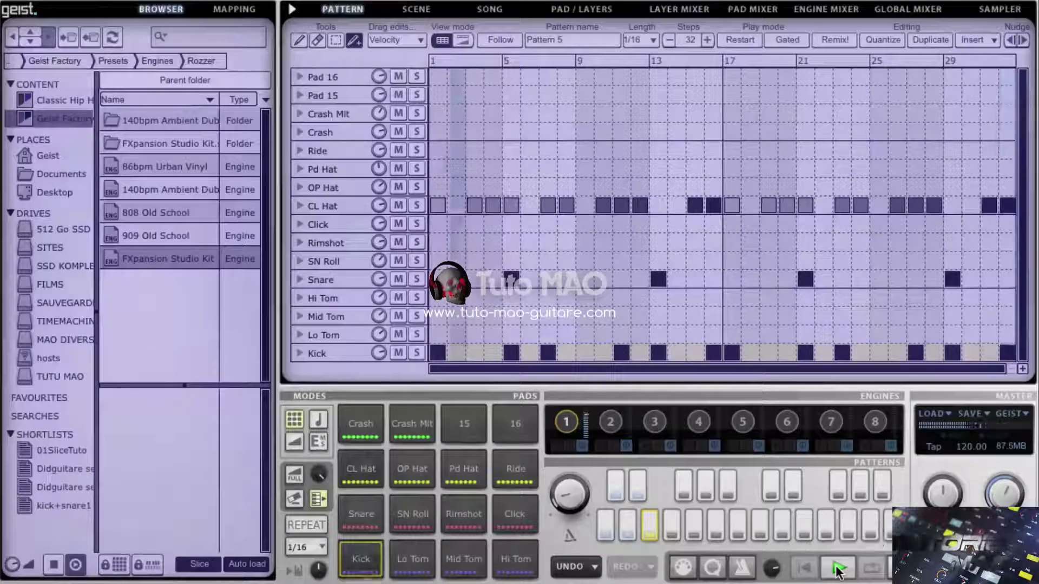
{"action": "left_click", "coordinate": [838, 570]}
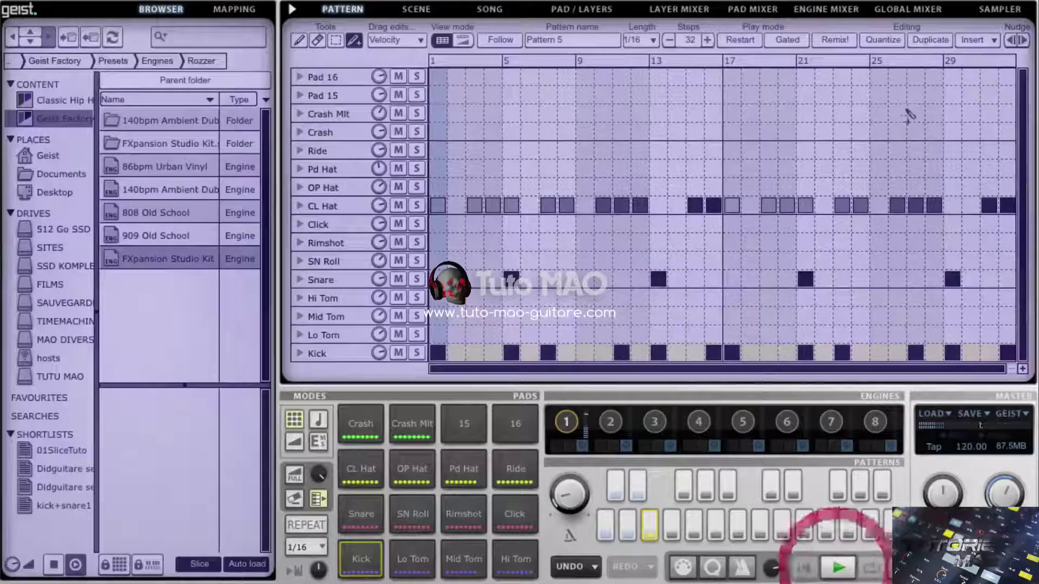
{"action": "left_click", "coordinate": [933, 34]}
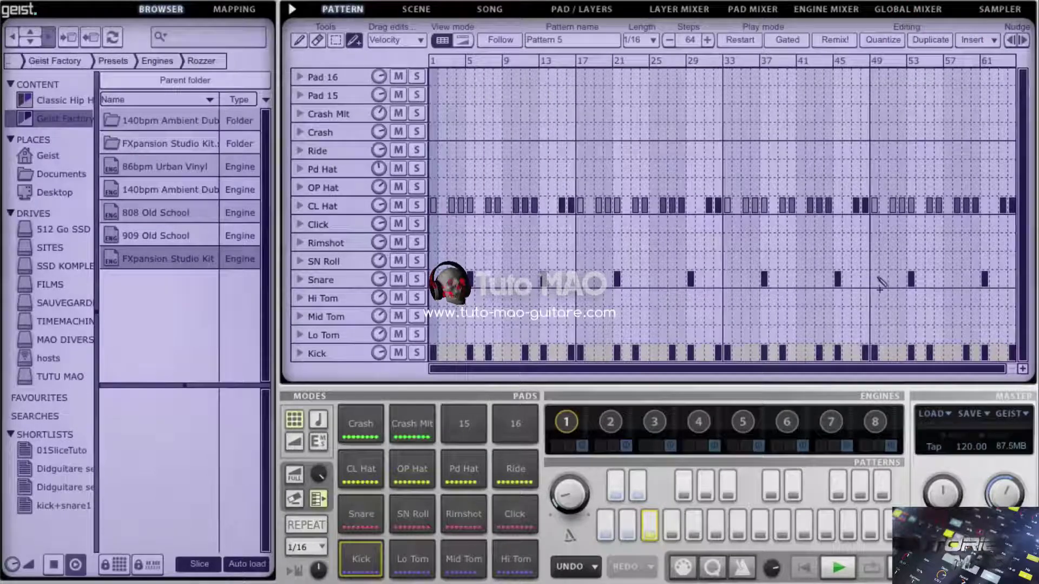
Play the 64-step pattern with only a few steps in view and enable following of the playback position
{"action": "left_click", "coordinate": [1023, 371]}
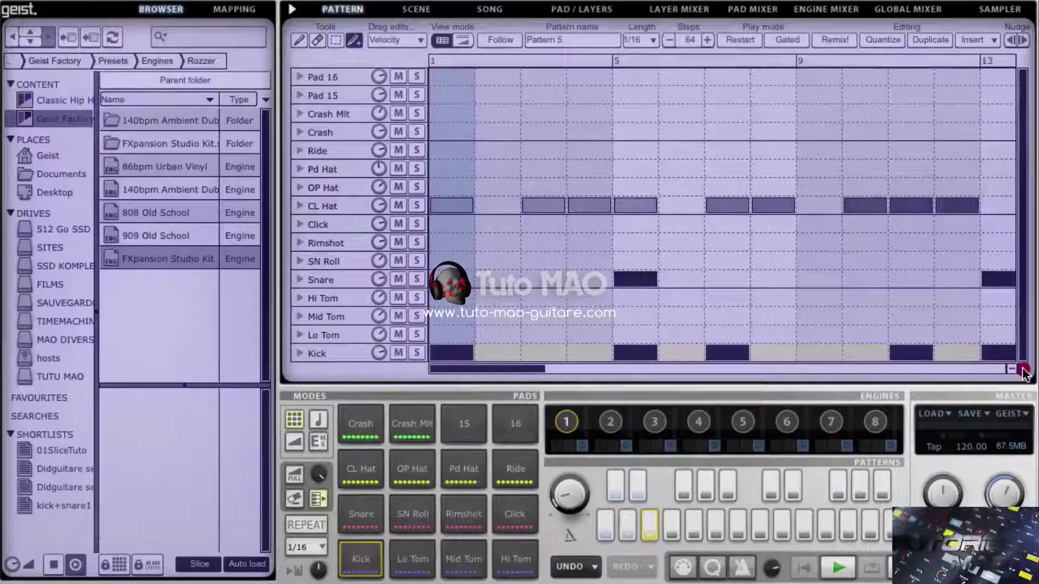
{"action": "left_click", "coordinate": [1022, 371]}
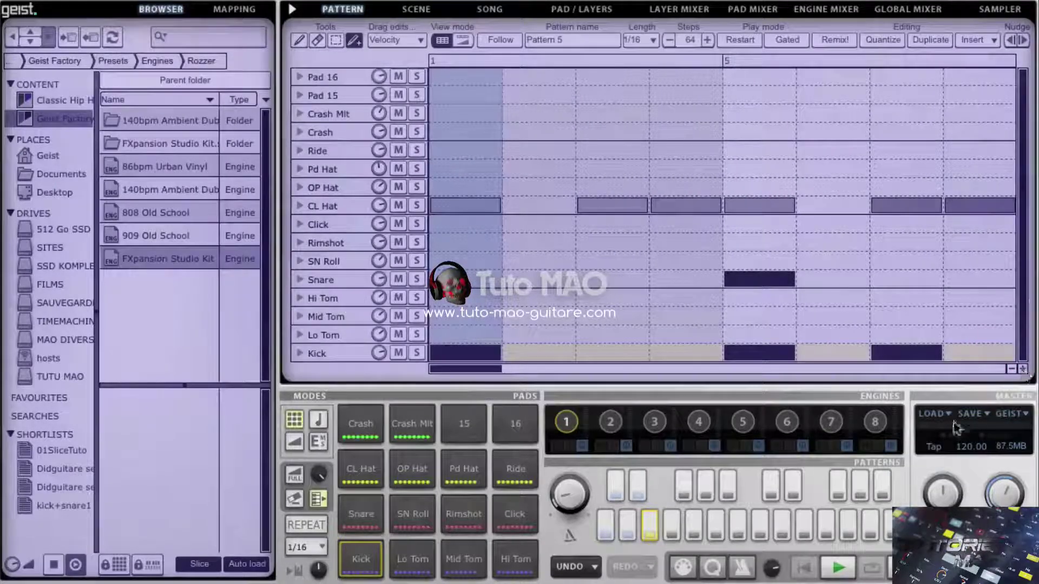
{"action": "left_click", "coordinate": [838, 562]}
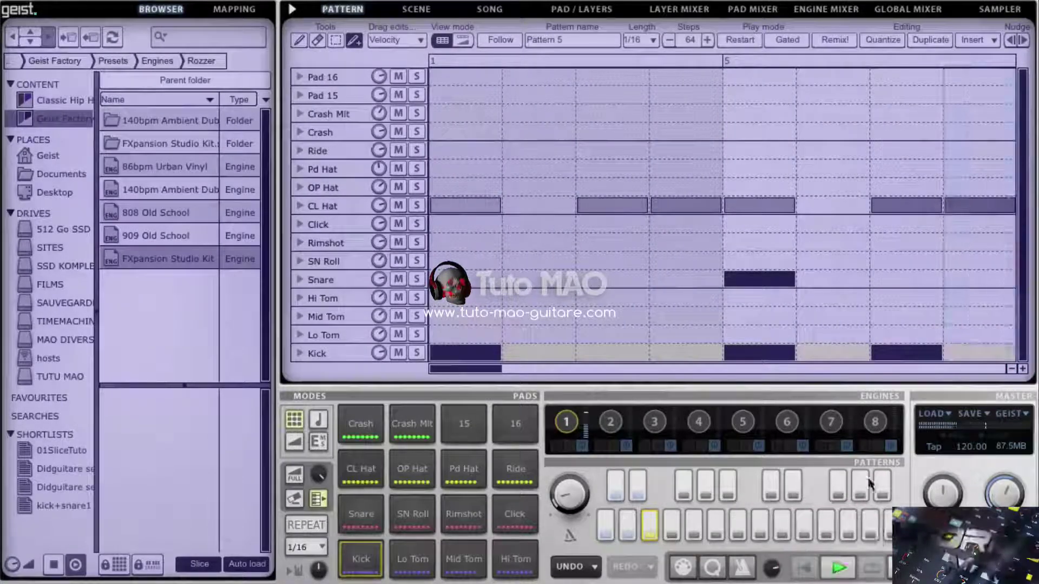
{"action": "left_click", "coordinate": [500, 40]}
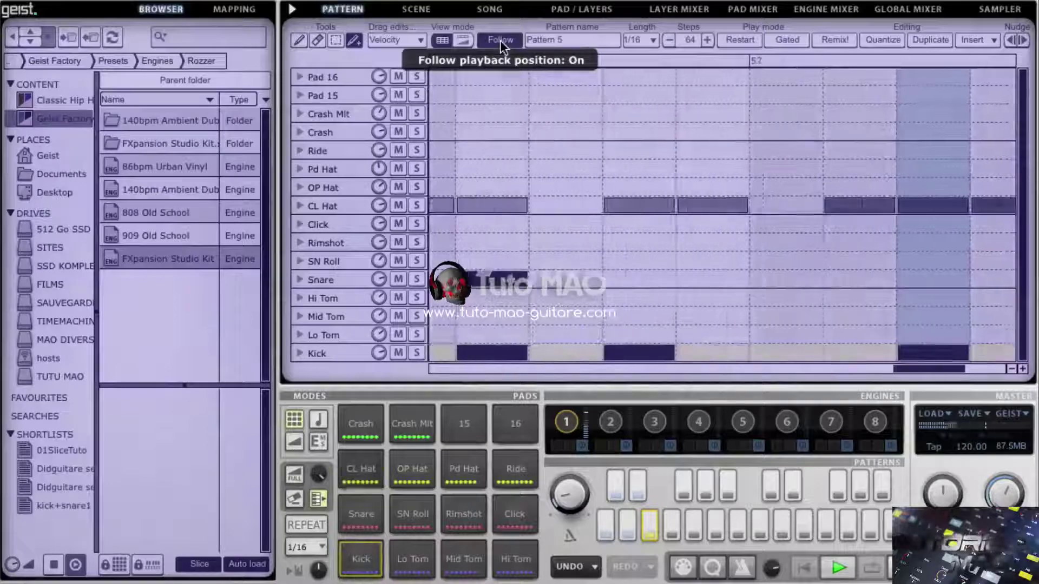
Check how the followed playback looks at different grid magnifications, and stop the pattern
{"action": "left_click", "coordinate": [1009, 369]}
{"action": "left_click", "coordinate": [1010, 368]}
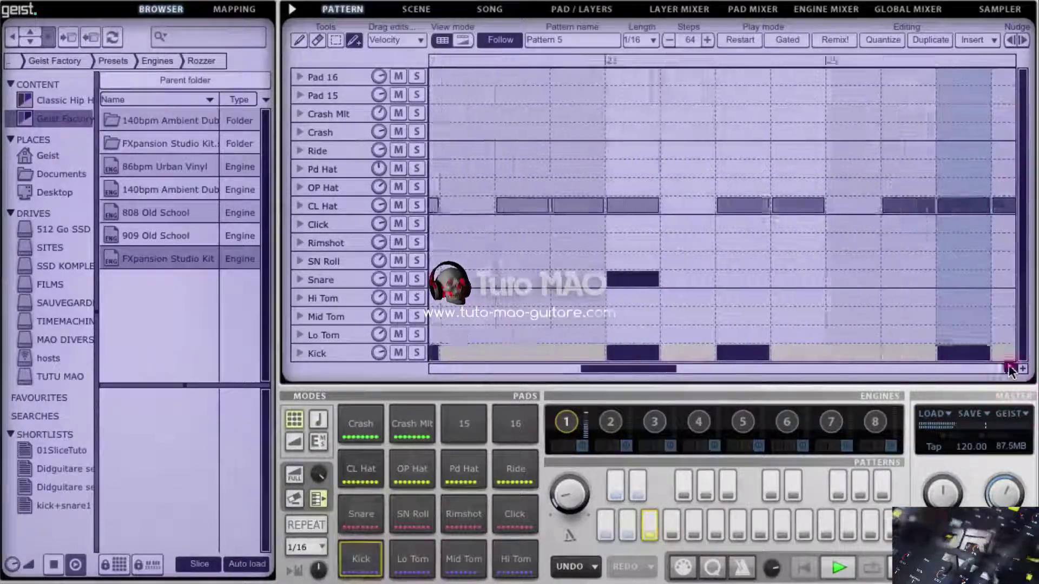
{"action": "left_click", "coordinate": [1009, 365]}
{"action": "left_click", "coordinate": [1008, 364]}
{"action": "left_click", "coordinate": [1008, 365]}
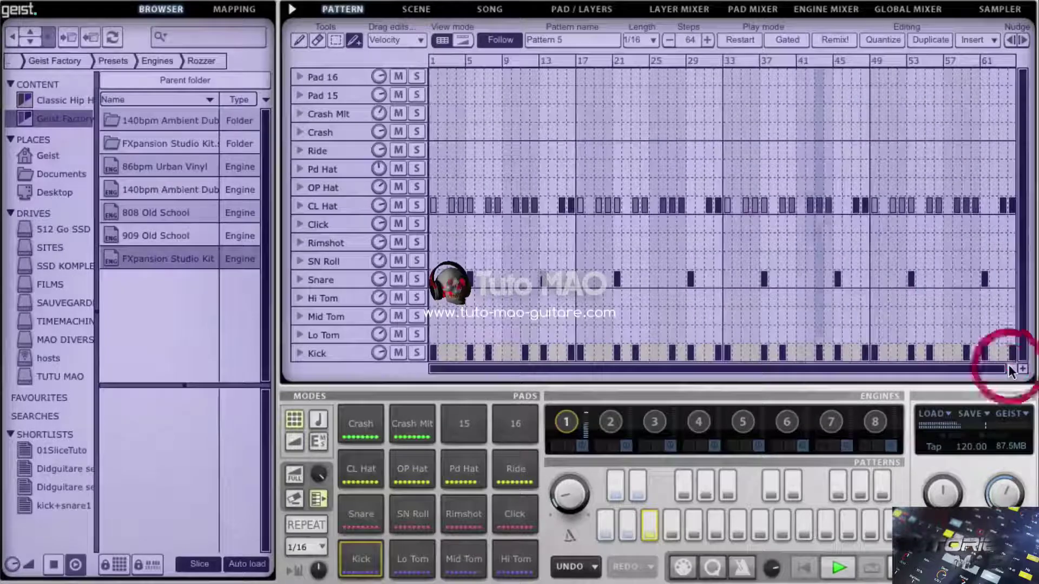
{"action": "left_click", "coordinate": [1021, 369]}
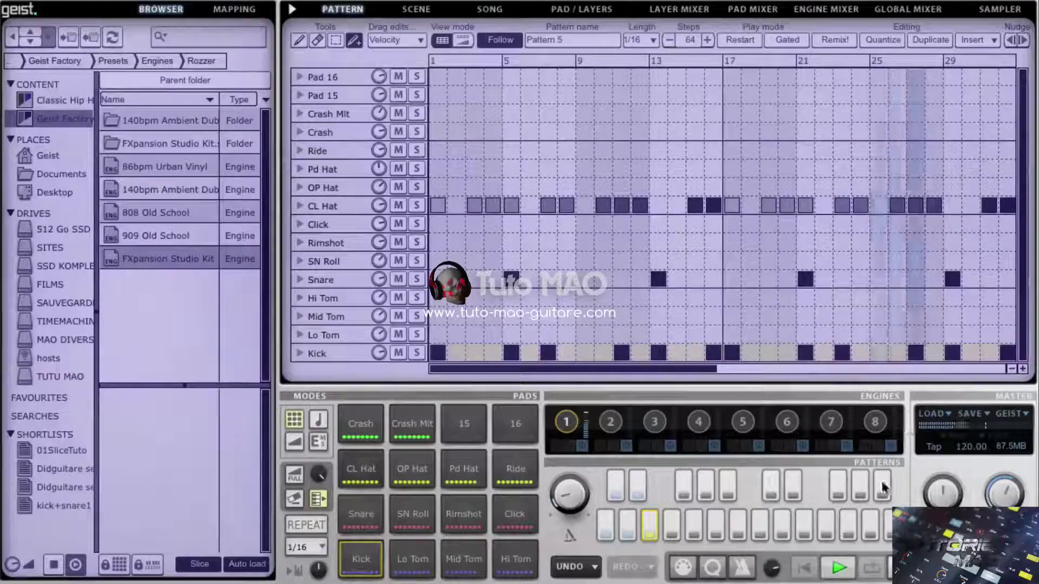
{"action": "left_click", "coordinate": [838, 566]}
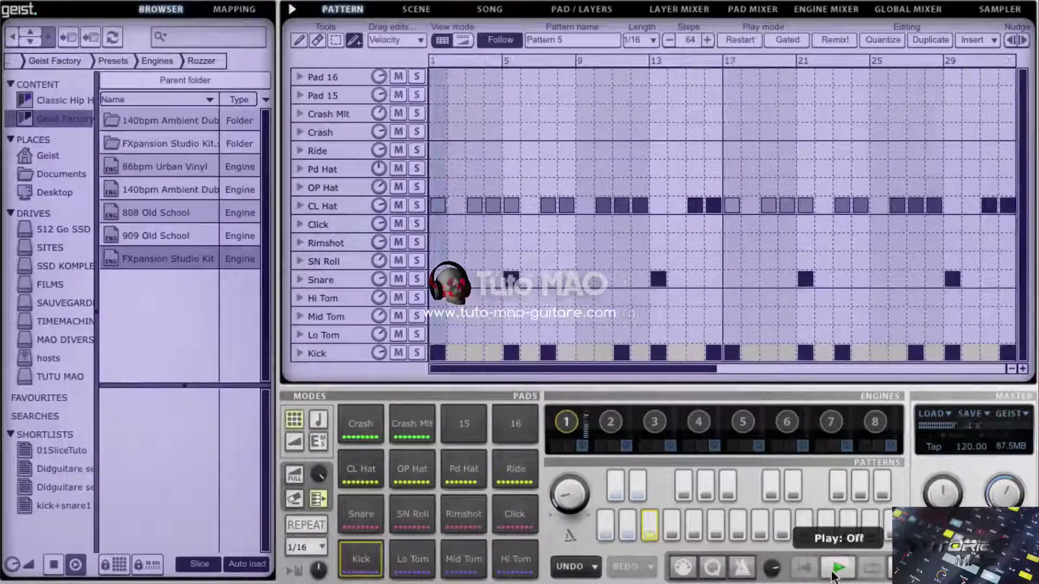
Rename the pattern as Dipat1
{"action": "double_click", "coordinate": [555, 40]}
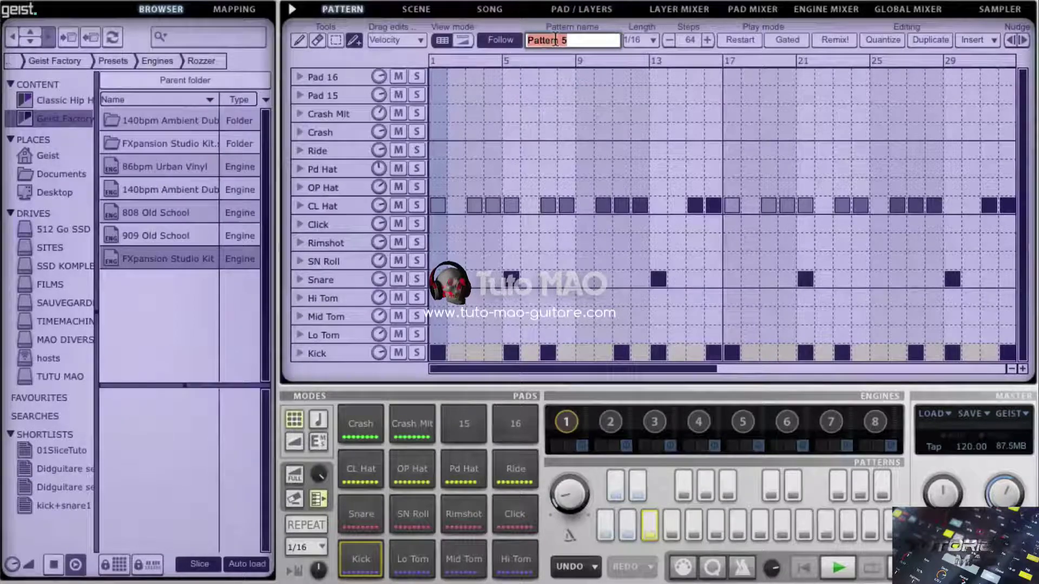
{"action": "type", "text": "D"}
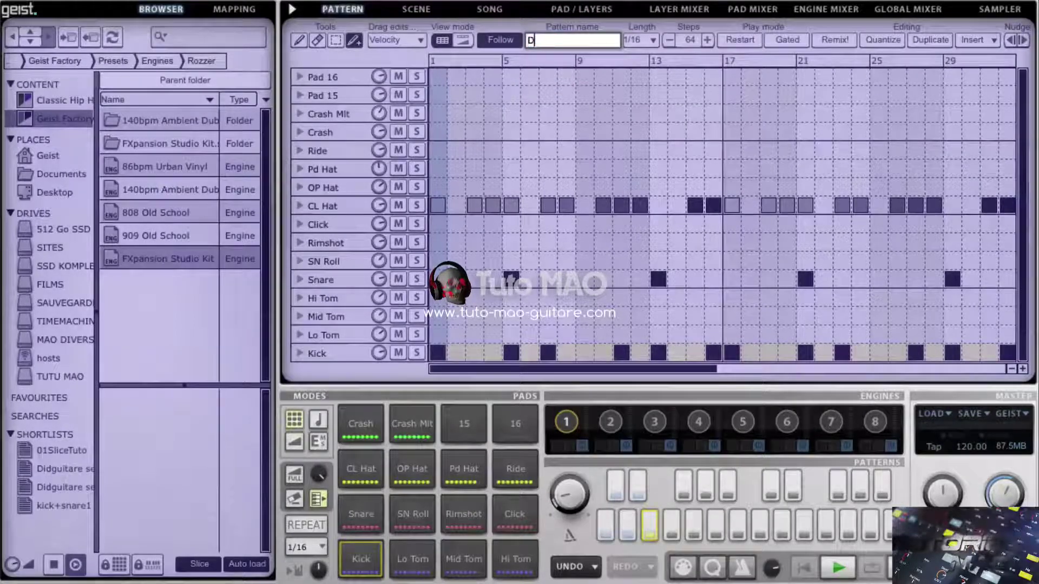
{"action": "type", "text": "ipat1"}
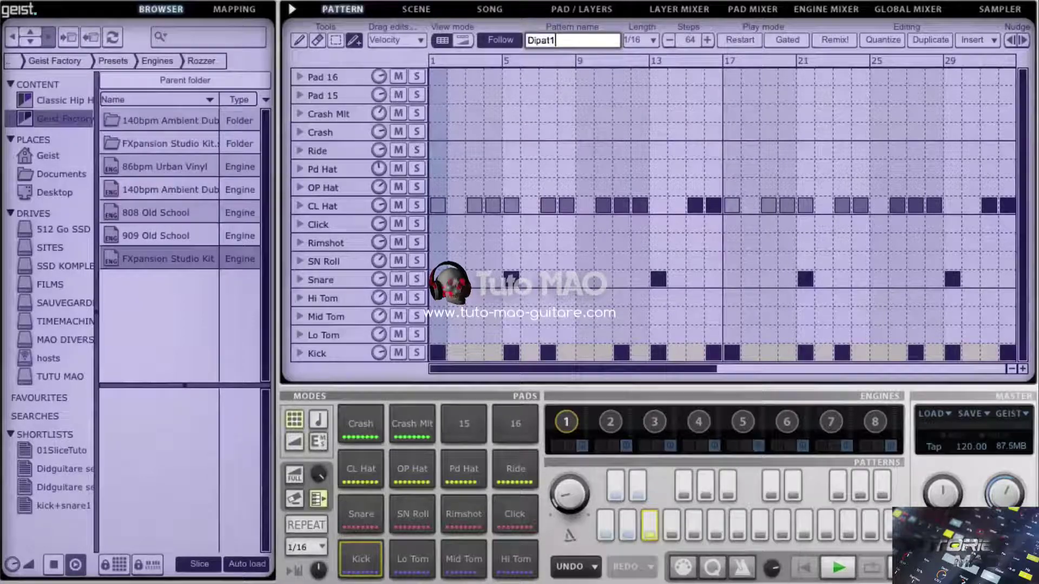
Confirm the pattern name Dipat1 and shorten the pattern one step at a time to 59 steps
{"action": "key", "text": "Return"}
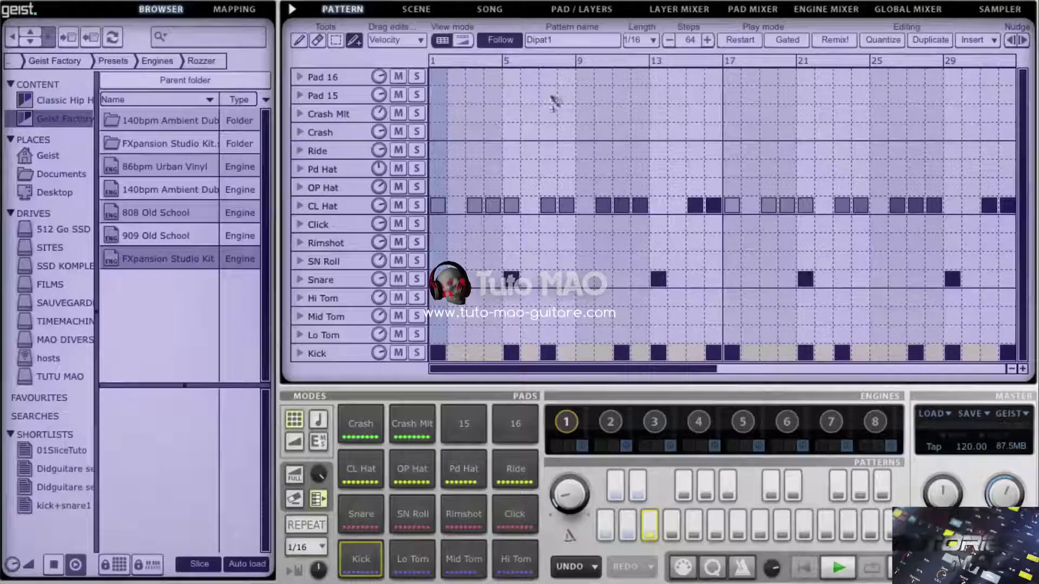
{"action": "left_click", "coordinate": [665, 41]}
{"action": "left_click", "coordinate": [665, 41]}
{"action": "left_click", "coordinate": [665, 41]}
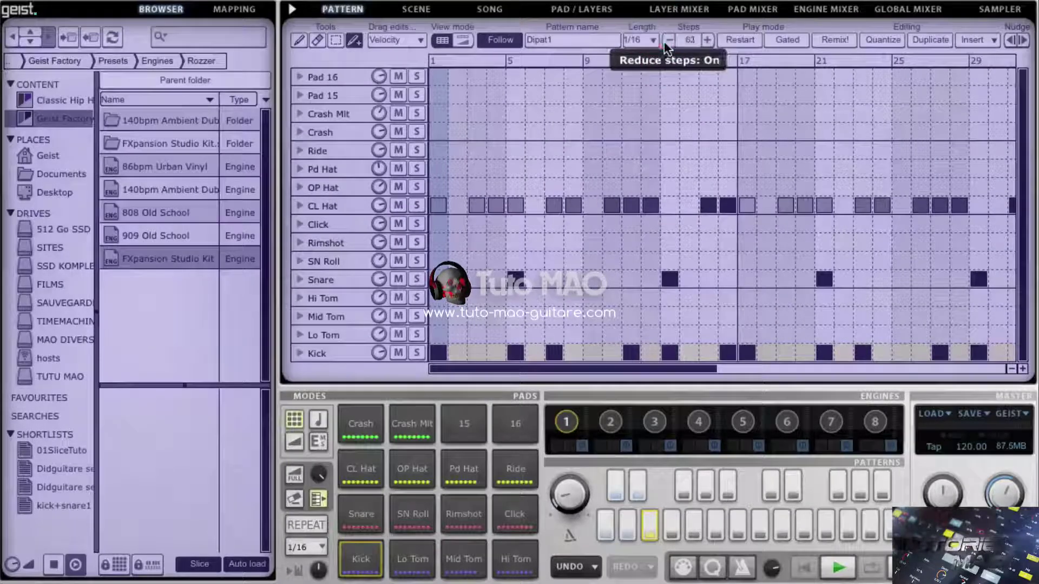
{"action": "left_click", "coordinate": [665, 41]}
{"action": "left_click", "coordinate": [664, 41]}
{"action": "left_click", "coordinate": [665, 41]}
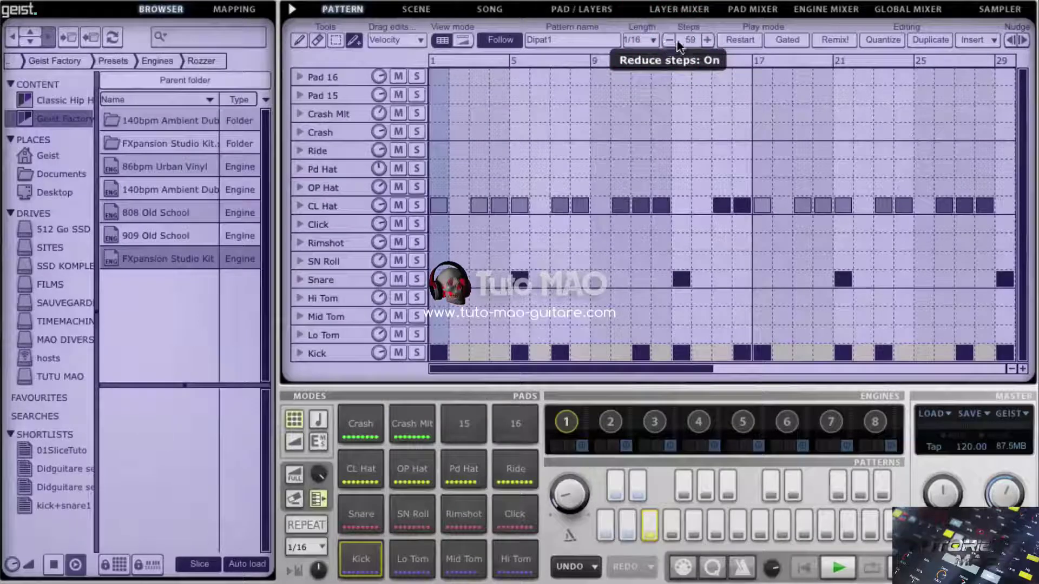
Lengthen the pattern one step at a time to 66 steps and bring it back to 64
{"action": "left_click", "coordinate": [708, 40]}
{"action": "left_click", "coordinate": [708, 41]}
{"action": "left_click", "coordinate": [708, 40]}
{"action": "left_click", "coordinate": [709, 40]}
{"action": "left_click", "coordinate": [708, 40]}
{"action": "left_click", "coordinate": [708, 40]}
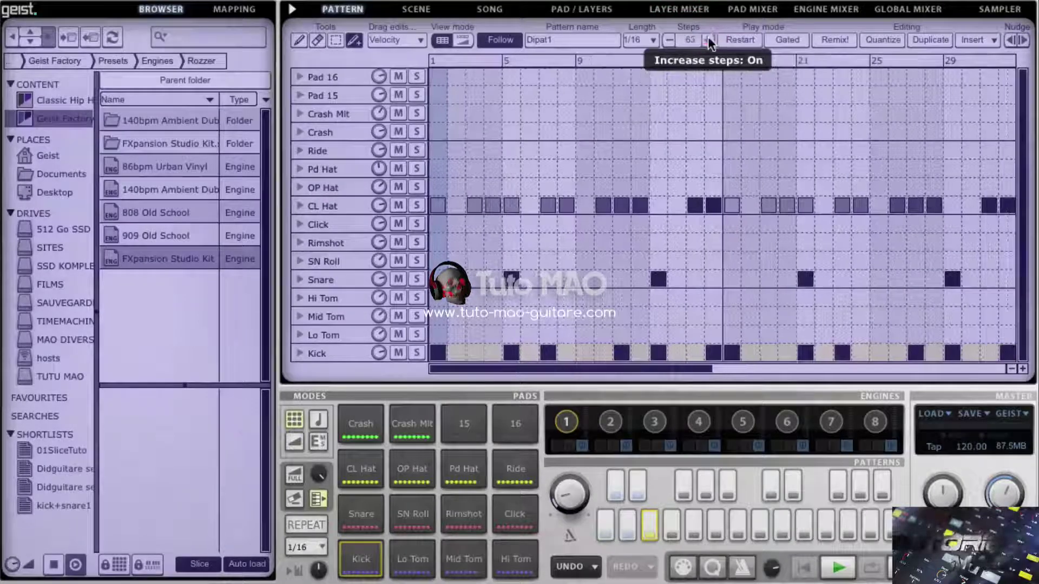
{"action": "left_click", "coordinate": [665, 42]}
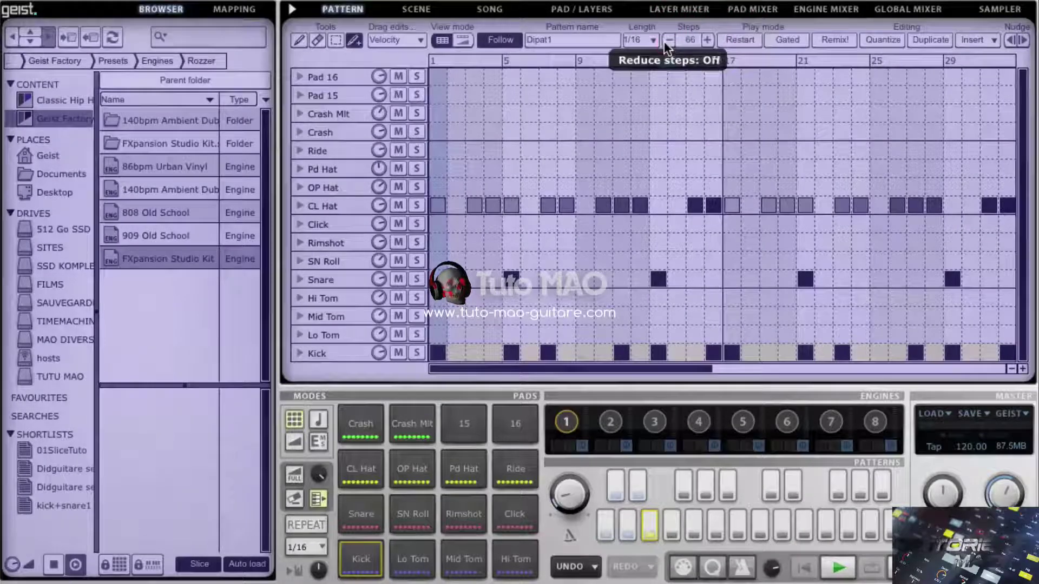
{"action": "left_click", "coordinate": [665, 41]}
{"action": "left_click", "coordinate": [706, 40]}
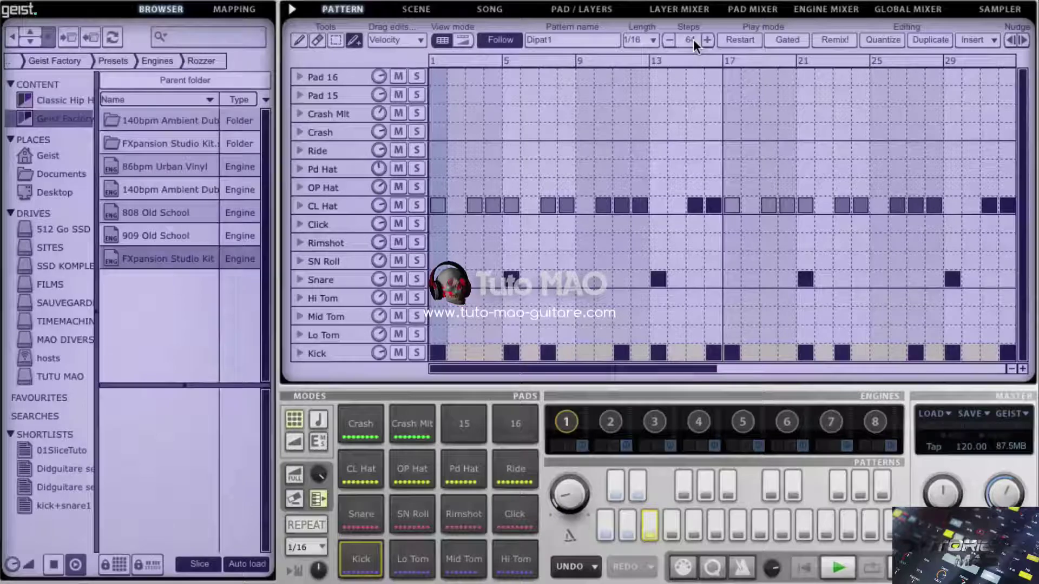
Double the pattern's step count once, halve it repeatedly down to 16 steps, and show the whole pattern in the grid
{"action": "left_click", "coordinate": [705, 39]}
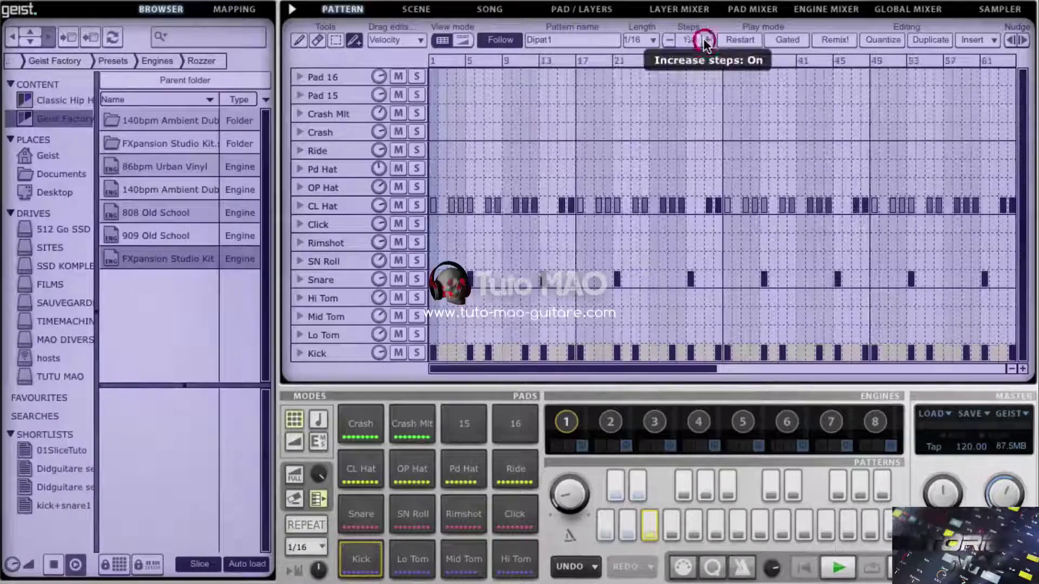
{"action": "left_click", "coordinate": [669, 39]}
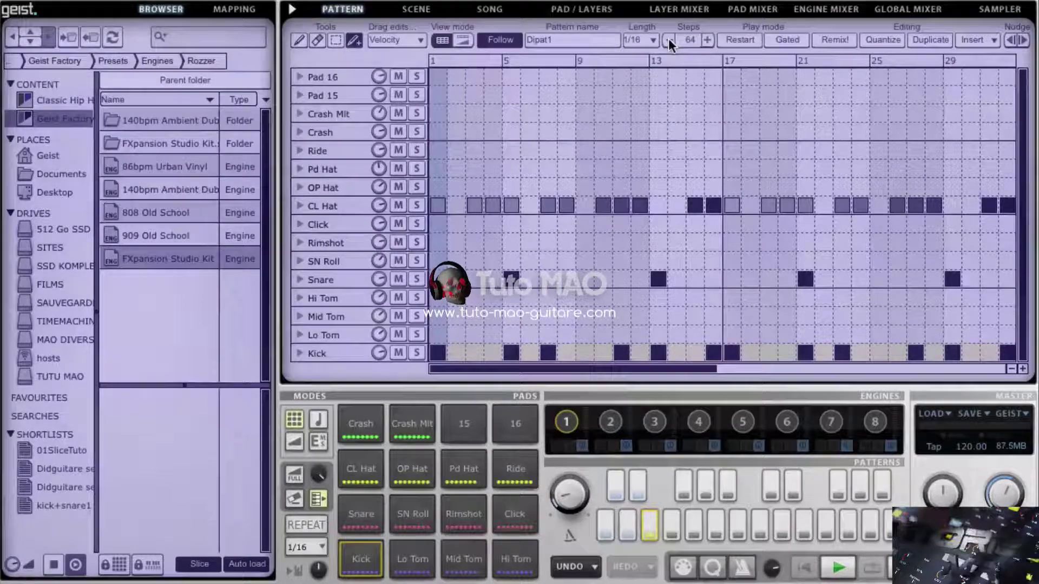
{"action": "left_click", "coordinate": [669, 39]}
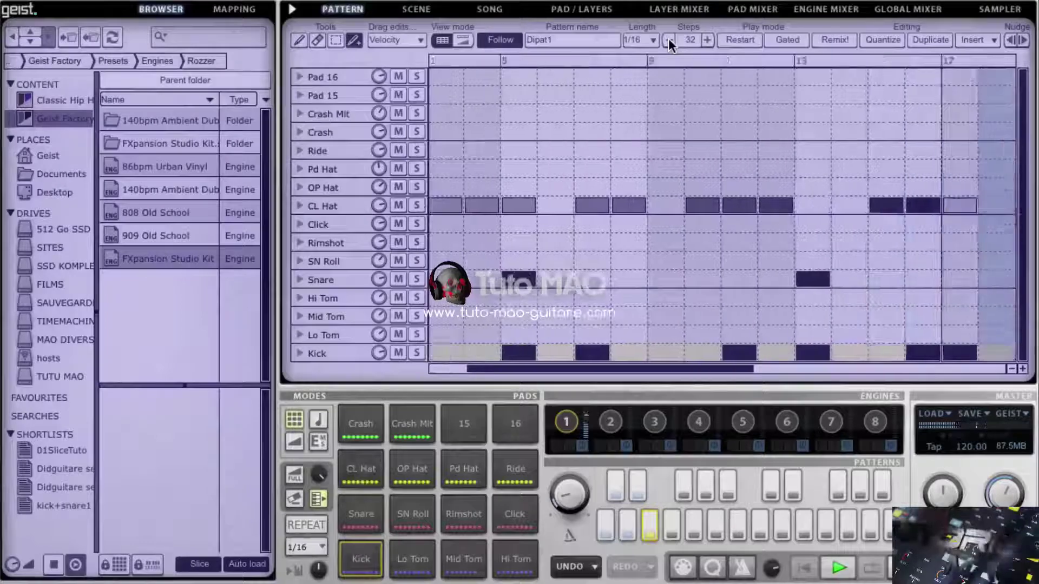
{"action": "left_click", "coordinate": [668, 39]}
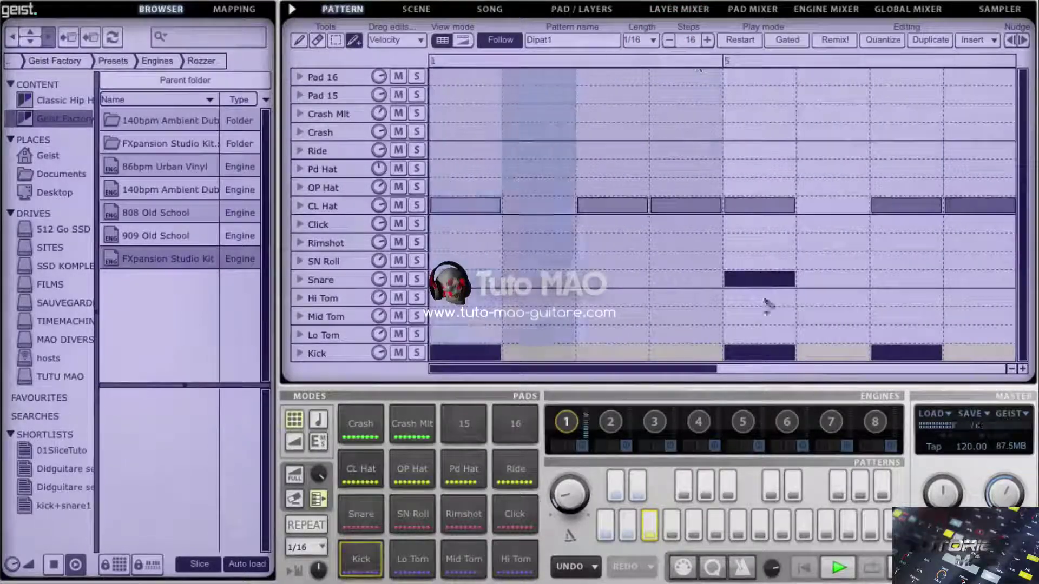
{"action": "left_click", "coordinate": [1009, 370]}
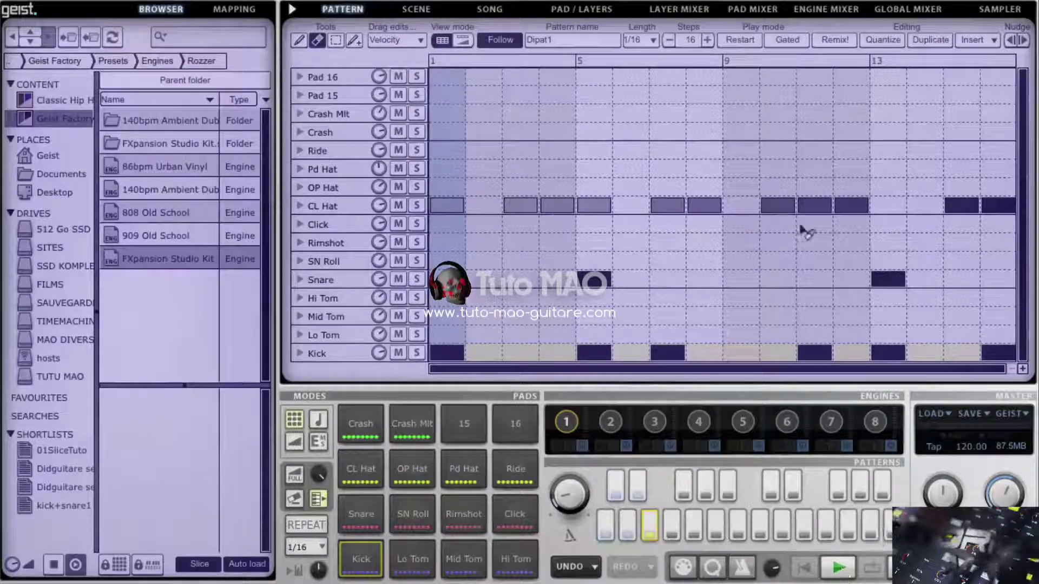
Audition the 16-step pattern and switch the Restart and Gated play modes on and off again
{"action": "left_click", "coordinate": [838, 564]}
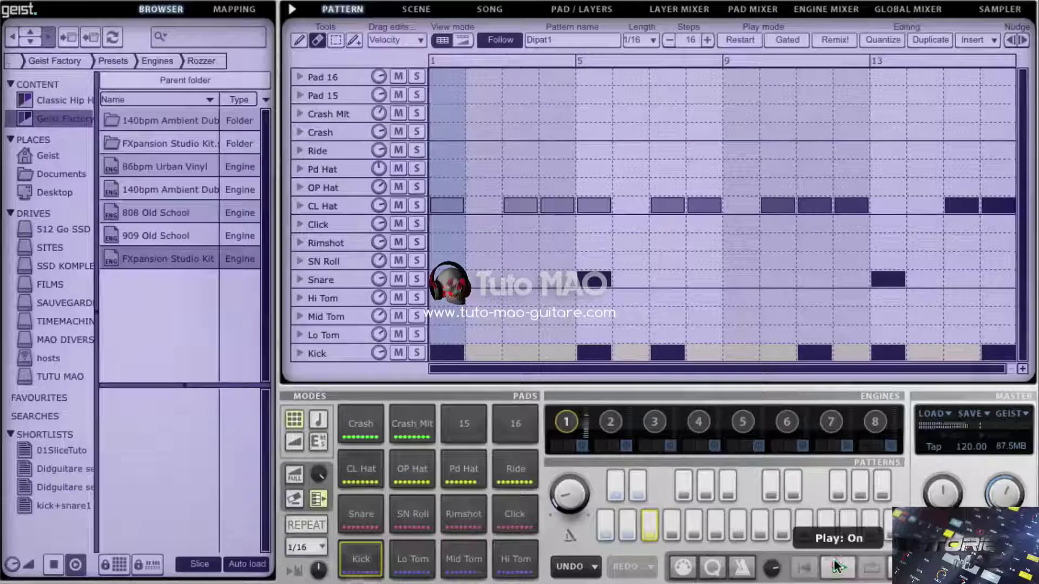
{"action": "left_click", "coordinate": [839, 571]}
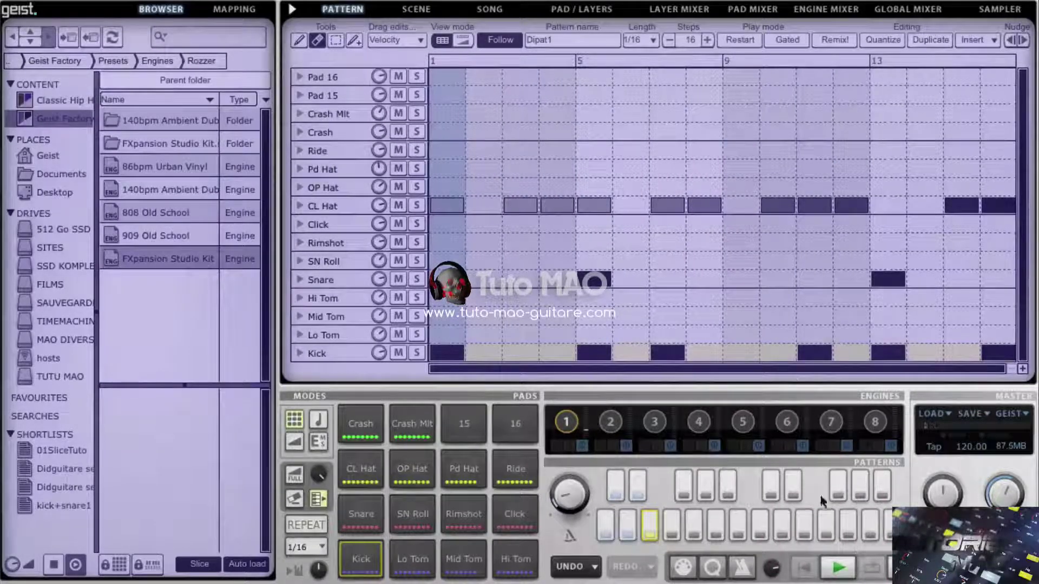
{"action": "left_click", "coordinate": [737, 39]}
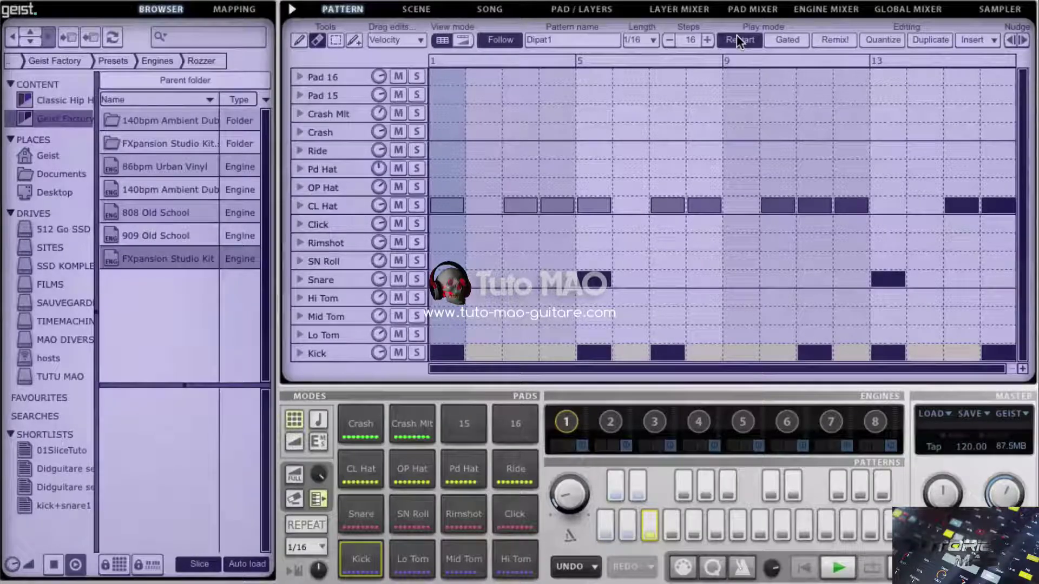
{"action": "left_click", "coordinate": [780, 40]}
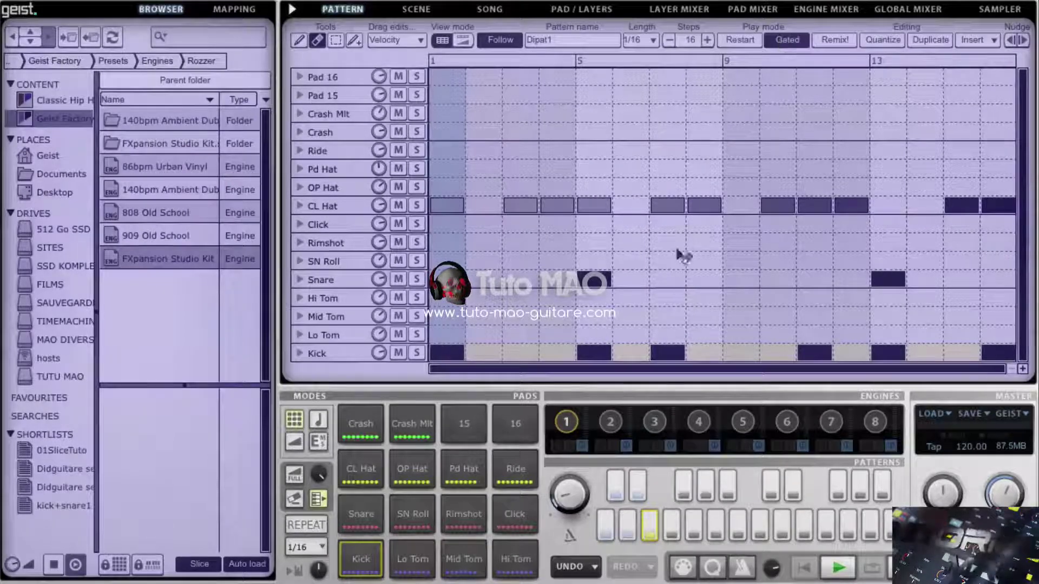
{"action": "left_click", "coordinate": [794, 44]}
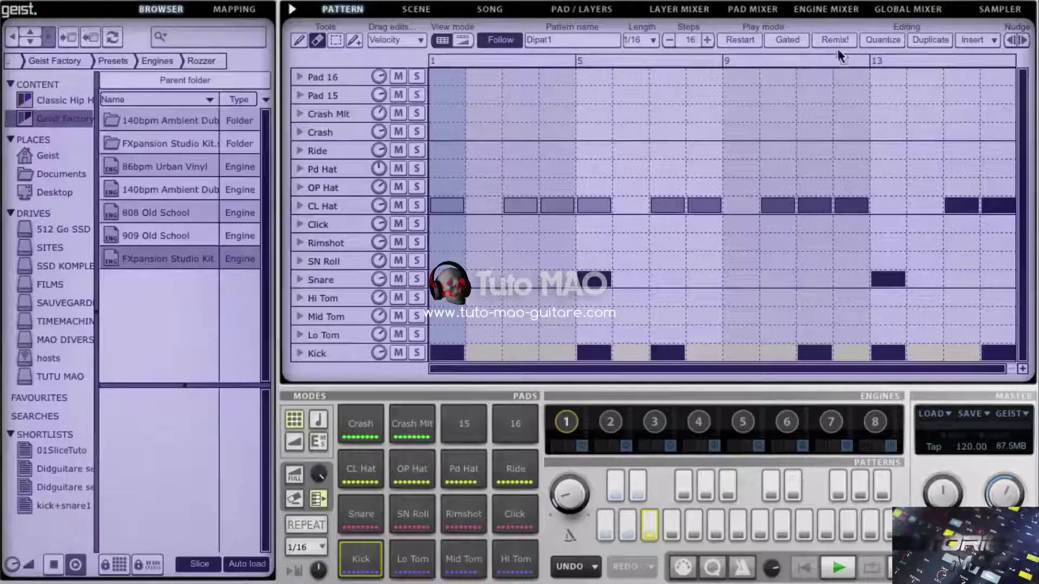
Browse the Geist Factory loops to the Hip Hop folder and load 065 Elecbeat 01 KS for slicing
{"action": "left_click", "coordinate": [68, 61]}
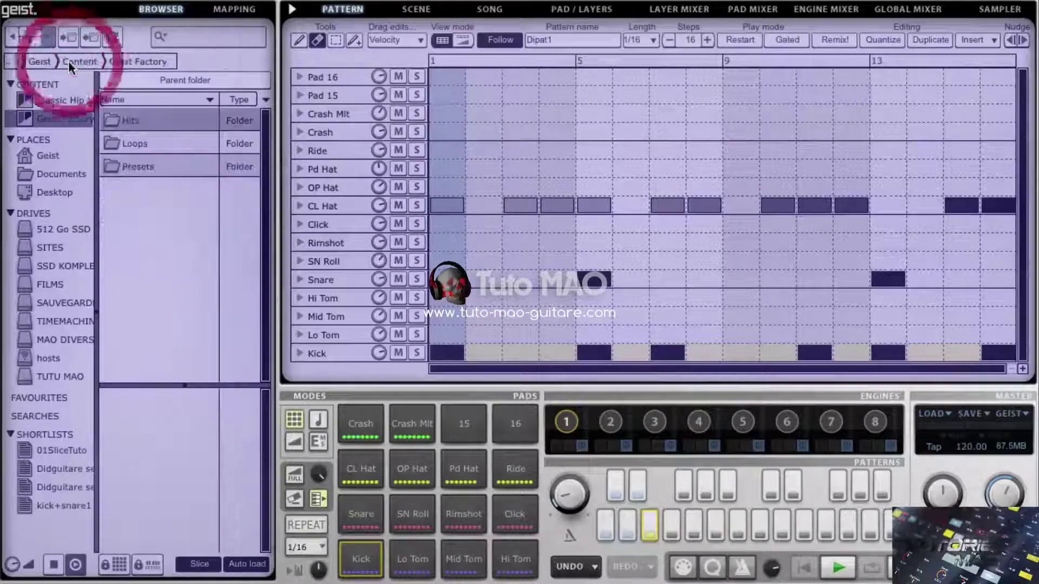
{"action": "double_click", "coordinate": [141, 145]}
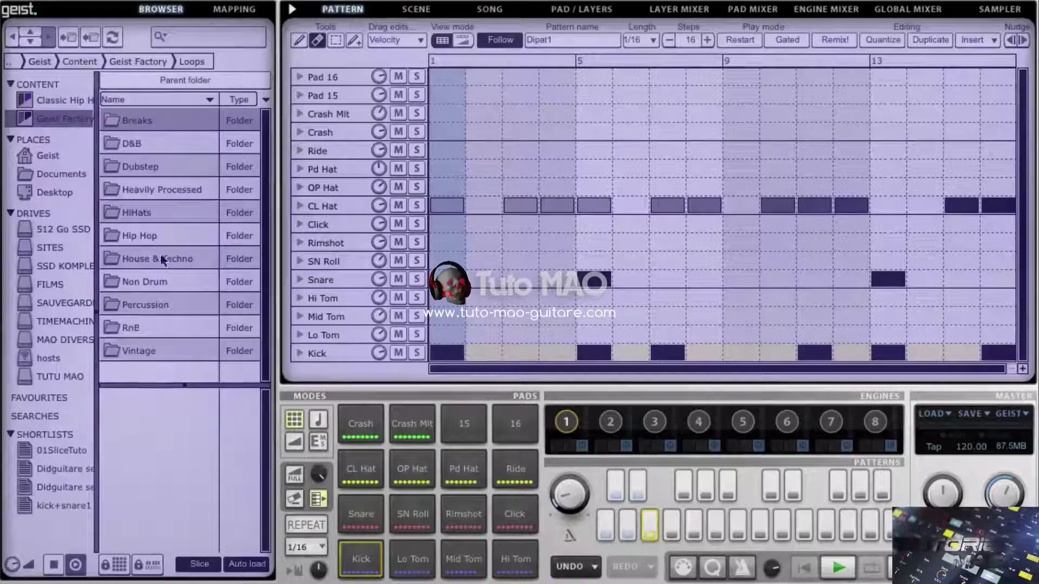
{"action": "double_click", "coordinate": [151, 229]}
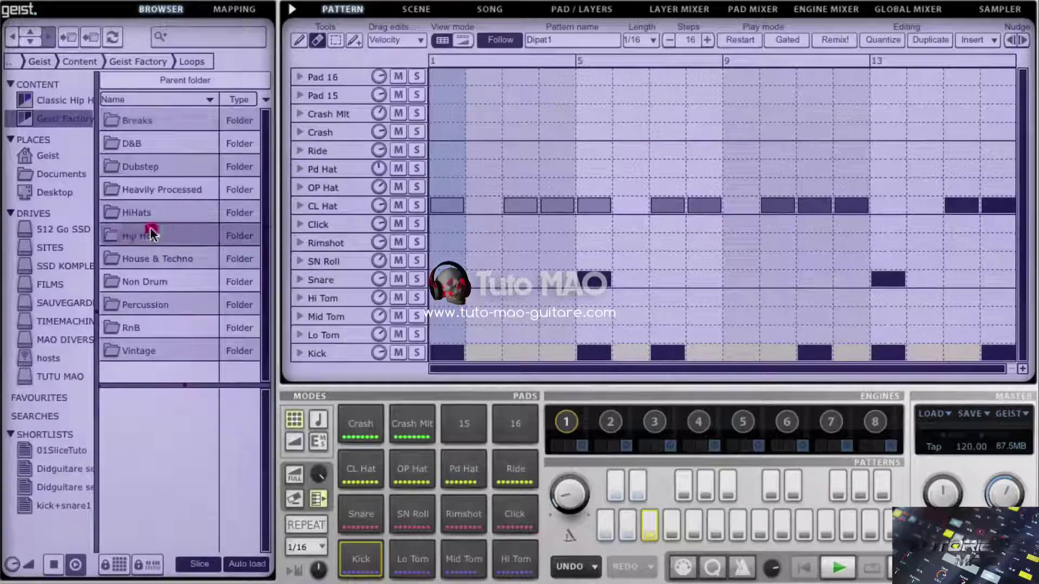
{"action": "double_click", "coordinate": [156, 121]}
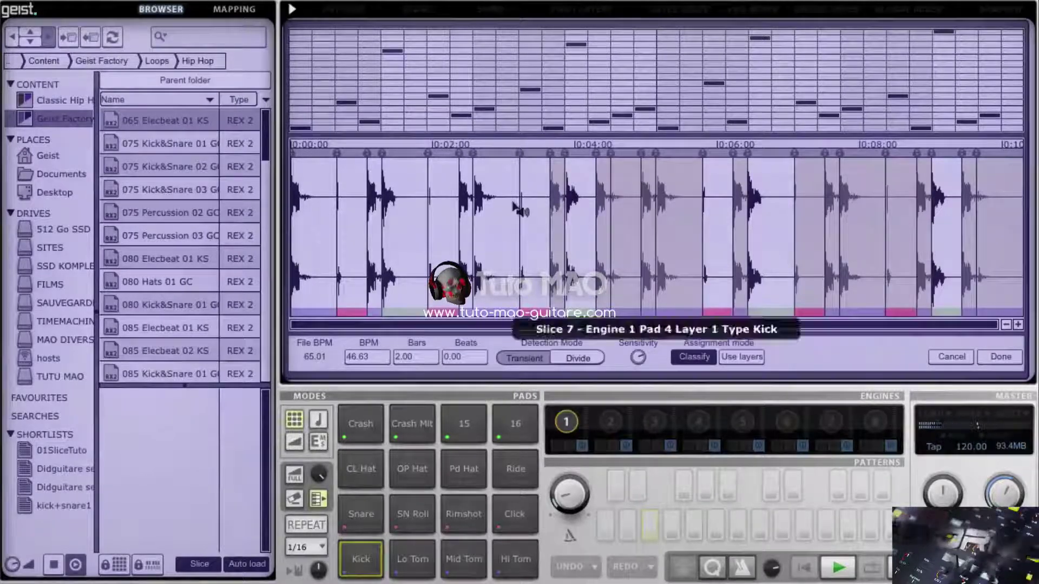
Audition the sliced Elecbeat loop and confirm the slicing to turn it into a pattern
{"action": "left_click", "coordinate": [840, 567]}
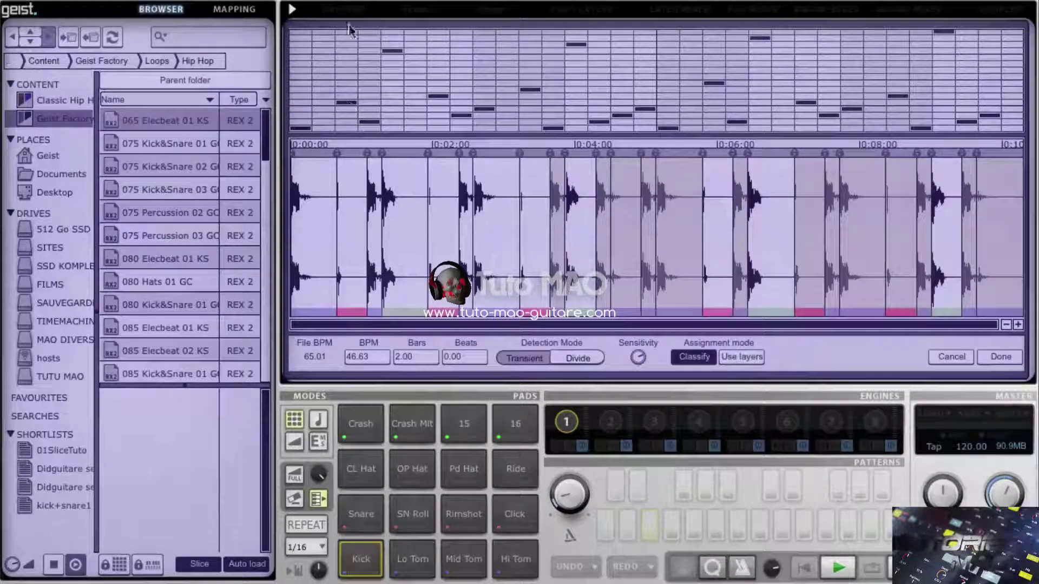
{"action": "left_click", "coordinate": [347, 85]}
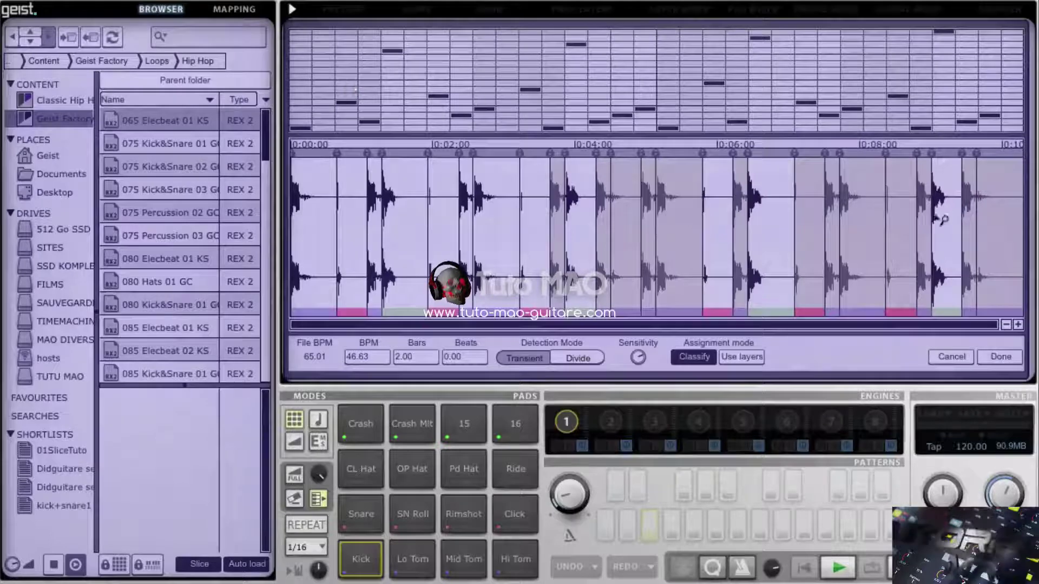
{"action": "left_click", "coordinate": [1000, 356]}
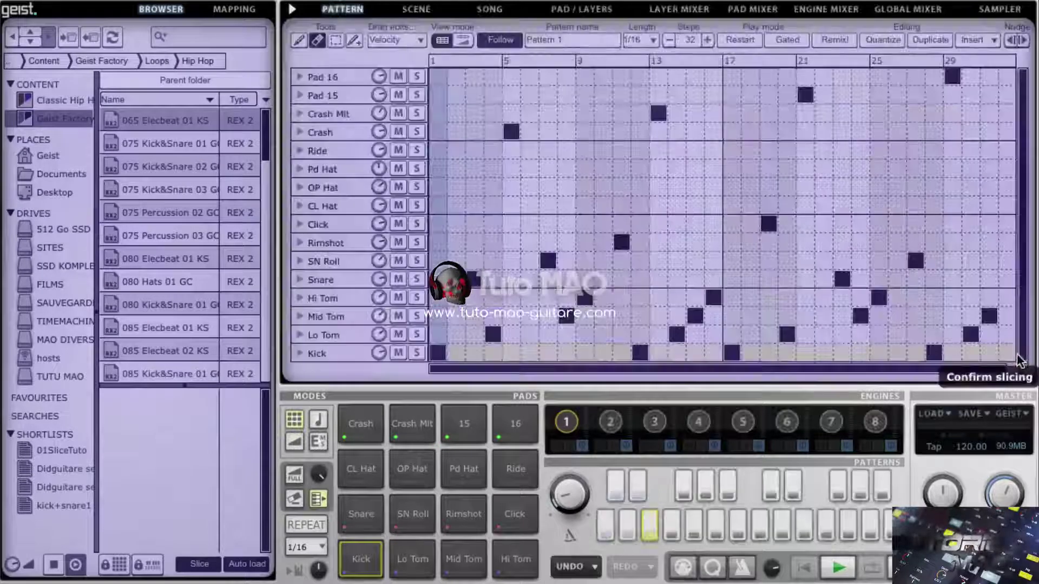
Enable Remix play mode and, while playing, try the step 2 hit on the Pd Hat lane, settling on Rimshot
{"action": "left_click", "coordinate": [844, 40]}
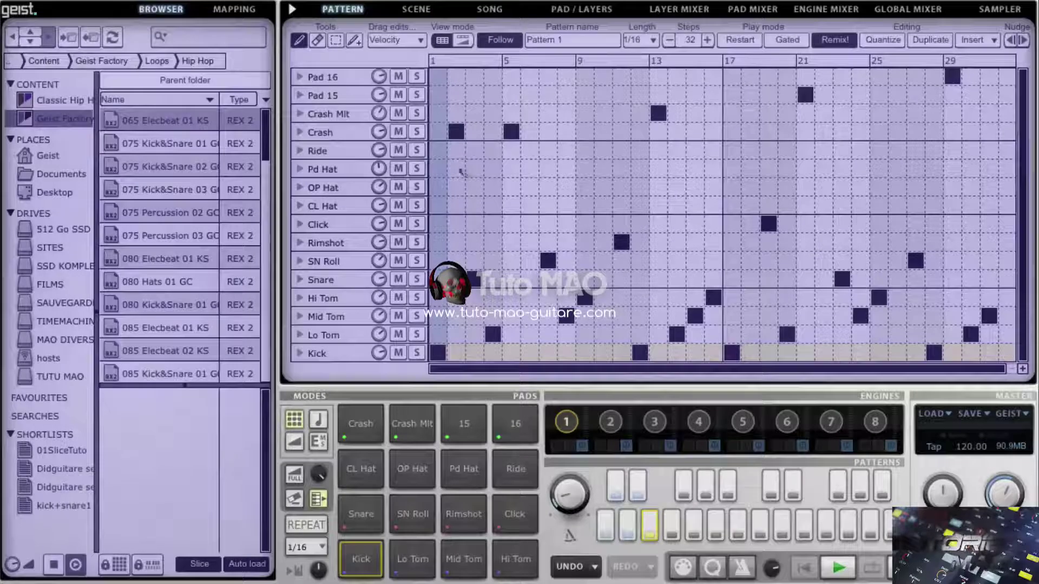
{"action": "left_click_drag", "start_coordinate": [463, 209], "coordinate": [457, 171]}
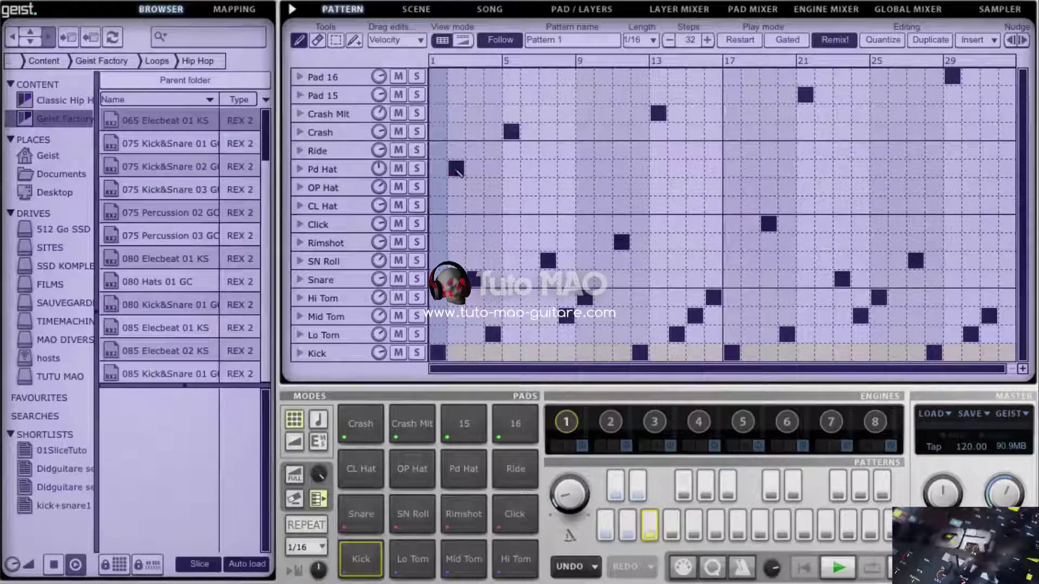
{"action": "key", "text": "space"}
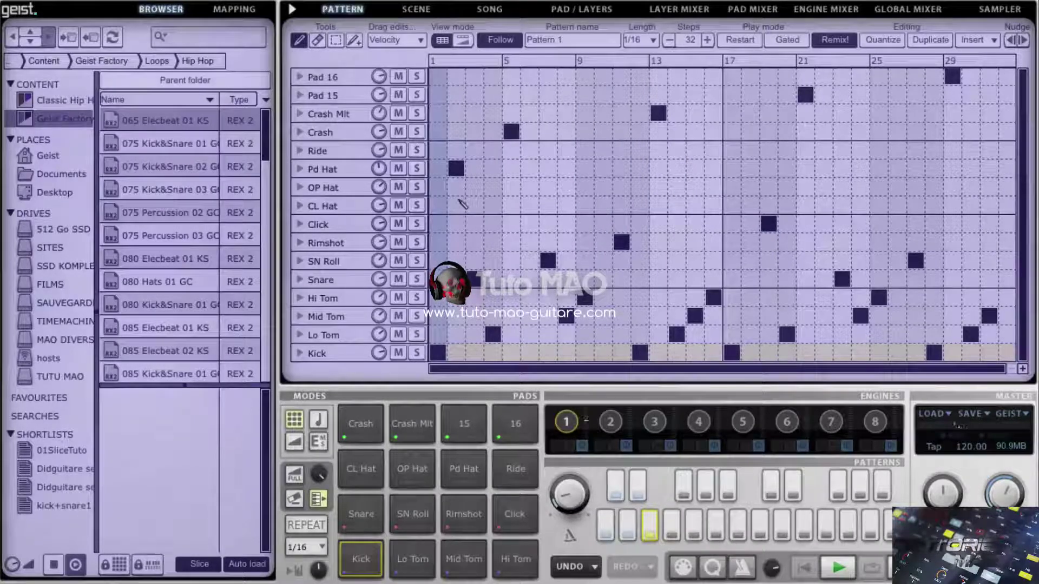
{"action": "left_click", "coordinate": [457, 243]}
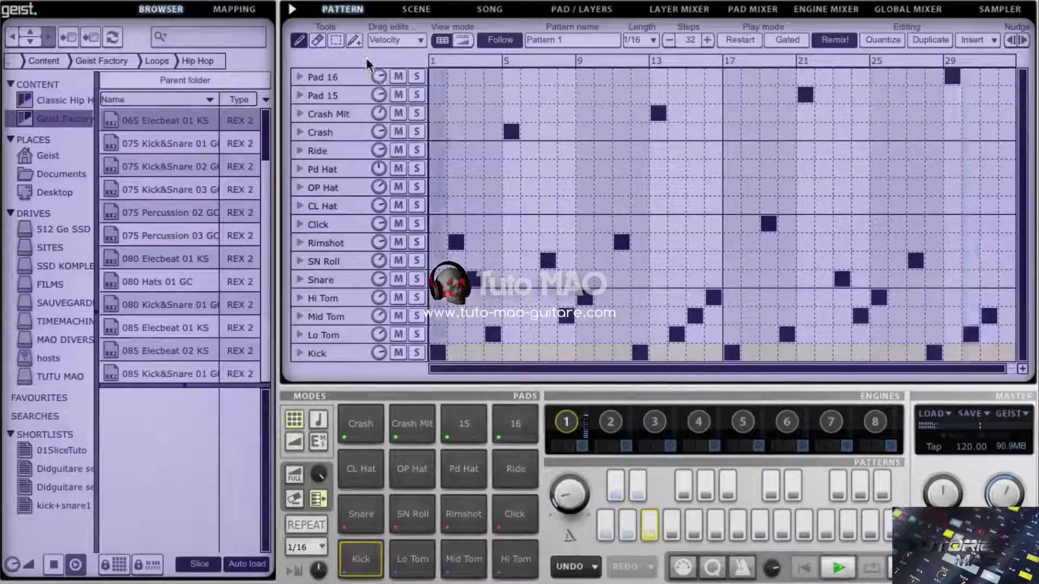
Try filling the Kick lane with the preset rhythm that hits steps 1, 6, 11 and 15, and undo it
{"action": "left_click", "coordinate": [992, 39]}
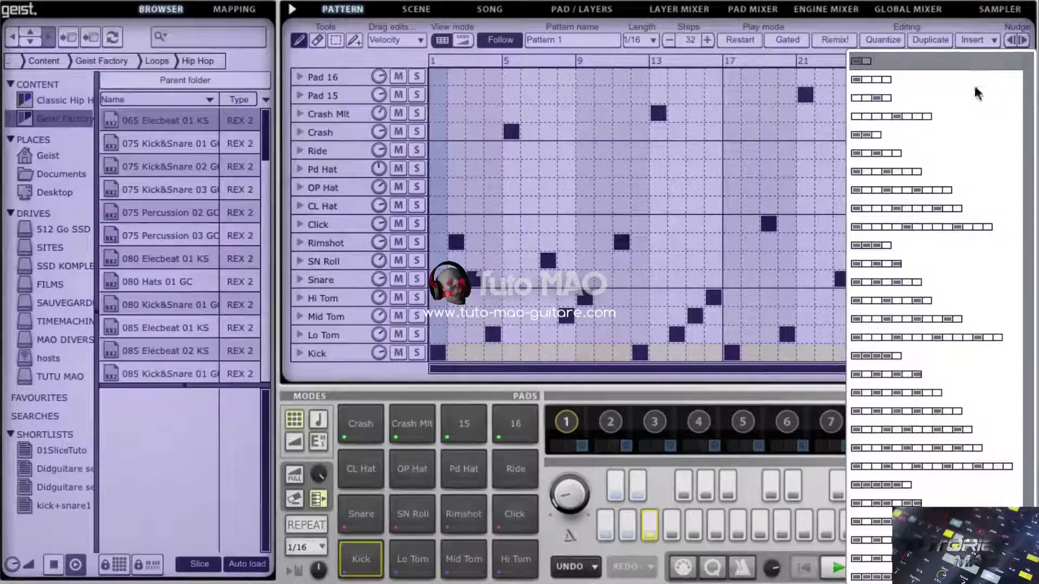
{"action": "left_click", "coordinate": [924, 227]}
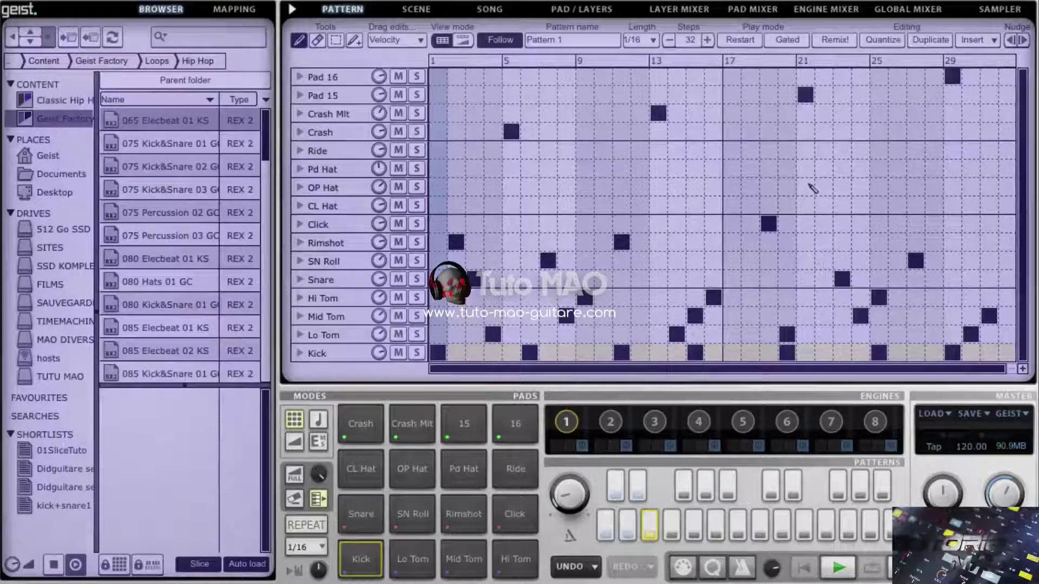
{"action": "key", "text": "super+z"}
Play the pattern and compare three preset insert rhythms on the Kick lane, ending with one that fills nearly every step
{"action": "key", "text": "space"}
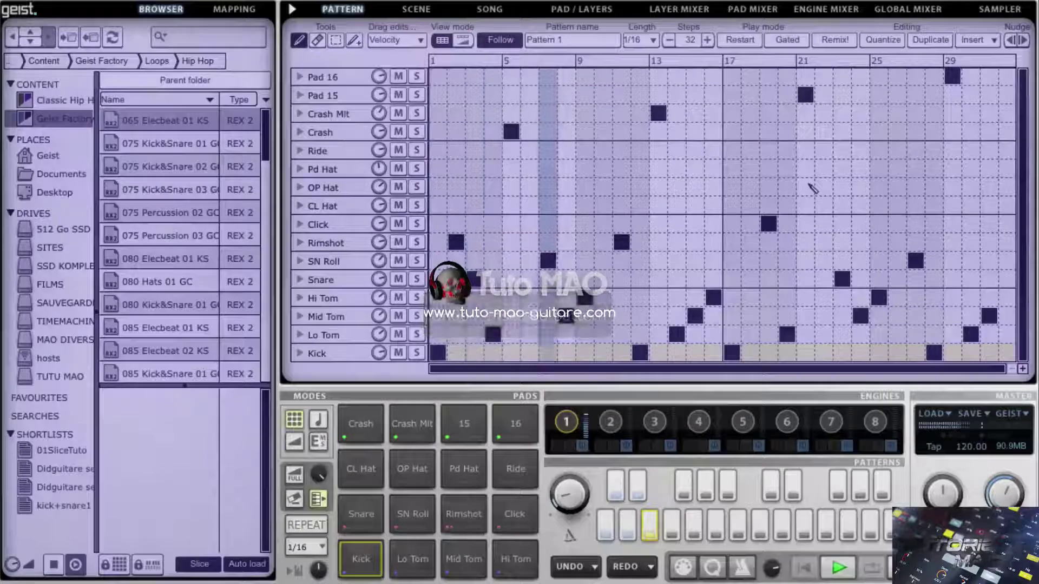
{"action": "left_click", "coordinate": [989, 42]}
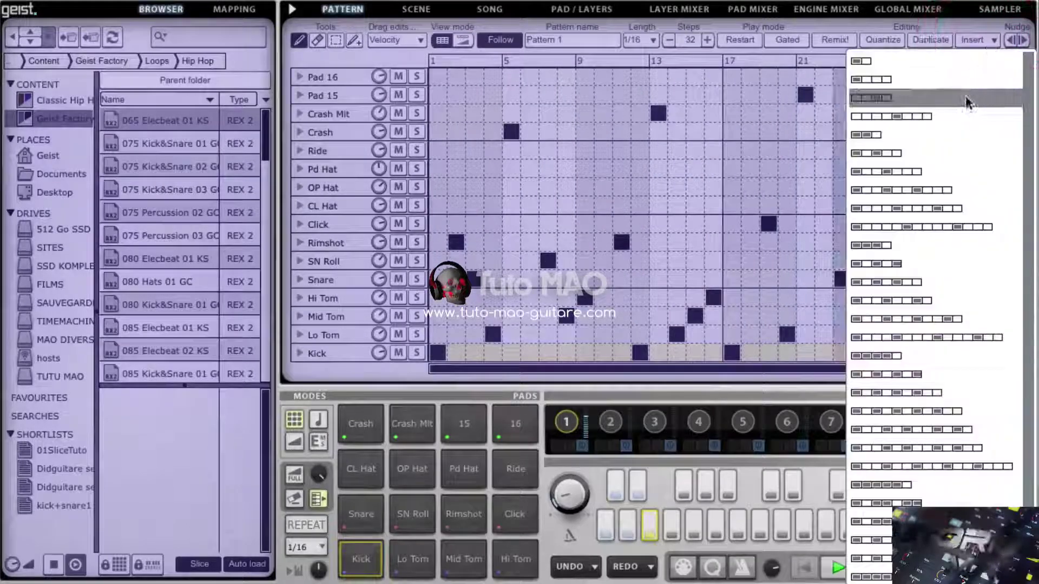
{"action": "left_click", "coordinate": [947, 177]}
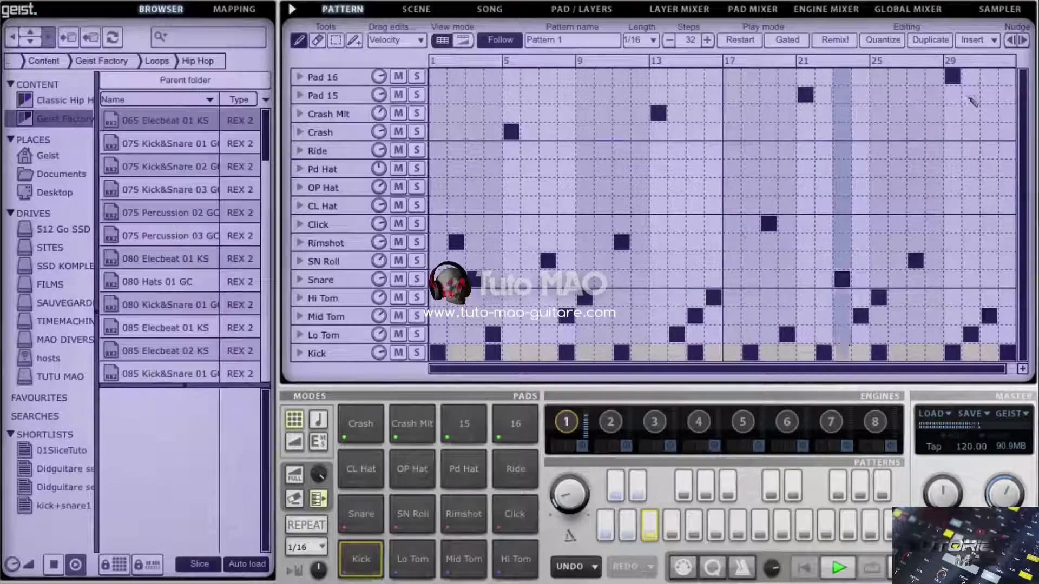
{"action": "left_click", "coordinate": [990, 43]}
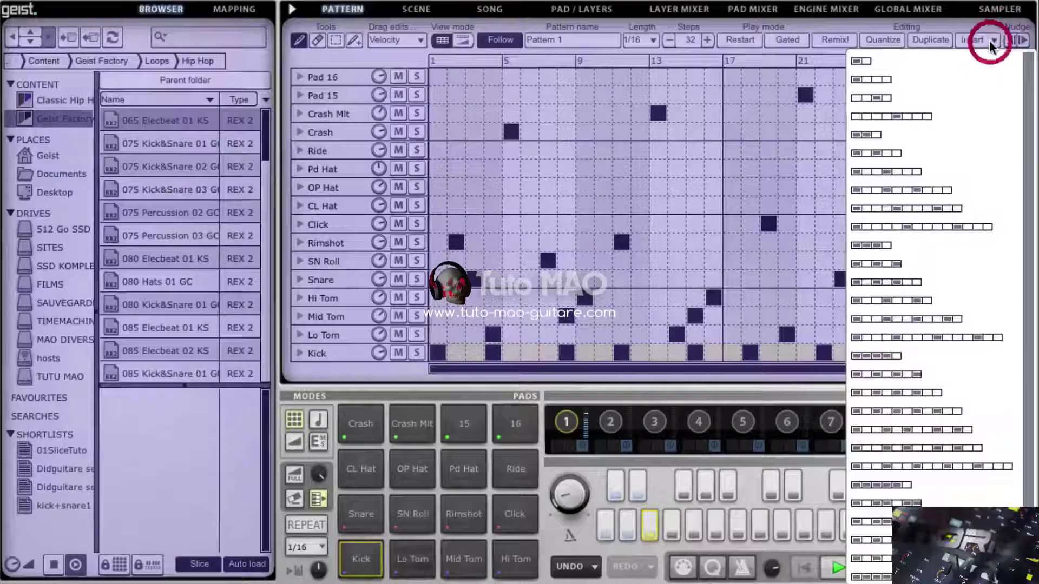
{"action": "left_click", "coordinate": [981, 336]}
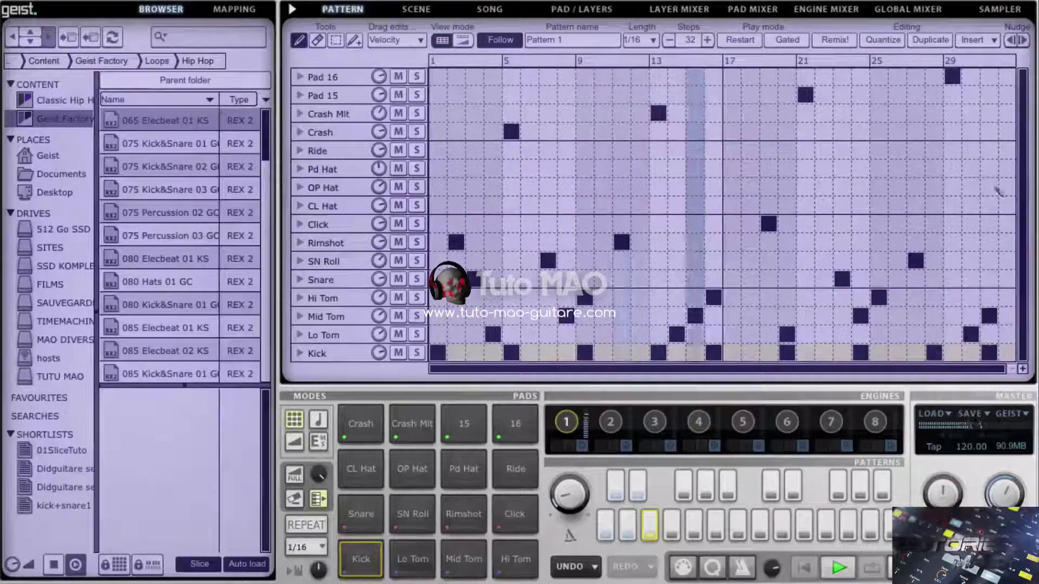
{"action": "left_click", "coordinate": [993, 40]}
{"action": "left_click", "coordinate": [945, 467]}
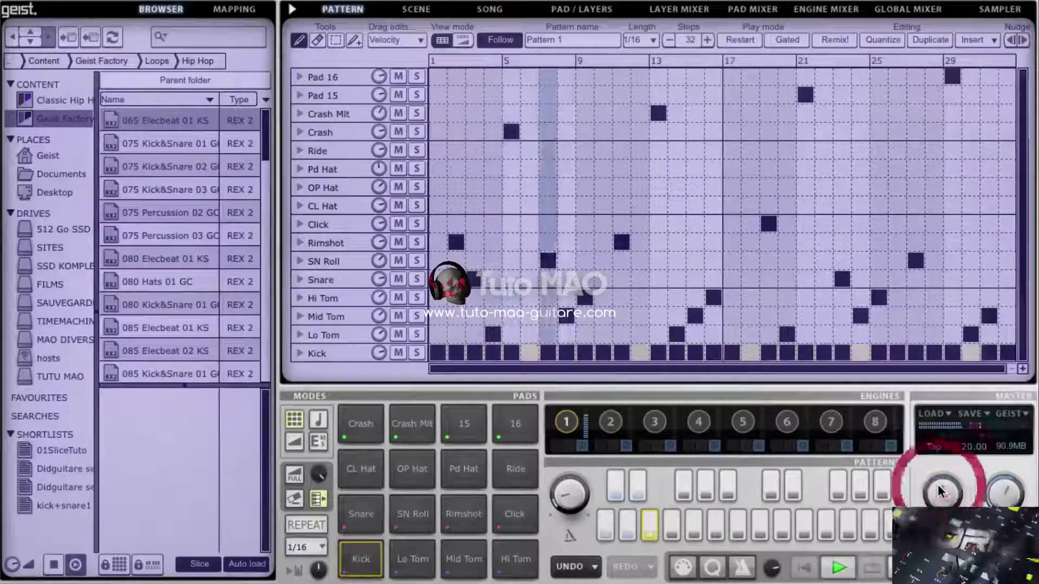
Fill the Kick lane with the preset on steps 1, 3, 5, 7, 9, 11 and Pd Hat with the one on 1, 4, 8, 11
{"action": "left_click", "coordinate": [992, 40]}
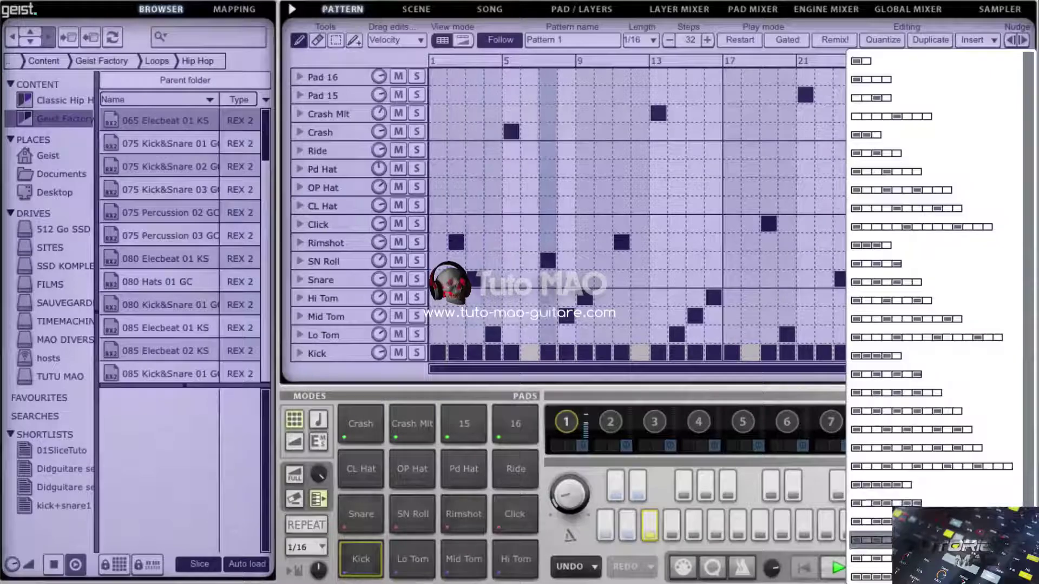
{"action": "left_click", "coordinate": [946, 502]}
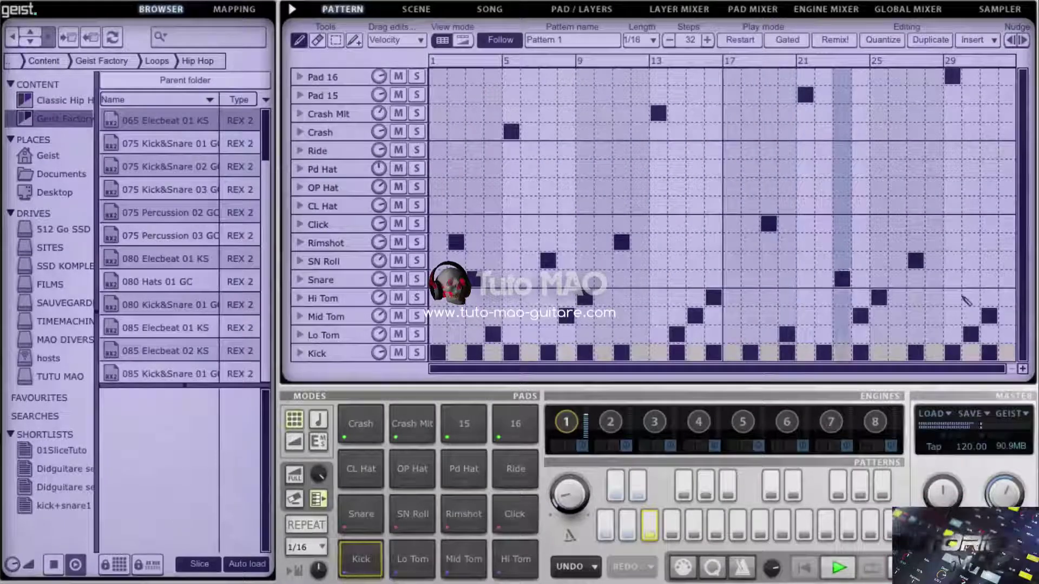
{"action": "left_click", "coordinate": [327, 169]}
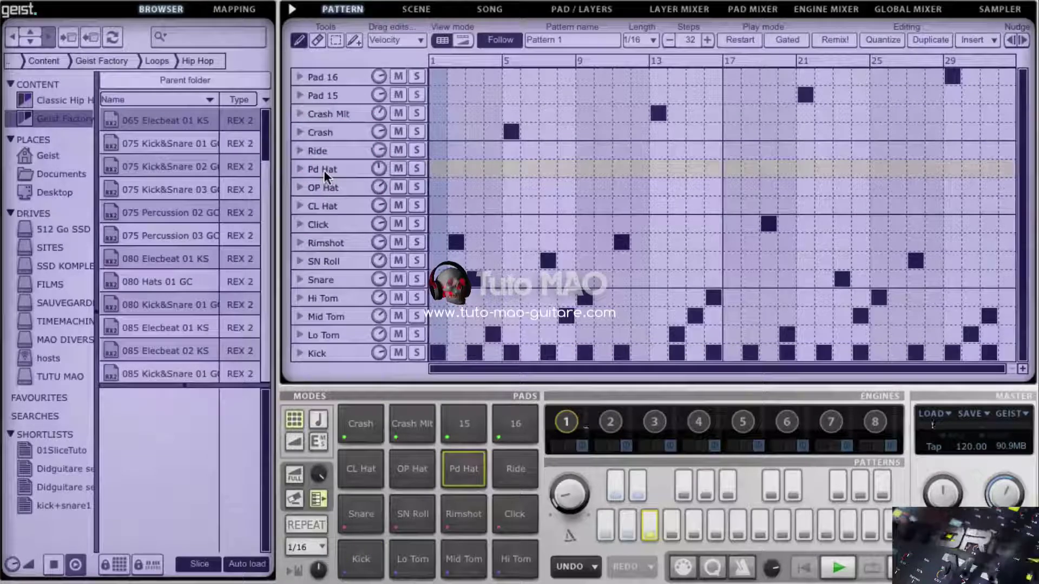
{"action": "left_click", "coordinate": [323, 170]}
{"action": "left_click", "coordinate": [967, 44]}
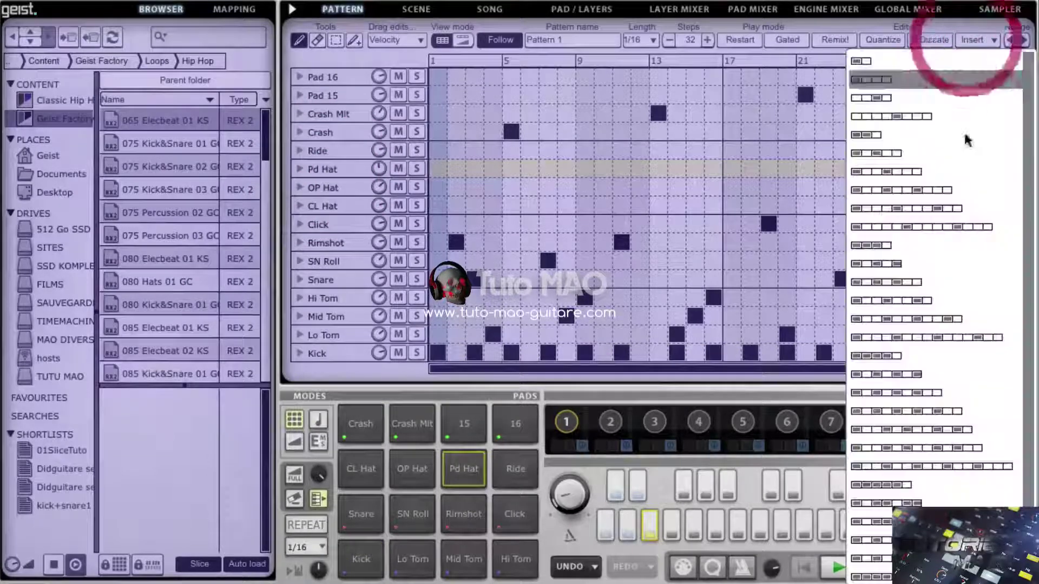
{"action": "left_click", "coordinate": [957, 170]}
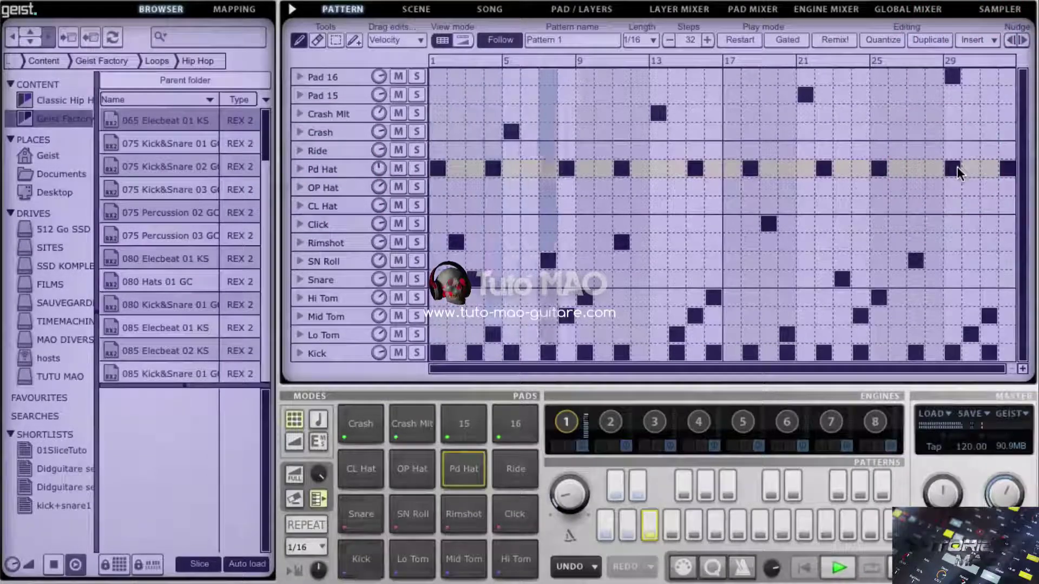
Fill the Pad 16 lane with a dense preset rhythm that covers more than half of its steps
{"action": "left_click", "coordinate": [333, 80]}
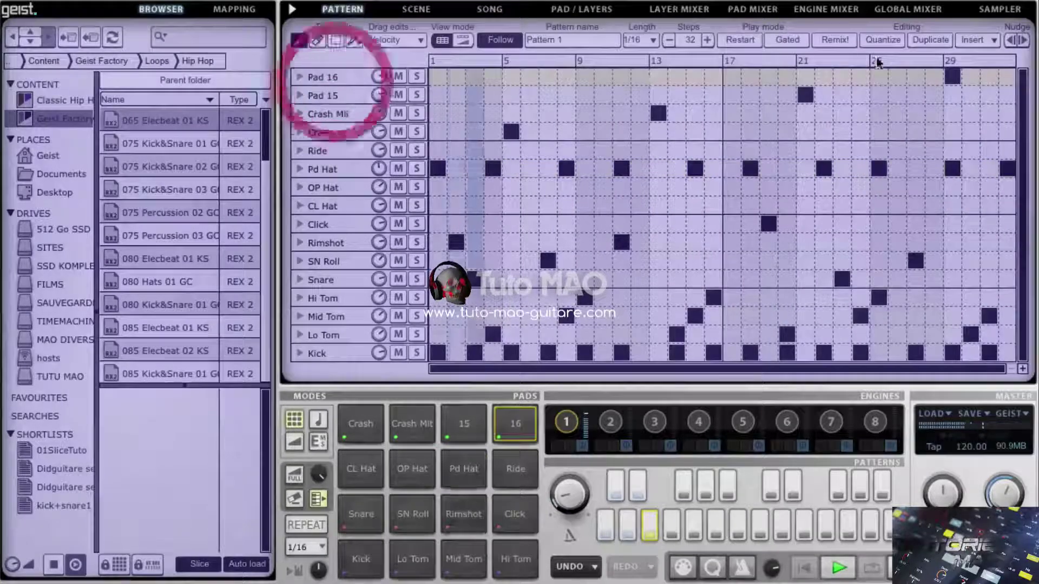
{"action": "left_click", "coordinate": [972, 40]}
{"action": "left_click", "coordinate": [876, 522]}
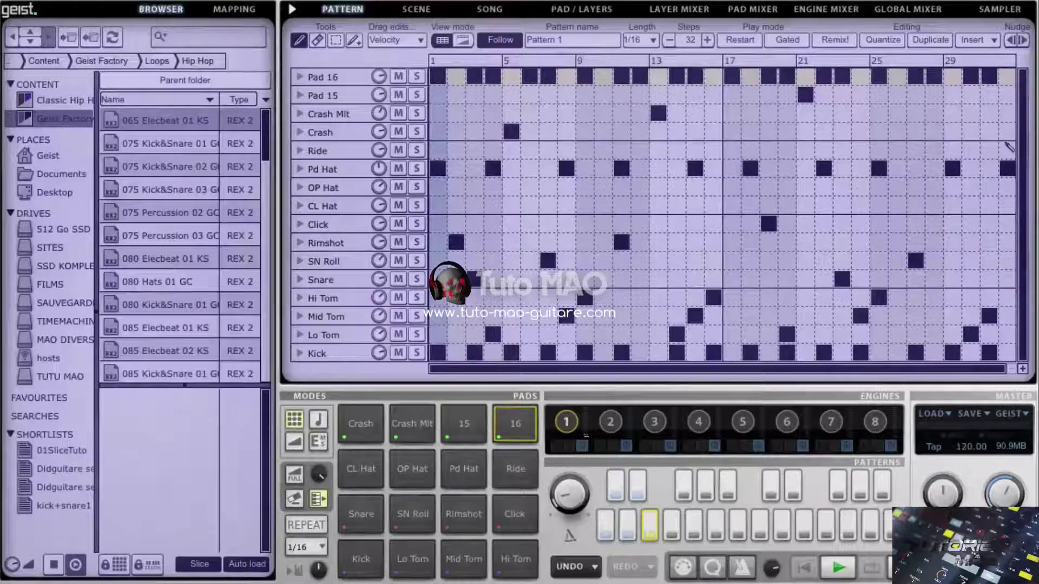
Nudge the whole pattern eight steps later while it plays
{"action": "left_click", "coordinate": [1023, 40]}
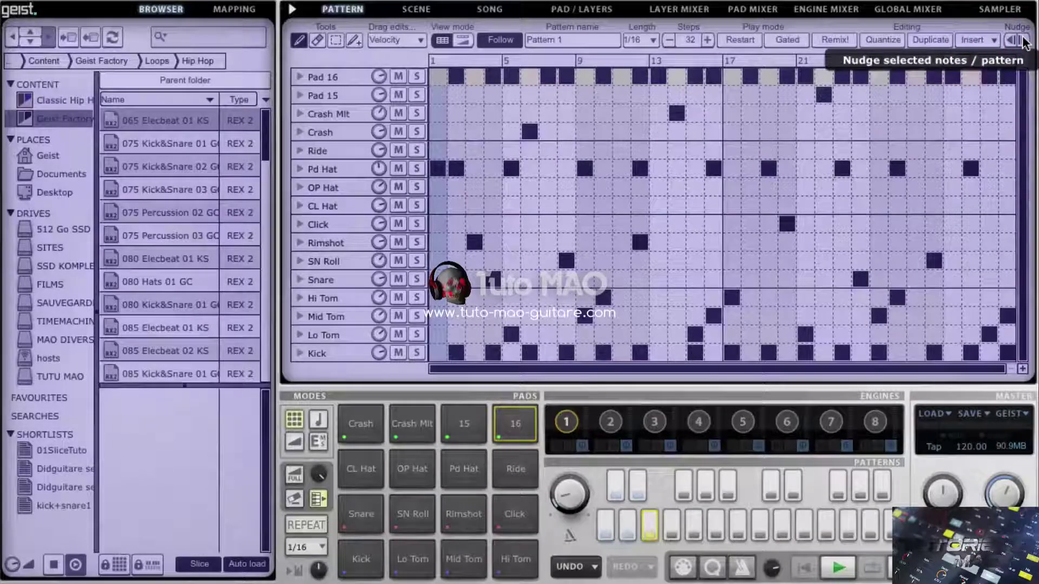
{"action": "left_click", "coordinate": [1024, 40]}
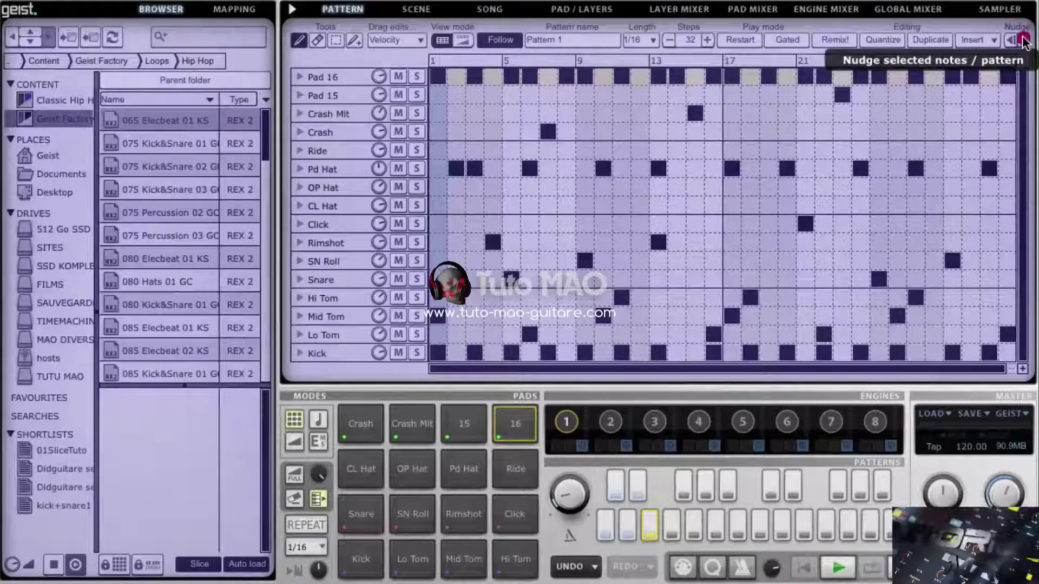
{"action": "left_click", "coordinate": [1024, 40]}
{"action": "left_click", "coordinate": [1024, 40]}
{"action": "left_click", "coordinate": [1024, 40]}
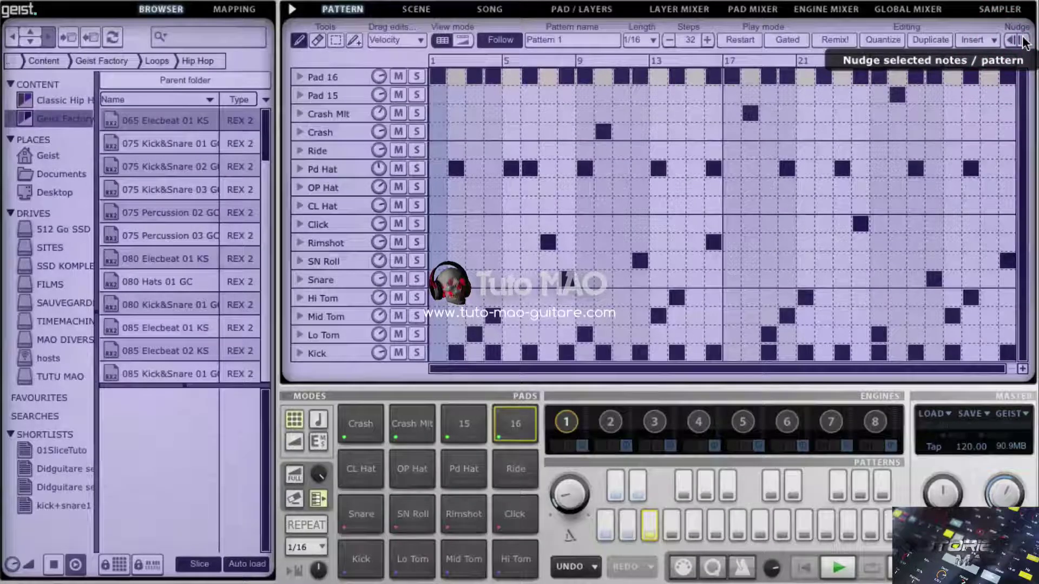
{"action": "left_click", "coordinate": [1024, 40]}
{"action": "left_click", "coordinate": [1024, 40]}
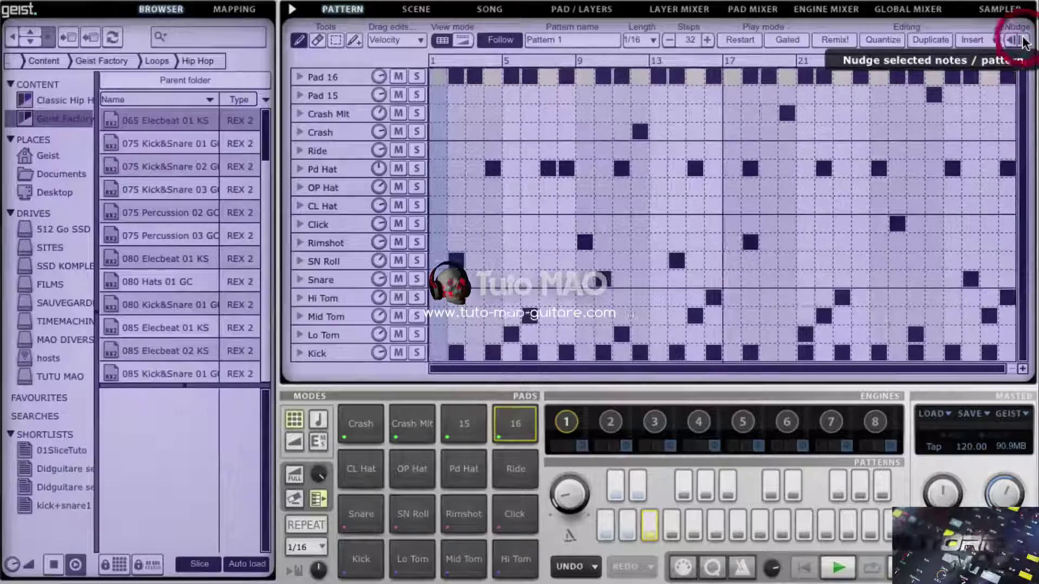
{"action": "left_click", "coordinate": [1024, 40]}
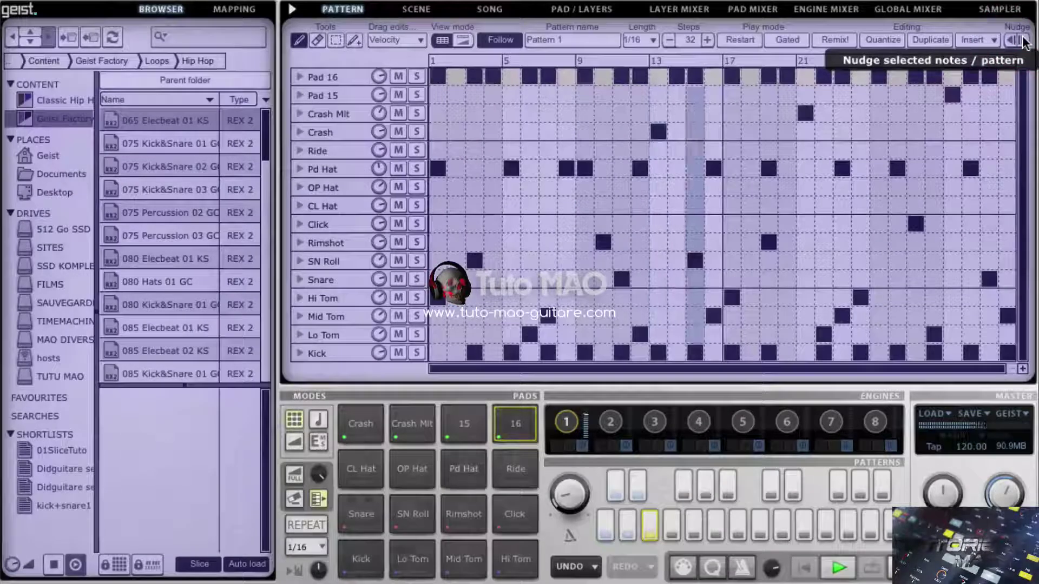
Nudge the whole pattern eight steps earlier, back to its original position
{"action": "left_click", "coordinate": [1010, 41]}
{"action": "left_click", "coordinate": [1010, 40]}
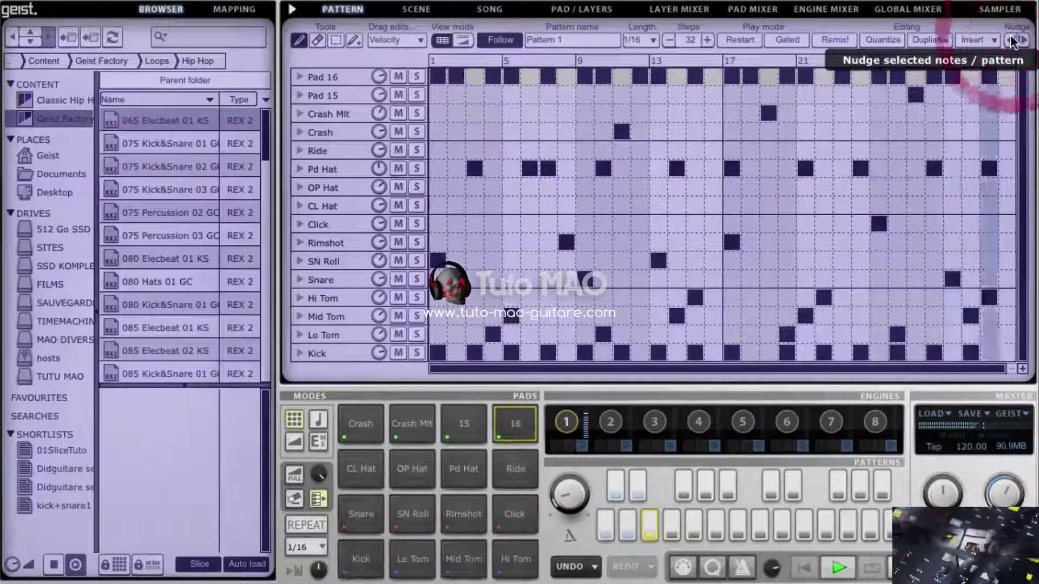
{"action": "left_click", "coordinate": [1010, 40]}
{"action": "left_click", "coordinate": [1011, 40]}
{"action": "left_click", "coordinate": [1010, 40]}
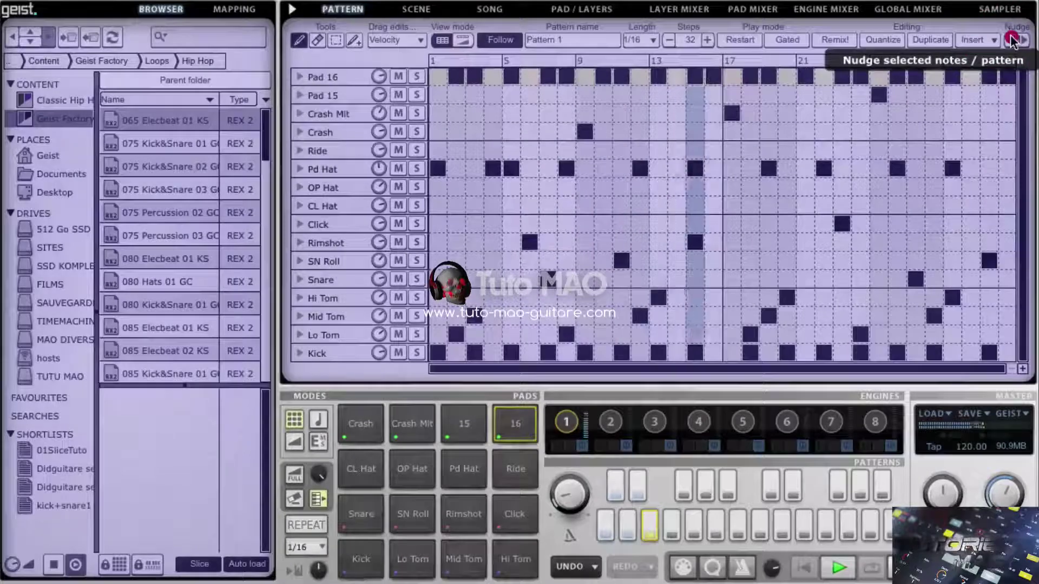
{"action": "left_click", "coordinate": [1010, 40]}
{"action": "left_click", "coordinate": [1011, 40]}
{"action": "left_click", "coordinate": [1011, 40]}
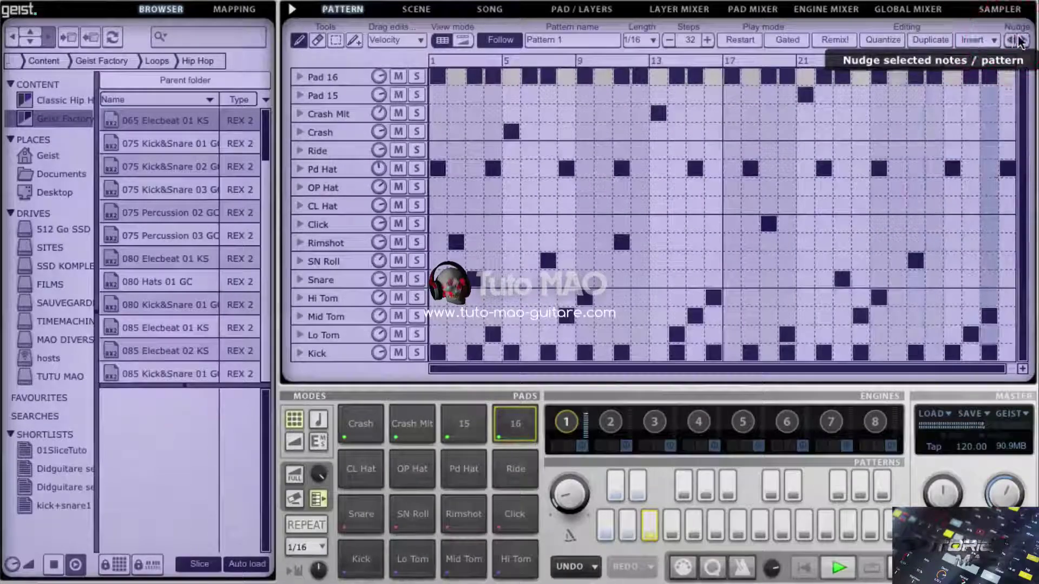
Nudge the whole pattern one step later and change its step length to 1/8T
{"action": "left_click", "coordinate": [1023, 40]}
{"action": "left_click", "coordinate": [653, 40]}
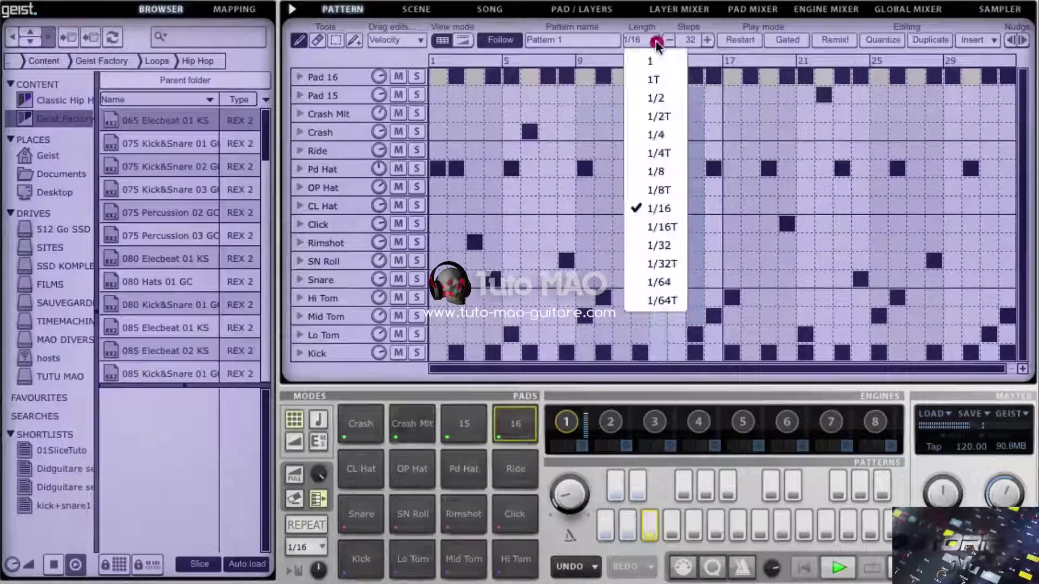
{"action": "left_click", "coordinate": [661, 191]}
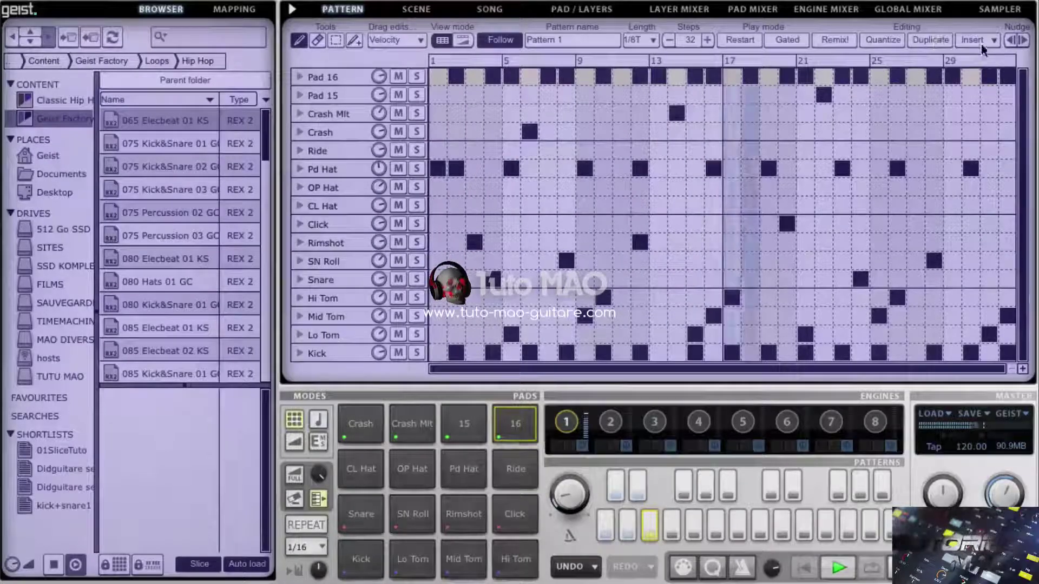
Nudge the pattern one step later and back again, and set its step length to 1/16T
{"action": "left_click", "coordinate": [1022, 41]}
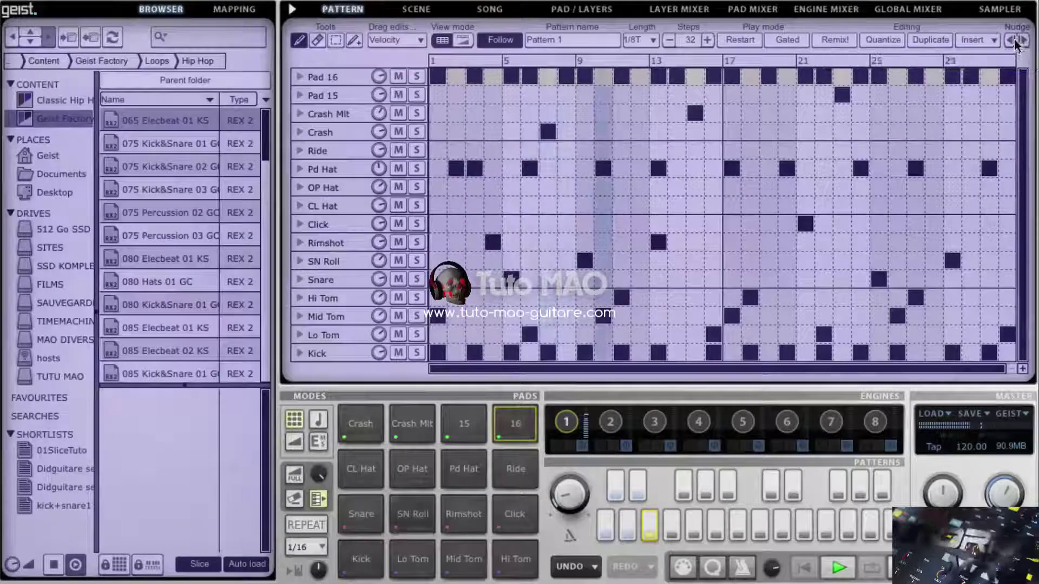
{"action": "left_click", "coordinate": [1011, 39]}
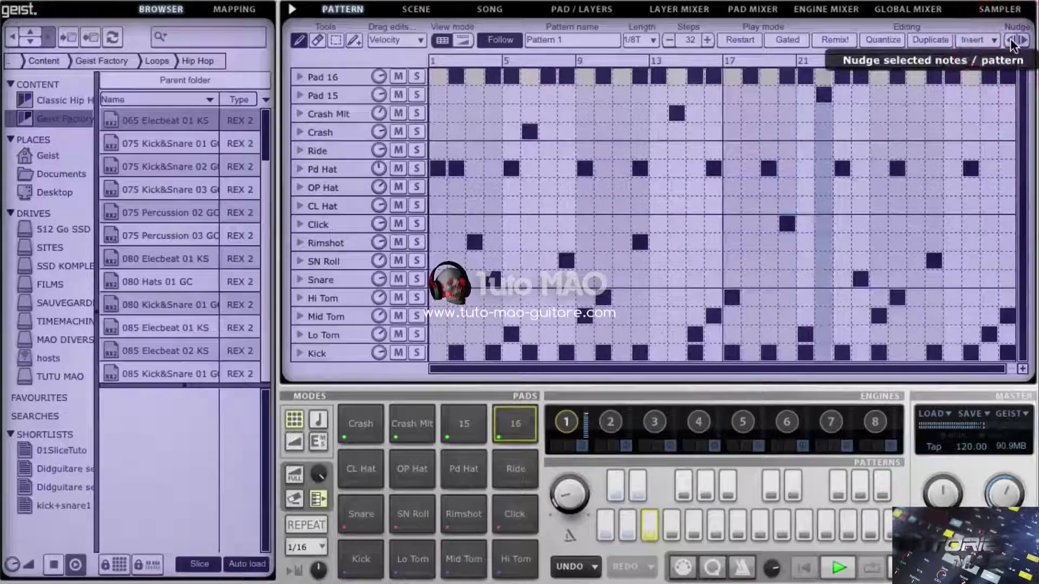
{"action": "left_click", "coordinate": [653, 40]}
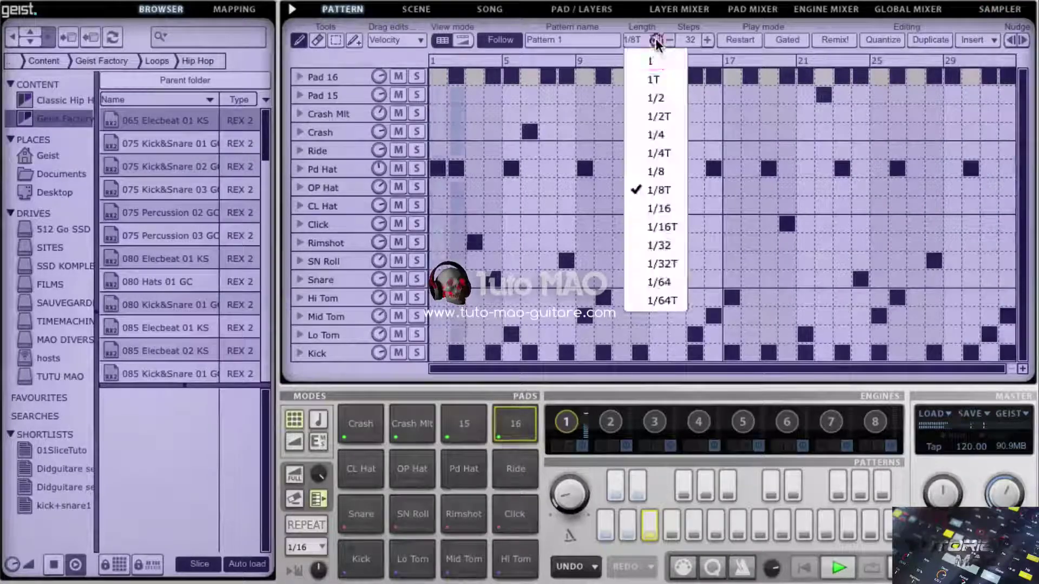
{"action": "left_click", "coordinate": [659, 225]}
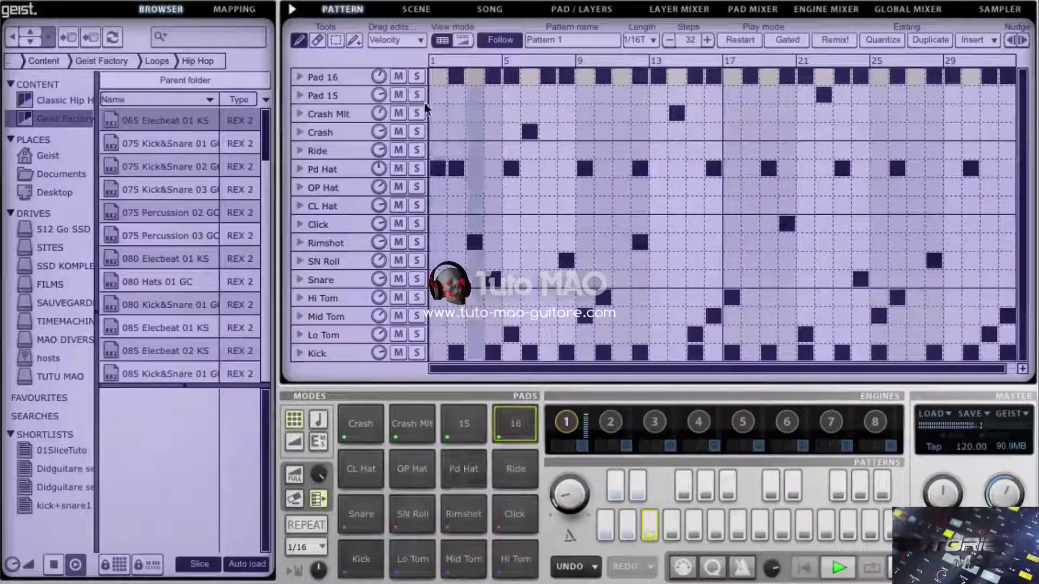
Clear the Pad 16 lane's steps and, with the pattern playing, turn the Kick lane's dial down to about its midpoint
{"action": "key", "text": "space"}
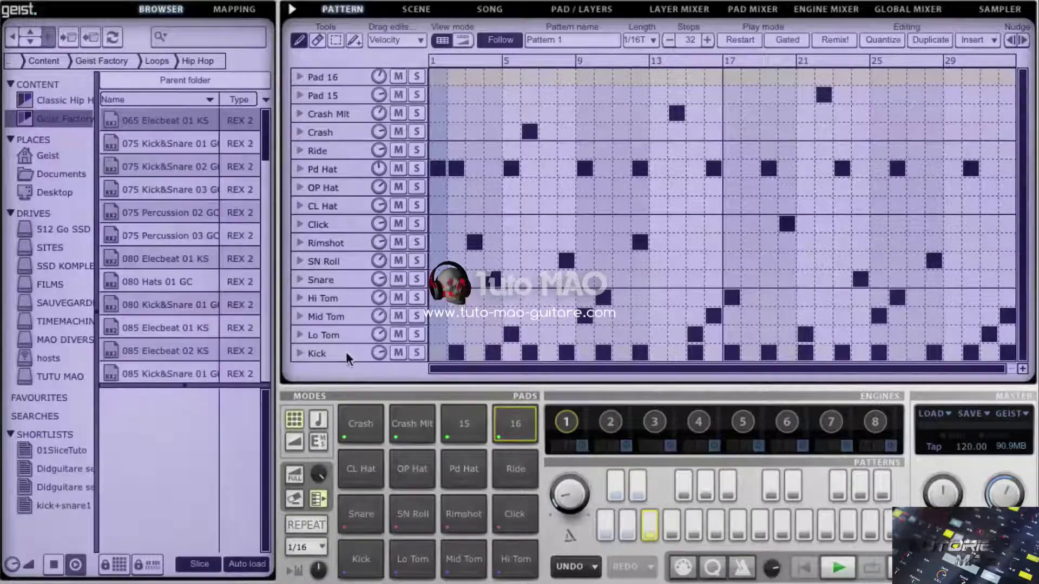
{"action": "left_click", "coordinate": [346, 352]}
{"action": "key", "text": "space"}
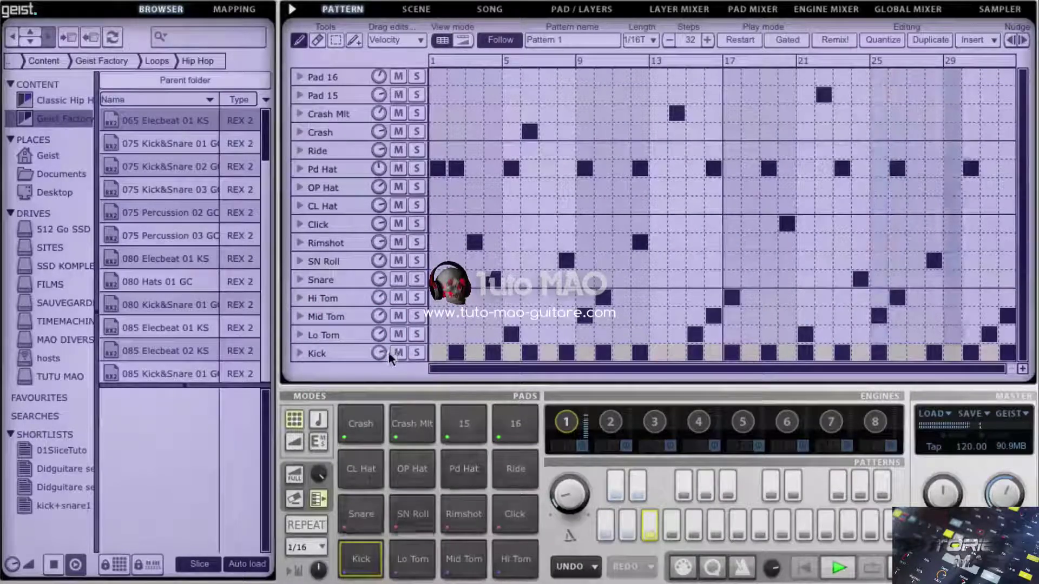
{"action": "left_click_drag", "start_coordinate": [379, 352], "coordinate": [365, 372]}
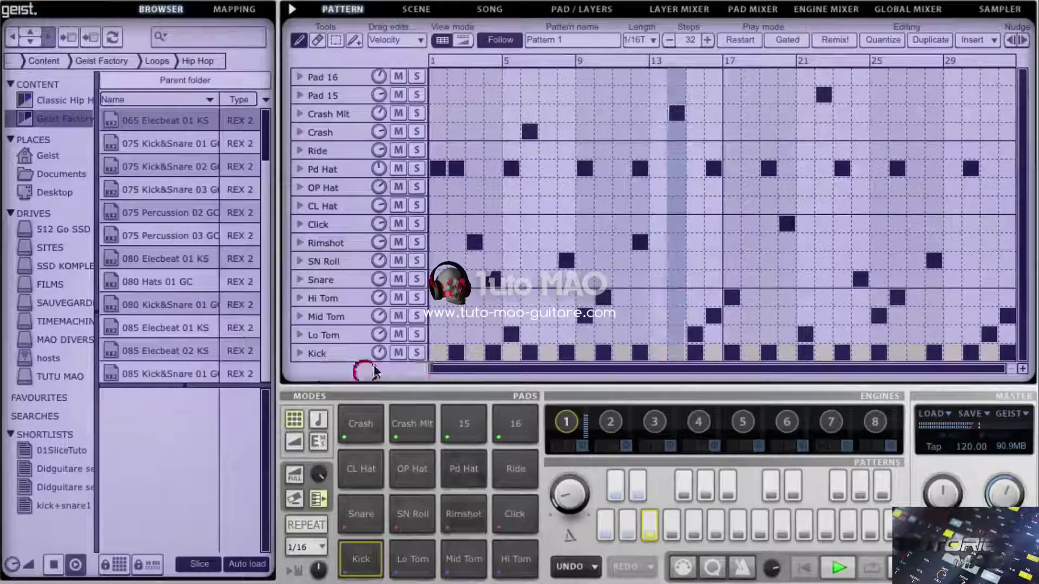
Try muting the Kick lane's steps and soloing them, switching each off again
{"action": "left_click", "coordinate": [396, 350]}
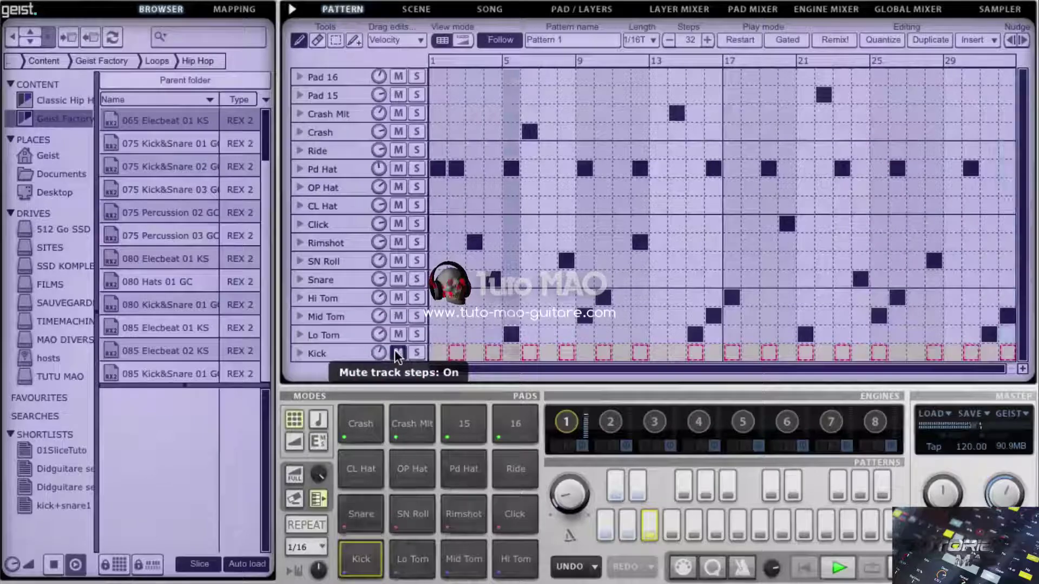
{"action": "left_click", "coordinate": [397, 353]}
{"action": "left_click", "coordinate": [415, 353]}
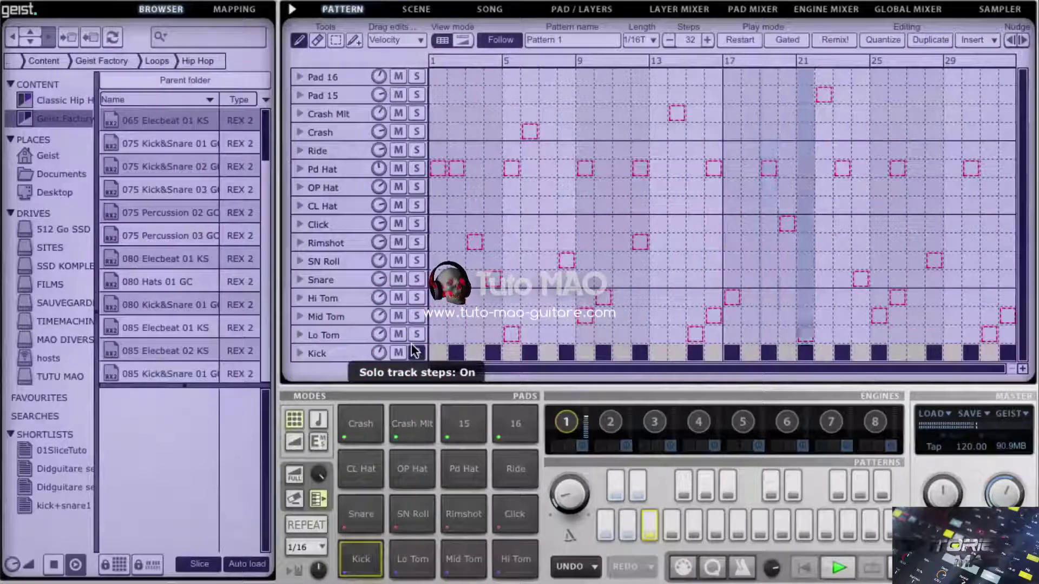
{"action": "left_click", "coordinate": [414, 352]}
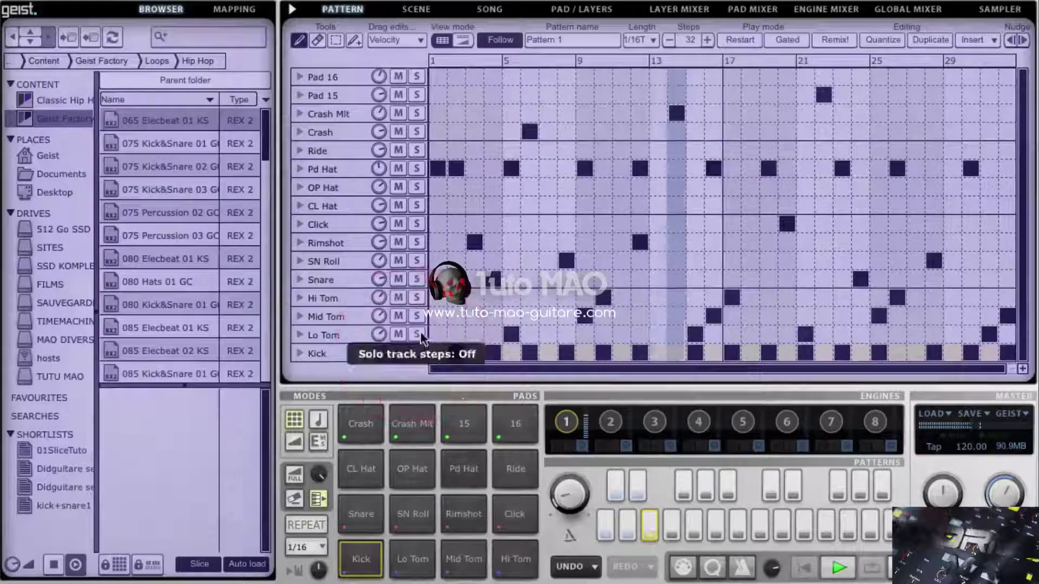
With the Kick lane muted, solo the Snare, Pd Hat, Crash Mlt, Pad 16 and Lo Tom lanes, and unmute Kick
{"action": "left_click", "coordinate": [399, 353]}
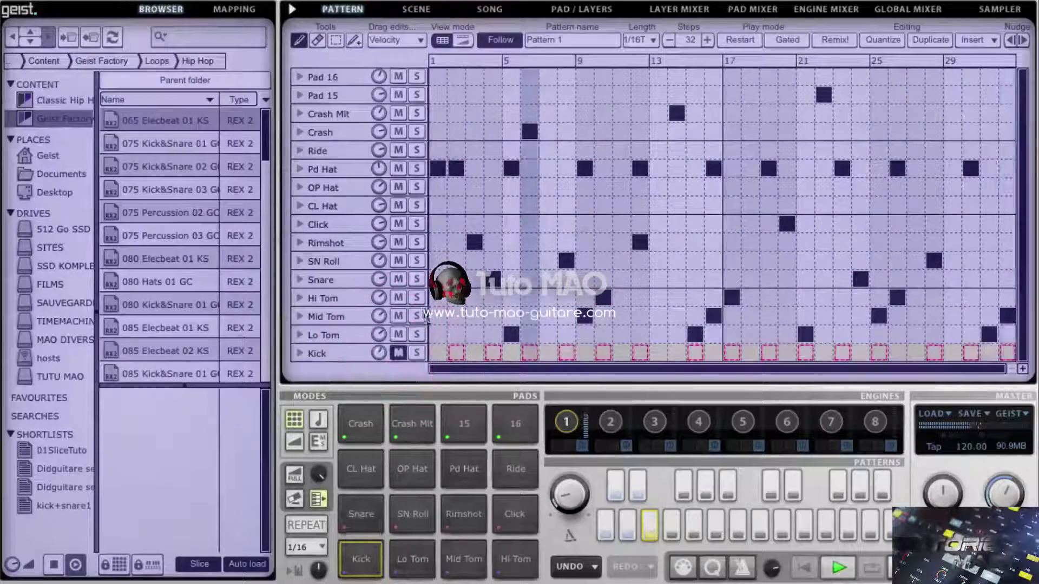
{"action": "left_click", "coordinate": [417, 280]}
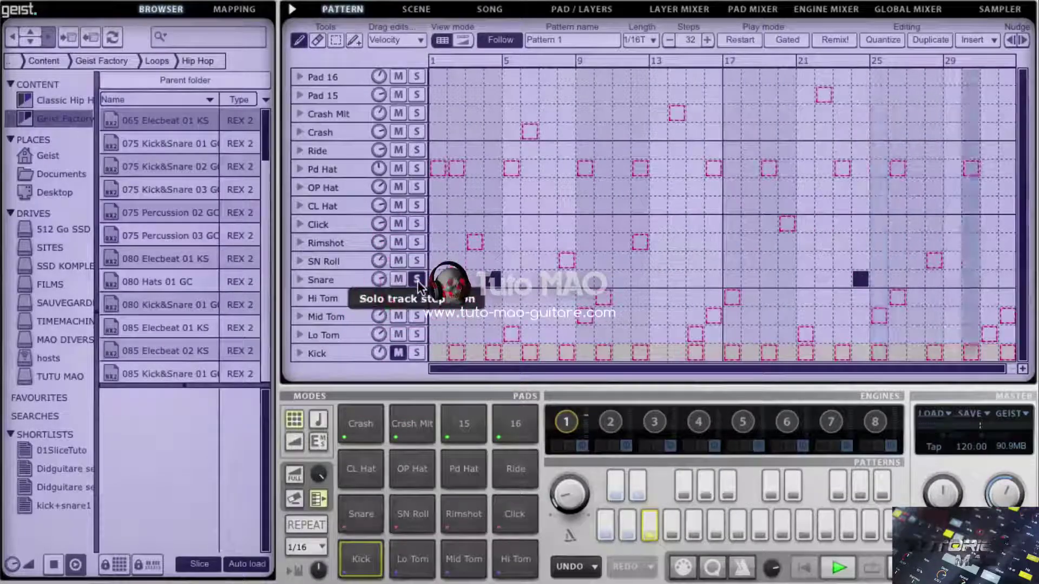
{"action": "left_click", "coordinate": [417, 168]}
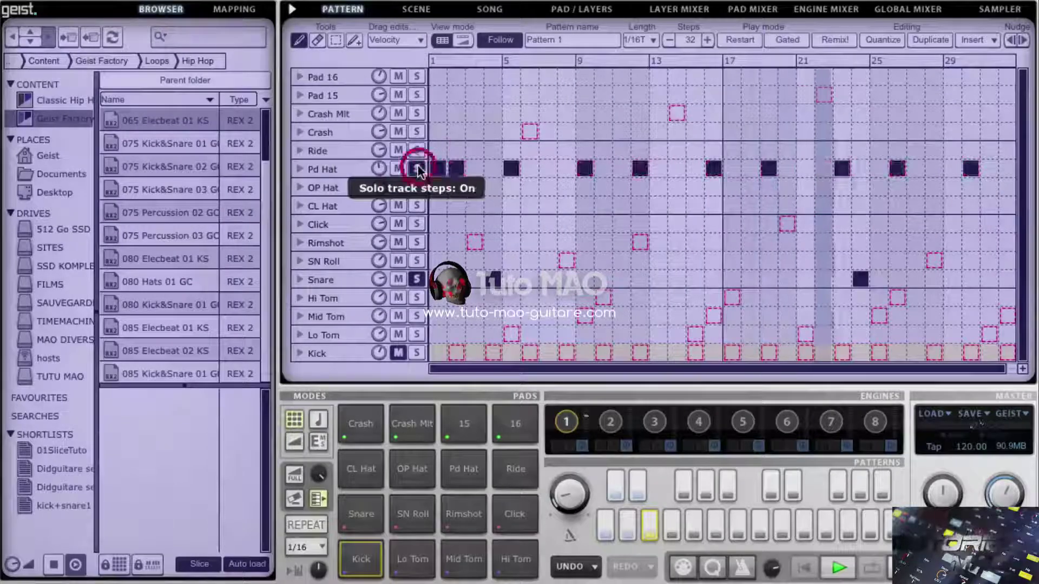
{"action": "left_click", "coordinate": [418, 114]}
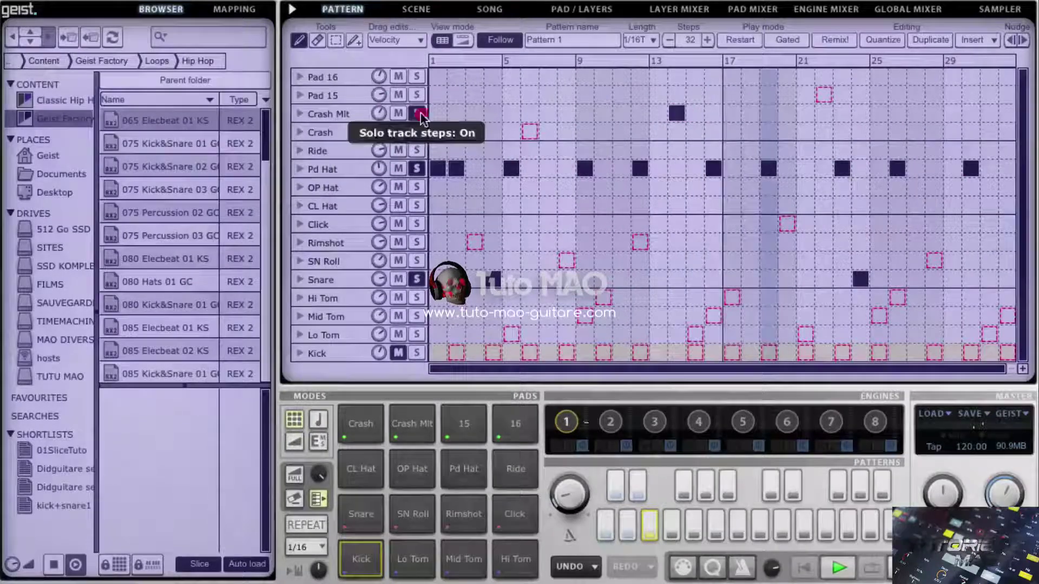
{"action": "left_click", "coordinate": [418, 77]}
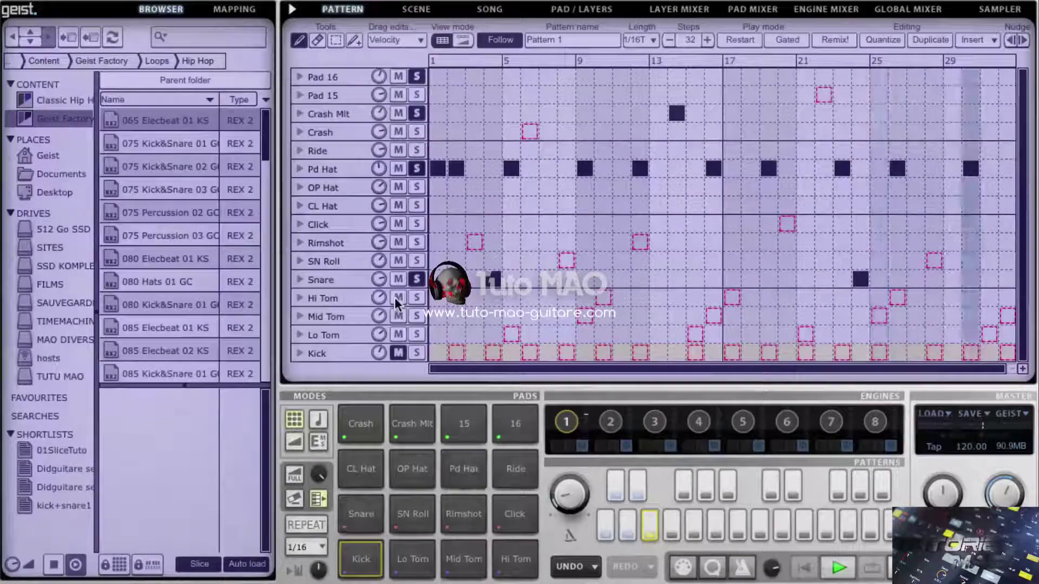
{"action": "left_click", "coordinate": [415, 335]}
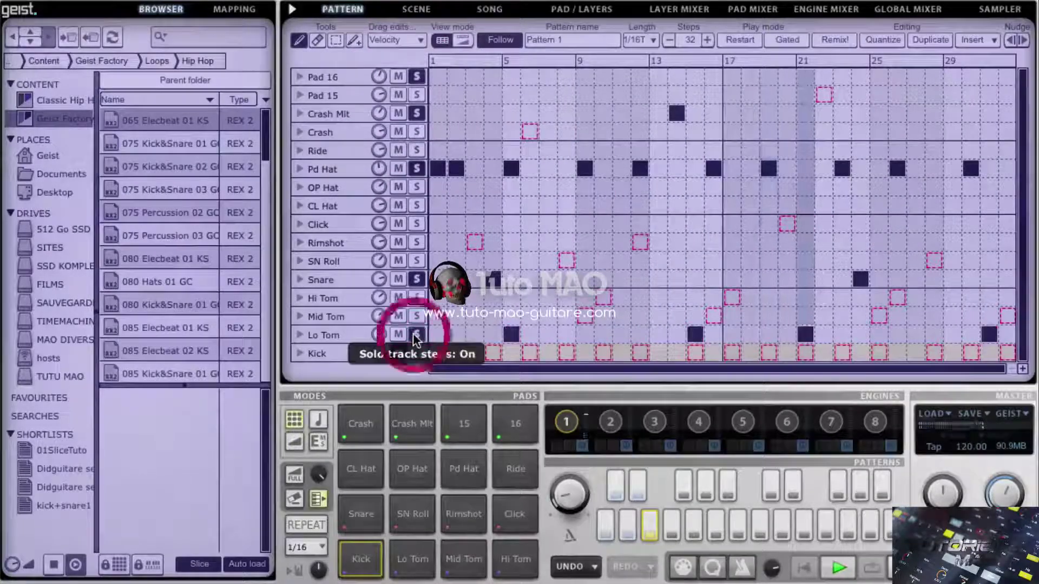
{"action": "left_click", "coordinate": [399, 352]}
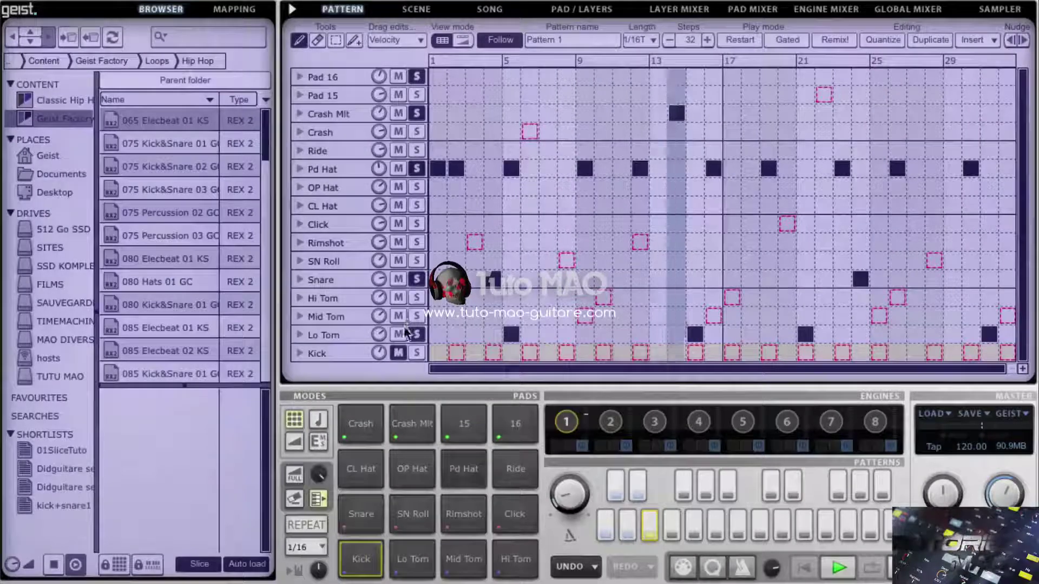
{"action": "left_click", "coordinate": [399, 352]}
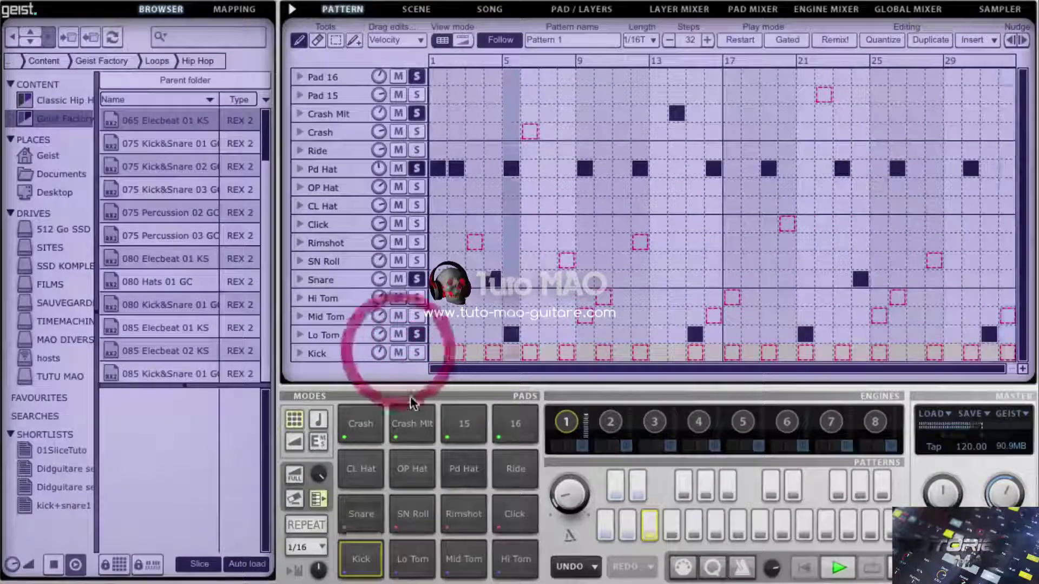
Solo the Rimshot lane's steps and turn down the dials of the Rimshot, Pad 16 and Crash Mlt lanes
{"action": "left_click", "coordinate": [417, 242]}
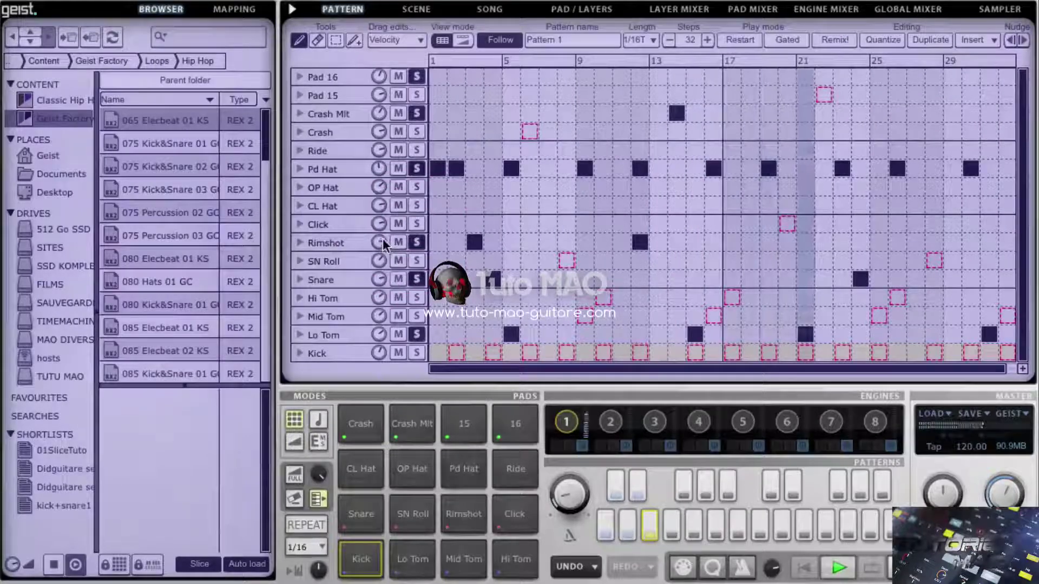
{"action": "left_click", "coordinate": [378, 261]}
{"action": "left_click_drag", "start_coordinate": [377, 262], "coordinate": [378, 263]}
{"action": "left_click_drag", "start_coordinate": [379, 76], "coordinate": [376, 241]}
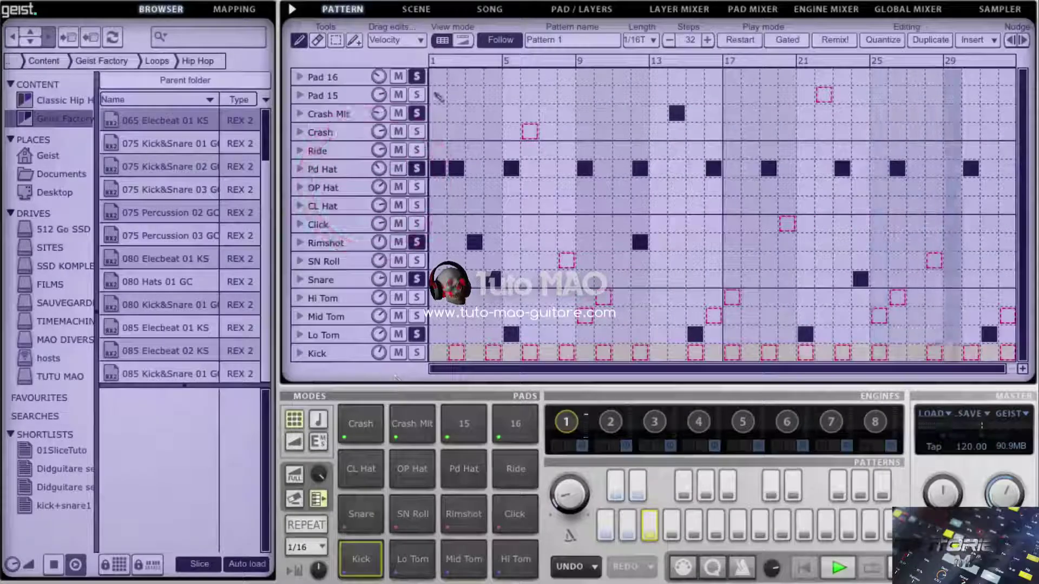
Switch off solo on the Pad 16, Crash Mlt, Pd Hat, Rimshot, Snare and Lo Tom lanes
{"action": "left_click", "coordinate": [416, 77]}
{"action": "left_click", "coordinate": [416, 114]}
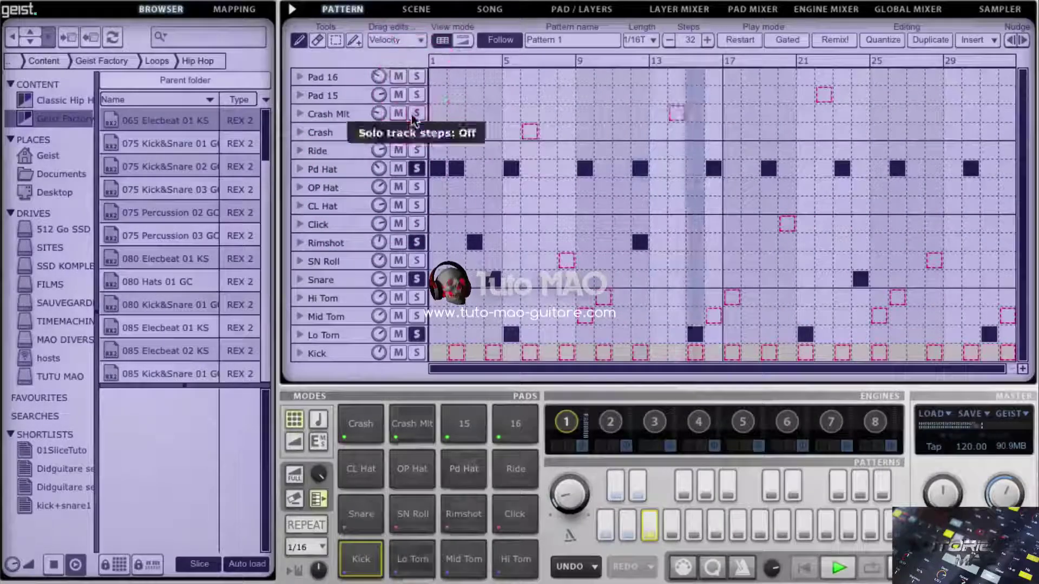
{"action": "left_click", "coordinate": [417, 169]}
{"action": "left_click", "coordinate": [417, 242]}
{"action": "left_click", "coordinate": [416, 279]}
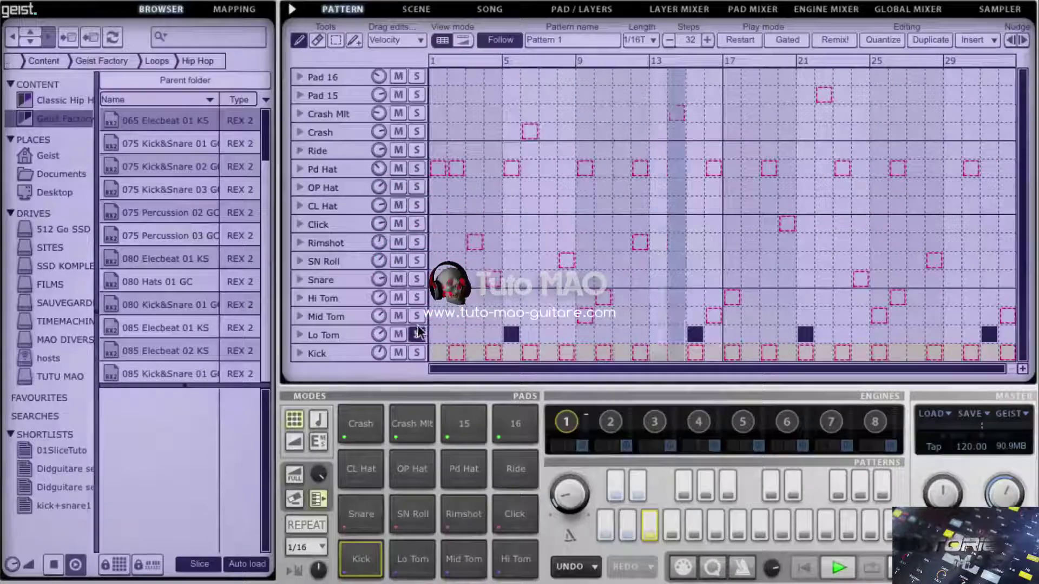
{"action": "left_click", "coordinate": [416, 334]}
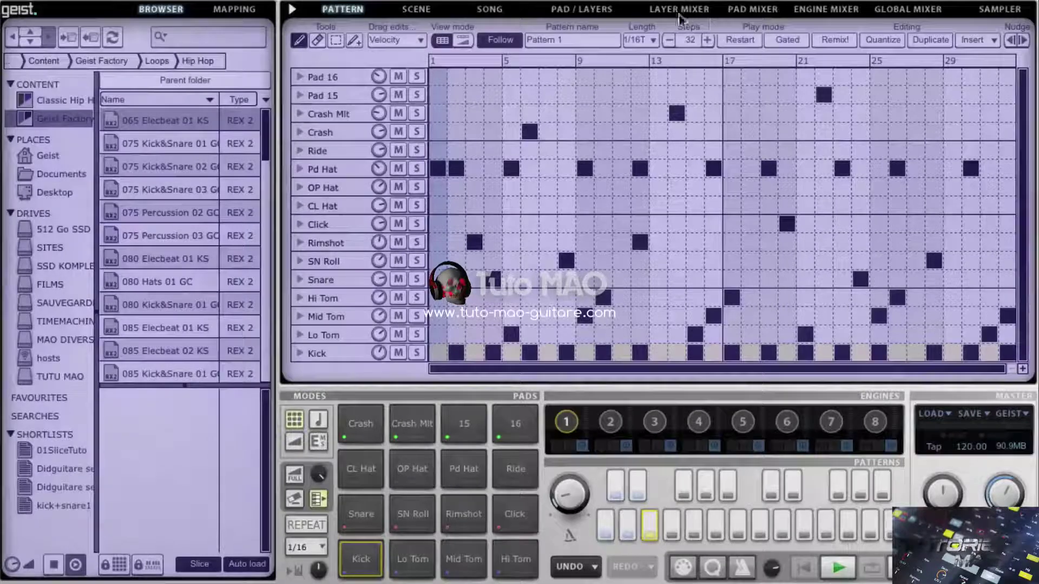
View the Kick pad's settings on the Pad / Layers page and return to the pattern
{"action": "left_click", "coordinate": [583, 10]}
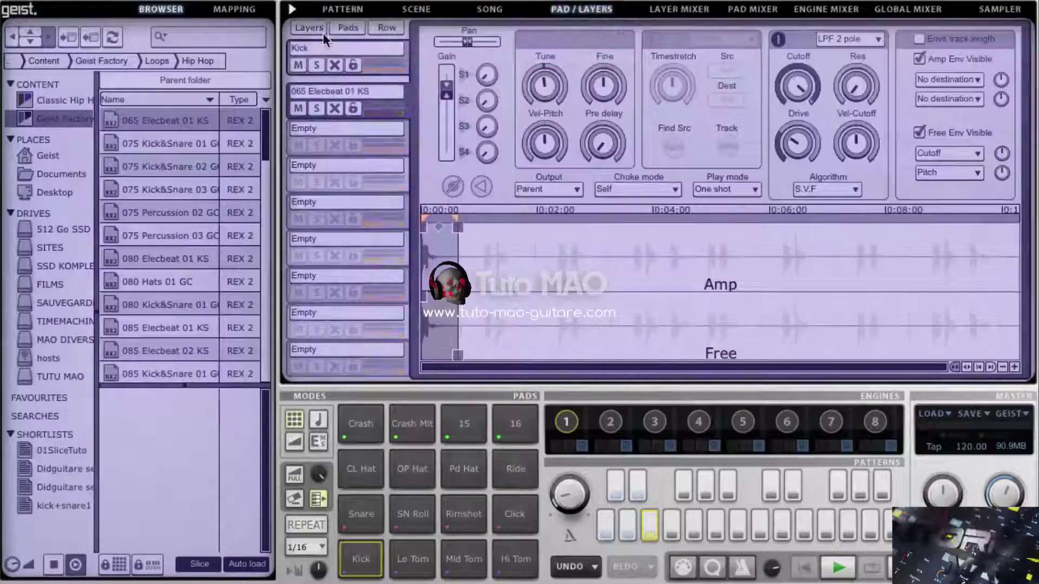
{"action": "left_click", "coordinate": [336, 9]}
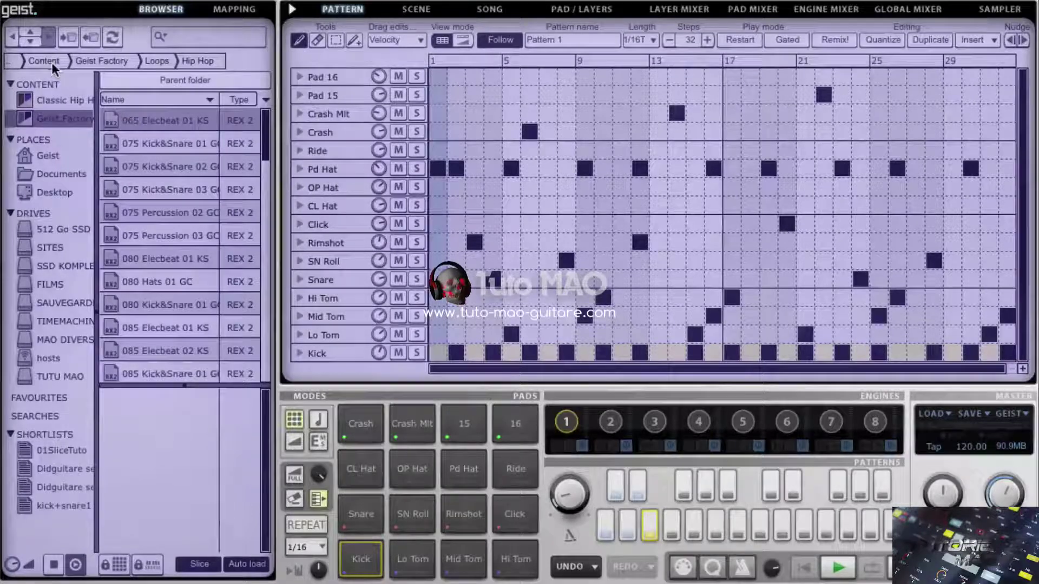
Load the FXpansion Studio Kit engine from Geist Factory's Presets > Engines > Rozzer folder and audition the Lo Tom and Kick pads
{"action": "left_click", "coordinate": [88, 57]}
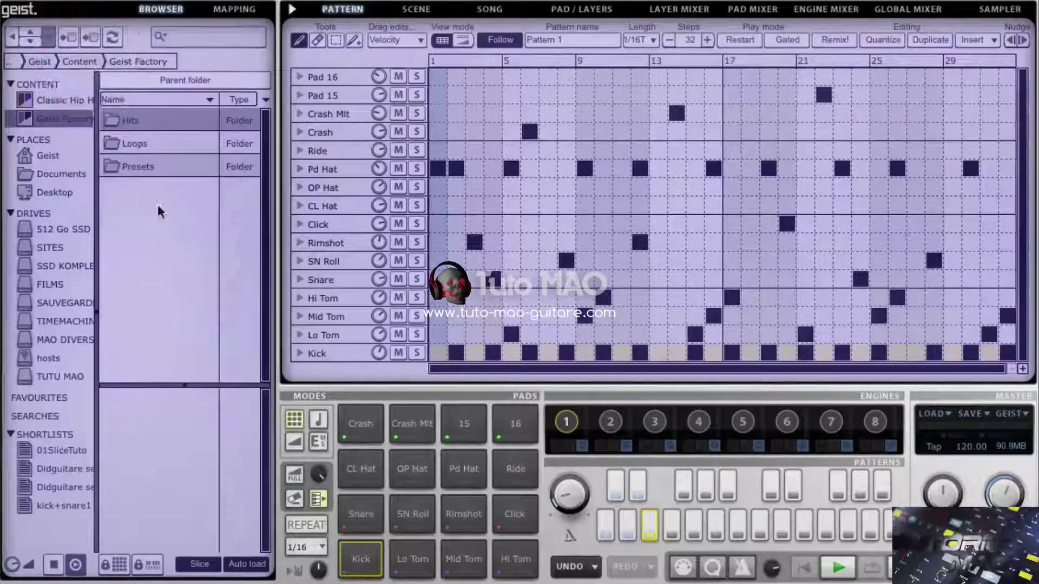
{"action": "double_click", "coordinate": [155, 171]}
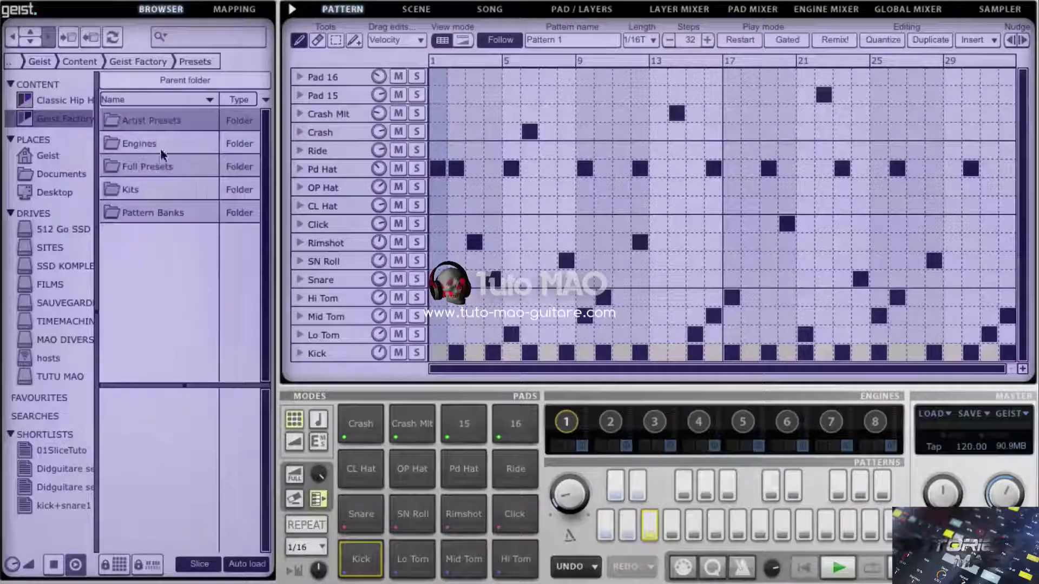
{"action": "double_click", "coordinate": [155, 144]}
{"action": "double_click", "coordinate": [160, 235]}
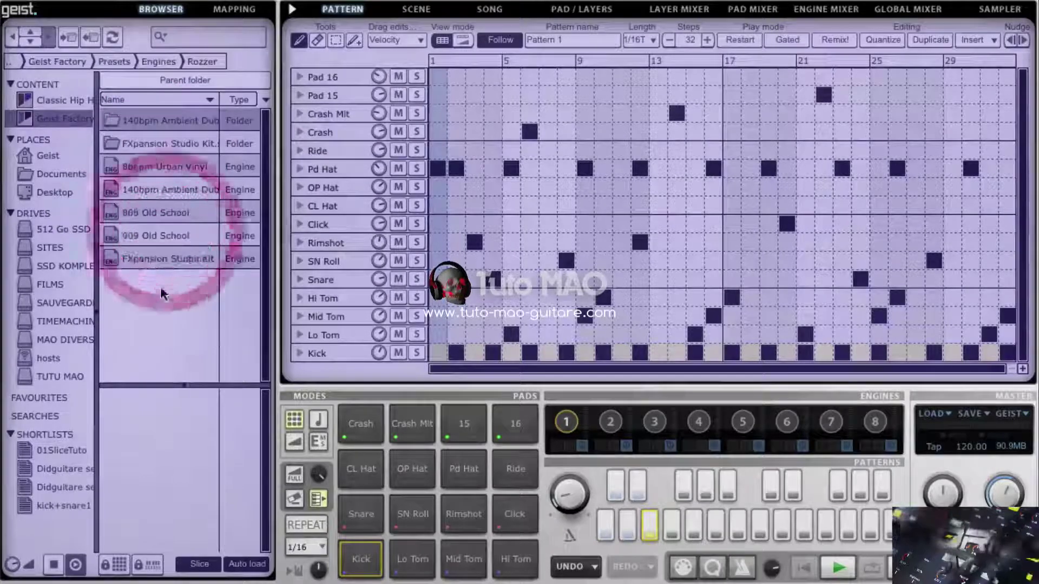
{"action": "double_click", "coordinate": [153, 262]}
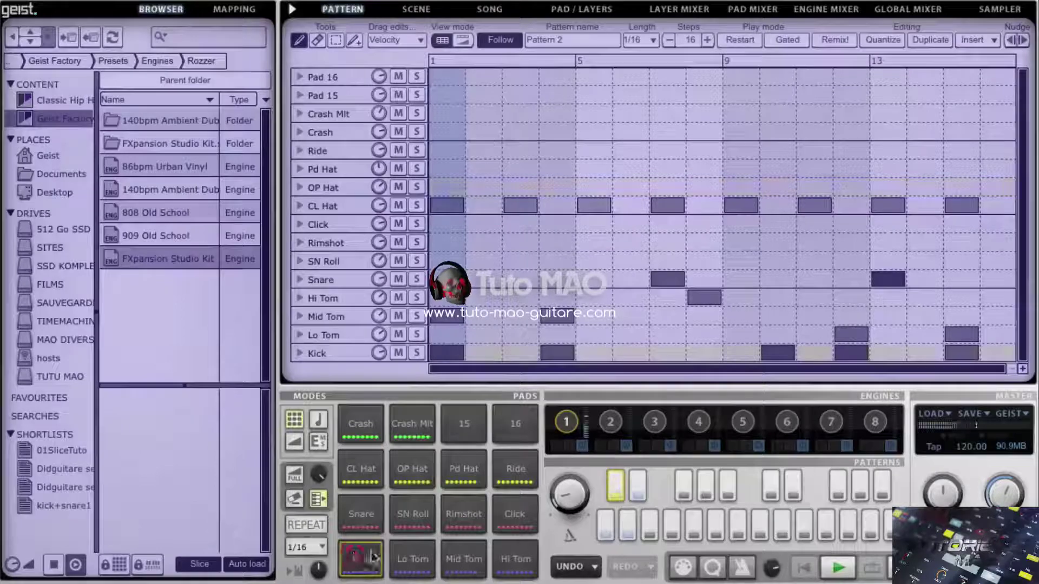
{"action": "left_click", "coordinate": [413, 558]}
{"action": "left_click", "coordinate": [358, 560]}
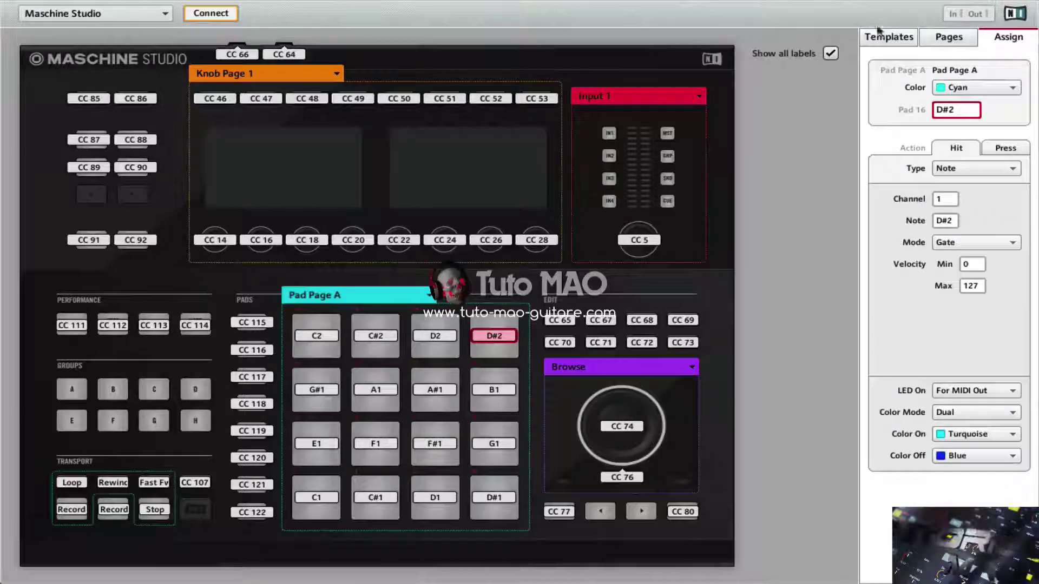
In the Maschine controller editor, examine the Geistpad template and Pad 1's assignment, including its message type options and channel
{"action": "left_click", "coordinate": [894, 36]}
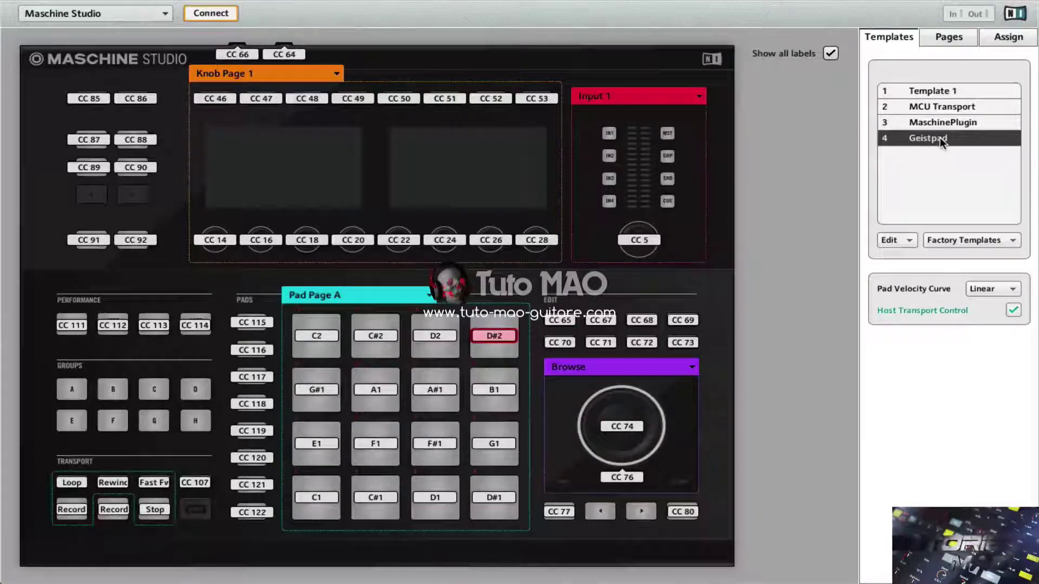
{"action": "left_click", "coordinate": [1000, 37]}
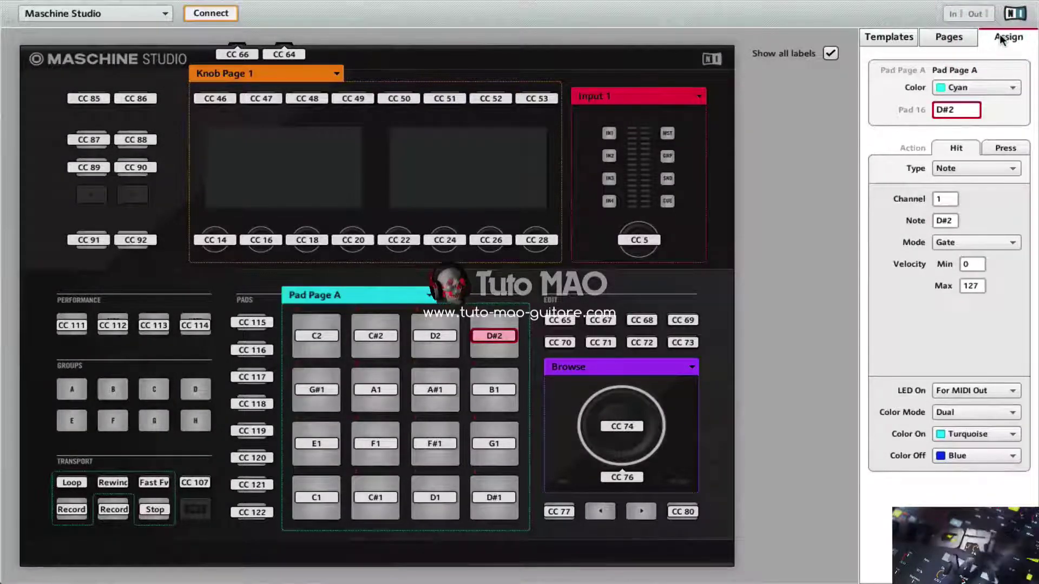
{"action": "left_click", "coordinate": [332, 505]}
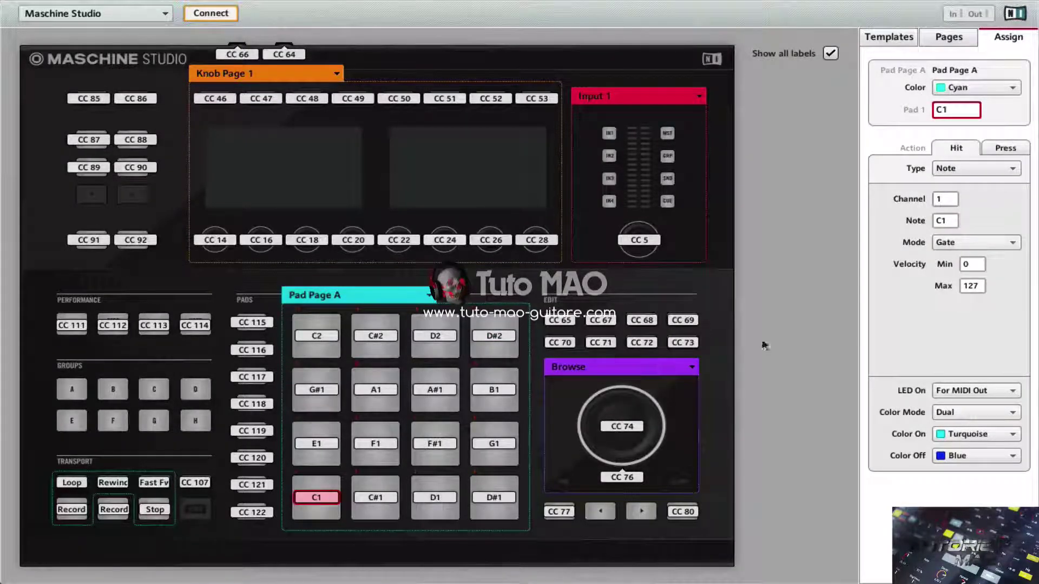
{"action": "left_click", "coordinate": [965, 170]}
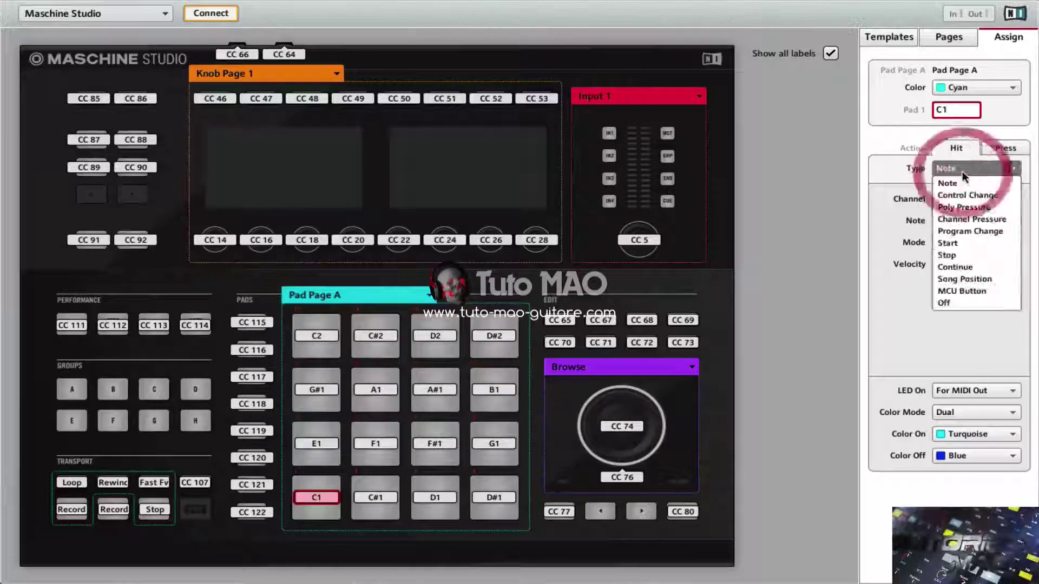
{"action": "left_click", "coordinate": [970, 171]}
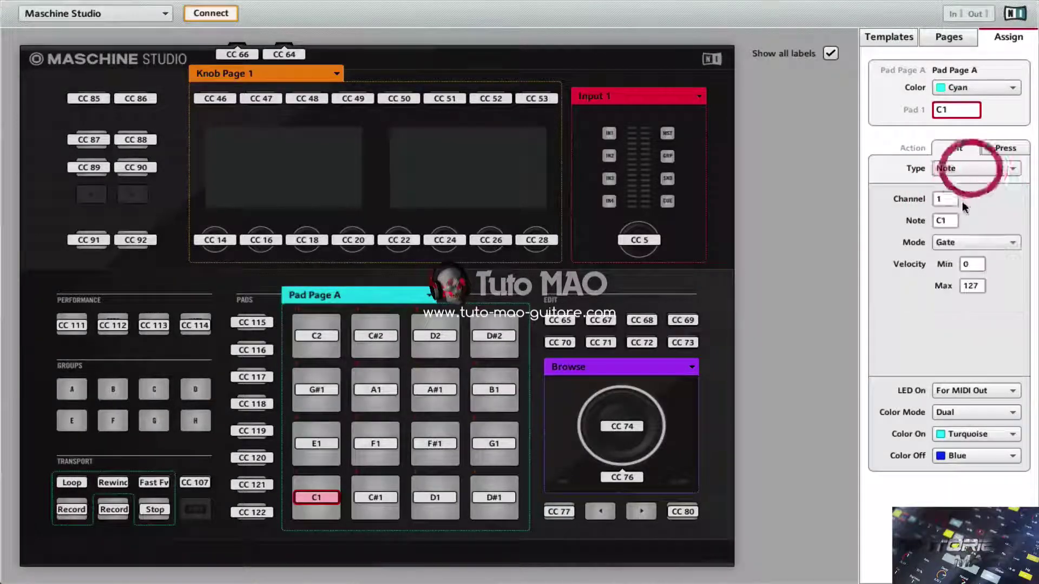
{"action": "left_click", "coordinate": [950, 201]}
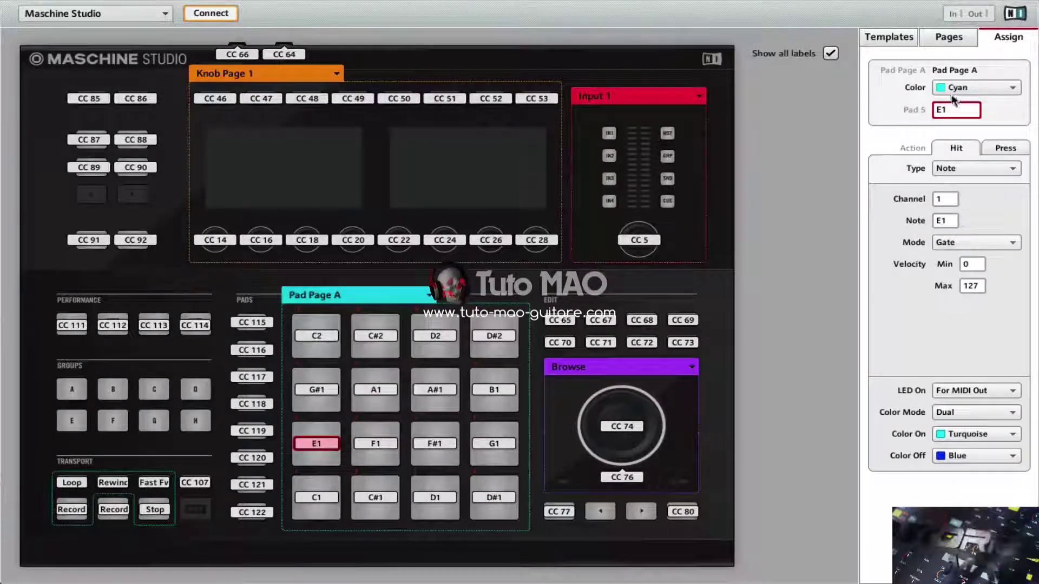
Start exporting the Geistpad template and cancel the save
{"action": "left_click", "coordinate": [906, 39]}
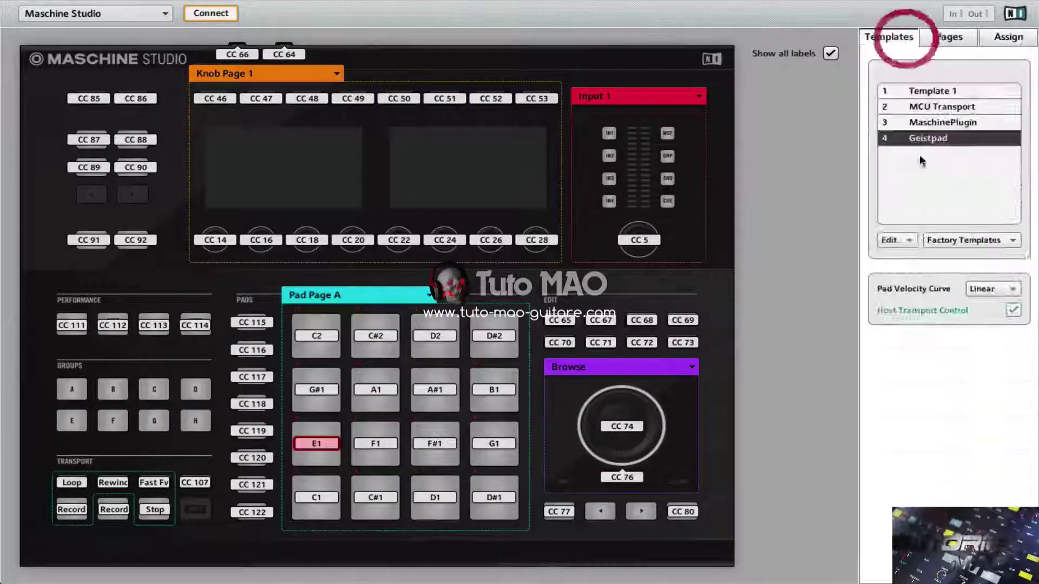
{"action": "left_click", "coordinate": [908, 239]}
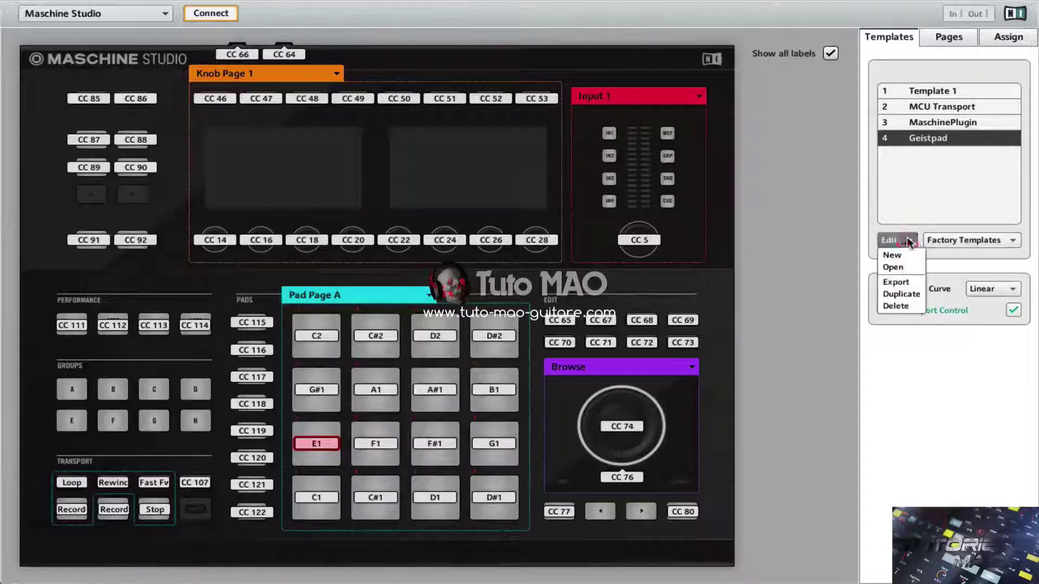
{"action": "left_click", "coordinate": [898, 281]}
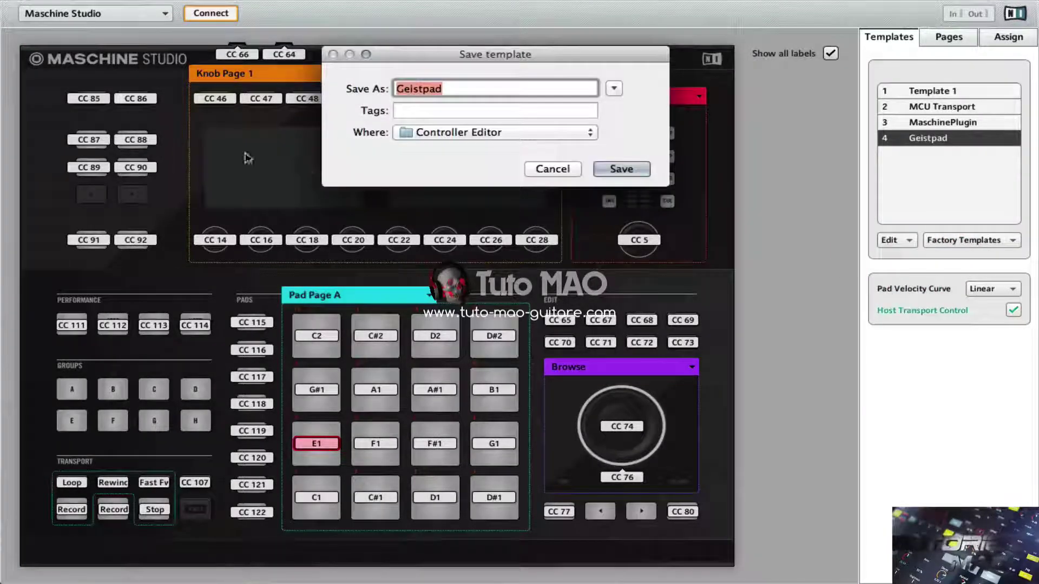
{"action": "left_click", "coordinate": [557, 169]}
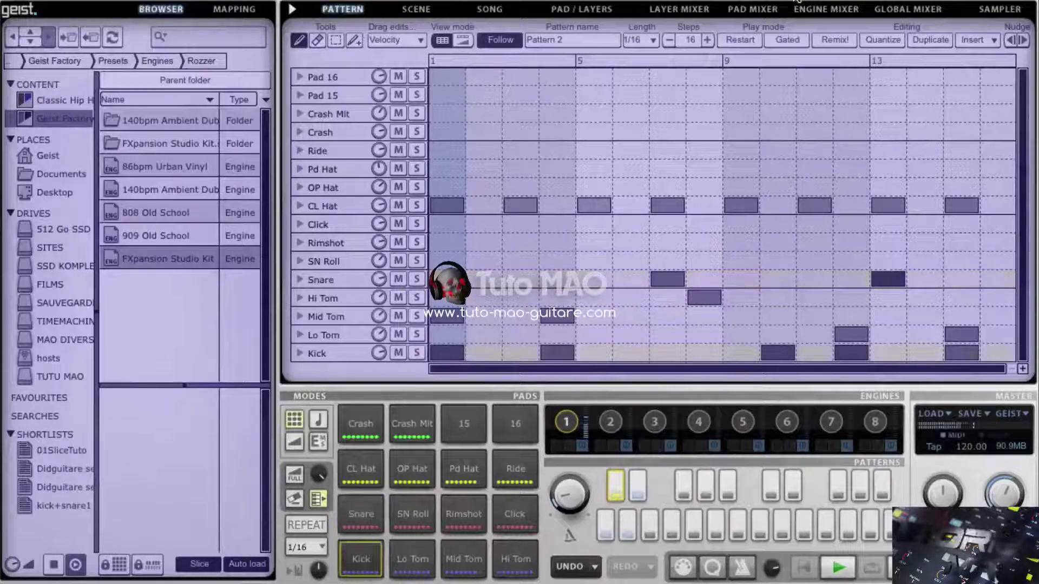